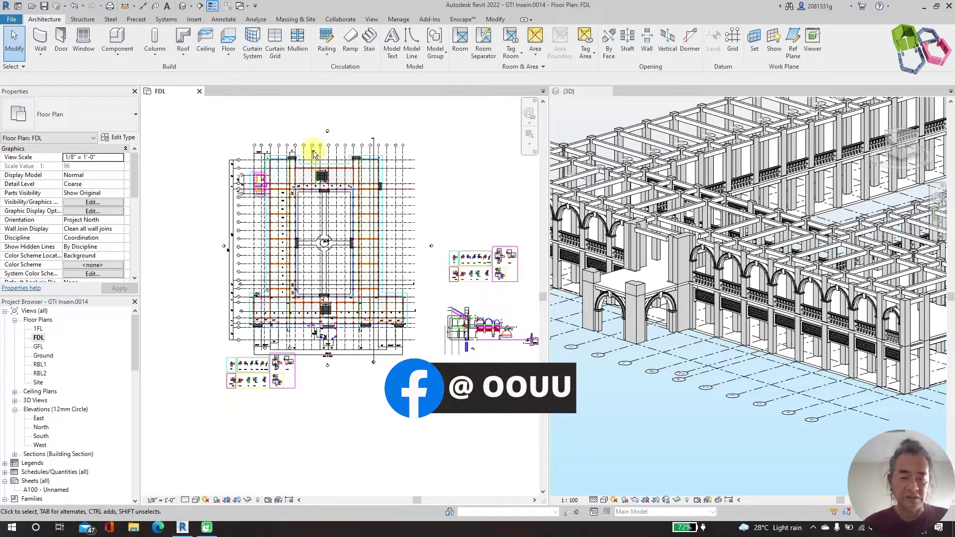
{"action": "scroll", "coordinate": [391, 170], "scroll_direction": "up", "scroll_amount": 1}
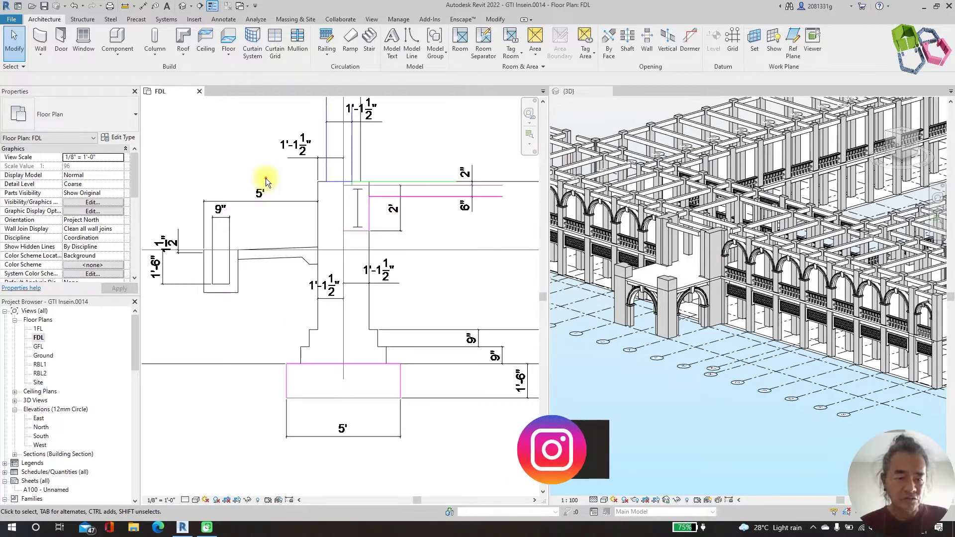
{"action": "mouse_move", "coordinate": [262, 169]}
{"action": "left_mouse_down"}
{"action": "mouse_move", "coordinate": [413, 177]}
{"action": "mouse_move", "coordinate": [413, 411]}
{"action": "left_mouse_up"}
{"action": "mouse_move", "coordinate": [354, 416]}
{"action": "left_mouse_down"}
{"action": "mouse_move", "coordinate": [270, 411]}
{"action": "mouse_move", "coordinate": [270, 359]}
{"action": "left_mouse_up"}
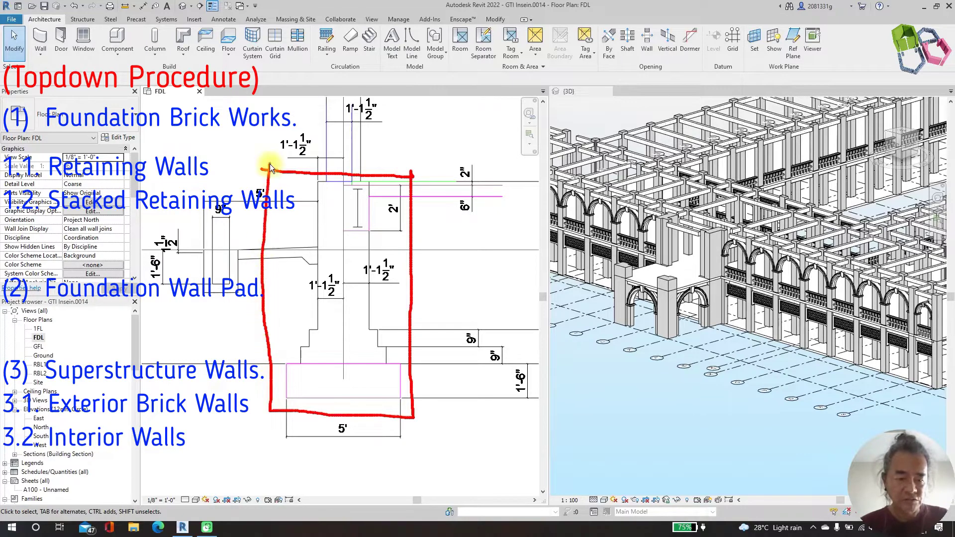
{"action": "key", "text": "e"}
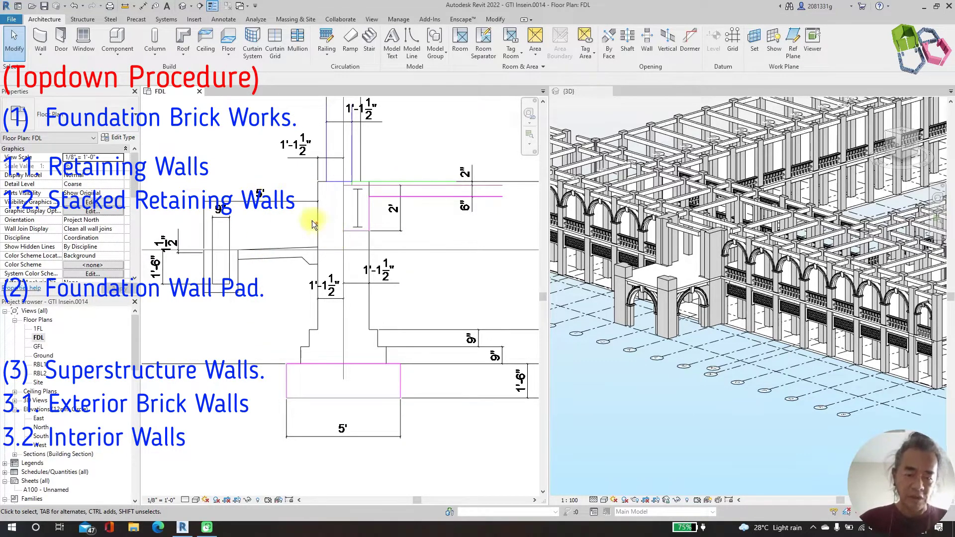
{"action": "mouse_move", "coordinate": [277, 185]}
{"action": "left_mouse_down"}
{"action": "mouse_move", "coordinate": [409, 183]}
{"action": "mouse_move", "coordinate": [302, 210]}
{"action": "mouse_move", "coordinate": [302, 304]}
{"action": "left_mouse_up"}
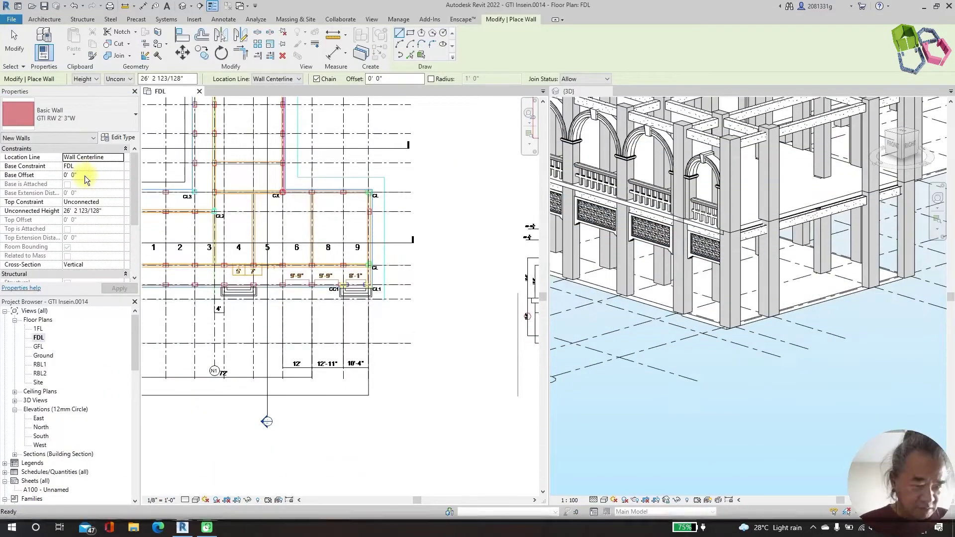
Step: Open the base offset of the new GTI RW 2' 3"W wall for editing
{"action": "left_click", "coordinate": [88, 175]}
{"action": "left_click", "coordinate": [87, 176]}
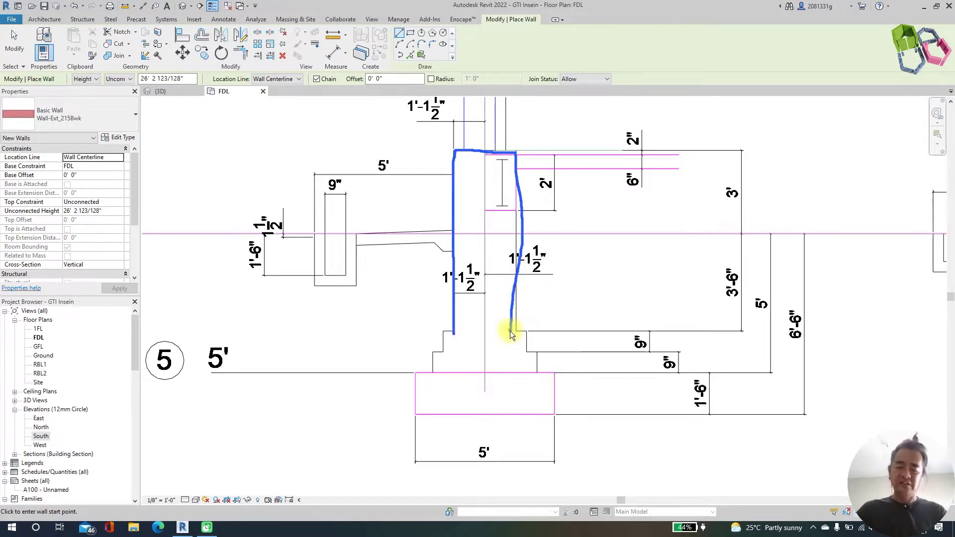
{"action": "left_click_drag", "start_coordinate": [452, 334], "coordinate": [432, 368]}
{"action": "left_click_drag", "start_coordinate": [511, 329], "coordinate": [535, 368]}
{"action": "left_click_drag", "start_coordinate": [449, 372], "coordinate": [424, 375]}
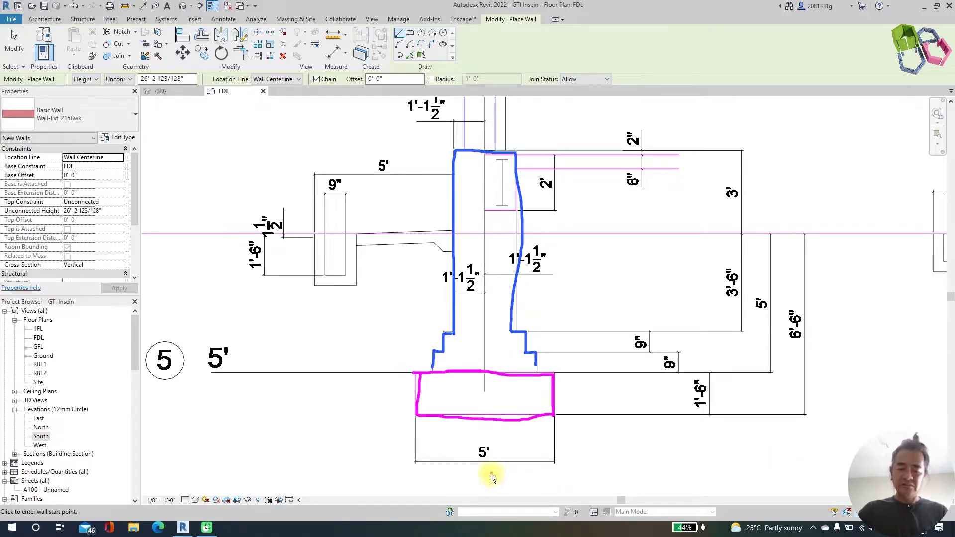
{"action": "key", "text": "Escape"}
{"action": "left_click_drag", "start_coordinate": [714, 307], "coordinate": [728, 259]}
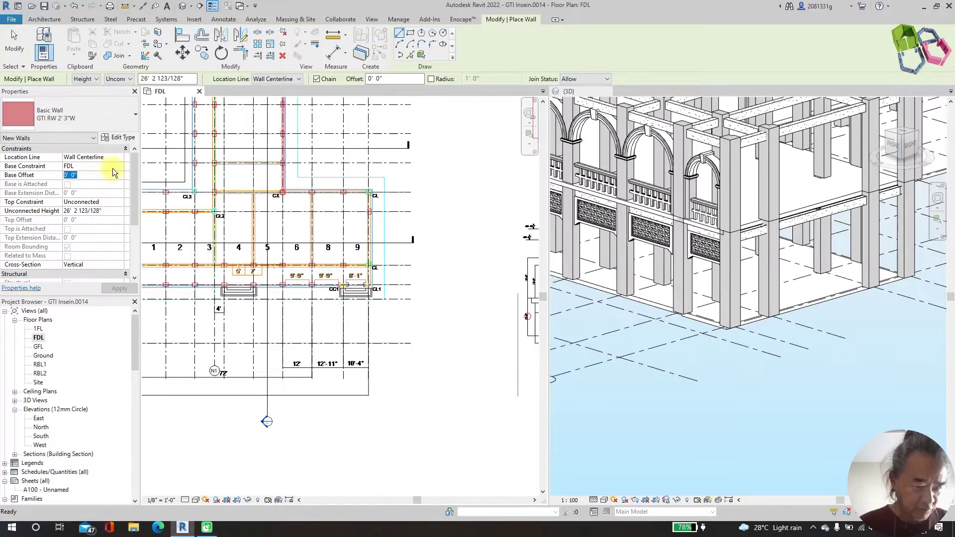
Step: Set the new wall's base offset to 1' 6" and constrain its top up to level GFL
{"action": "mouse_move", "coordinate": [37, 180]}
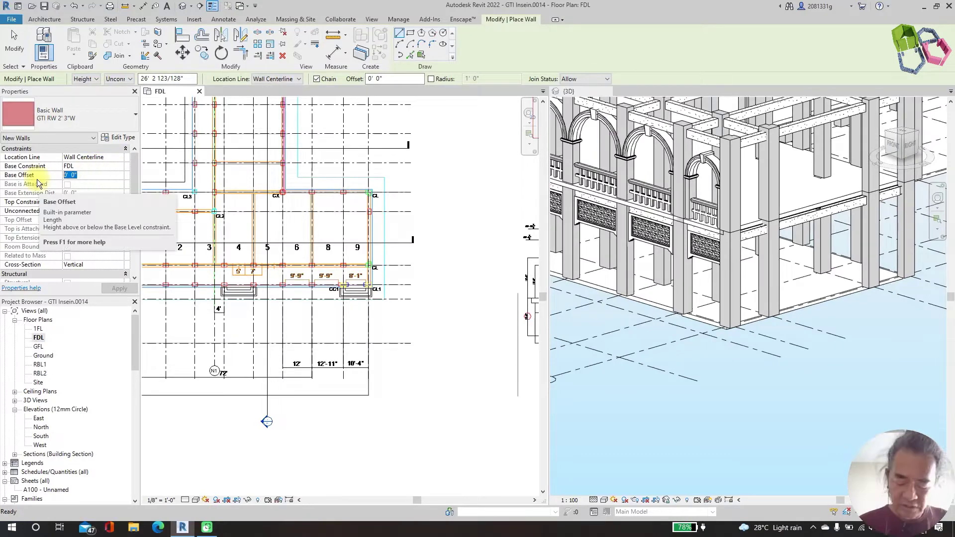
{"action": "type", "text": "1'6"}
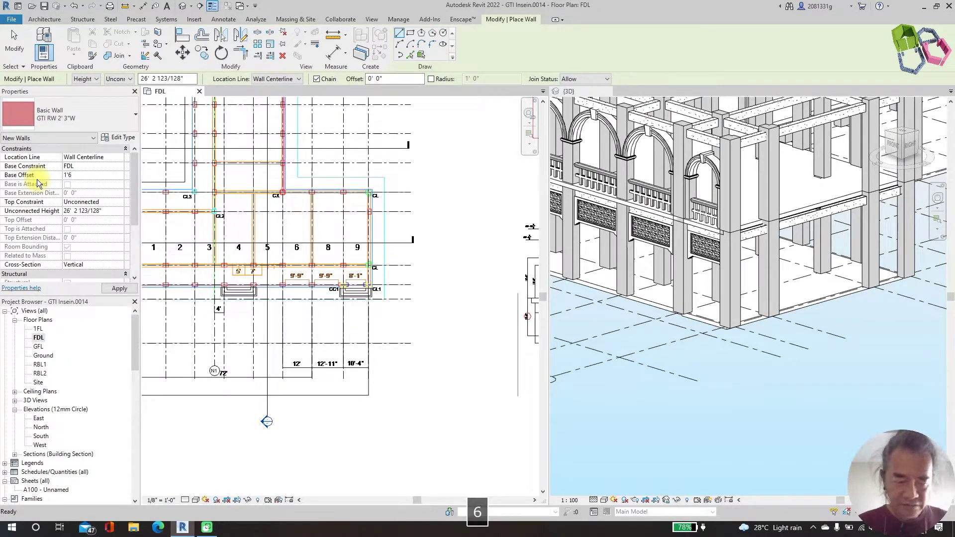
{"action": "left_click", "coordinate": [114, 212]}
{"action": "left_click", "coordinate": [118, 206]}
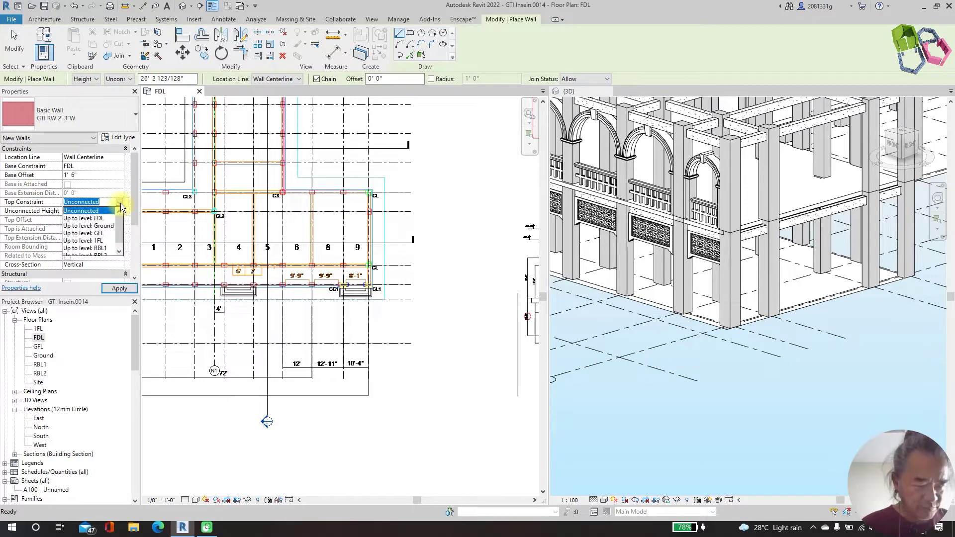
{"action": "left_click", "coordinate": [101, 235]}
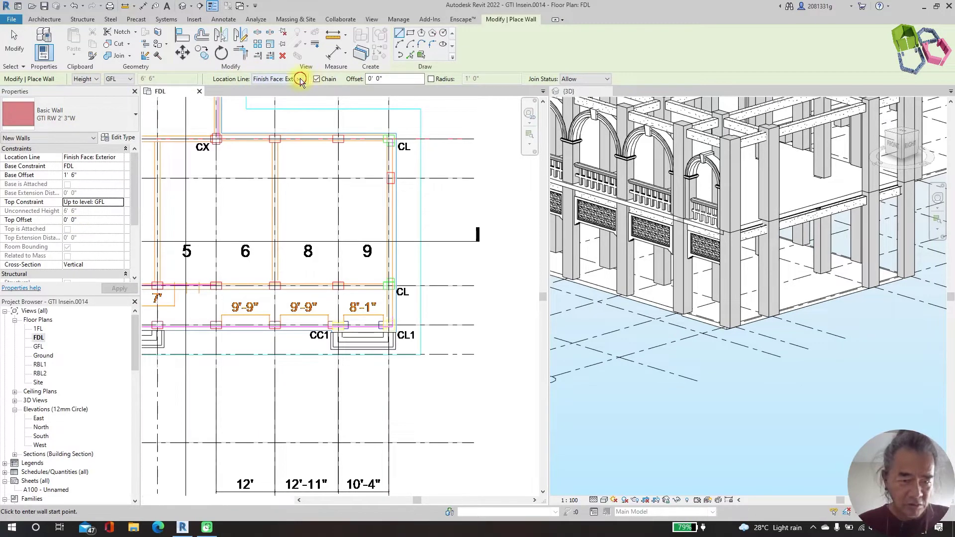
Step: Set the wall's location line to Finish Face: Exterior and start the wall at the outer corner of column CL1 beside room 9
{"action": "left_click", "coordinate": [299, 78]}
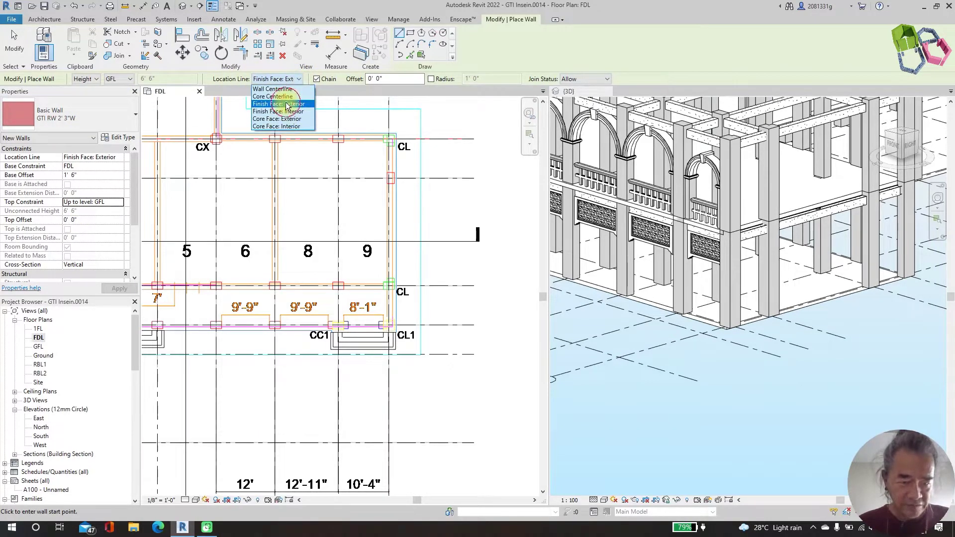
{"action": "left_click", "coordinate": [286, 104]}
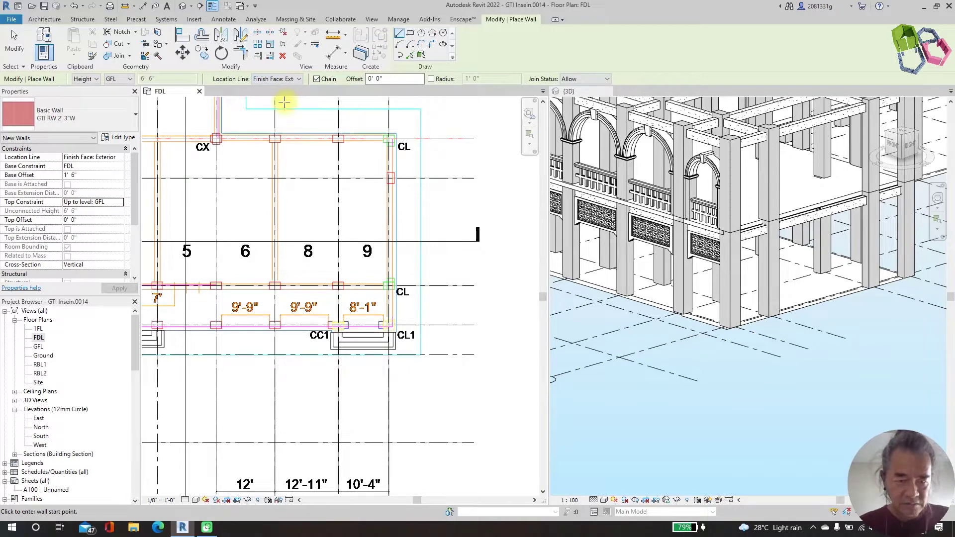
{"action": "scroll", "coordinate": [373, 160], "scroll_direction": "down", "scroll_amount": 1}
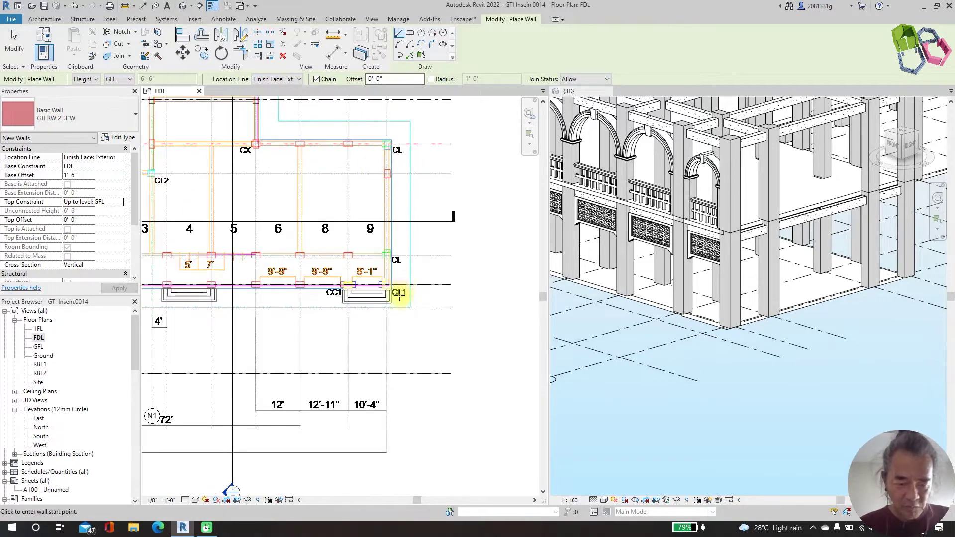
{"action": "scroll", "coordinate": [389, 271], "scroll_direction": "up", "scroll_amount": 3}
{"action": "scroll", "coordinate": [389, 271], "scroll_direction": "up", "scroll_amount": 2}
{"action": "scroll", "coordinate": [398, 289], "scroll_direction": "up", "scroll_amount": 4}
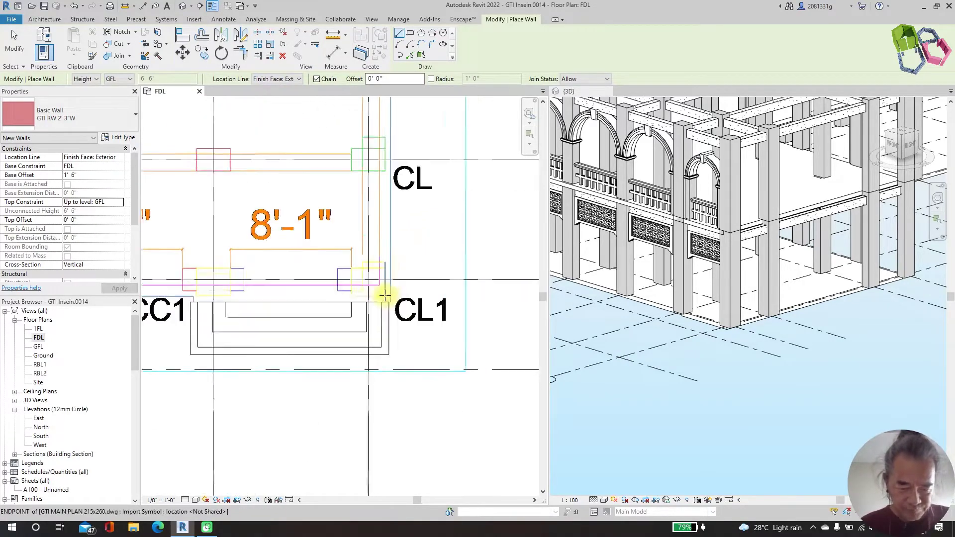
{"action": "scroll", "coordinate": [391, 306], "scroll_direction": "up", "scroll_amount": 1}
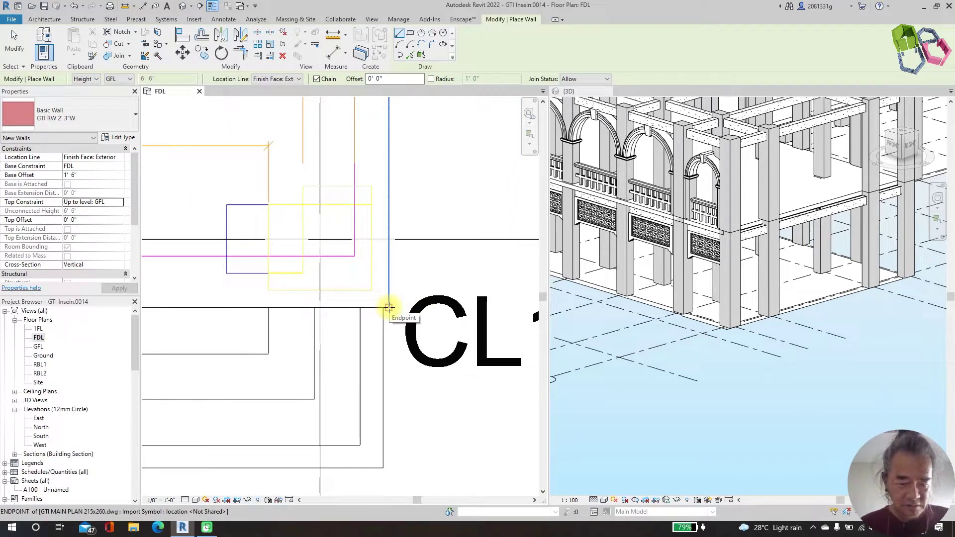
{"action": "left_click", "coordinate": [389, 307]}
Step: Draw the wall about 40' 7" up to the outer corner at CL with its side flipped, and continue it horizontally to column CX
{"action": "scroll", "coordinate": [408, 279], "scroll_direction": "down", "scroll_amount": 3}
{"action": "scroll", "coordinate": [388, 238], "scroll_direction": "down", "scroll_amount": 6}
{"action": "scroll", "coordinate": [379, 172], "scroll_direction": "up", "scroll_amount": 5}
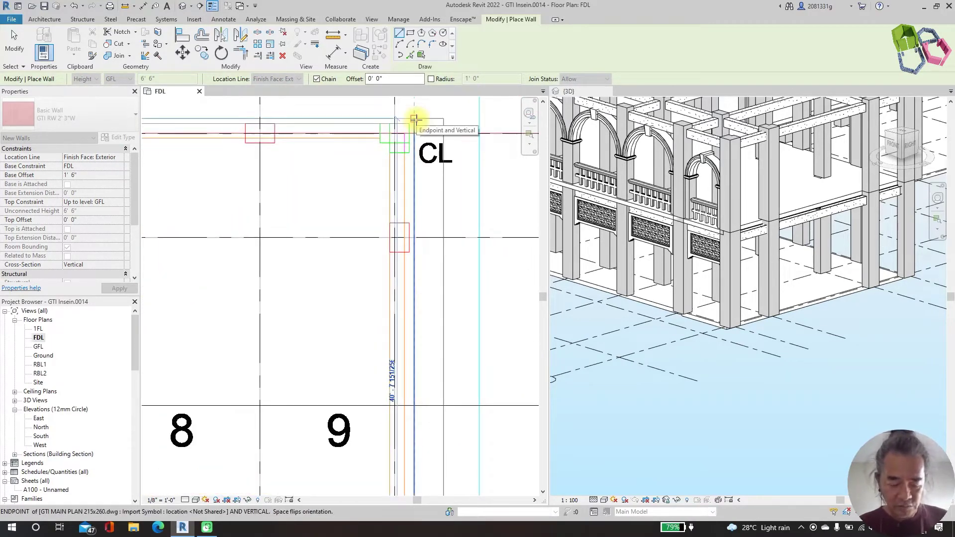
{"action": "key", "text": "space"}
{"action": "left_click", "coordinate": [414, 124]}
{"action": "scroll", "coordinate": [418, 127], "scroll_direction": "down", "scroll_amount": 5}
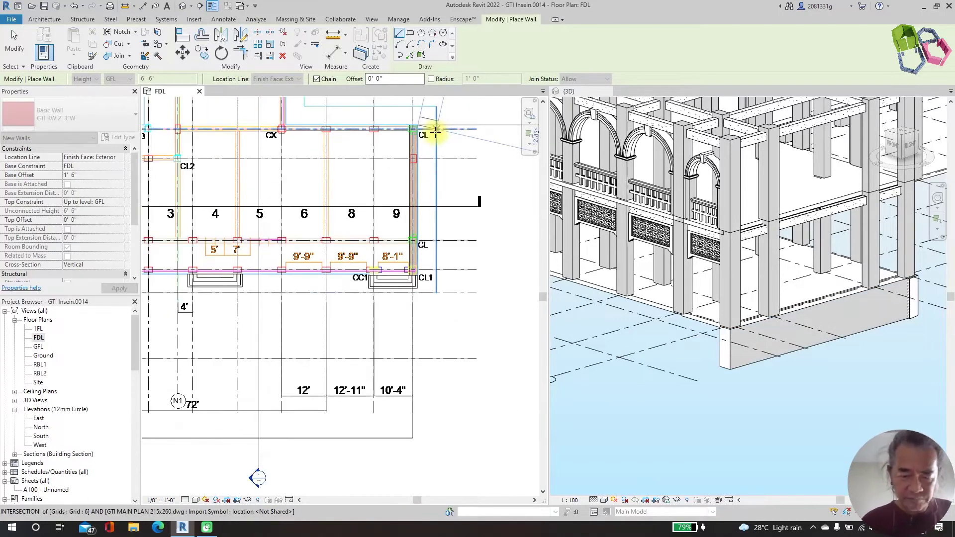
{"action": "scroll", "coordinate": [294, 122], "scroll_direction": "up", "scroll_amount": 6}
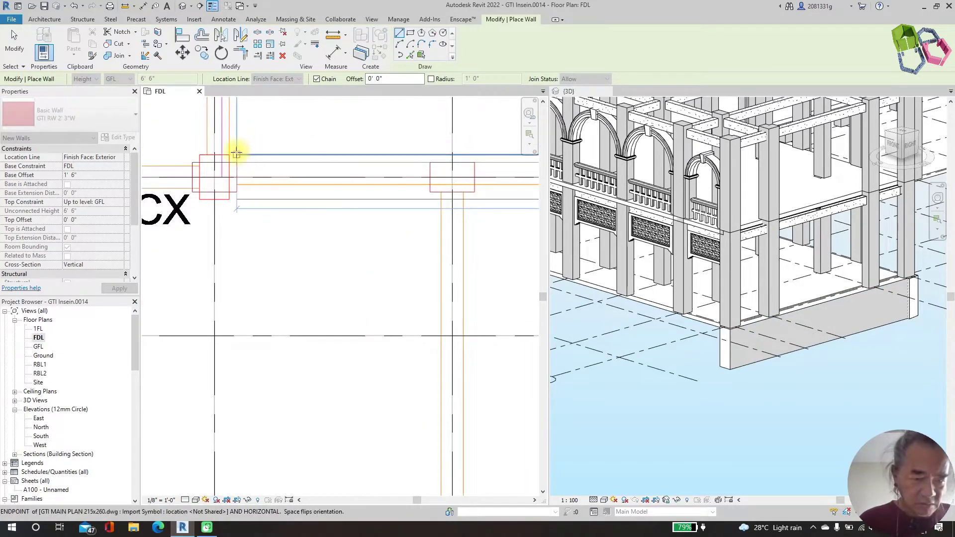
{"action": "left_click", "coordinate": [237, 154]}
Step: Continue the wall up the right wing's outer edge to its CL corner and 38' 0" across to the corner by the steps
{"action": "scroll", "coordinate": [345, 260], "scroll_direction": "down", "scroll_amount": 6}
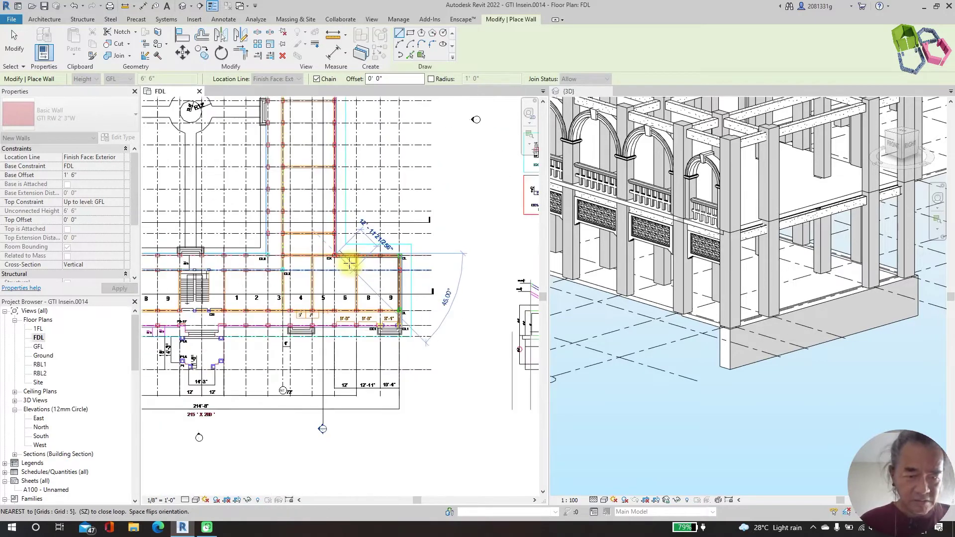
{"action": "scroll", "coordinate": [343, 172], "scroll_direction": "down", "scroll_amount": 2}
{"action": "scroll", "coordinate": [340, 121], "scroll_direction": "up", "scroll_amount": 8}
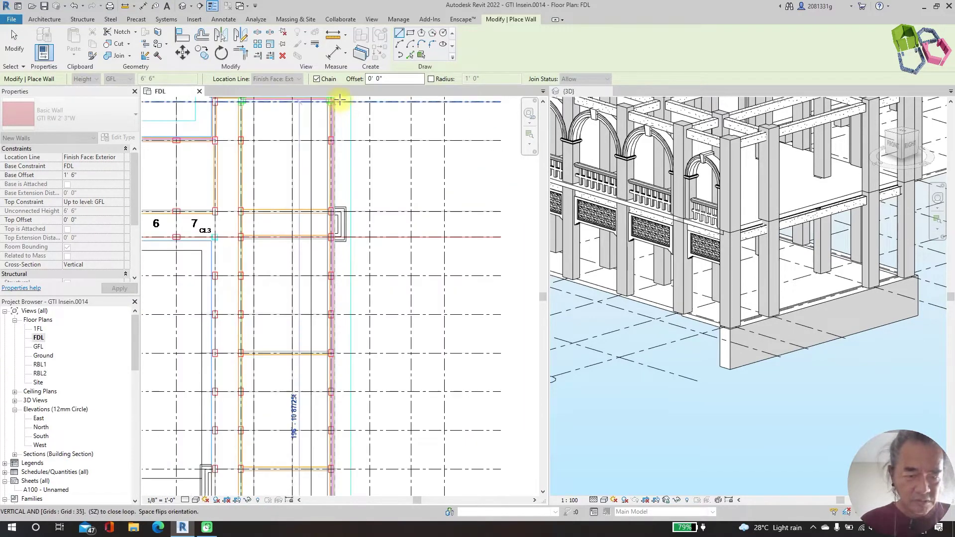
{"action": "left_click", "coordinate": [344, 131]}
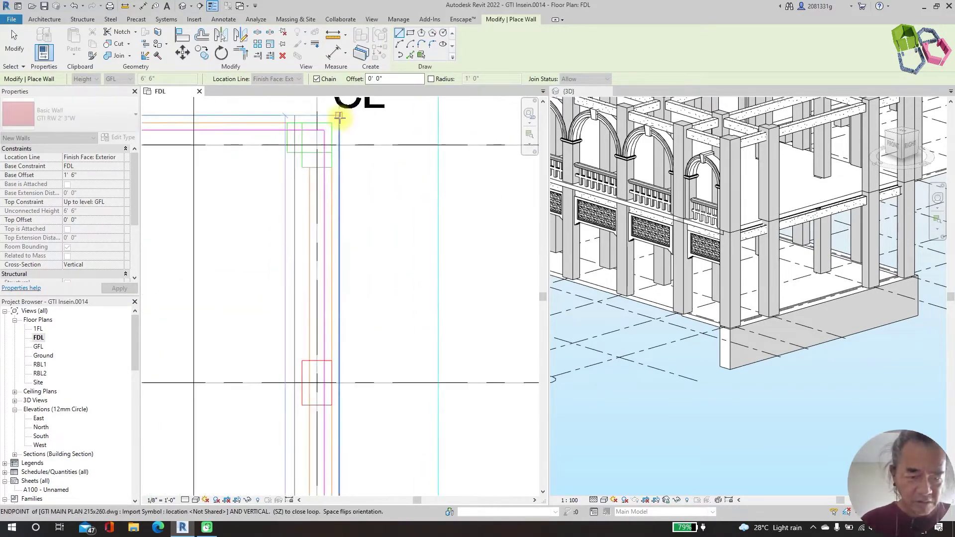
{"action": "scroll", "coordinate": [344, 134], "scroll_direction": "down", "scroll_amount": 5}
{"action": "scroll", "coordinate": [272, 147], "scroll_direction": "up", "scroll_amount": 5}
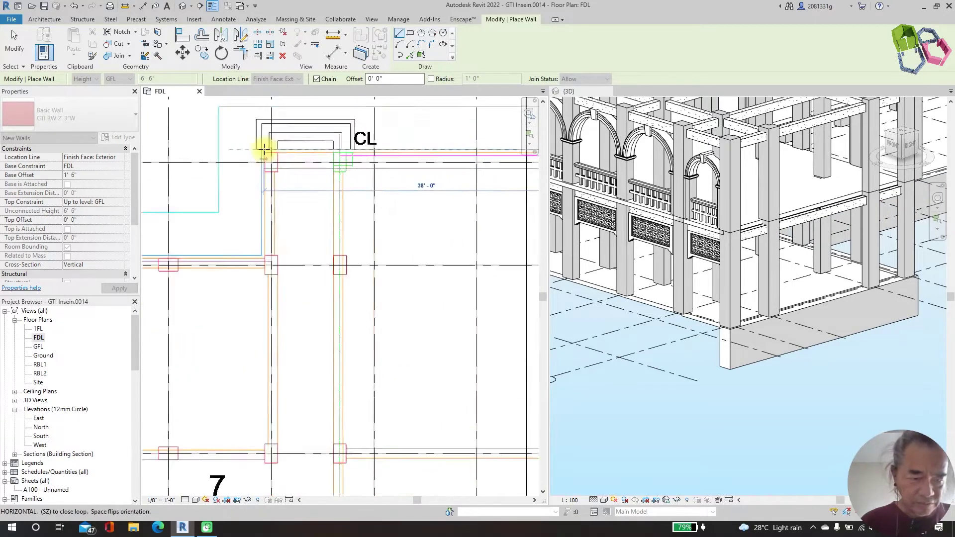
Step: Run the wall down into the recess behind the staircase and across to the opposite recess corner near grid F
{"action": "scroll", "coordinate": [289, 147], "scroll_direction": "down", "scroll_amount": 1}
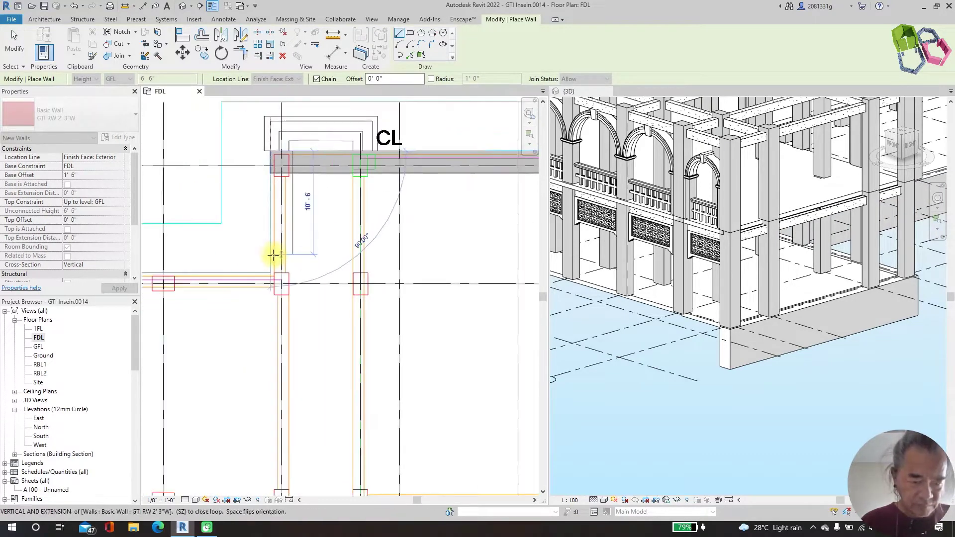
{"action": "scroll", "coordinate": [272, 255], "scroll_direction": "up", "scroll_amount": 1}
{"action": "scroll", "coordinate": [366, 231], "scroll_direction": "down", "scroll_amount": 5}
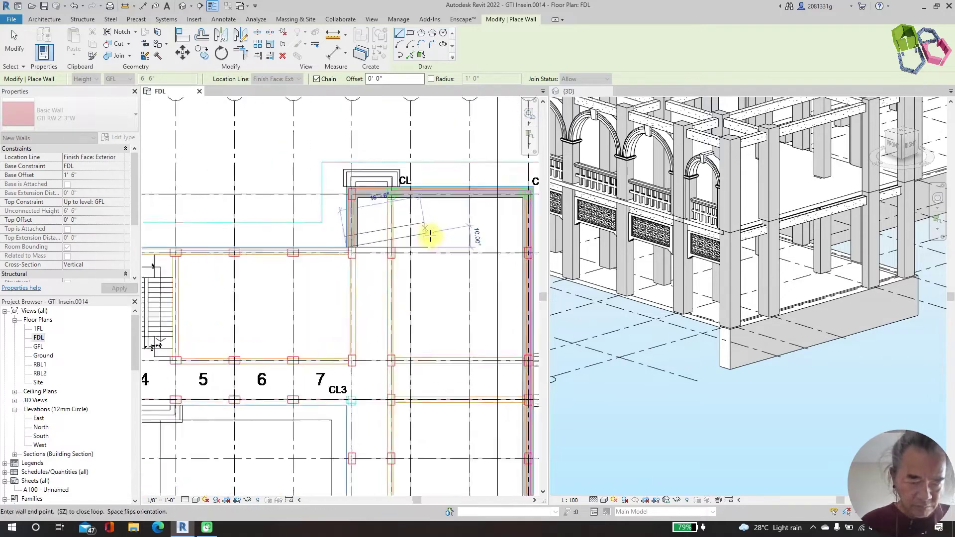
{"action": "scroll", "coordinate": [223, 231], "scroll_direction": "down", "scroll_amount": 2}
{"action": "scroll", "coordinate": [273, 239], "scroll_direction": "up", "scroll_amount": 10}
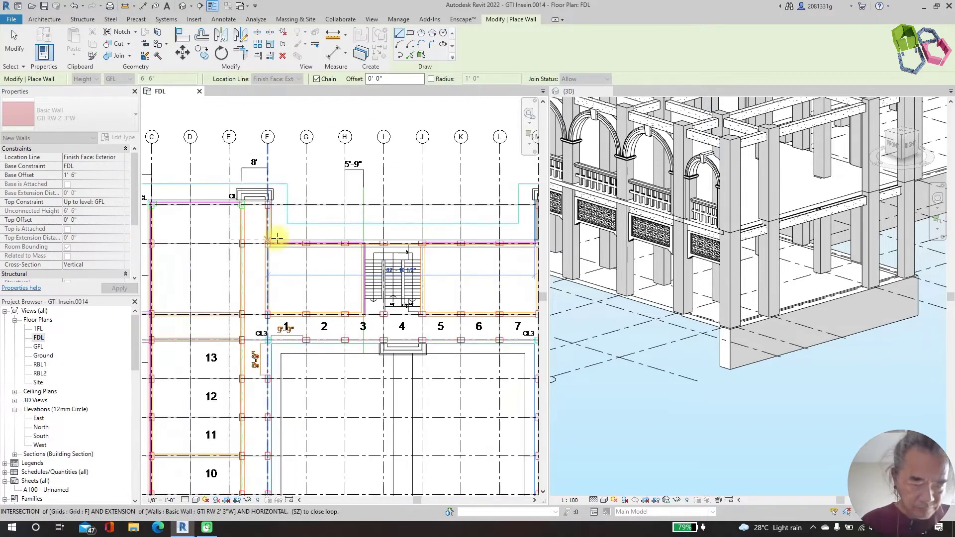
{"action": "left_click", "coordinate": [237, 244]}
Step: Run the wall 12' 4 1/2" up from the recess to the corner by the steps and across to the left wing's outer CL corner
{"action": "scroll", "coordinate": [297, 233], "scroll_direction": "down", "scroll_amount": 6}
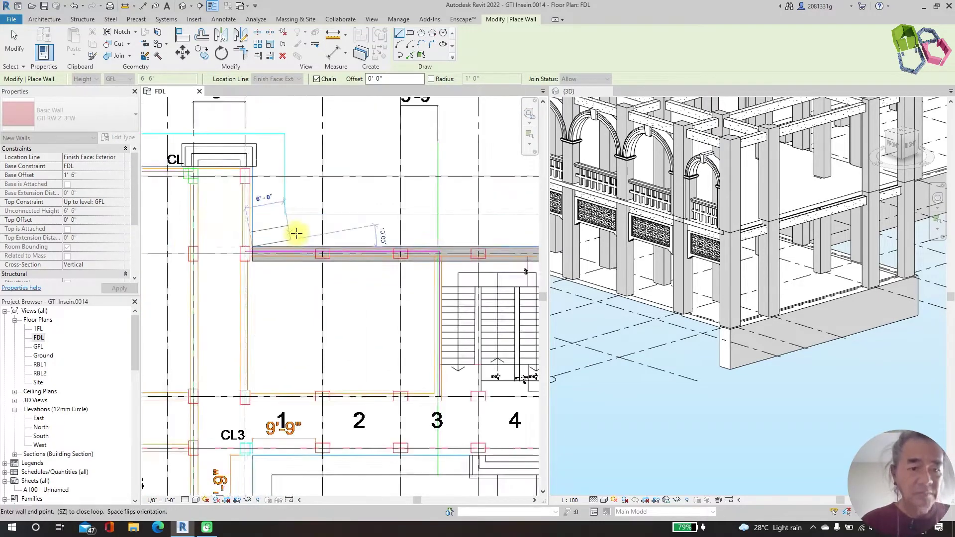
{"action": "scroll", "coordinate": [267, 181], "scroll_direction": "up", "scroll_amount": 6}
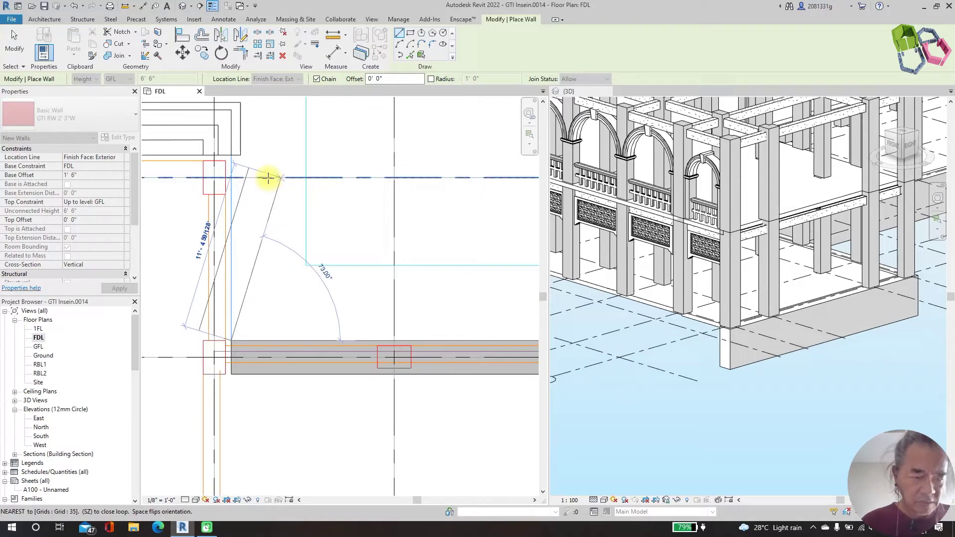
{"action": "left_click", "coordinate": [231, 154]}
{"action": "scroll", "coordinate": [441, 164], "scroll_direction": "down", "scroll_amount": 5}
{"action": "scroll", "coordinate": [278, 165], "scroll_direction": "up", "scroll_amount": 6}
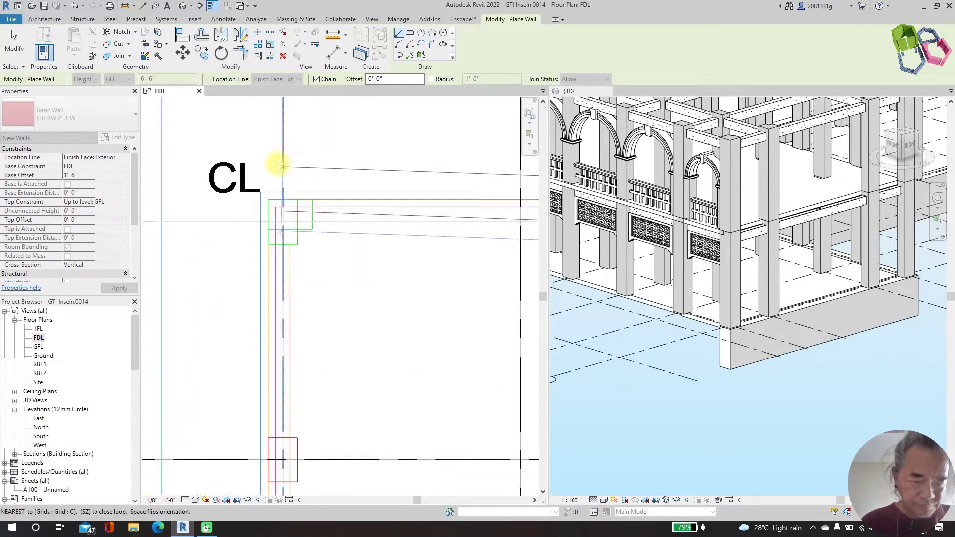
Step: Continue the wall down the left wing's outer edge to column CX and horizontally out to the front block's CL corner
{"action": "scroll", "coordinate": [260, 164], "scroll_direction": "down", "scroll_amount": 7}
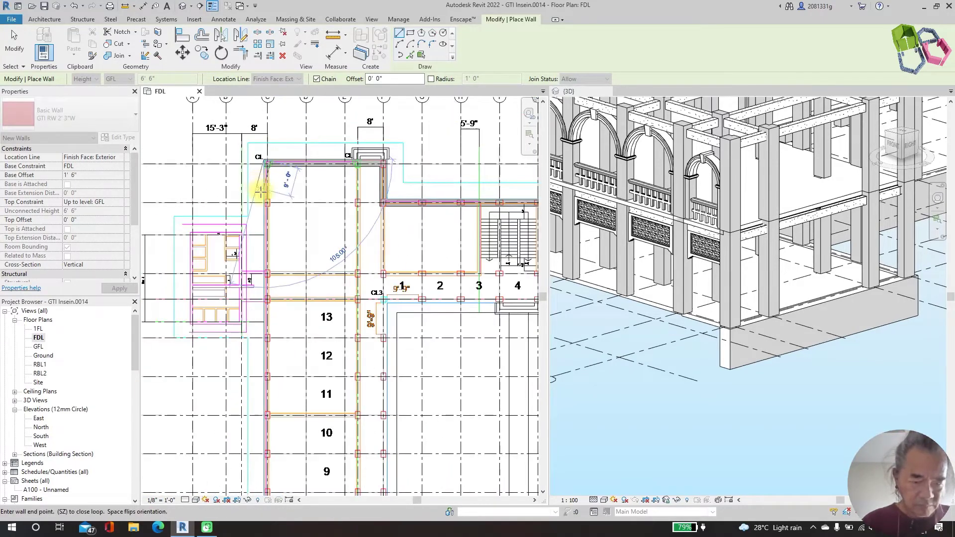
{"action": "scroll", "coordinate": [255, 384], "scroll_direction": "up", "scroll_amount": 7}
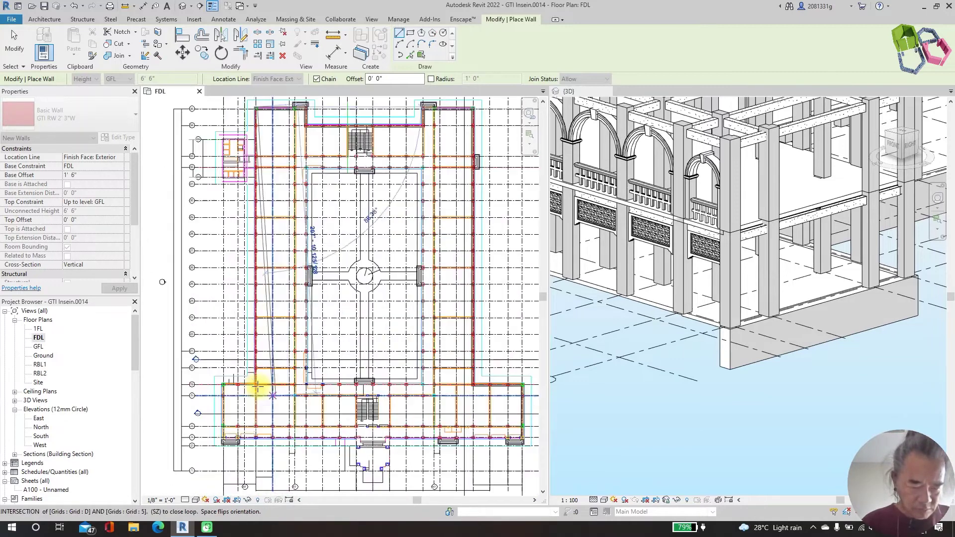
{"action": "scroll", "coordinate": [247, 362], "scroll_direction": "up", "scroll_amount": 3}
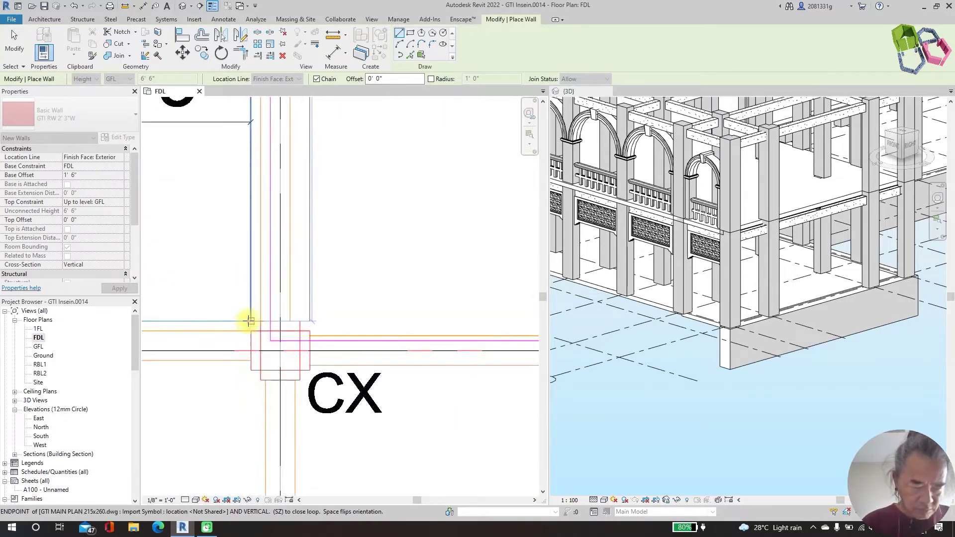
{"action": "scroll", "coordinate": [428, 284], "scroll_direction": "down", "scroll_amount": 5}
{"action": "scroll", "coordinate": [267, 292], "scroll_direction": "up", "scroll_amount": 5}
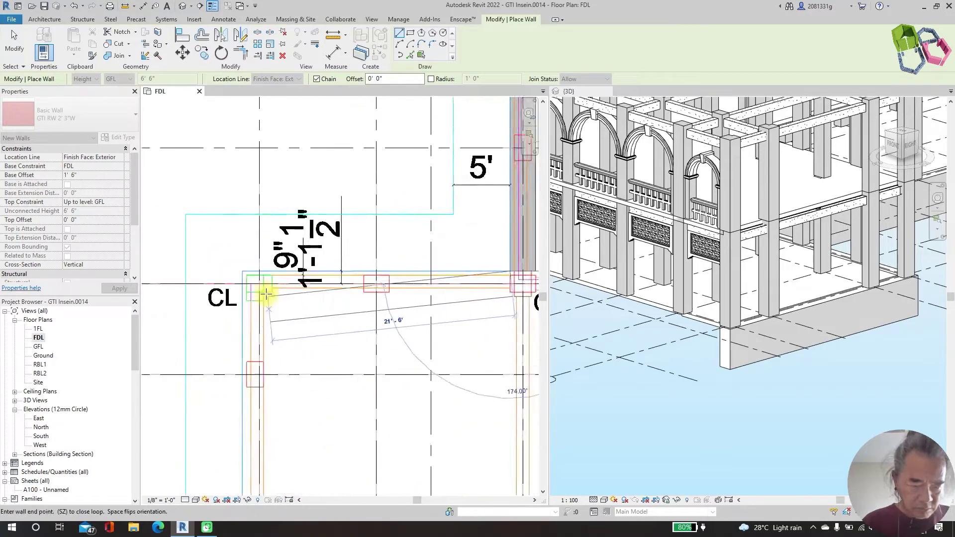
Step: Draw the front block's left side wall from the CL corner down to the outer corner at CL1 by the entrance steps
{"action": "scroll", "coordinate": [269, 149], "scroll_direction": "down", "scroll_amount": 4}
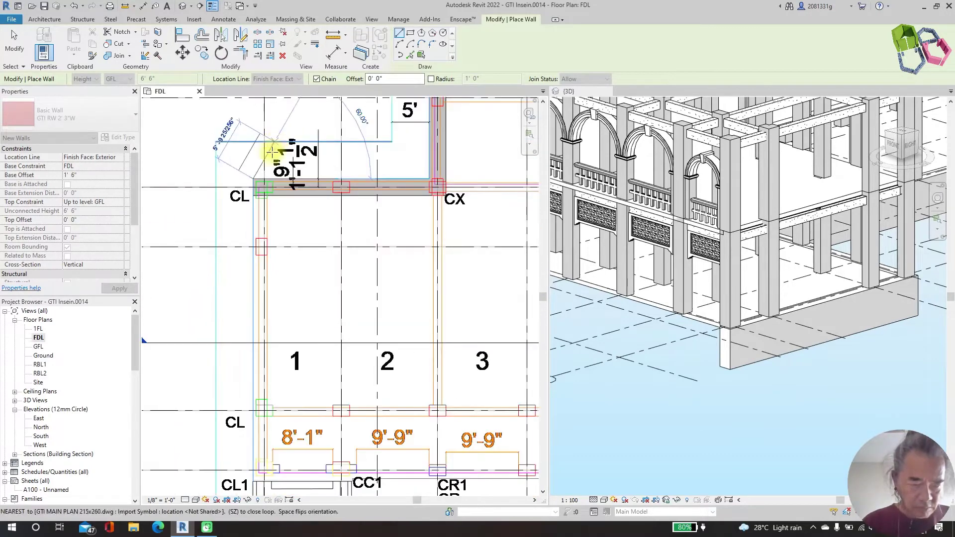
{"action": "scroll", "coordinate": [167, 246], "scroll_direction": "up", "scroll_amount": 5}
{"action": "left_click", "coordinate": [161, 248]}
{"action": "scroll", "coordinate": [170, 249], "scroll_direction": "down", "scroll_amount": 5}
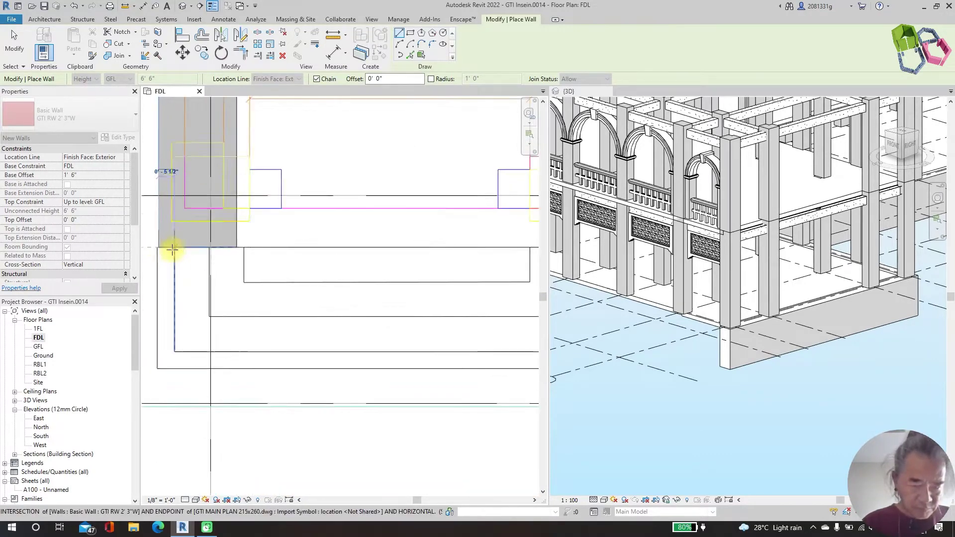
Step: Run the wall from the left CL1 corner along the entrance steps to their far end by CC1, with a short return to the front line
{"action": "scroll", "coordinate": [348, 243], "scroll_direction": "up", "scroll_amount": 4}
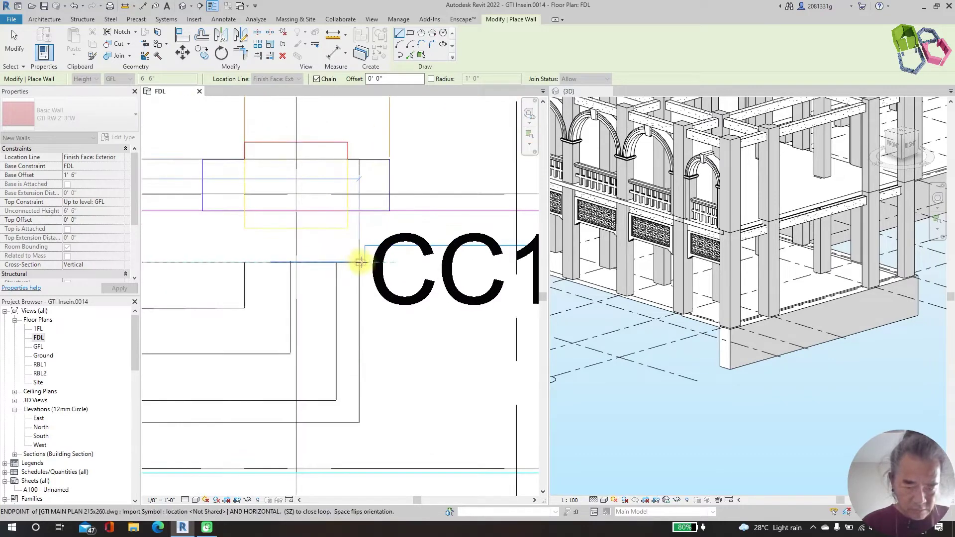
{"action": "left_click", "coordinate": [364, 262]}
{"action": "scroll", "coordinate": [363, 258], "scroll_direction": "up", "scroll_amount": 3}
{"action": "left_click", "coordinate": [365, 233]}
Step: Run the wall straight across the front to the opposite CC1 column and return it outward to the right entrance steps' edge
{"action": "scroll", "coordinate": [298, 174], "scroll_direction": "down", "scroll_amount": 5}
{"action": "scroll", "coordinate": [390, 184], "scroll_direction": "up", "scroll_amount": 4}
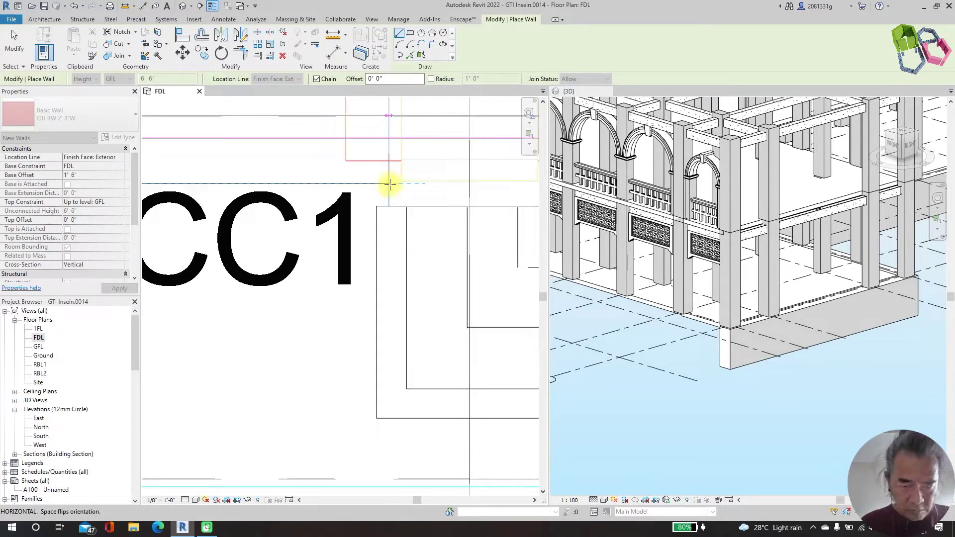
{"action": "left_click", "coordinate": [388, 183]}
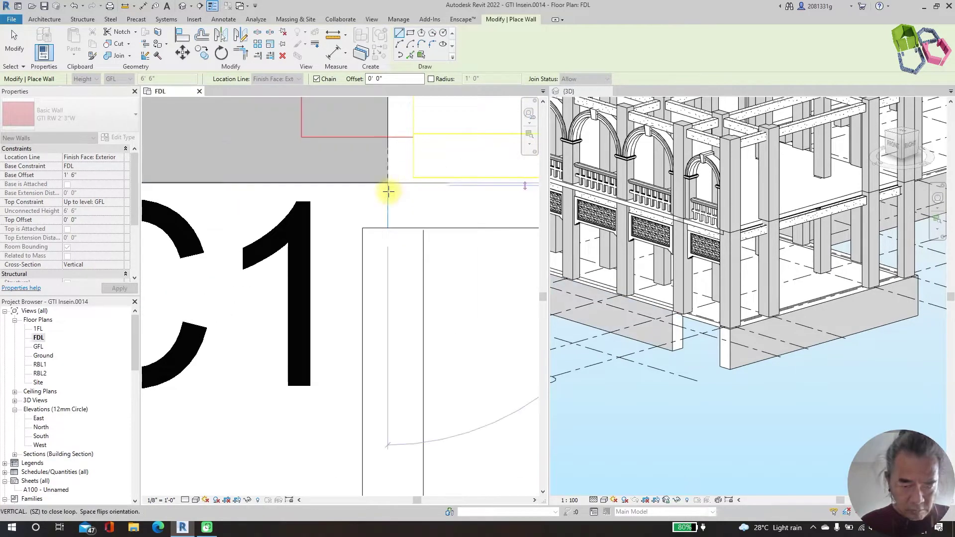
{"action": "left_click", "coordinate": [388, 228]}
Step: Close the perimeter wall along the right entrance steps at the chain's starting corner by CL1 and finish the wall command
{"action": "scroll", "coordinate": [293, 202], "scroll_direction": "down", "scroll_amount": 6}
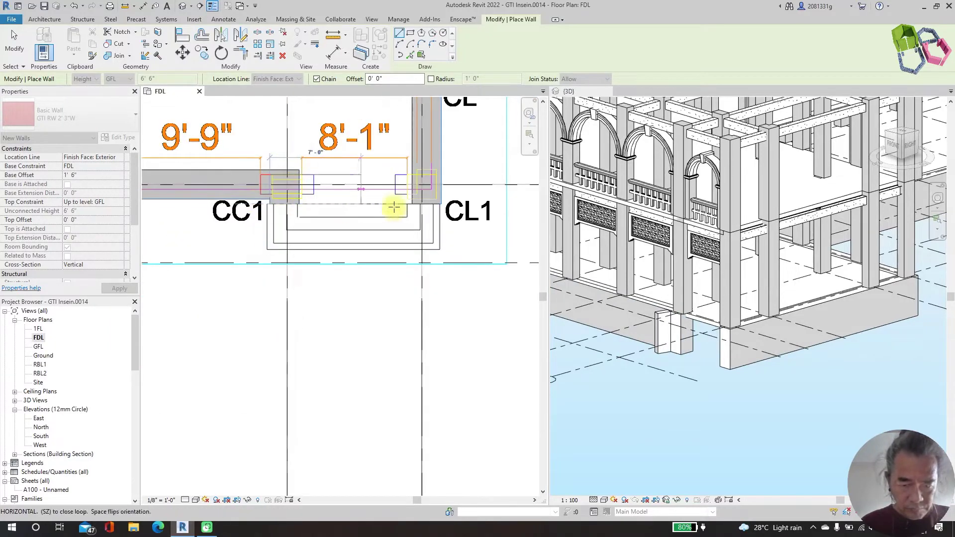
{"action": "scroll", "coordinate": [425, 198], "scroll_direction": "up", "scroll_amount": 1}
{"action": "scroll", "coordinate": [434, 200], "scroll_direction": "up", "scroll_amount": 1}
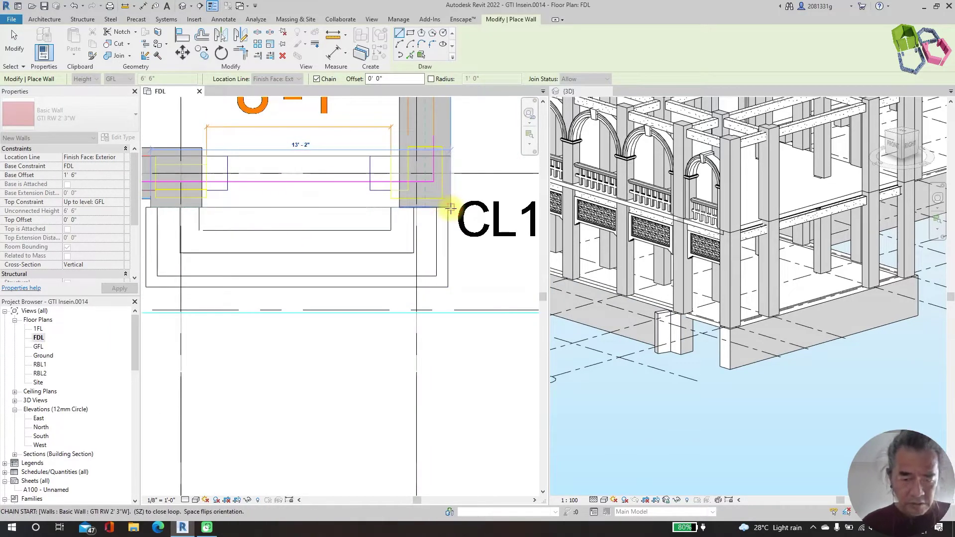
{"action": "left_click", "coordinate": [449, 206]}
{"action": "scroll", "coordinate": [428, 239], "scroll_direction": "down", "scroll_amount": 3}
{"action": "key", "text": "Escape"}
{"action": "scroll", "coordinate": [430, 291], "scroll_direction": "down", "scroll_amount": 5}
{"action": "key", "text": "Escape"}
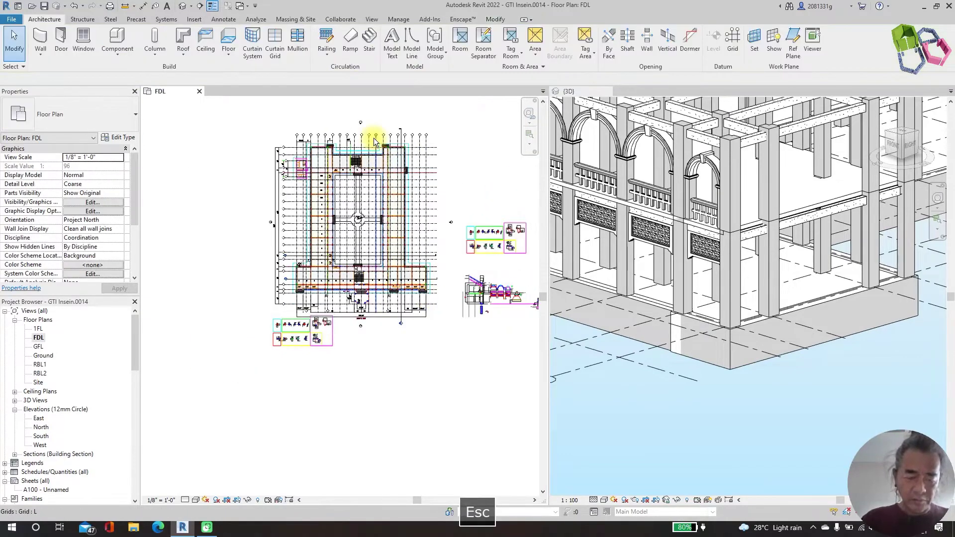
Step: Examine the closed perimeter retaining wall in the plan and around the front corners of the 3D model
{"action": "scroll", "coordinate": [345, 140], "scroll_direction": "up", "scroll_amount": 2}
{"action": "scroll", "coordinate": [756, 291], "scroll_direction": "down", "scroll_amount": 2}
{"action": "scroll", "coordinate": [756, 291], "scroll_direction": "down", "scroll_amount": 6}
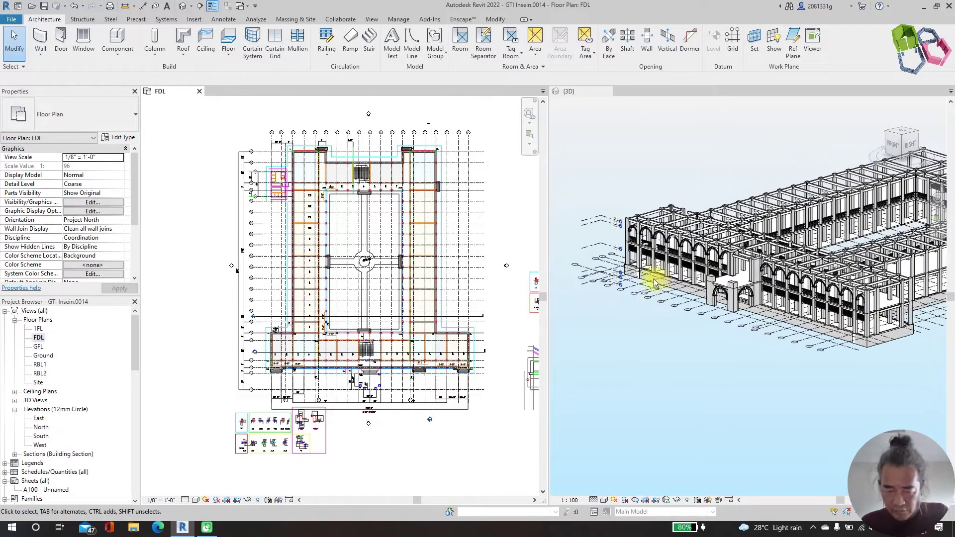
{"action": "scroll", "coordinate": [654, 283], "scroll_direction": "up", "scroll_amount": 6}
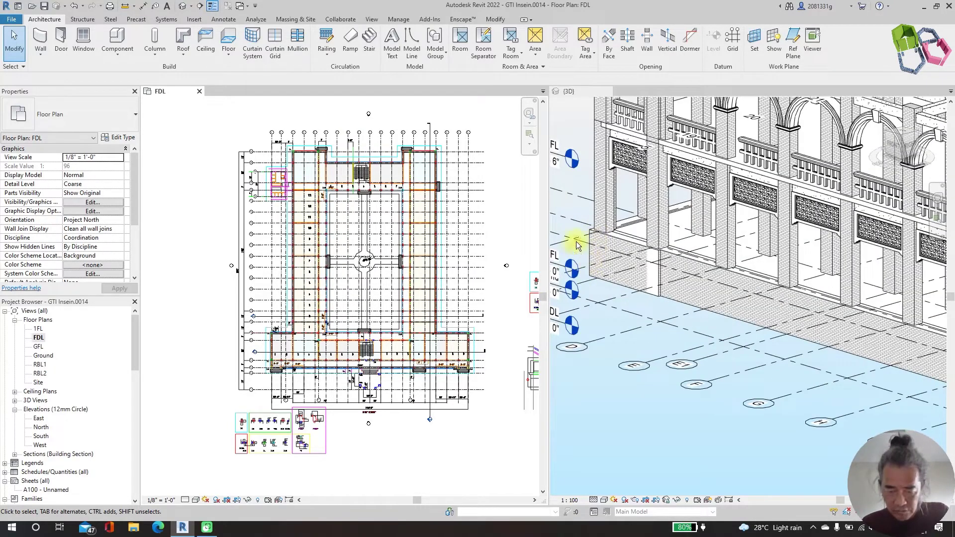
{"action": "scroll", "coordinate": [577, 245], "scroll_direction": "down", "scroll_amount": 2}
{"action": "scroll", "coordinate": [590, 252], "scroll_direction": "up", "scroll_amount": 5}
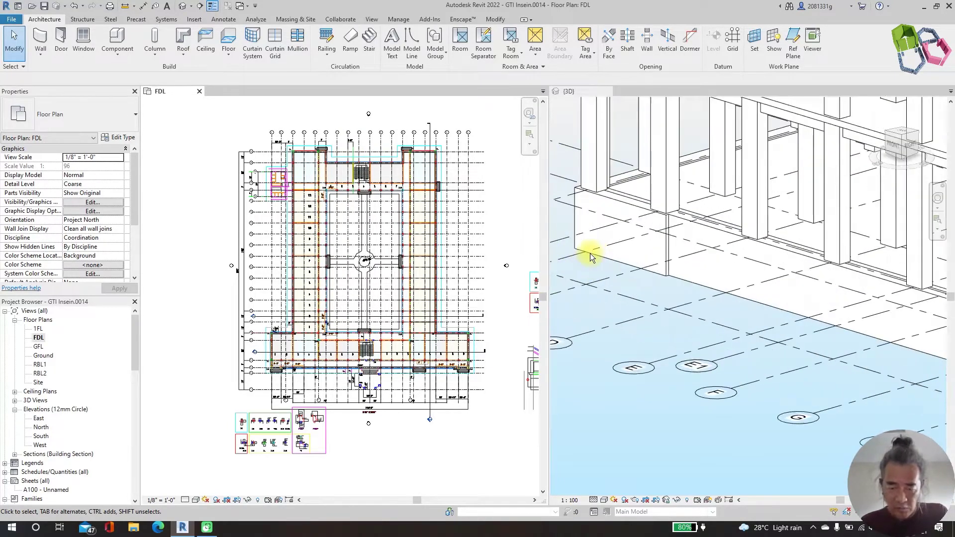
{"action": "scroll", "coordinate": [342, 195], "scroll_direction": "up", "scroll_amount": 3}
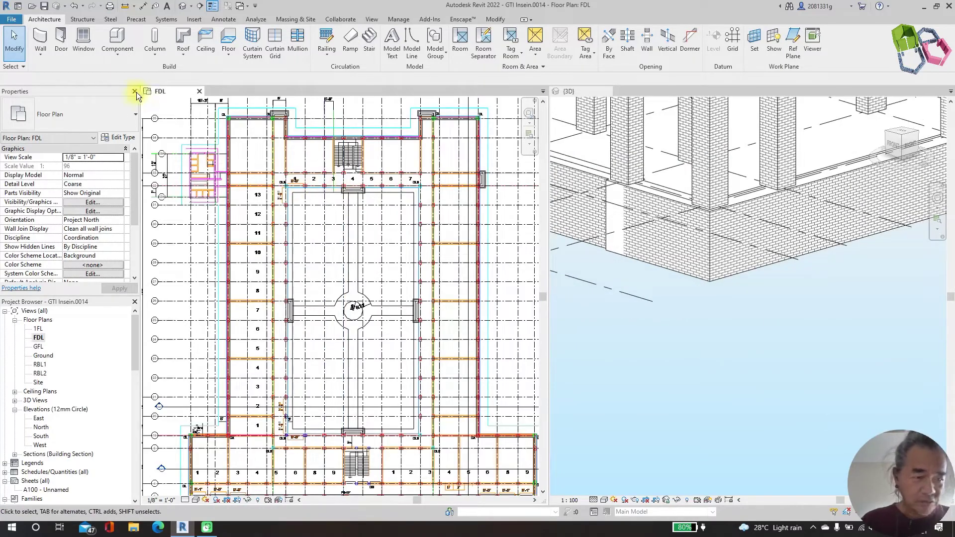
Step: Draw a GTI RW 2' 3"W wall down the courtyard's left edge from the upper CL3 corner to the lower CL3 corner
{"action": "left_click", "coordinate": [40, 44]}
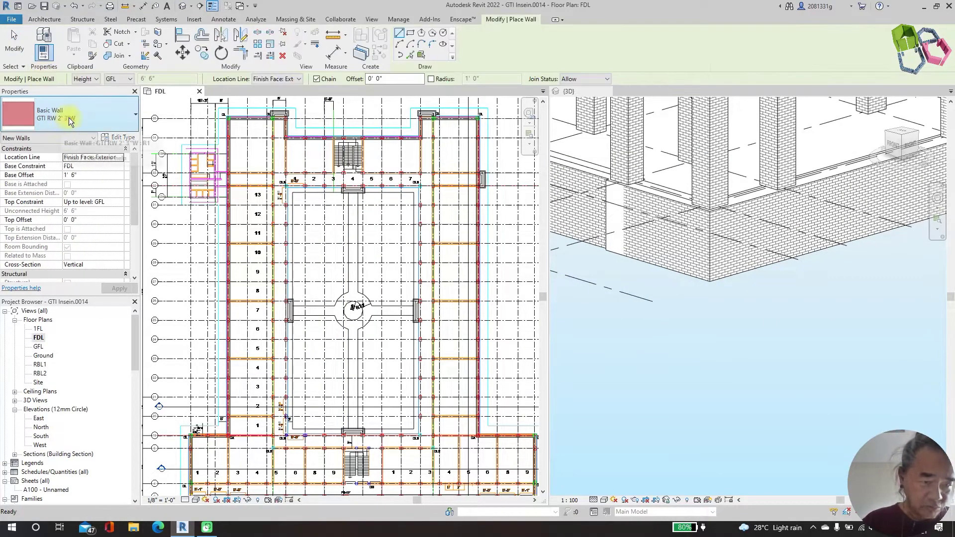
{"action": "scroll", "coordinate": [296, 190], "scroll_direction": "up", "scroll_amount": 2}
{"action": "scroll", "coordinate": [296, 191], "scroll_direction": "up", "scroll_amount": 3}
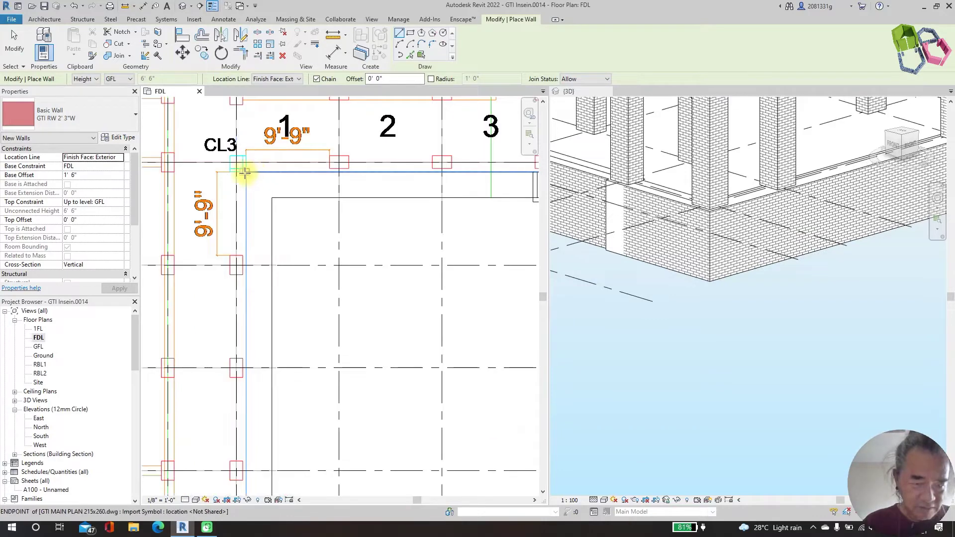
{"action": "left_click", "coordinate": [247, 173]}
{"action": "scroll", "coordinate": [248, 173], "scroll_direction": "down", "scroll_amount": 6}
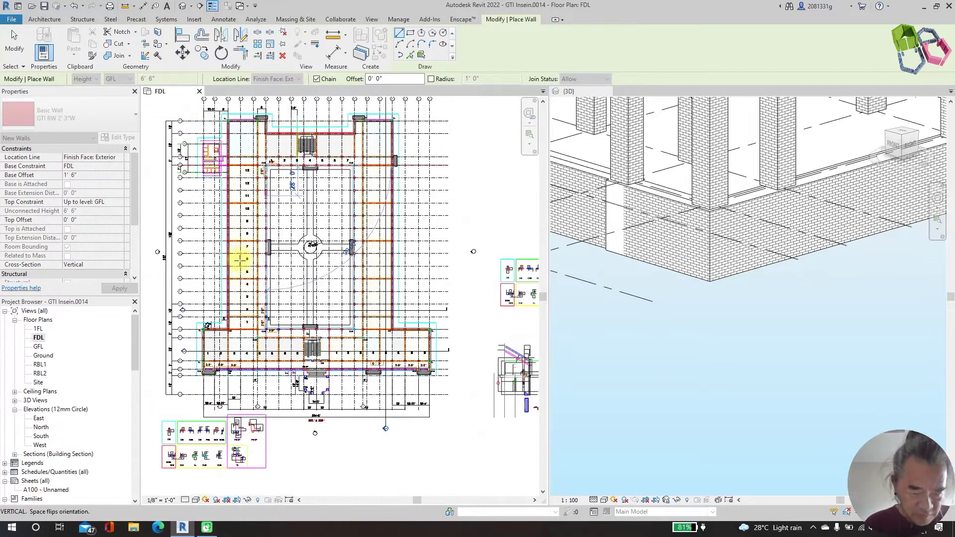
{"action": "scroll", "coordinate": [269, 351], "scroll_direction": "up", "scroll_amount": 6}
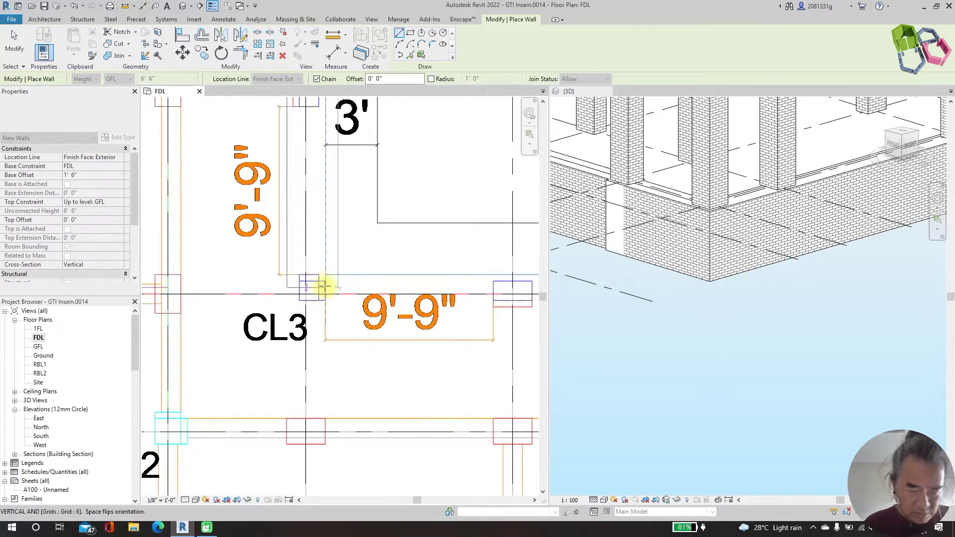
{"action": "scroll", "coordinate": [327, 277], "scroll_direction": "up", "scroll_amount": 2}
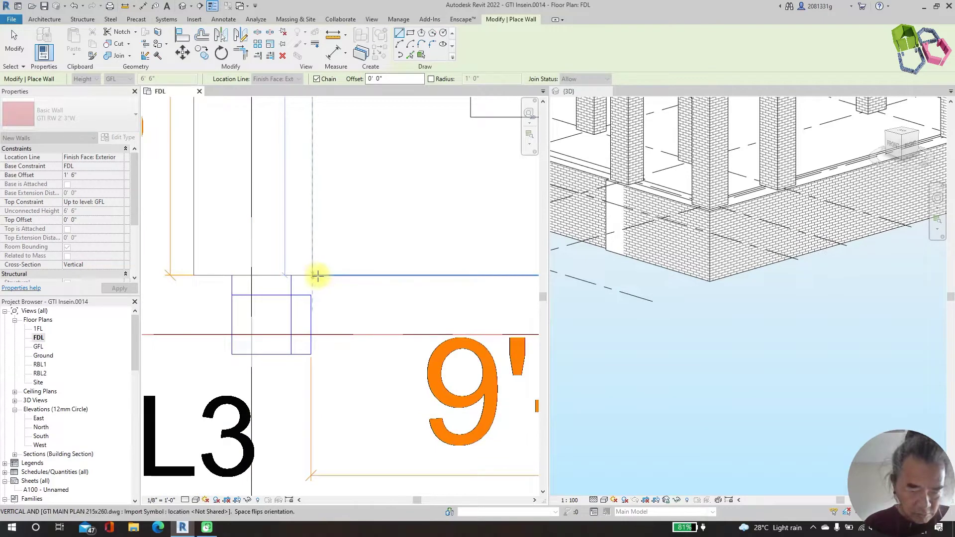
{"action": "left_click", "coordinate": [314, 276]}
Step: Continue the wall along the courtyard's lower edge to the opposite CL3 corner and up its right edge to the upper CL3 corner
{"action": "scroll", "coordinate": [313, 277], "scroll_direction": "down", "scroll_amount": 5}
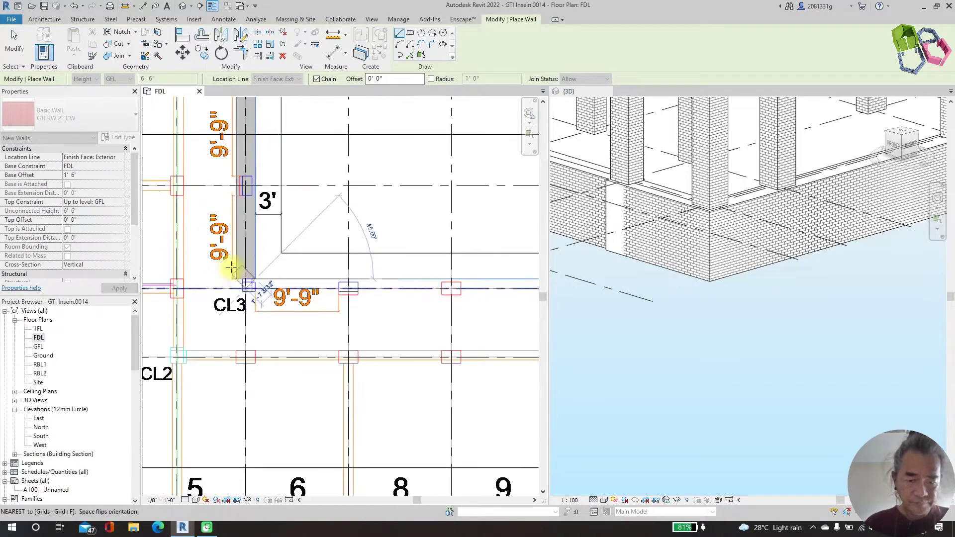
{"action": "scroll", "coordinate": [309, 273], "scroll_direction": "down", "scroll_amount": 1}
{"action": "scroll", "coordinate": [399, 277], "scroll_direction": "up", "scroll_amount": 6}
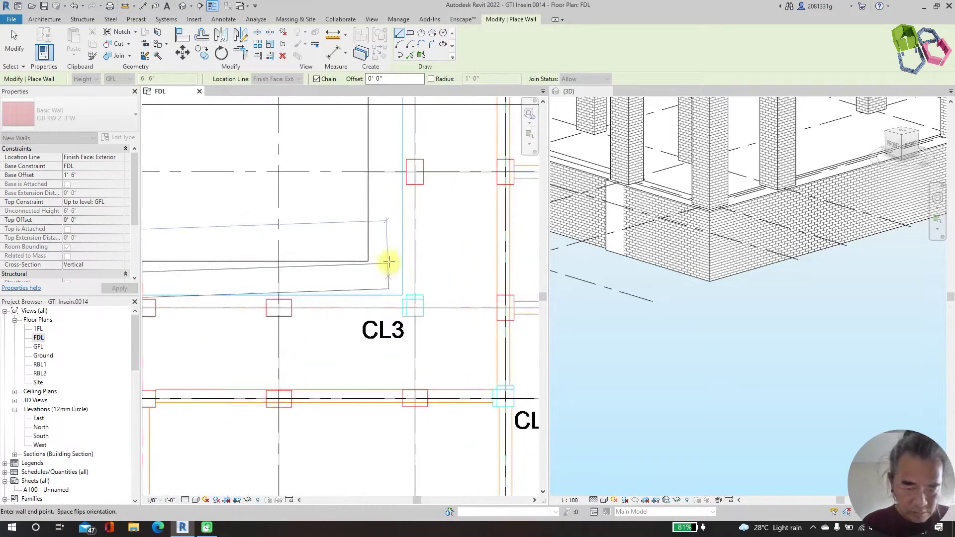
{"action": "scroll", "coordinate": [408, 294], "scroll_direction": "up", "scroll_amount": 3}
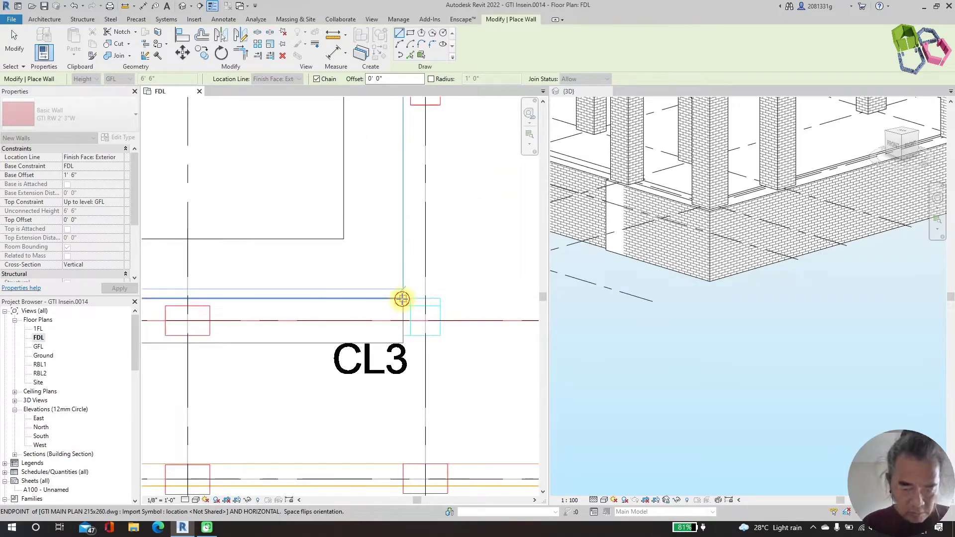
{"action": "left_click", "coordinate": [402, 298]}
{"action": "scroll", "coordinate": [398, 367], "scroll_direction": "down", "scroll_amount": 8}
{"action": "scroll", "coordinate": [394, 251], "scroll_direction": "up", "scroll_amount": 8}
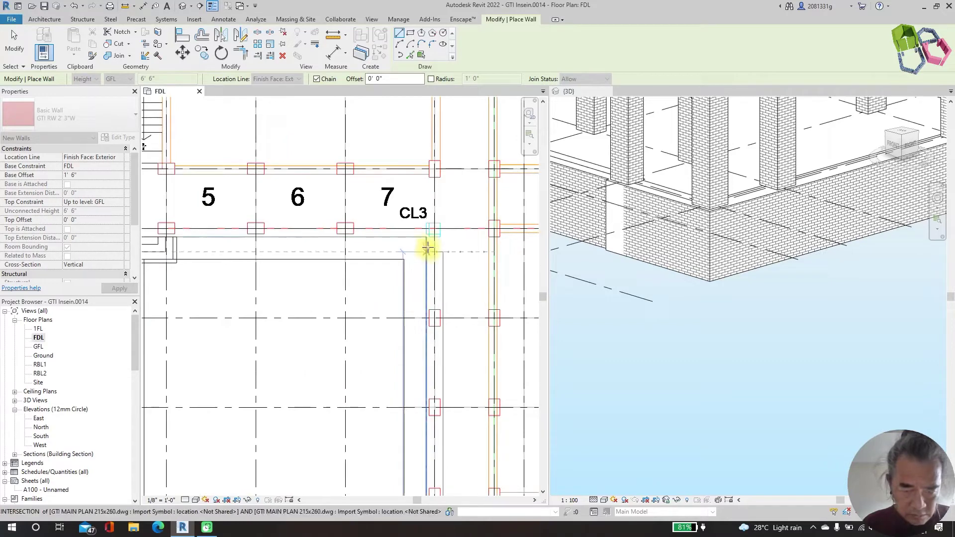
{"action": "scroll", "coordinate": [427, 240], "scroll_direction": "up", "scroll_amount": 2}
{"action": "left_click", "coordinate": [426, 238]}
Step: Close the courtyard wall loop along its upper edge back to the starting corner at the upper-left CL3
{"action": "scroll", "coordinate": [456, 207], "scroll_direction": "down", "scroll_amount": 5}
{"action": "scroll", "coordinate": [459, 222], "scroll_direction": "down", "scroll_amount": 2}
{"action": "scroll", "coordinate": [214, 224], "scroll_direction": "up", "scroll_amount": 5}
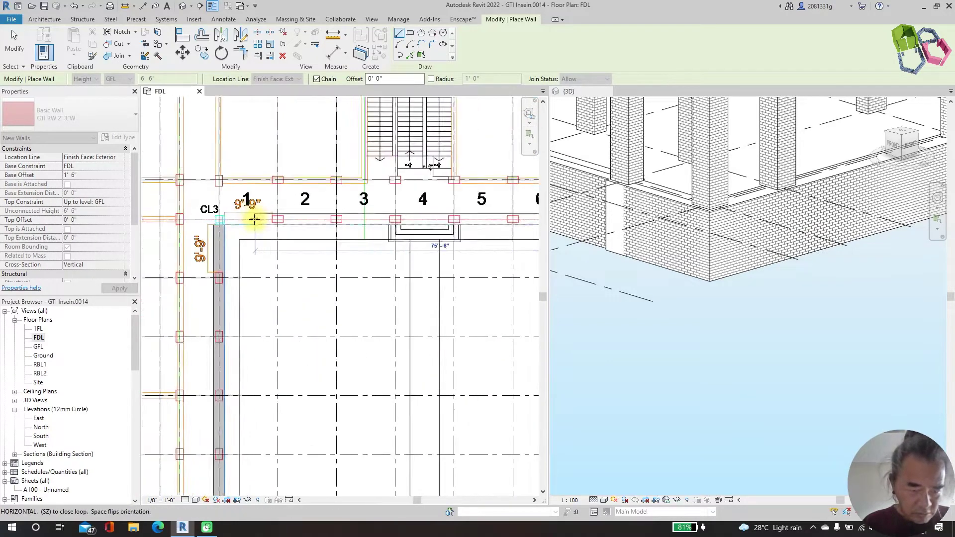
{"action": "left_click", "coordinate": [208, 228]}
{"action": "scroll", "coordinate": [214, 223], "scroll_direction": "down", "scroll_amount": 5}
{"action": "scroll", "coordinate": [299, 157], "scroll_direction": "down", "scroll_amount": 3}
Step: Examine the perimeter and courtyard walls from below in the 3D view
{"action": "scroll", "coordinate": [740, 371], "scroll_direction": "down", "scroll_amount": 5}
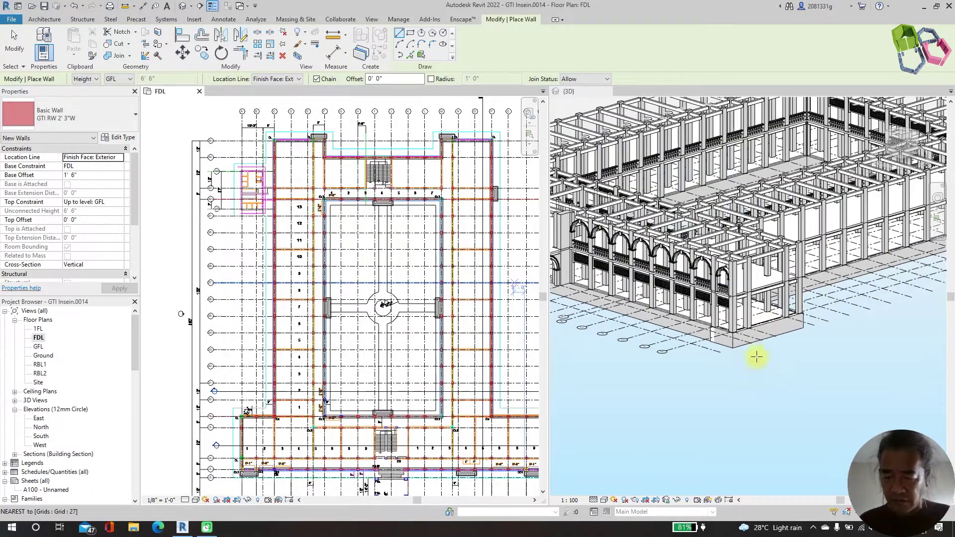
{"action": "scroll", "coordinate": [774, 311], "scroll_direction": "up", "scroll_amount": 5}
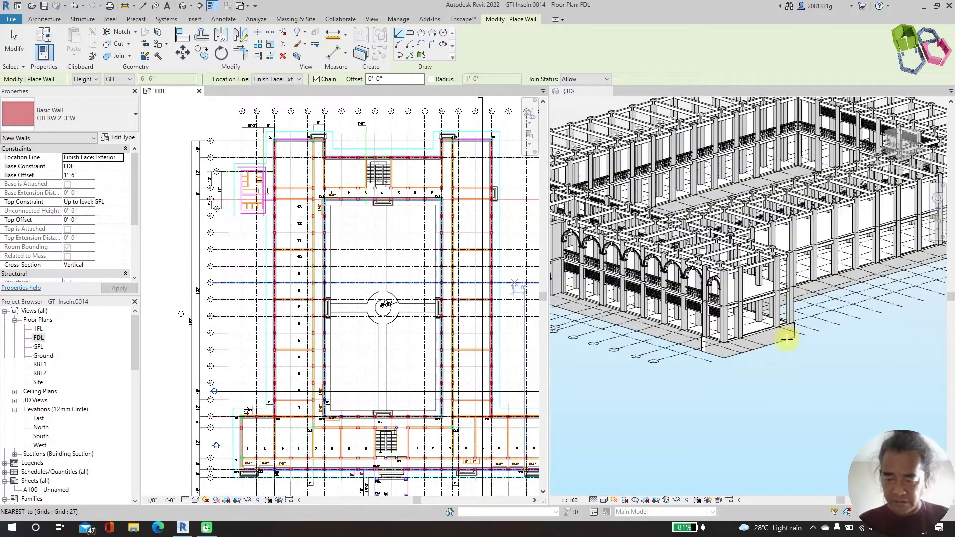
{"action": "middle_click_drag", "start_coordinate": [775, 311], "coordinate": [774, 249], "text": "shift"}
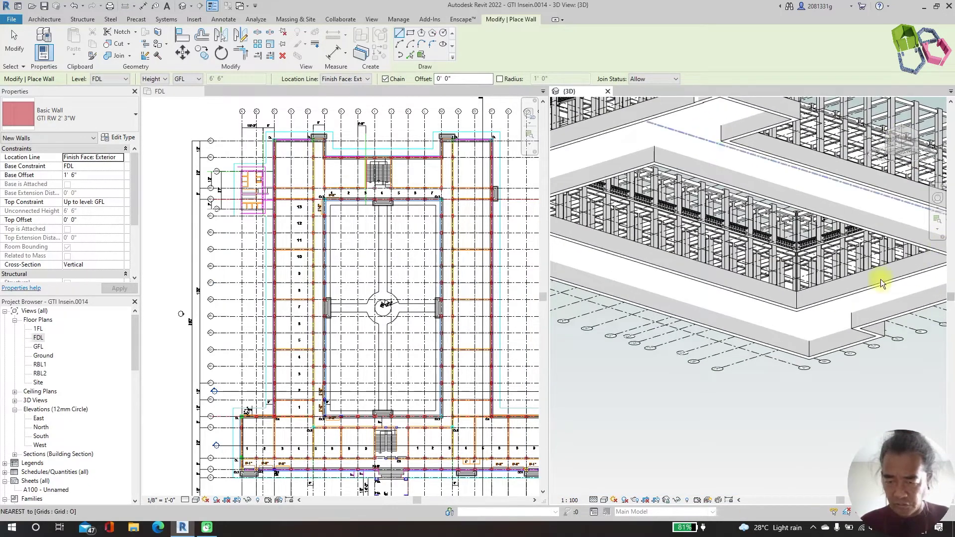
{"action": "scroll", "coordinate": [881, 279], "scroll_direction": "down", "scroll_amount": 2}
{"action": "scroll", "coordinate": [759, 149], "scroll_direction": "up", "scroll_amount": 2}
{"action": "scroll", "coordinate": [768, 209], "scroll_direction": "down", "scroll_amount": 2}
{"action": "scroll", "coordinate": [751, 251], "scroll_direction": "down", "scroll_amount": 1}
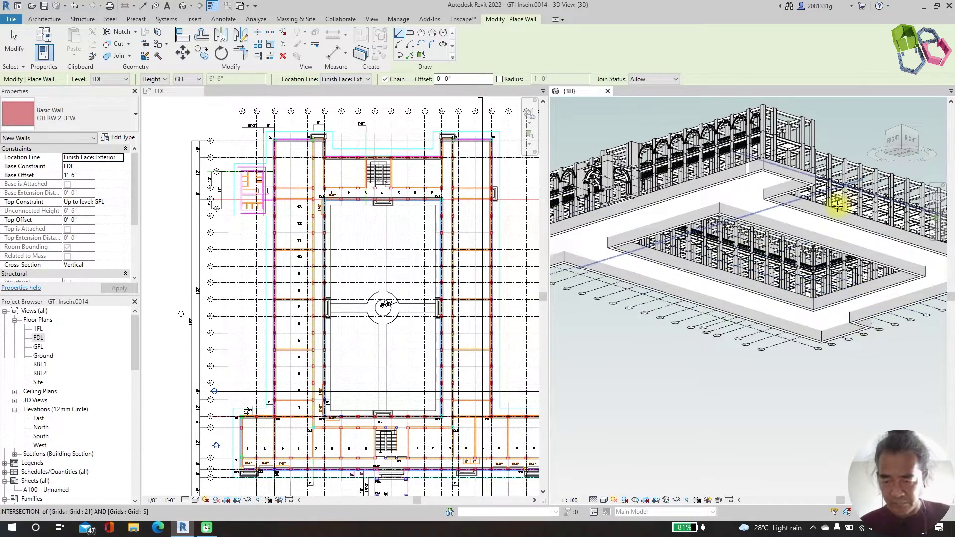
{"action": "scroll", "coordinate": [845, 201], "scroll_direction": "down", "scroll_amount": 1}
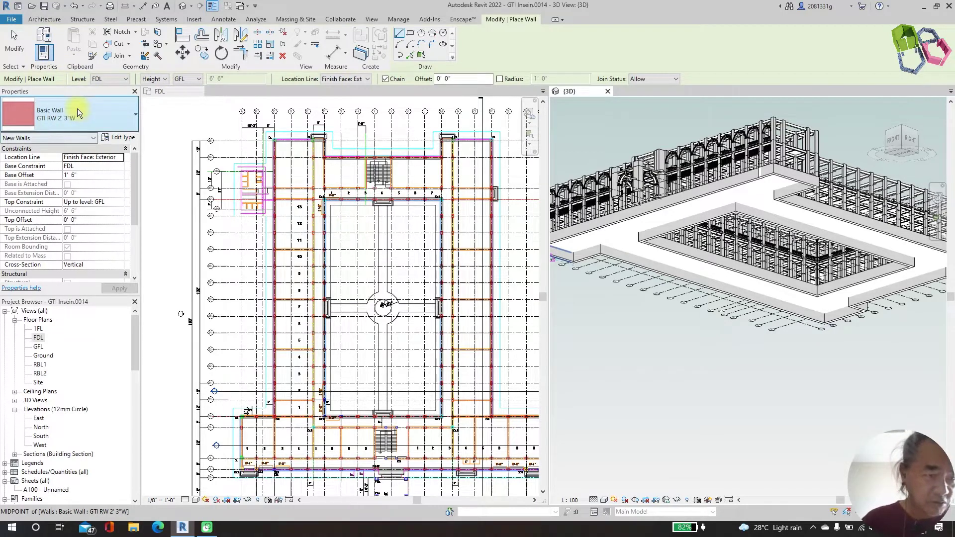
Step: Set the location line for new walls to Wall Centerline
{"action": "scroll", "coordinate": [331, 202], "scroll_direction": "up", "scroll_amount": 4}
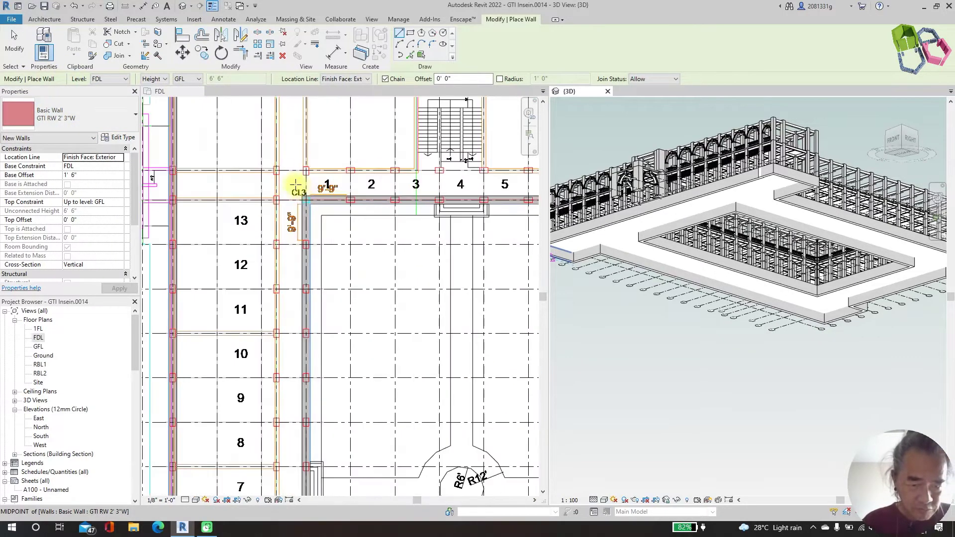
{"action": "scroll", "coordinate": [278, 169], "scroll_direction": "up", "scroll_amount": 3}
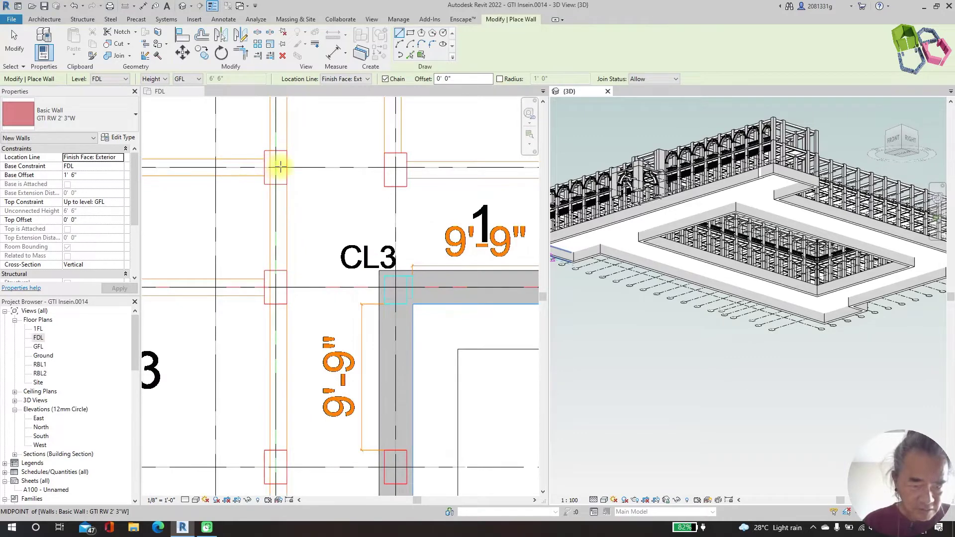
{"action": "scroll", "coordinate": [314, 277], "scroll_direction": "down", "scroll_amount": 5}
{"action": "scroll", "coordinate": [268, 214], "scroll_direction": "up", "scroll_amount": 3}
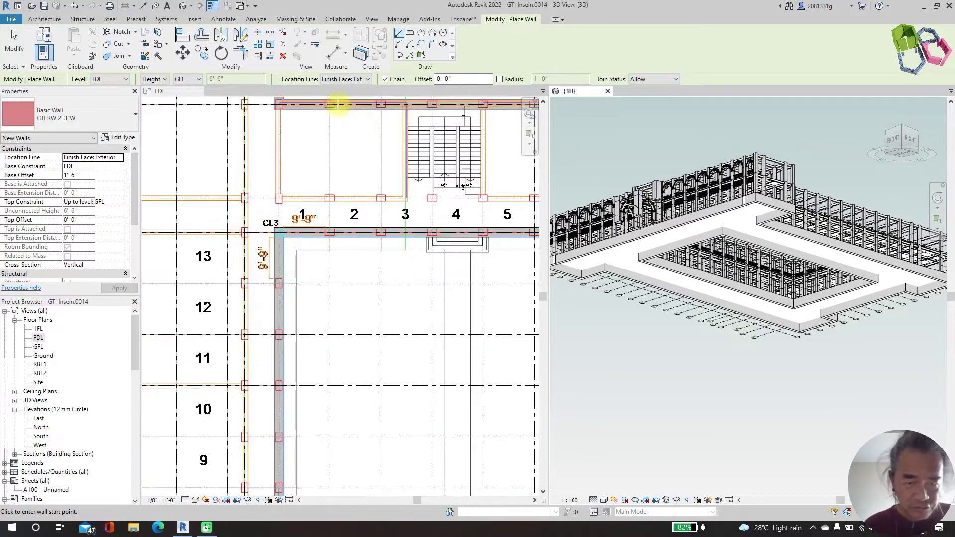
{"action": "left_click", "coordinate": [353, 79]}
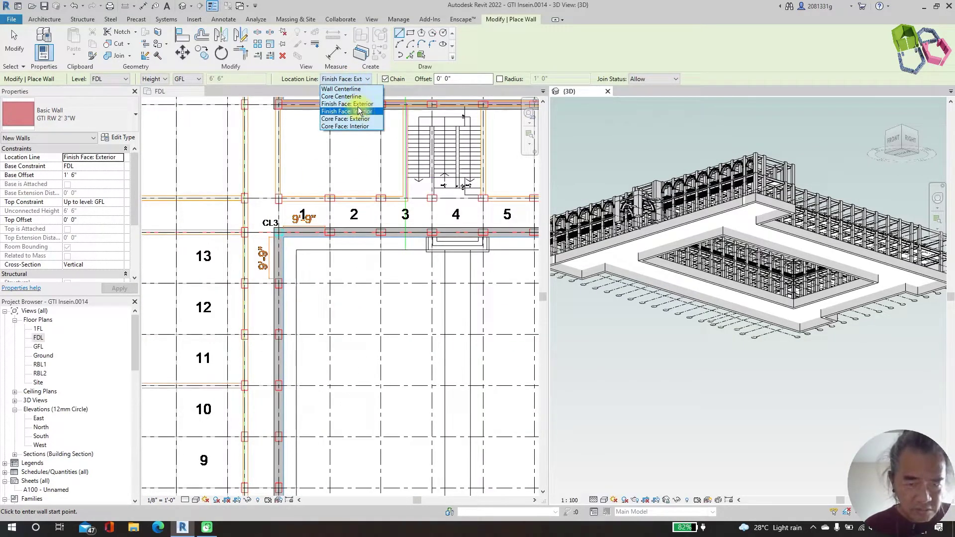
{"action": "left_click", "coordinate": [350, 90]}
{"action": "scroll", "coordinate": [282, 240], "scroll_direction": "up", "scroll_amount": 3}
{"action": "scroll", "coordinate": [246, 196], "scroll_direction": "down", "scroll_amount": 3}
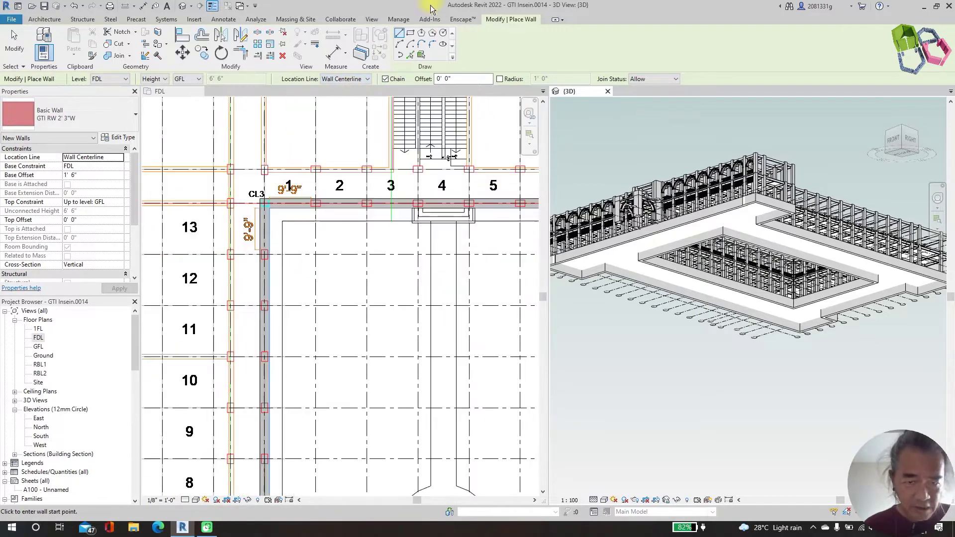
Step: Draw a rectangular wall loop around the courtyard corridor from the column grid intersection outside upper-left CL3 to the lower-right CL2 column
{"action": "left_click", "coordinate": [411, 33]}
{"action": "scroll", "coordinate": [229, 170], "scroll_direction": "up", "scroll_amount": 3}
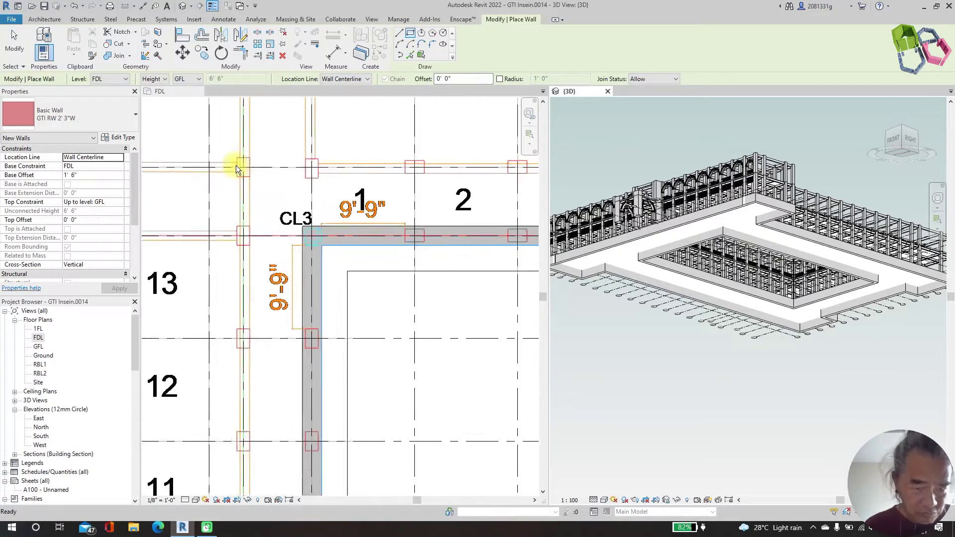
{"action": "scroll", "coordinate": [291, 174], "scroll_direction": "down", "scroll_amount": 5}
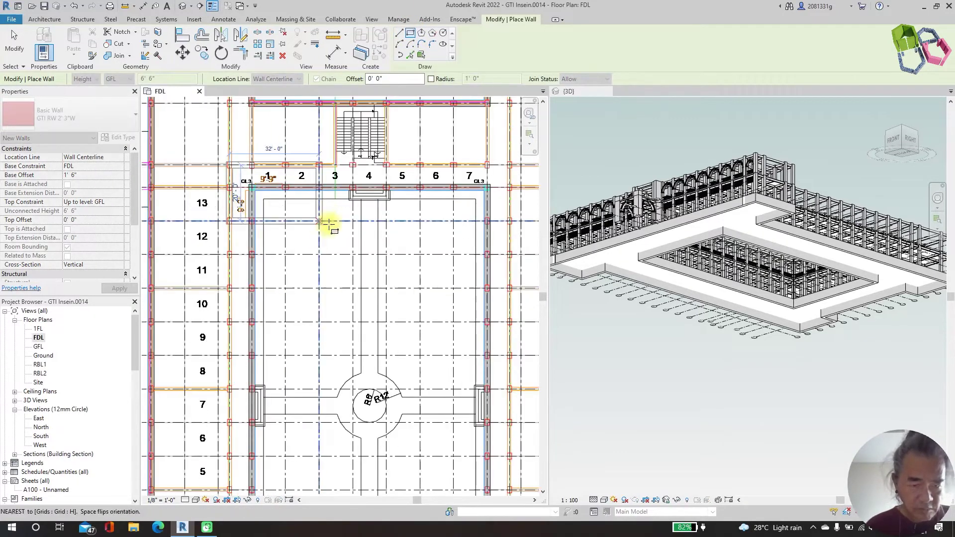
{"action": "scroll", "coordinate": [343, 286], "scroll_direction": "up", "scroll_amount": 5}
{"action": "scroll", "coordinate": [344, 286], "scroll_direction": "up", "scroll_amount": 1}
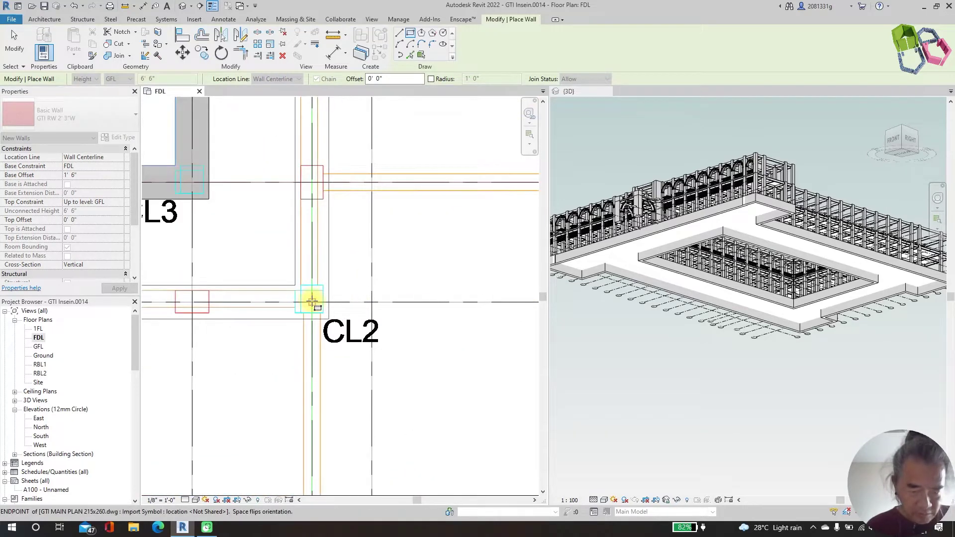
{"action": "left_click", "coordinate": [323, 295]}
{"action": "scroll", "coordinate": [386, 326], "scroll_direction": "down", "scroll_amount": 4}
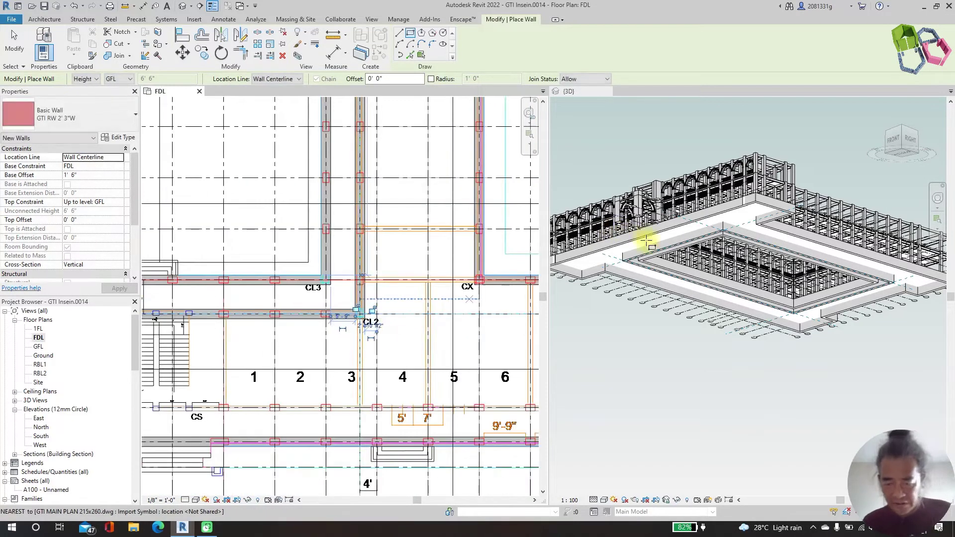
{"action": "scroll", "coordinate": [640, 241], "scroll_direction": "up", "scroll_amount": 5}
{"action": "scroll", "coordinate": [637, 242], "scroll_direction": "down", "scroll_amount": 2}
{"action": "scroll", "coordinate": [639, 277], "scroll_direction": "down", "scroll_amount": 2}
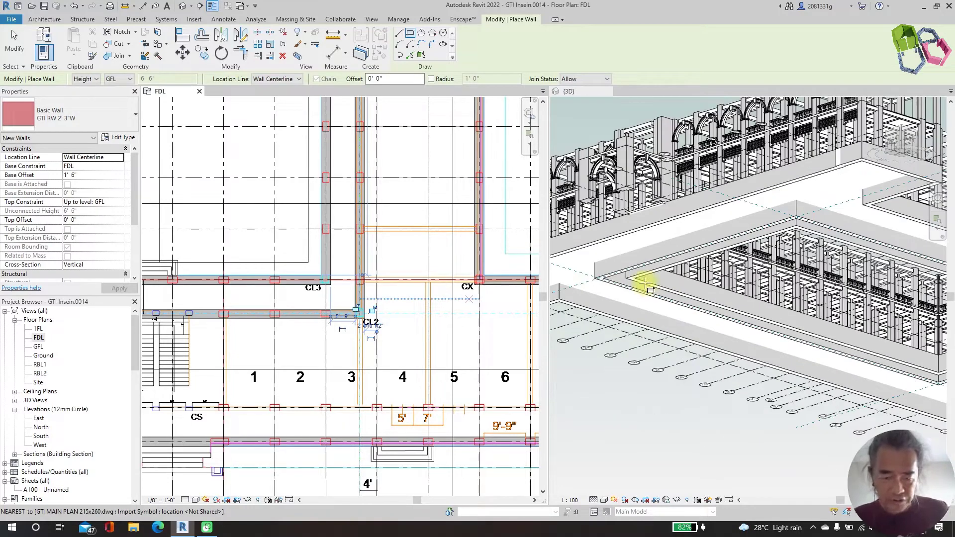
Step: Draw a straight wall in the upper-left wing from the end wall on grid 35 down to the corridor loop's upper-left corner
{"action": "scroll", "coordinate": [398, 288], "scroll_direction": "down", "scroll_amount": 4}
{"action": "scroll", "coordinate": [392, 298], "scroll_direction": "down", "scroll_amount": 3}
{"action": "scroll", "coordinate": [200, 124], "scroll_direction": "up", "scroll_amount": 4}
{"action": "scroll", "coordinate": [237, 217], "scroll_direction": "up", "scroll_amount": 1}
{"action": "scroll", "coordinate": [239, 212], "scroll_direction": "down", "scroll_amount": 2}
{"action": "scroll", "coordinate": [267, 119], "scroll_direction": "up", "scroll_amount": 1}
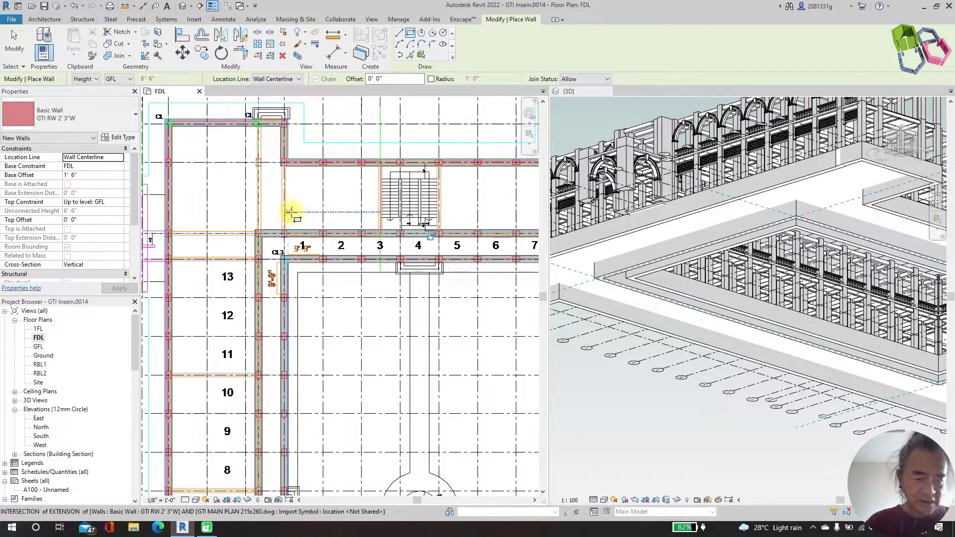
{"action": "left_click", "coordinate": [399, 33]}
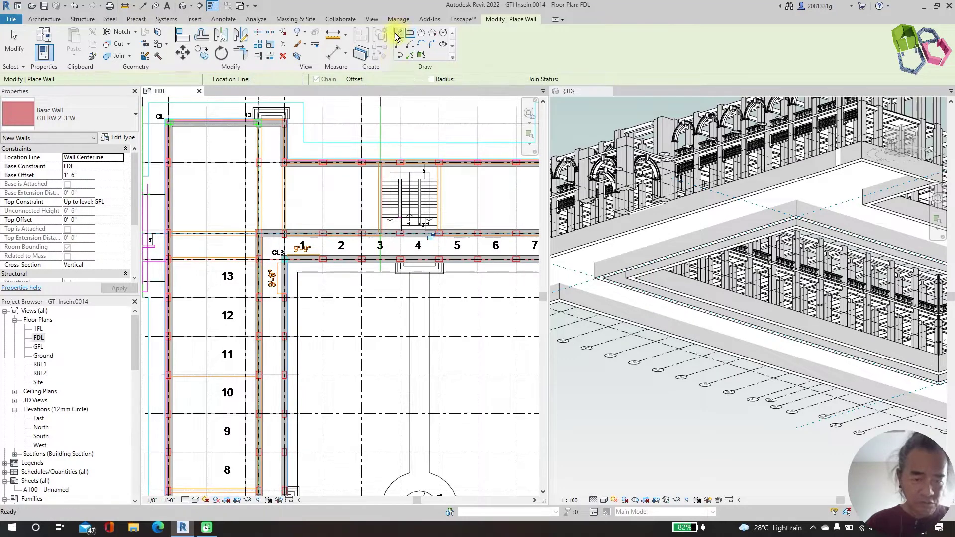
{"action": "scroll", "coordinate": [269, 240], "scroll_direction": "up", "scroll_amount": 6}
{"action": "left_click", "coordinate": [233, 222]}
{"action": "scroll", "coordinate": [232, 222], "scroll_direction": "down", "scroll_amount": 5}
{"action": "scroll", "coordinate": [226, 110], "scroll_direction": "up", "scroll_amount": 5}
{"action": "left_click", "coordinate": [256, 112]}
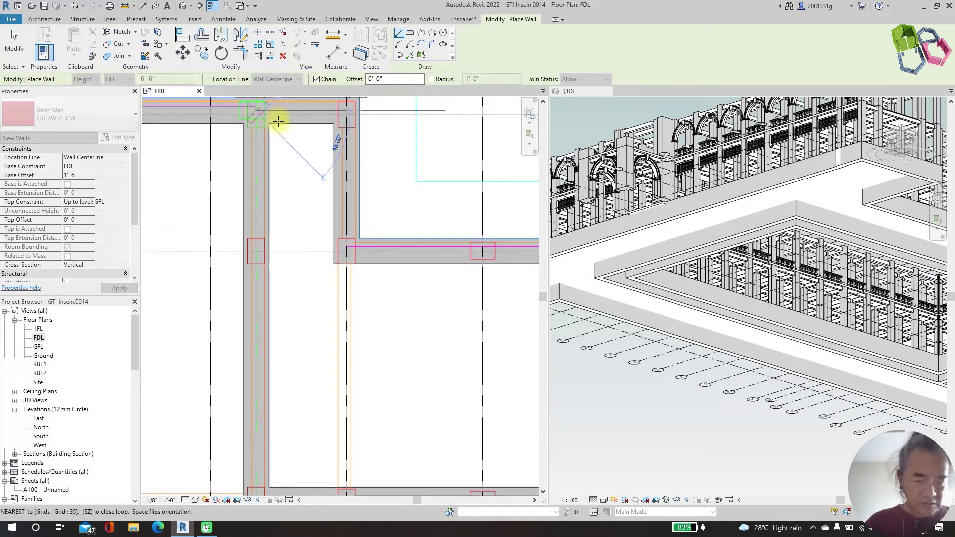
{"action": "scroll", "coordinate": [272, 121], "scroll_direction": "down", "scroll_amount": 5}
{"action": "scroll", "coordinate": [243, 129], "scroll_direction": "down", "scroll_amount": 2}
{"action": "scroll", "coordinate": [251, 191], "scroll_direction": "up", "scroll_amount": 4}
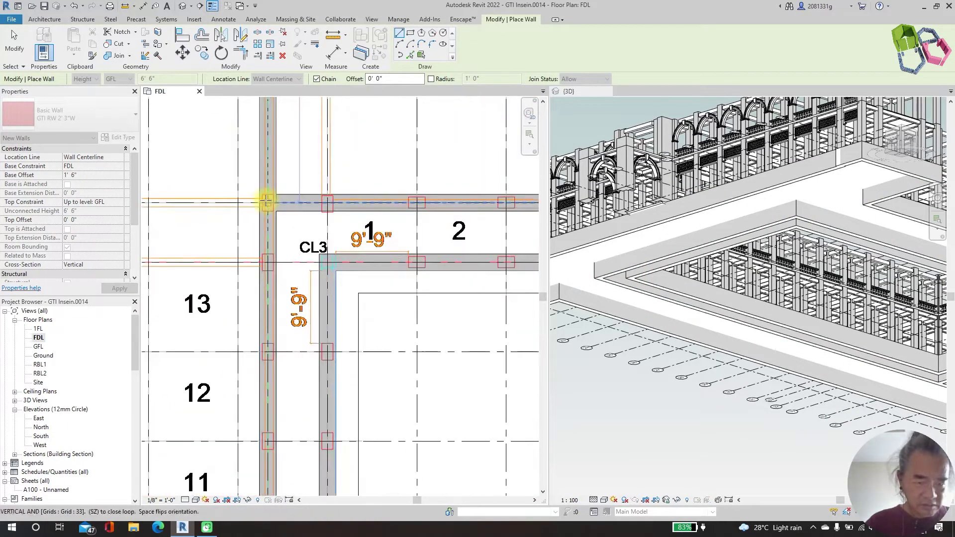
{"action": "left_click", "coordinate": [267, 201]}
Step: Continue the wall horizontally from the corridor loop's upper-left corner to the left outer wall, above room 13
{"action": "middle_click_drag", "start_coordinate": [266, 201], "coordinate": [459, 174]}
{"action": "left_click", "coordinate": [252, 177]}
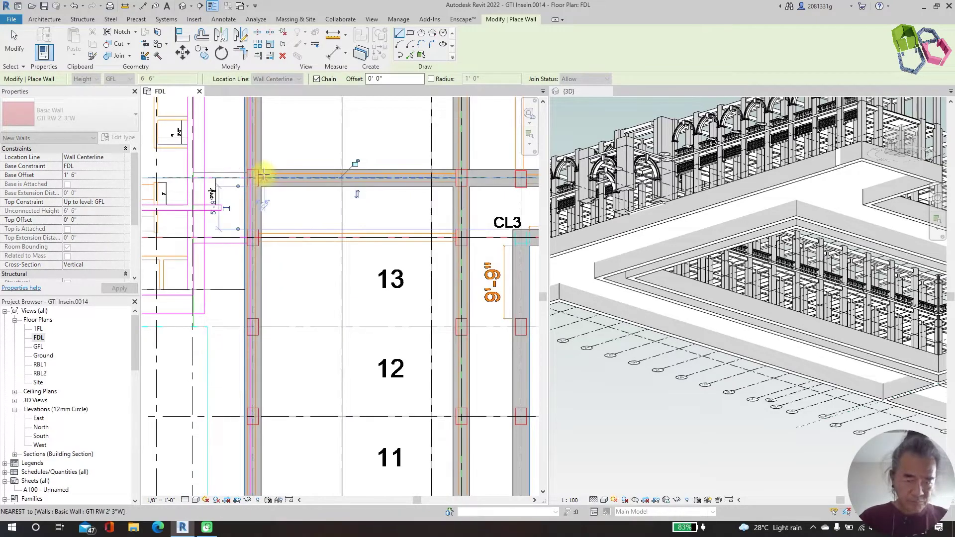
{"action": "scroll", "coordinate": [251, 176], "scroll_direction": "down", "scroll_amount": 3}
{"action": "scroll", "coordinate": [252, 169], "scroll_direction": "down", "scroll_amount": 2}
{"action": "key", "text": "Escape"}
{"action": "scroll", "coordinate": [256, 170], "scroll_direction": "down", "scroll_amount": 3}
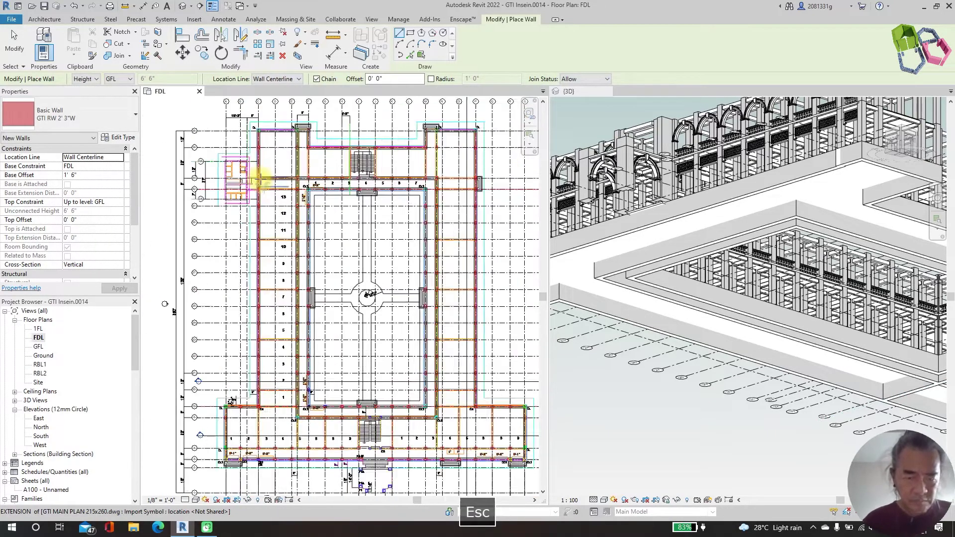
Step: Draw a vertical wall on grid N1 from its grid 35 intersection down to the corridor loop's upper-right corner
{"action": "scroll", "coordinate": [413, 177], "scroll_direction": "up", "scroll_amount": 5}
{"action": "scroll", "coordinate": [373, 186], "scroll_direction": "up", "scroll_amount": 1}
{"action": "scroll", "coordinate": [371, 144], "scroll_direction": "up", "scroll_amount": 4}
{"action": "left_click", "coordinate": [363, 114]}
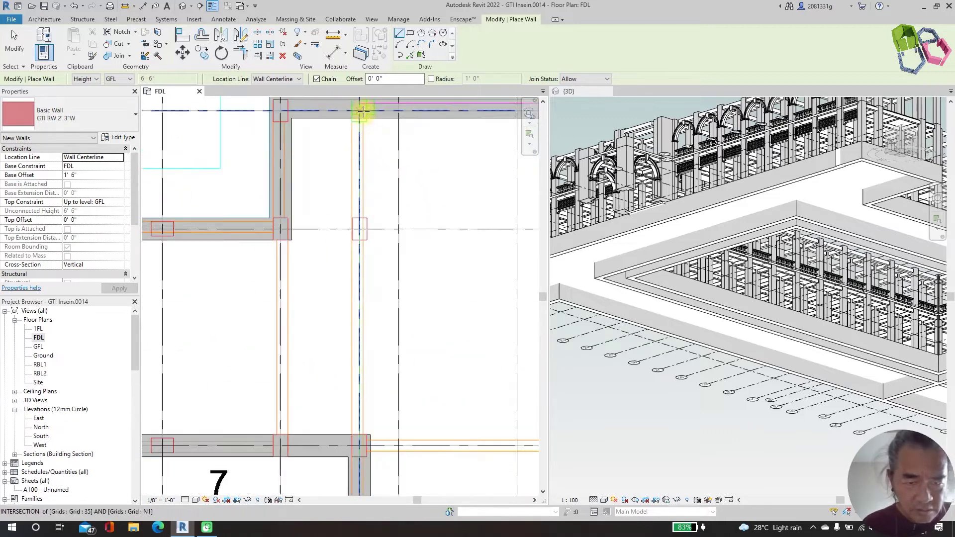
{"action": "scroll", "coordinate": [359, 159], "scroll_direction": "down", "scroll_amount": 3}
{"action": "scroll", "coordinate": [351, 269], "scroll_direction": "up", "scroll_amount": 2}
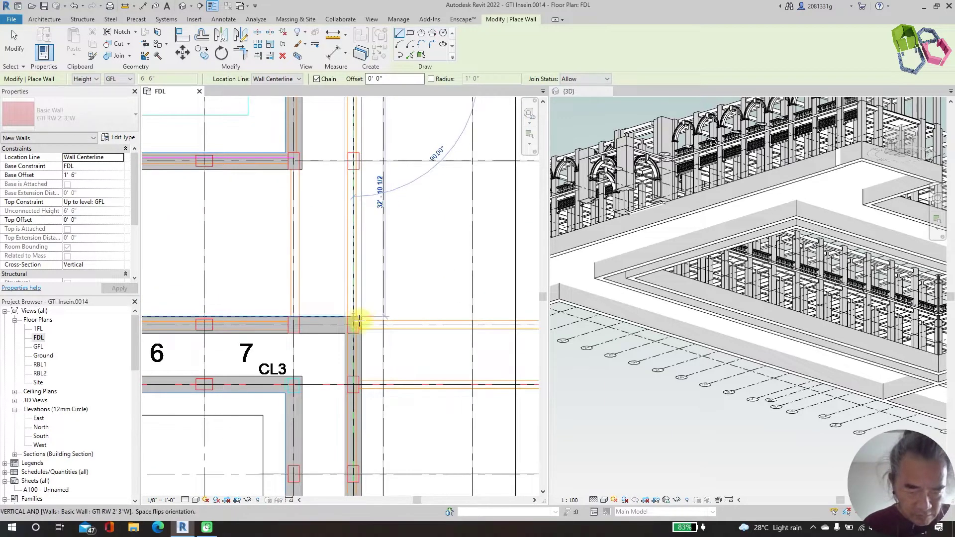
{"action": "left_click", "coordinate": [356, 324]}
{"action": "scroll", "coordinate": [309, 280], "scroll_direction": "down", "scroll_amount": 5}
{"action": "key", "text": "Escape"}
Step: Draw a vertical wall from the recessed upper wall's left corner down to the corridor wall above the upper-left CL3 column
{"action": "scroll", "coordinate": [199, 279], "scroll_direction": "up", "scroll_amount": 4}
{"action": "scroll", "coordinate": [305, 198], "scroll_direction": "down", "scroll_amount": 2}
{"action": "scroll", "coordinate": [218, 213], "scroll_direction": "up", "scroll_amount": 4}
{"action": "left_click", "coordinate": [229, 156]}
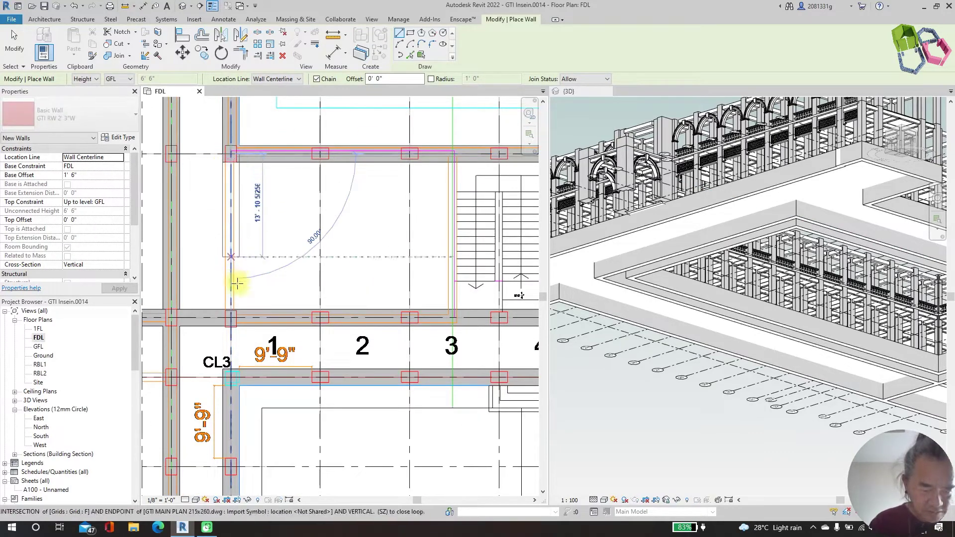
{"action": "scroll", "coordinate": [166, 207], "scroll_direction": "down", "scroll_amount": 4}
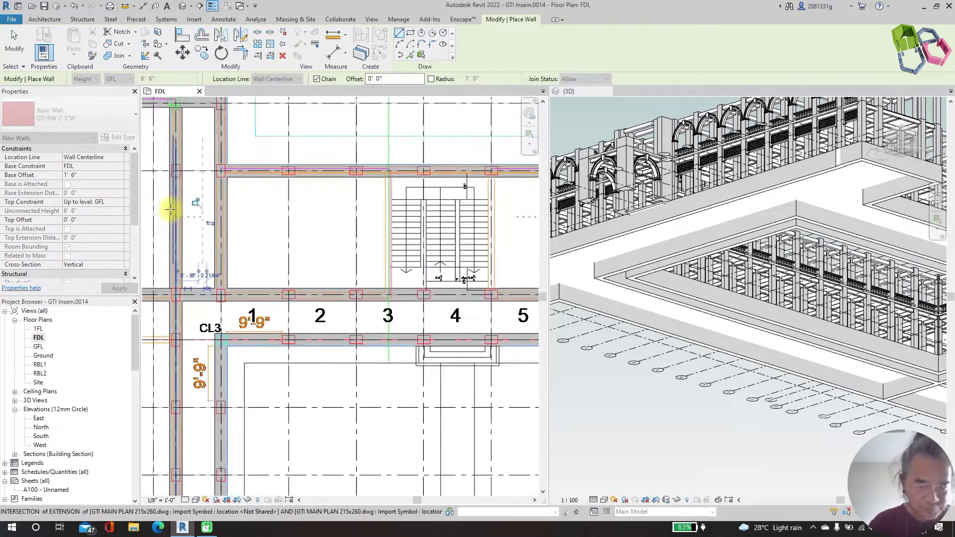
{"action": "scroll", "coordinate": [358, 196], "scroll_direction": "up", "scroll_amount": 3}
{"action": "key", "text": "Escape"}
Step: Draw a wall along the left side of the upper staircase from the grid 34 wall down to the corridor wall
{"action": "scroll", "coordinate": [251, 179], "scroll_direction": "up", "scroll_amount": 5}
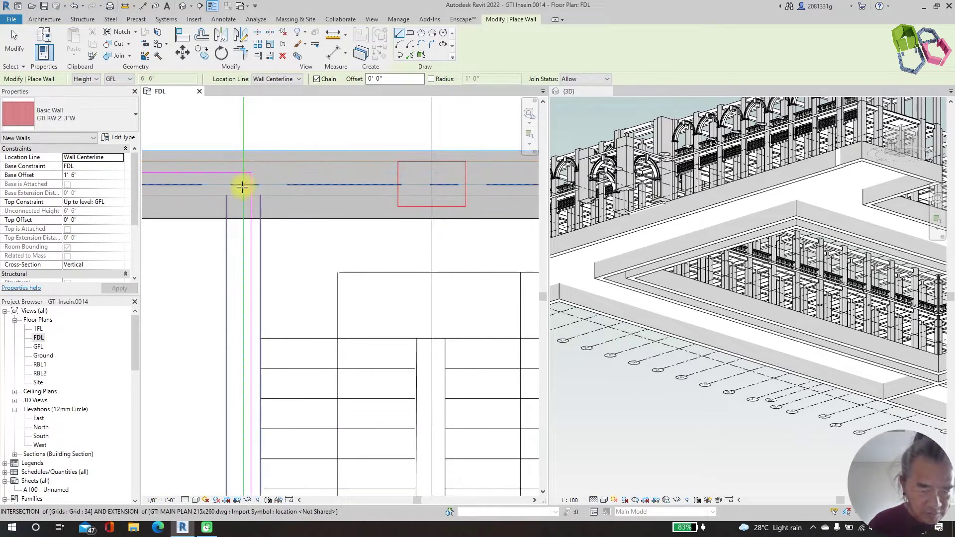
{"action": "left_click", "coordinate": [242, 186]}
{"action": "scroll", "coordinate": [248, 189], "scroll_direction": "down", "scroll_amount": 3}
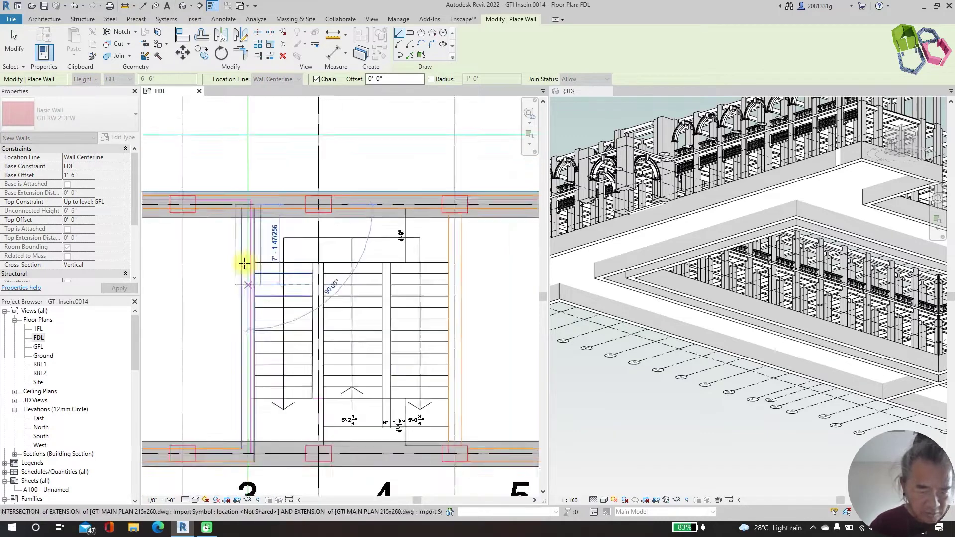
{"action": "scroll", "coordinate": [244, 266], "scroll_direction": "down", "scroll_amount": 1}
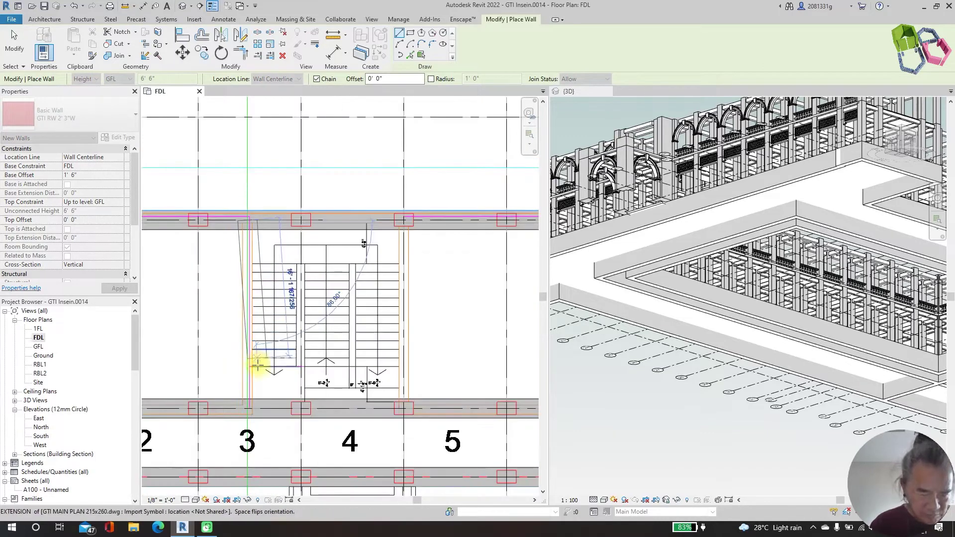
{"action": "left_click", "coordinate": [246, 410]}
{"action": "key", "text": "Escape"}
Step: Draw a wall along the right side of the upper staircase on grid J, between the outer wall and the corridor wall
{"action": "scroll", "coordinate": [204, 340], "scroll_direction": "down", "scroll_amount": 2}
{"action": "scroll", "coordinate": [318, 291], "scroll_direction": "up", "scroll_amount": 4}
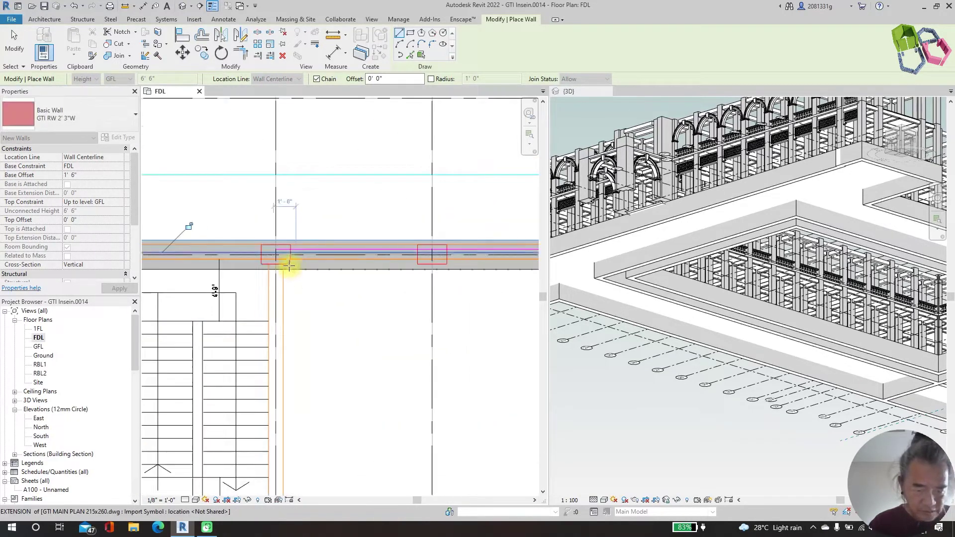
{"action": "left_click", "coordinate": [271, 251]}
{"action": "scroll", "coordinate": [272, 254], "scroll_direction": "down", "scroll_amount": 3}
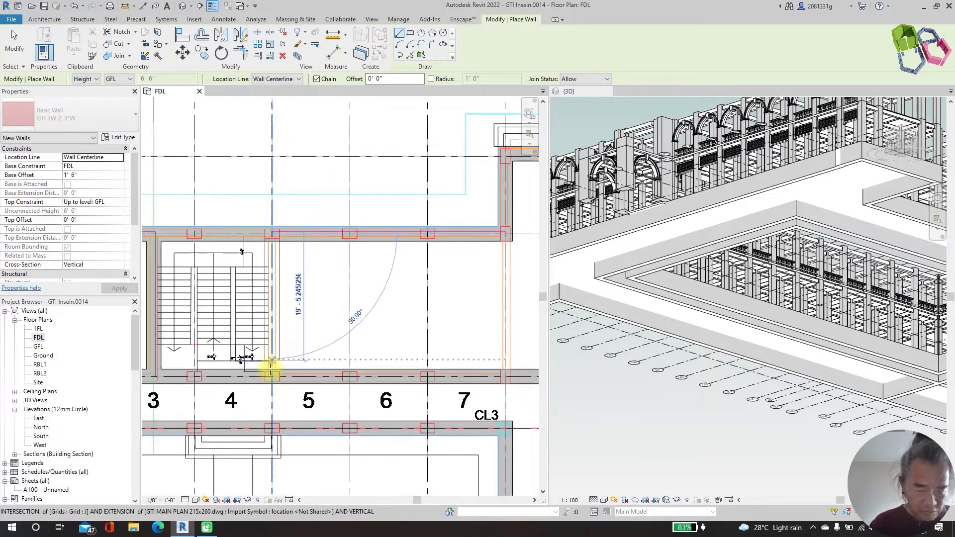
{"action": "scroll", "coordinate": [275, 373], "scroll_direction": "up", "scroll_amount": 2}
{"action": "left_click", "coordinate": [273, 382]}
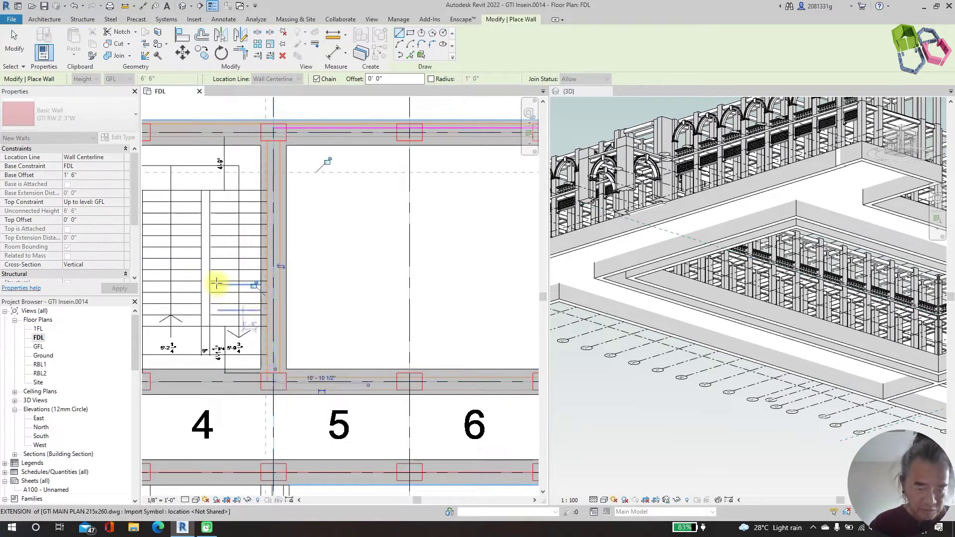
{"action": "scroll", "coordinate": [298, 269], "scroll_direction": "down", "scroll_amount": 6}
{"action": "key", "text": "Escape"}
{"action": "key", "text": "Escape"}
Step: Draw a horizontal cross wall on grid 29 between rooms 11 and 10, from the left outer wall to the corridor wall
{"action": "left_click", "coordinate": [40, 43]}
{"action": "scroll", "coordinate": [237, 221], "scroll_direction": "up", "scroll_amount": 5}
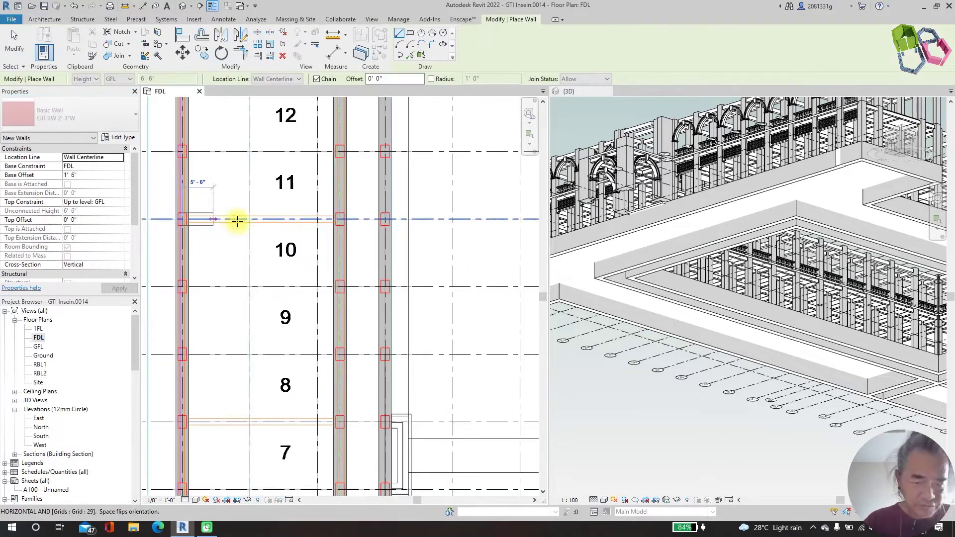
{"action": "scroll", "coordinate": [330, 225], "scroll_direction": "up", "scroll_amount": 3}
{"action": "left_click", "coordinate": [339, 219]}
{"action": "scroll", "coordinate": [349, 189], "scroll_direction": "down", "scroll_amount": 4}
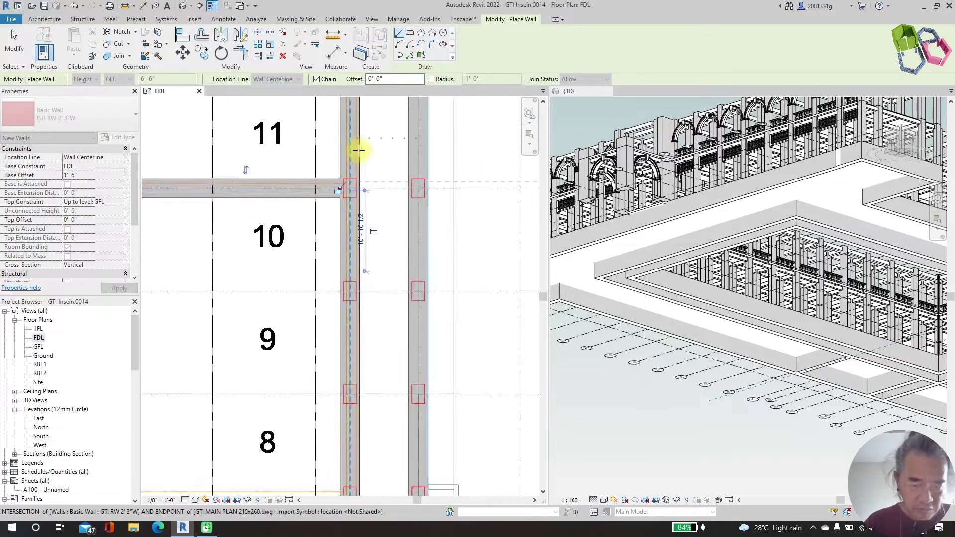
{"action": "key", "text": "Escape"}
Step: Draw left-wing cross walls between rooms 8 and 7 on grid 26 and between rooms 2 and 1 on grid 20
{"action": "scroll", "coordinate": [227, 406], "scroll_direction": "up", "scroll_amount": 3}
{"action": "left_click", "coordinate": [238, 233]}
{"action": "scroll", "coordinate": [238, 230], "scroll_direction": "down", "scroll_amount": 2}
{"action": "scroll", "coordinate": [393, 236], "scroll_direction": "up", "scroll_amount": 2}
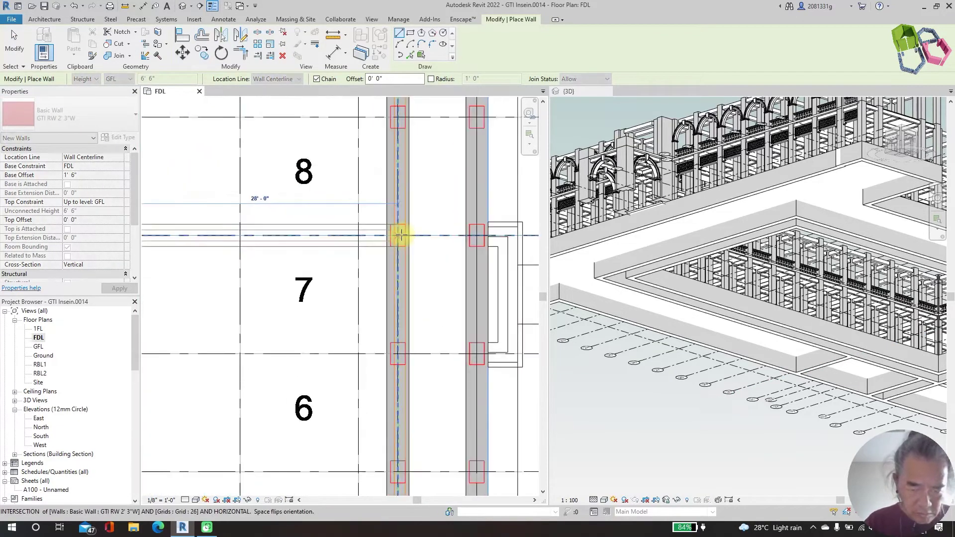
{"action": "left_click", "coordinate": [398, 236]}
{"action": "scroll", "coordinate": [372, 209], "scroll_direction": "down", "scroll_amount": 3}
{"action": "scroll", "coordinate": [394, 241], "scroll_direction": "up", "scroll_amount": 5}
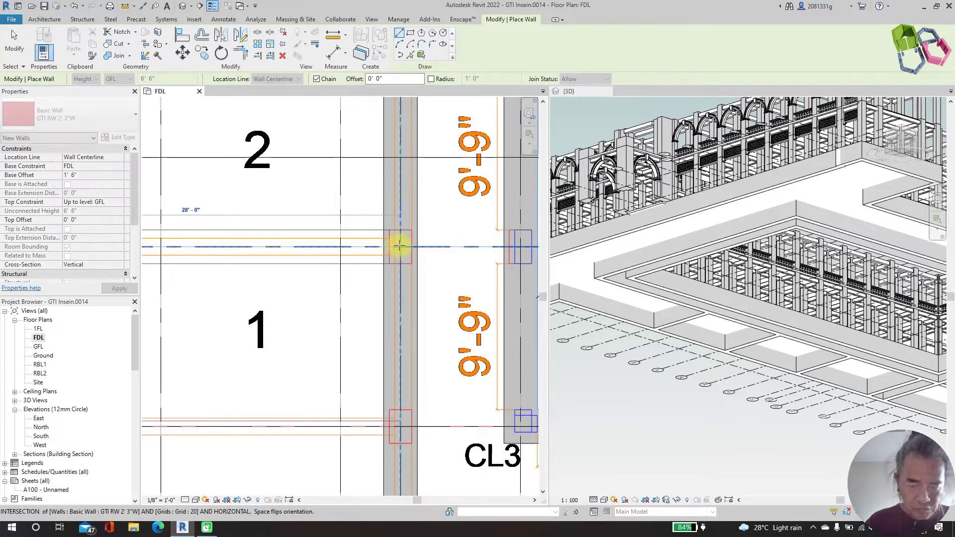
{"action": "scroll", "coordinate": [393, 228], "scroll_direction": "down", "scroll_amount": 4}
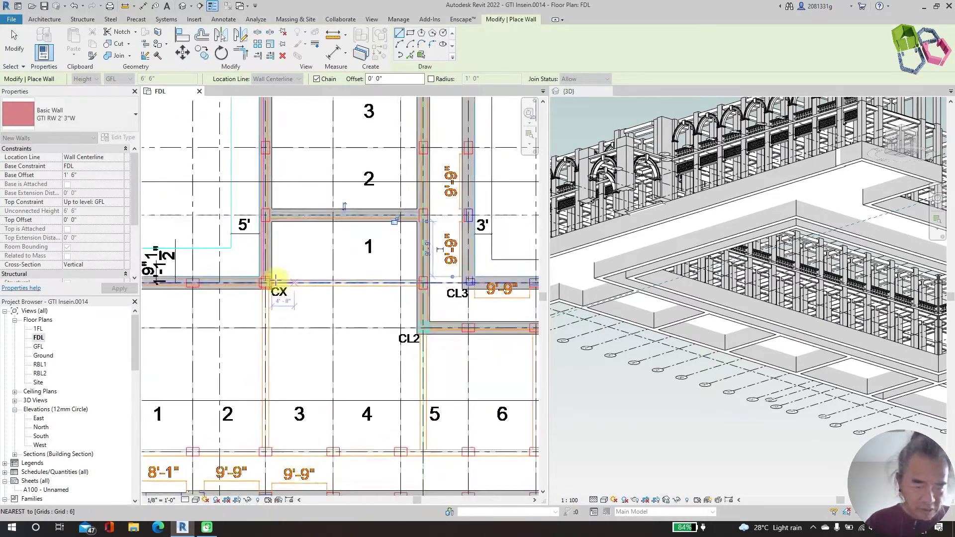
Step: Draw a horizontal wall below room 1 on grid 6 from the left CX column to the corridor wall
{"action": "scroll", "coordinate": [263, 288], "scroll_direction": "up", "scroll_amount": 4}
{"action": "left_click", "coordinate": [241, 286]}
{"action": "scroll", "coordinate": [219, 284], "scroll_direction": "up", "scroll_amount": 2}
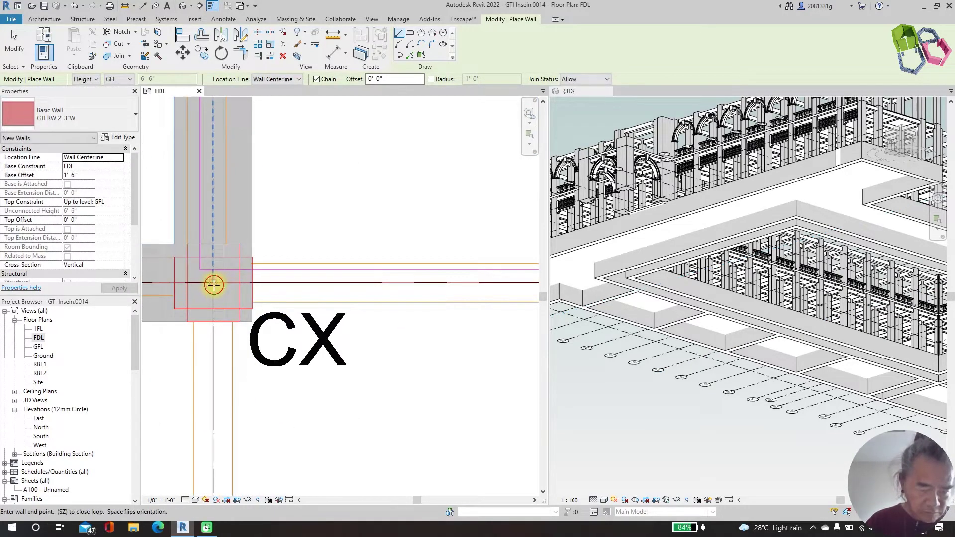
{"action": "left_click", "coordinate": [214, 285]}
{"action": "scroll", "coordinate": [229, 283], "scroll_direction": "down", "scroll_amount": 3}
{"action": "scroll", "coordinate": [373, 277], "scroll_direction": "up", "scroll_amount": 3}
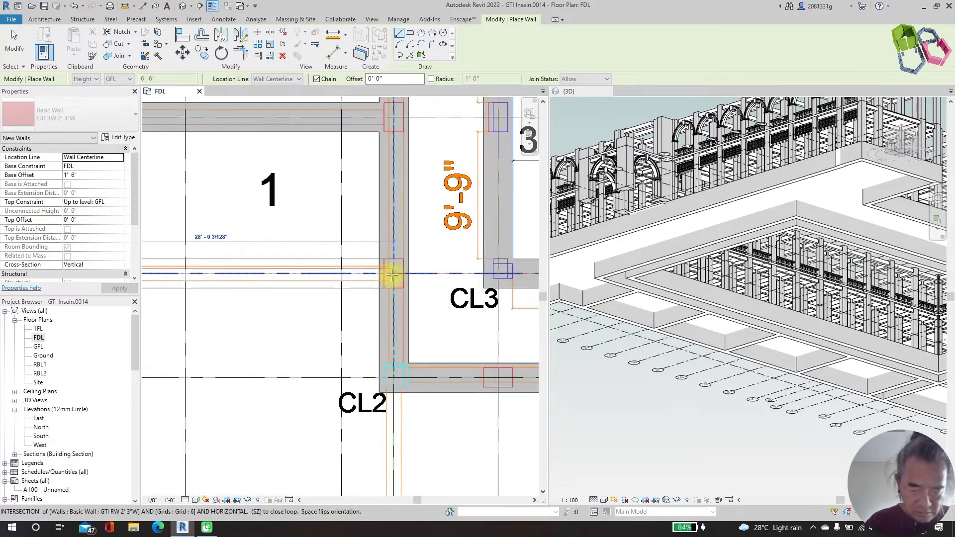
{"action": "left_click", "coordinate": [392, 275]}
{"action": "scroll", "coordinate": [378, 204], "scroll_direction": "down", "scroll_amount": 4}
{"action": "key", "text": "Escape"}
Step: Draw a 30' vertical wall from the left CX column down between rooms 2 and 3 to the inner column row
{"action": "scroll", "coordinate": [267, 234], "scroll_direction": "up", "scroll_amount": 3}
{"action": "left_click", "coordinate": [270, 202]}
{"action": "scroll", "coordinate": [271, 201], "scroll_direction": "down", "scroll_amount": 2}
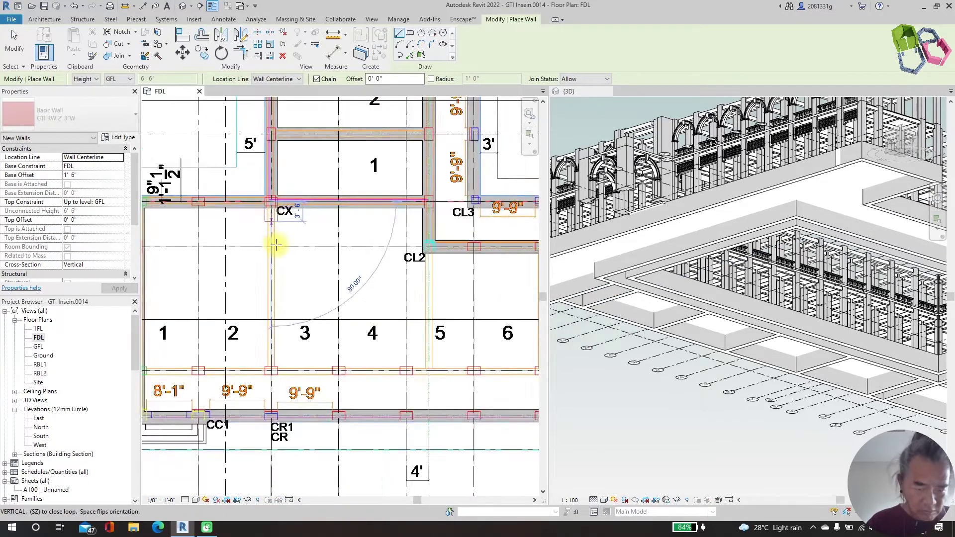
{"action": "scroll", "coordinate": [272, 334], "scroll_direction": "up", "scroll_amount": 3}
{"action": "left_click", "coordinate": [260, 354]}
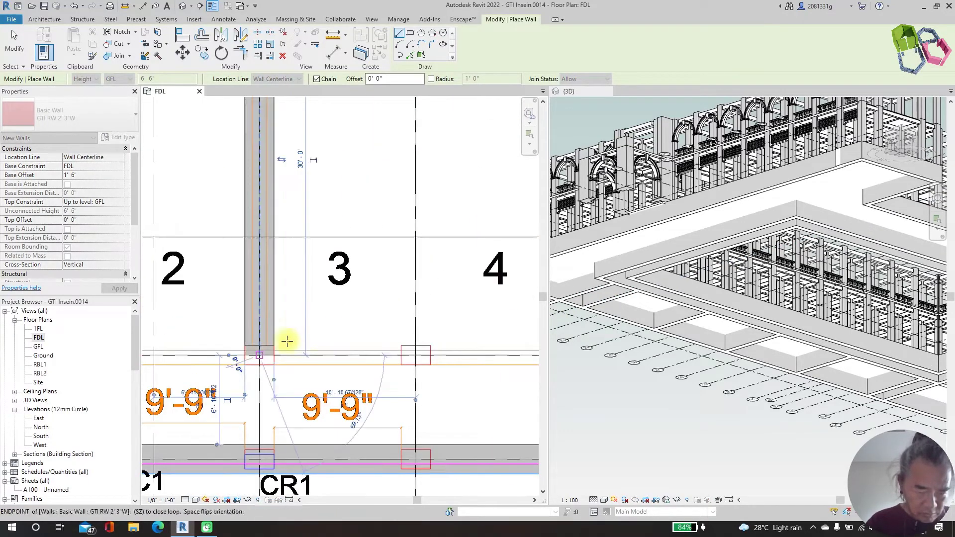
{"action": "key", "text": "Escape"}
Step: Draw a vertical wall on grid Q between rooms 6 and 8, down to the inner column row
{"action": "scroll", "coordinate": [259, 355], "scroll_direction": "down", "scroll_amount": 4}
{"action": "scroll", "coordinate": [398, 224], "scroll_direction": "up", "scroll_amount": 4}
{"action": "scroll", "coordinate": [399, 180], "scroll_direction": "down", "scroll_amount": 3}
{"action": "left_click", "coordinate": [429, 181]}
{"action": "scroll", "coordinate": [415, 302], "scroll_direction": "up", "scroll_amount": 2}
{"action": "scroll", "coordinate": [428, 331], "scroll_direction": "up", "scroll_amount": 1}
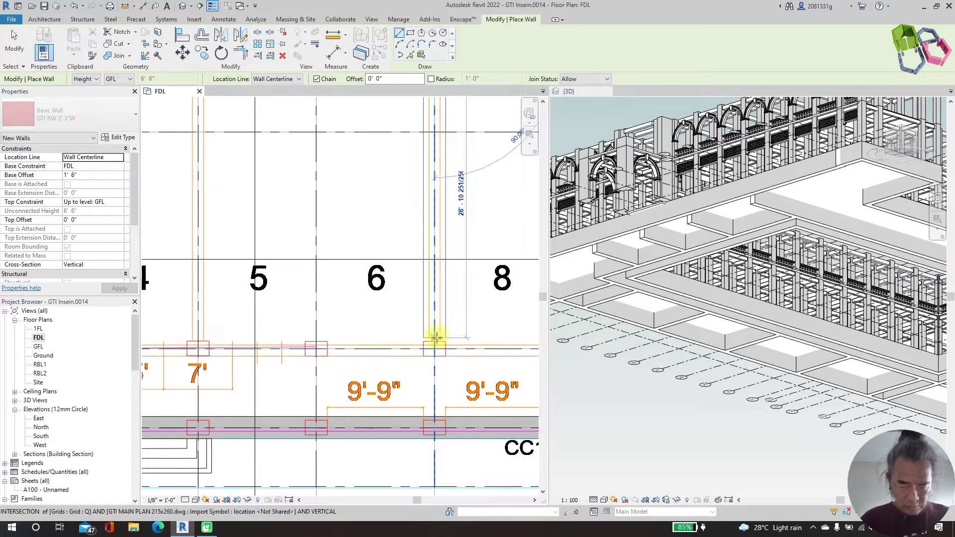
{"action": "left_click", "coordinate": [433, 342]}
{"action": "scroll", "coordinate": [456, 327], "scroll_direction": "down", "scroll_amount": 2}
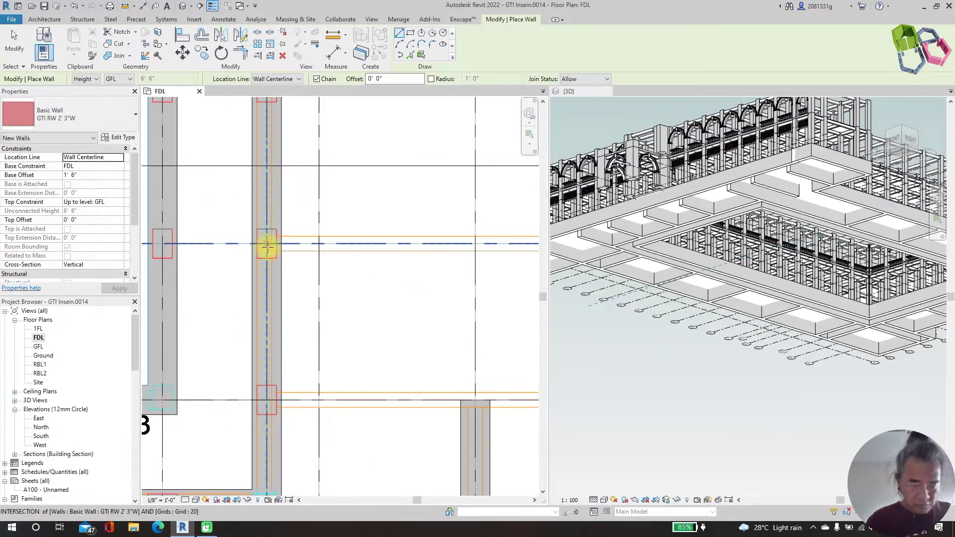
Step: Draw the lower horizontal cross walls of the right wing, including the 28' wall ending at the right CX column
{"action": "left_click", "coordinate": [267, 246]}
{"action": "scroll", "coordinate": [242, 244], "scroll_direction": "down", "scroll_amount": 5}
{"action": "scroll", "coordinate": [351, 248], "scroll_direction": "up", "scroll_amount": 3}
{"action": "scroll", "coordinate": [381, 242], "scroll_direction": "up", "scroll_amount": 2}
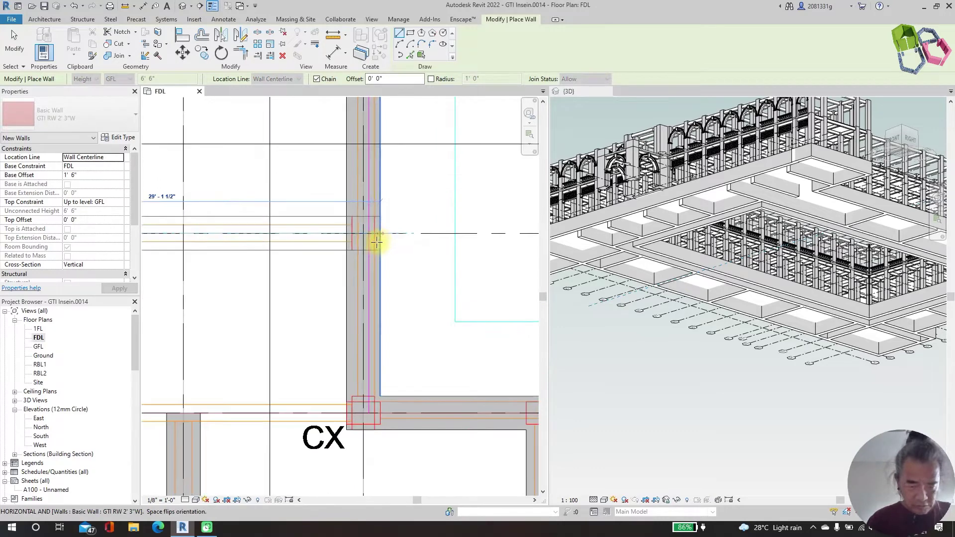
{"action": "scroll", "coordinate": [396, 270], "scroll_direction": "down", "scroll_amount": 3}
{"action": "scroll", "coordinate": [428, 264], "scroll_direction": "up", "scroll_amount": 3}
{"action": "left_click", "coordinate": [419, 267]}
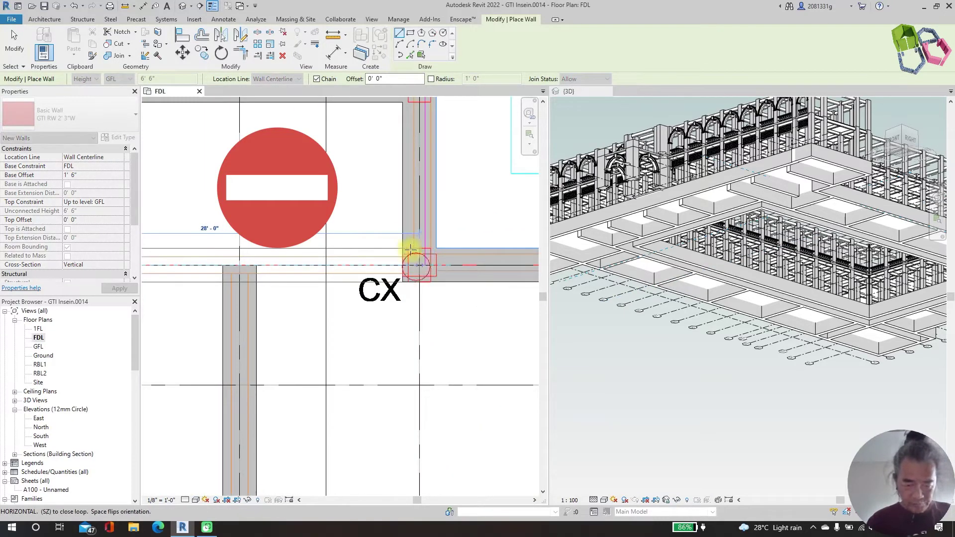
{"action": "scroll", "coordinate": [419, 235], "scroll_direction": "down", "scroll_amount": 5}
{"action": "key", "text": "Escape"}
{"action": "key", "text": "Escape"}
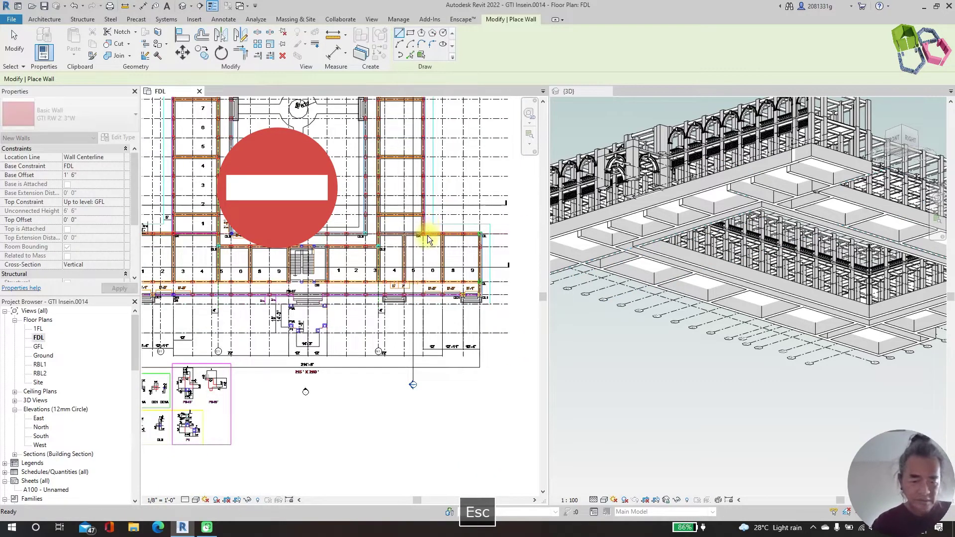
Step: Draw a wall along the front inner column row from the left CL column to the right CL column, using Finish Face: Exterior as location line
{"action": "scroll", "coordinate": [388, 244], "scroll_direction": "down", "scroll_amount": 4}
{"action": "scroll", "coordinate": [291, 303], "scroll_direction": "up", "scroll_amount": 1}
{"action": "scroll", "coordinate": [291, 302], "scroll_direction": "up", "scroll_amount": 6}
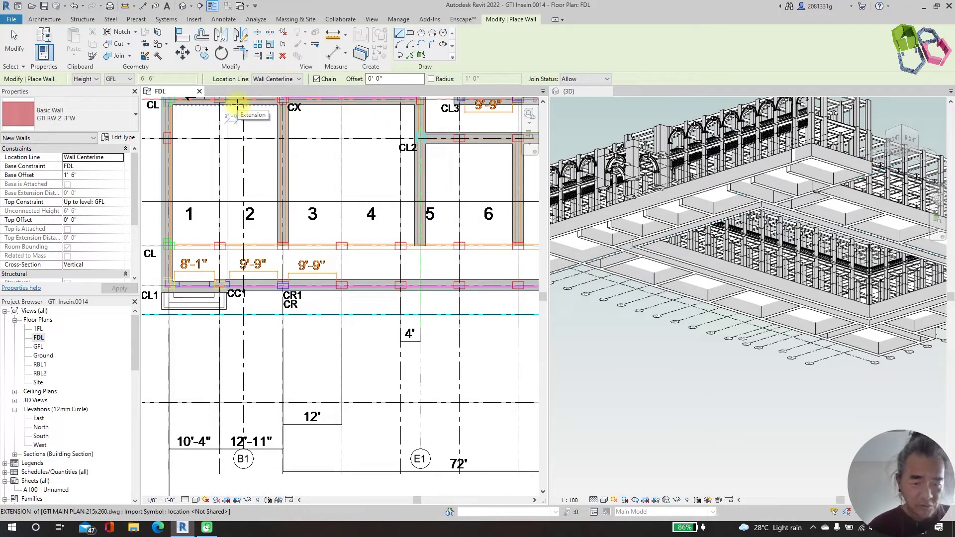
{"action": "left_click", "coordinate": [278, 79]}
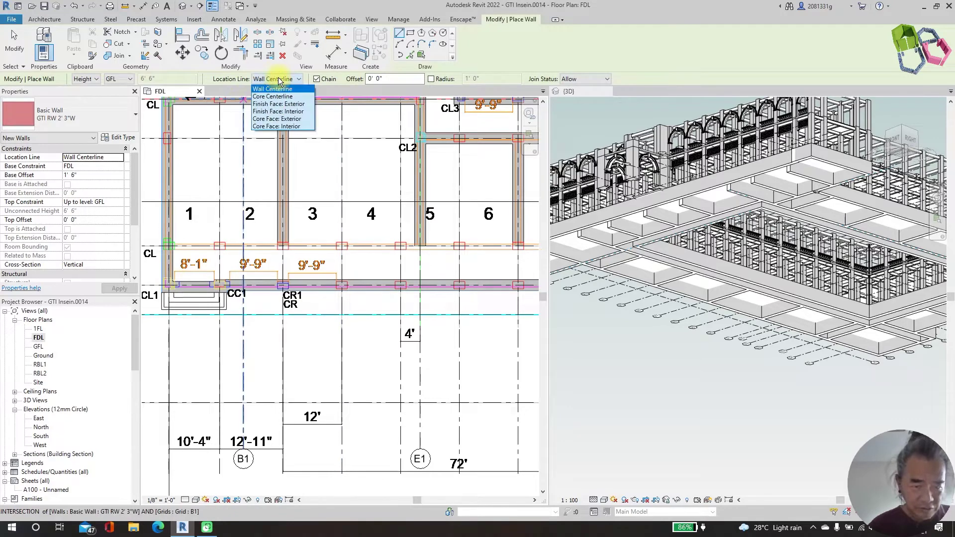
{"action": "left_click", "coordinate": [294, 104]}
{"action": "scroll", "coordinate": [203, 239], "scroll_direction": "up", "scroll_amount": 5}
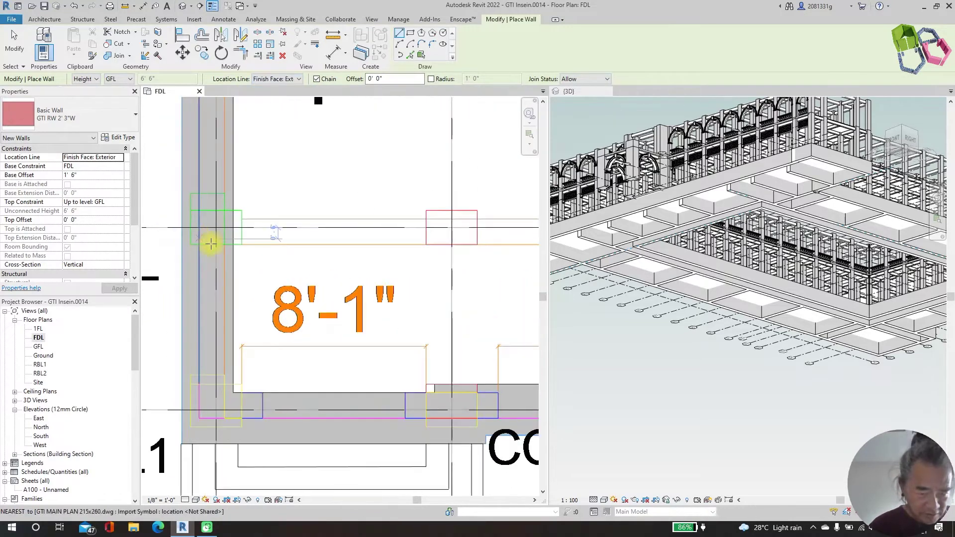
{"action": "left_click", "coordinate": [210, 243]}
{"action": "scroll", "coordinate": [210, 243], "scroll_direction": "down", "scroll_amount": 5}
{"action": "scroll", "coordinate": [395, 213], "scroll_direction": "up", "scroll_amount": 6}
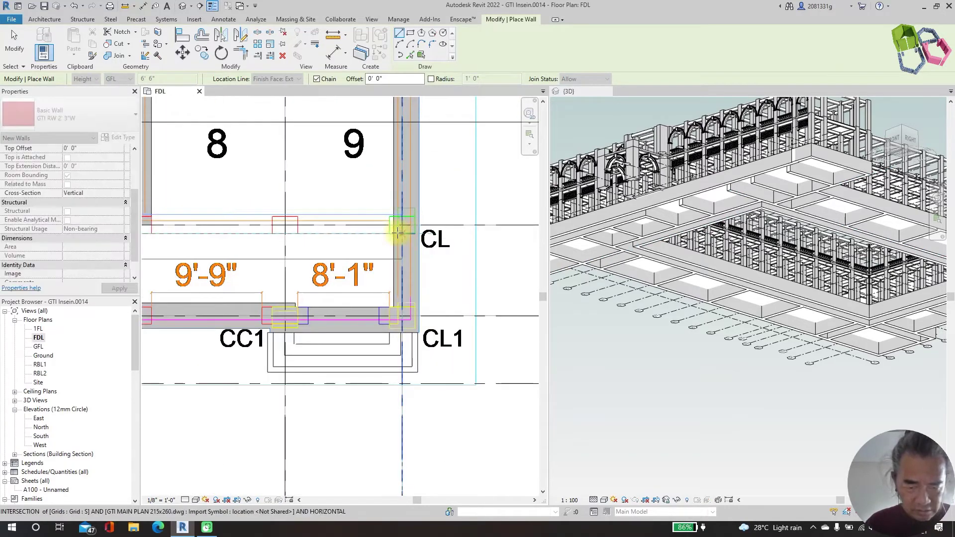
{"action": "left_click", "coordinate": [400, 232]}
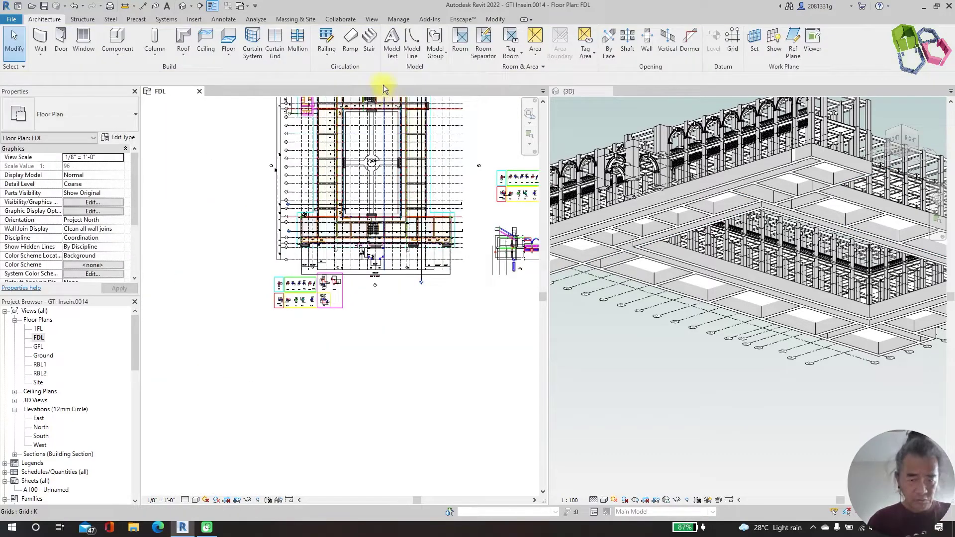
{"action": "scroll", "coordinate": [378, 189], "scroll_direction": "up", "scroll_amount": 1}
{"action": "scroll", "coordinate": [396, 280], "scroll_direction": "down", "scroll_amount": 3}
{"action": "scroll", "coordinate": [722, 238], "scroll_direction": "down", "scroll_amount": 3}
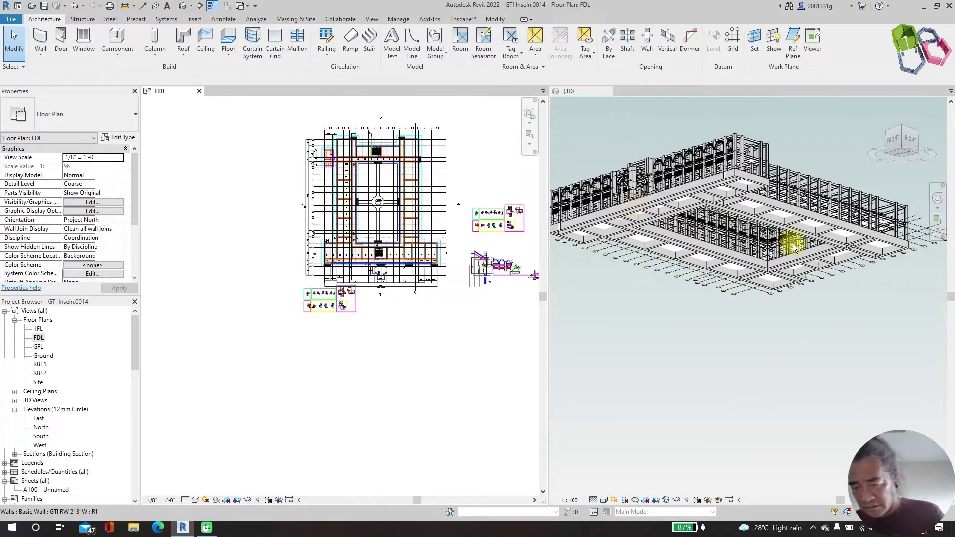
Step: Examine the completed foundation walls and cross walls from below in the 3D view
{"action": "scroll", "coordinate": [821, 248], "scroll_direction": "up", "scroll_amount": 5}
{"action": "scroll", "coordinate": [850, 249], "scroll_direction": "up", "scroll_amount": 4}
{"action": "scroll", "coordinate": [651, 273], "scroll_direction": "down", "scroll_amount": 5}
{"action": "scroll", "coordinate": [565, 260], "scroll_direction": "up", "scroll_amount": 6}
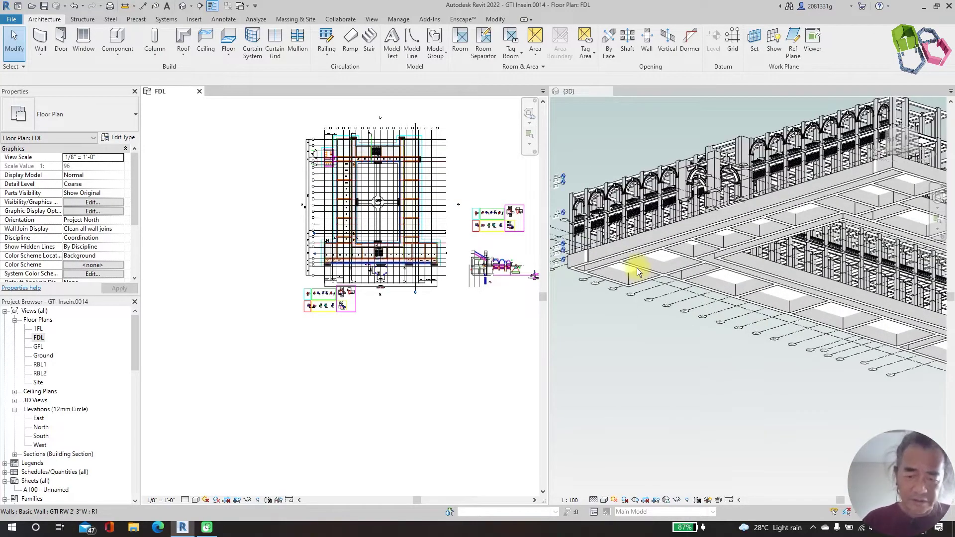
Step: Examine foundation detail 5 by temporarily outlining its wall stem and the two stepped brick courses above the 5' footing
{"action": "scroll", "coordinate": [597, 266], "scroll_direction": "up", "scroll_amount": 2}
{"action": "scroll", "coordinate": [348, 204], "scroll_direction": "up", "scroll_amount": 5}
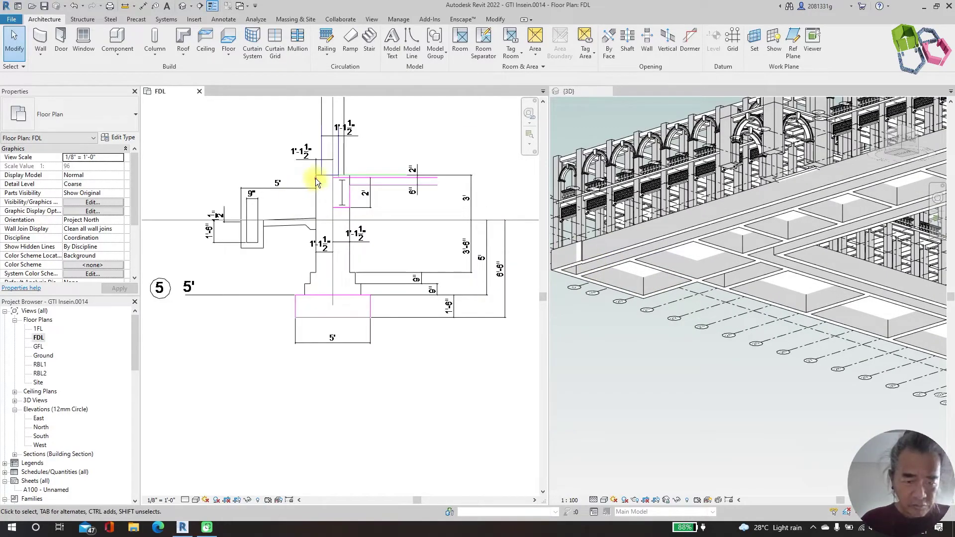
{"action": "mouse_move", "coordinate": [314, 175]}
{"action": "left_mouse_down"}
{"action": "mouse_move", "coordinate": [351, 178]}
{"action": "mouse_move", "coordinate": [351, 228]}
{"action": "left_mouse_up"}
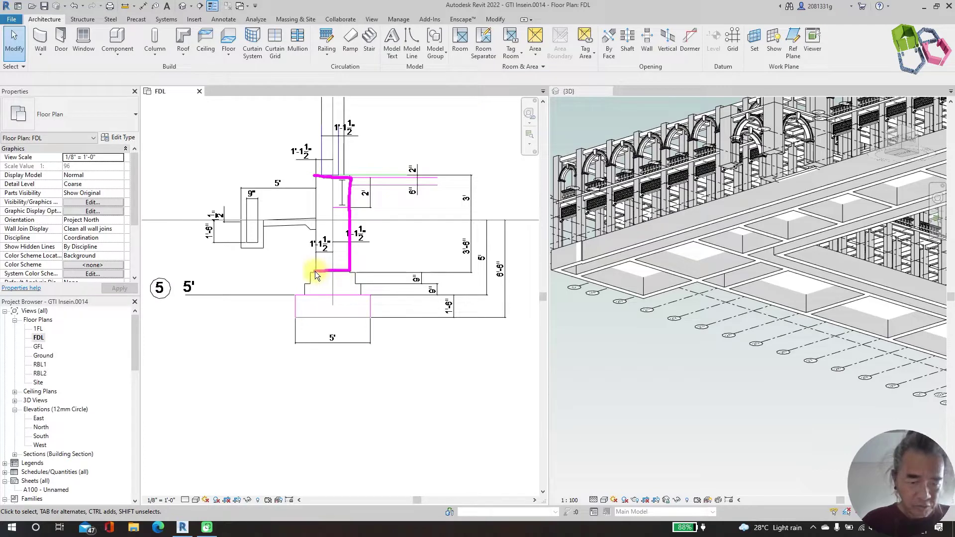
{"action": "mouse_move", "coordinate": [336, 266]}
{"action": "left_mouse_down"}
{"action": "mouse_move", "coordinate": [309, 274]}
{"action": "mouse_move", "coordinate": [348, 276]}
{"action": "left_mouse_up"}
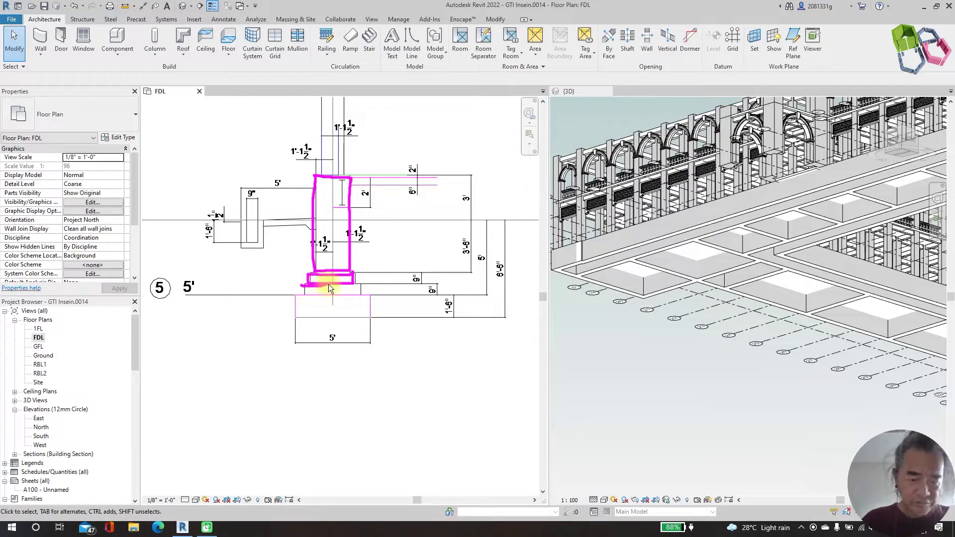
{"action": "left_click_drag", "start_coordinate": [308, 293], "coordinate": [303, 286]}
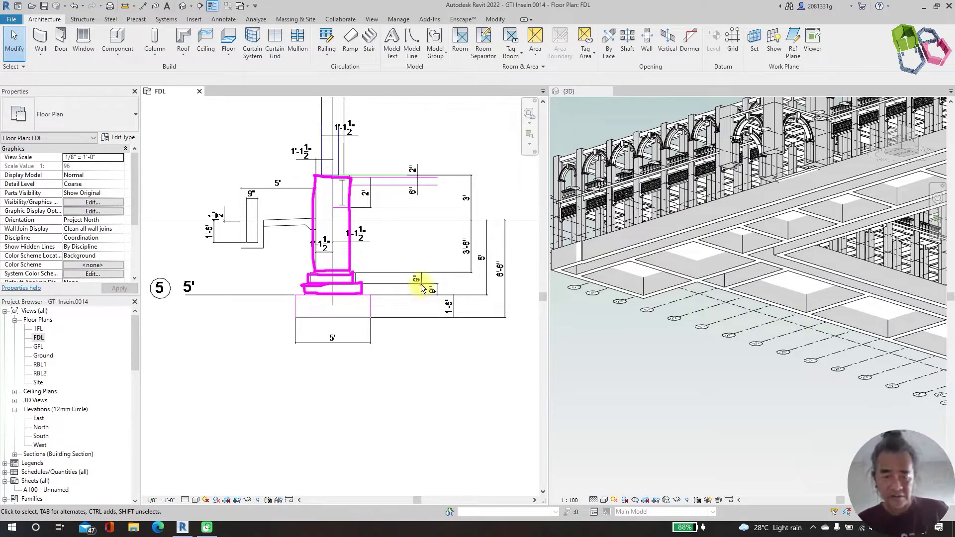
{"action": "key", "text": "Escape"}
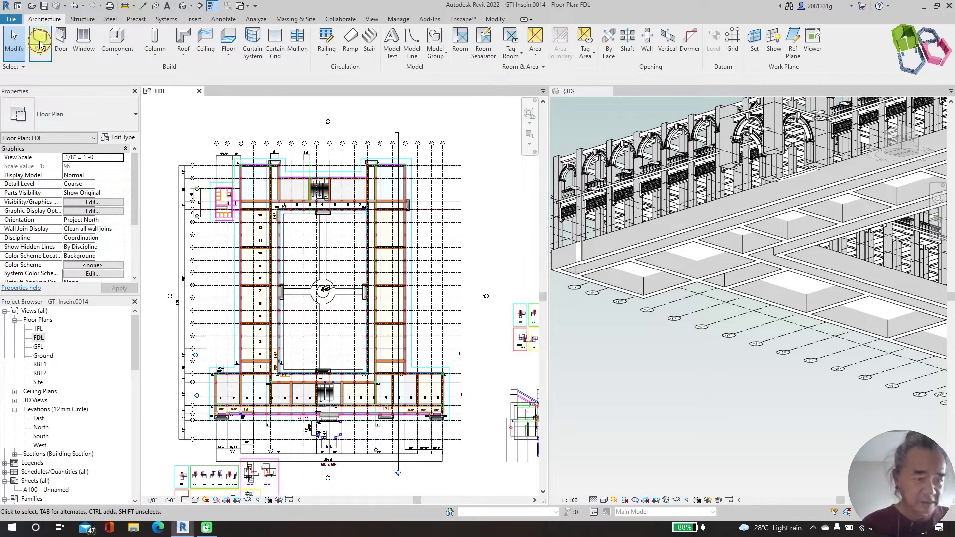
Step: Start a new wall and duplicate the GTI RW 2' 3"W type under the name GTI RW 3' 0""W
{"action": "left_click", "coordinate": [40, 44]}
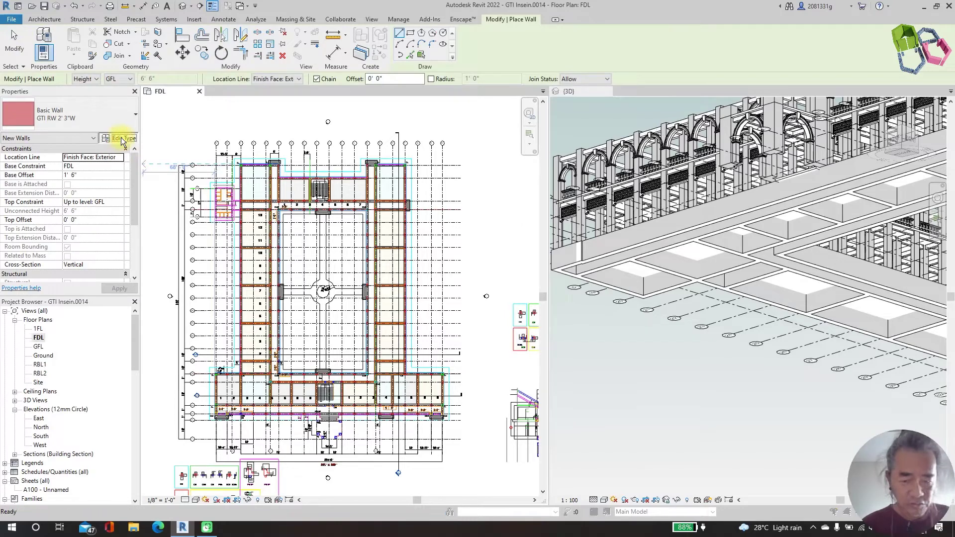
{"action": "left_click", "coordinate": [121, 137]}
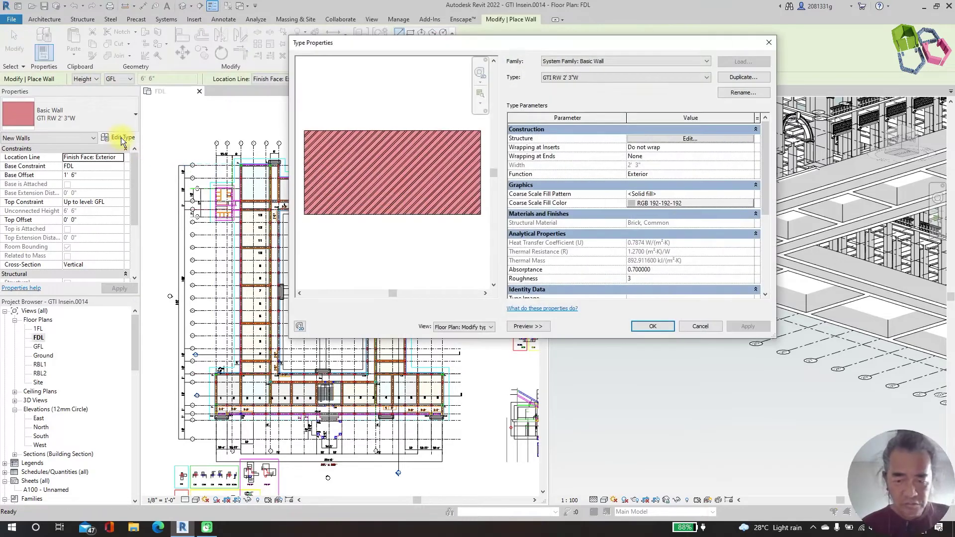
{"action": "left_click", "coordinate": [750, 78]}
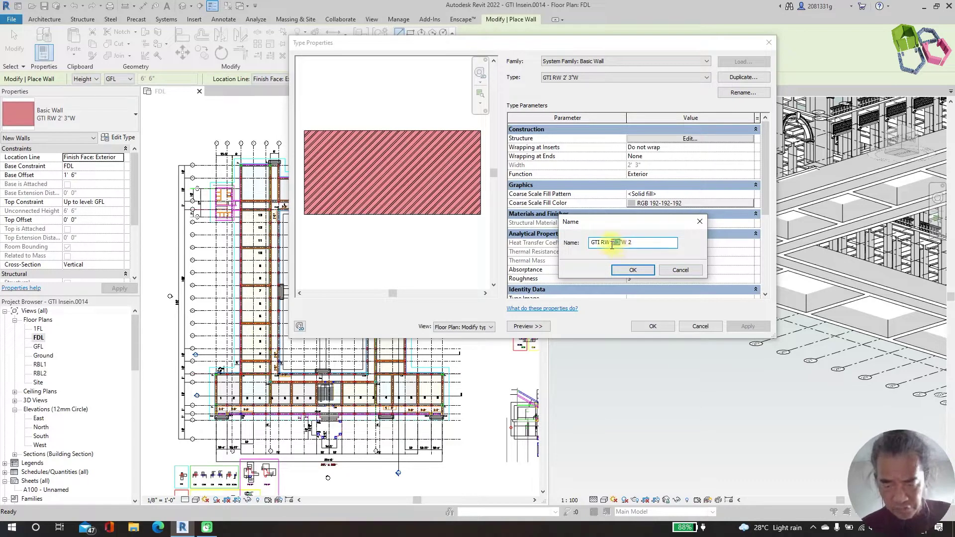
{"action": "type", "text": "3' 0\""}
{"action": "left_click_drag", "start_coordinate": [629, 243], "coordinate": [653, 243]}
{"action": "key", "text": "Delete"}
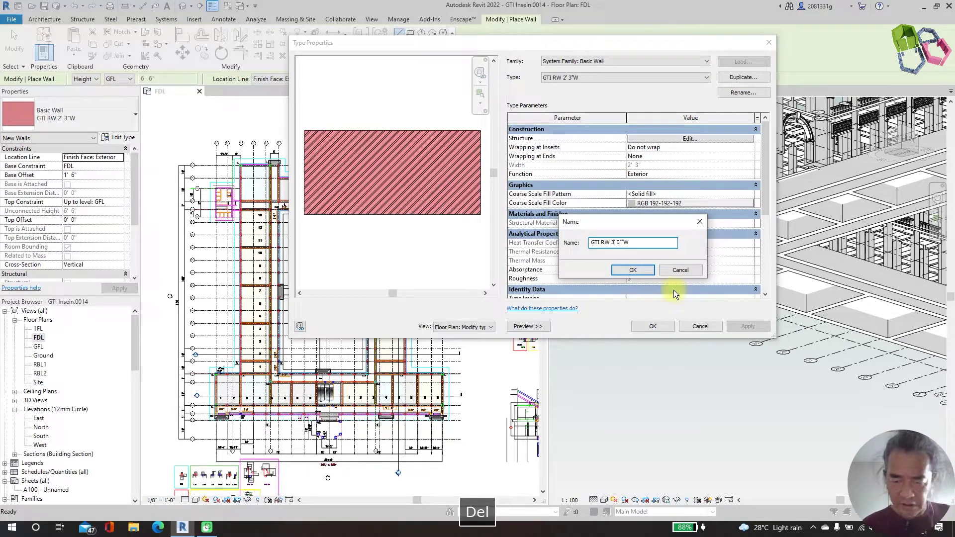
{"action": "left_click", "coordinate": [633, 269]}
Step: Set the new wall type's Brick, Common structure layer to a thickness of 3' and accept the type
{"action": "left_click", "coordinate": [699, 138]}
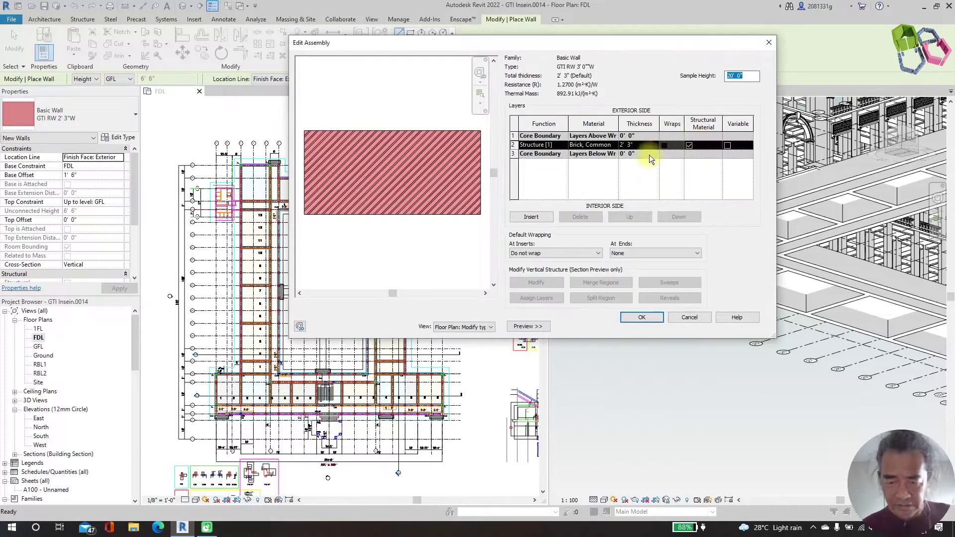
{"action": "left_click", "coordinate": [630, 145]}
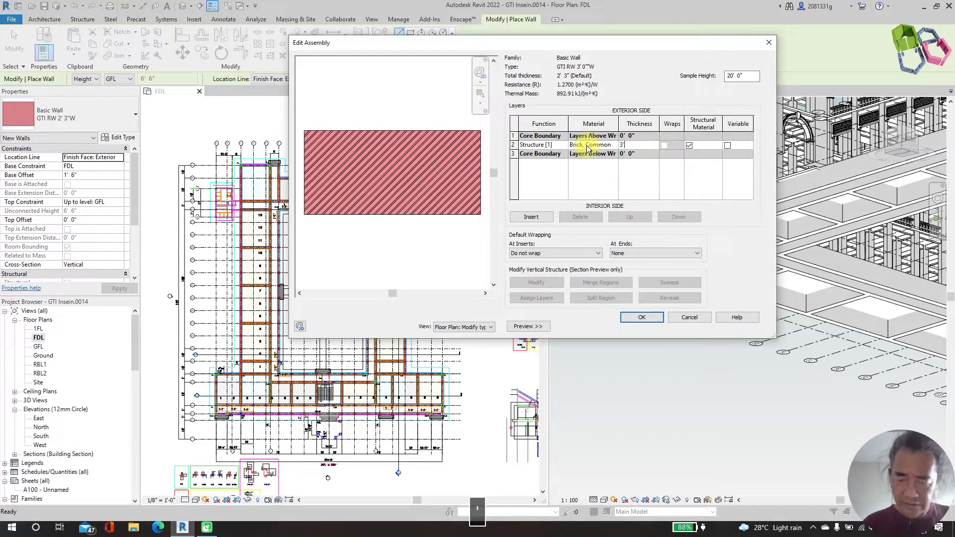
{"action": "left_click", "coordinate": [645, 318]}
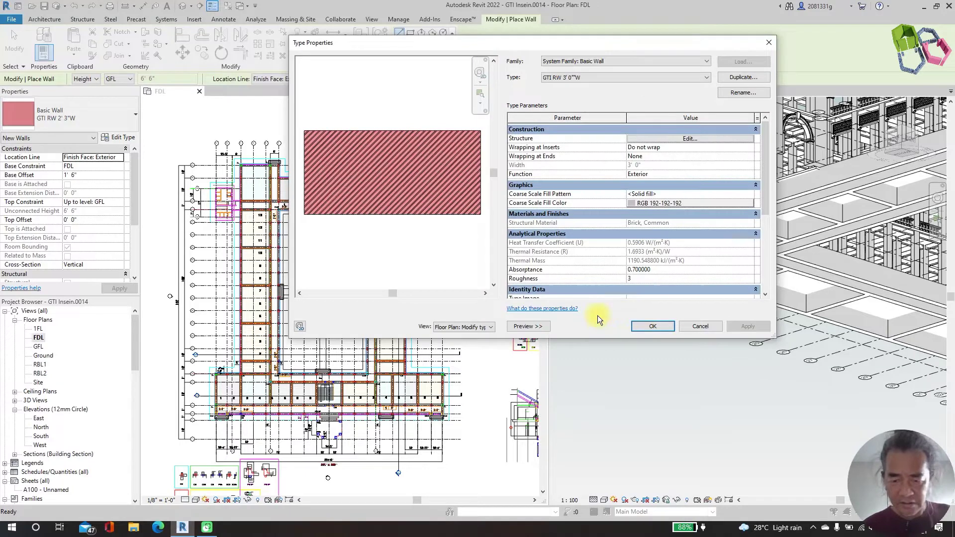
{"action": "left_click", "coordinate": [656, 326]}
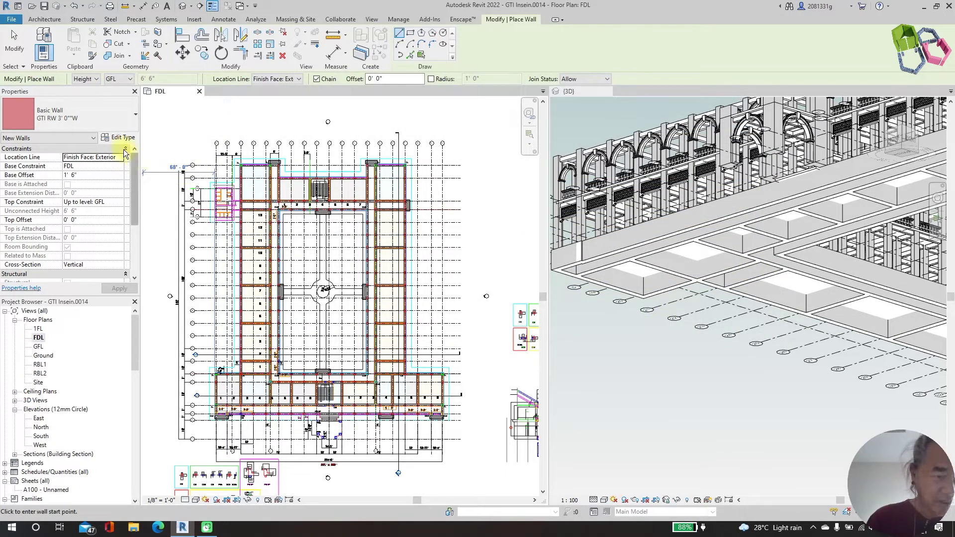
Step: Set base offset 0' 9", top constraint FDL with top offset 1' 6", location line Finish Face: Exterior and placement offset 4.5"
{"action": "scroll", "coordinate": [229, 366], "scroll_direction": "up", "scroll_amount": 5}
{"action": "scroll", "coordinate": [231, 361], "scroll_direction": "down", "scroll_amount": 2}
{"action": "scroll", "coordinate": [252, 348], "scroll_direction": "up", "scroll_amount": 2}
{"action": "scroll", "coordinate": [251, 348], "scroll_direction": "up", "scroll_amount": 1}
{"action": "scroll", "coordinate": [252, 349], "scroll_direction": "down", "scroll_amount": 2}
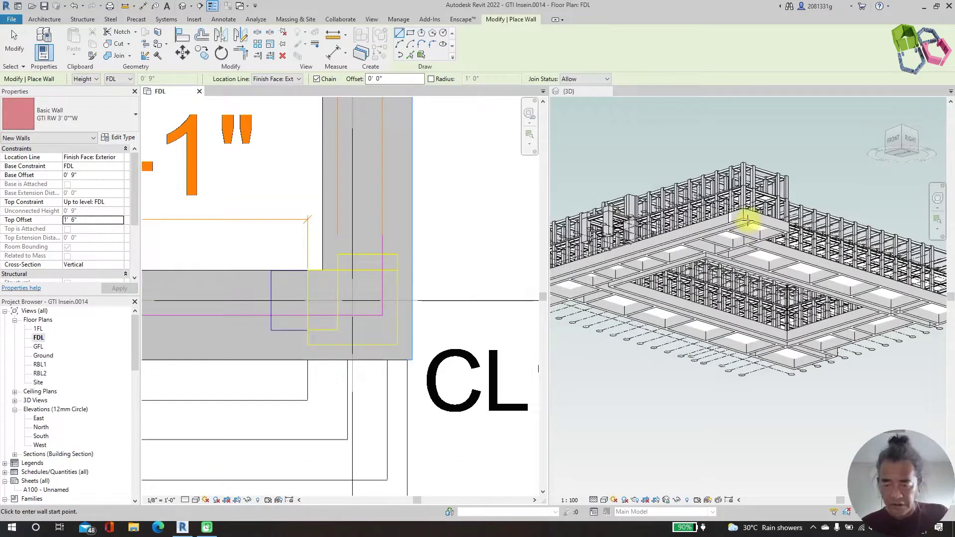
{"action": "scroll", "coordinate": [740, 213], "scroll_direction": "up", "scroll_amount": 3}
{"action": "scroll", "coordinate": [433, 273], "scroll_direction": "down", "scroll_amount": 3}
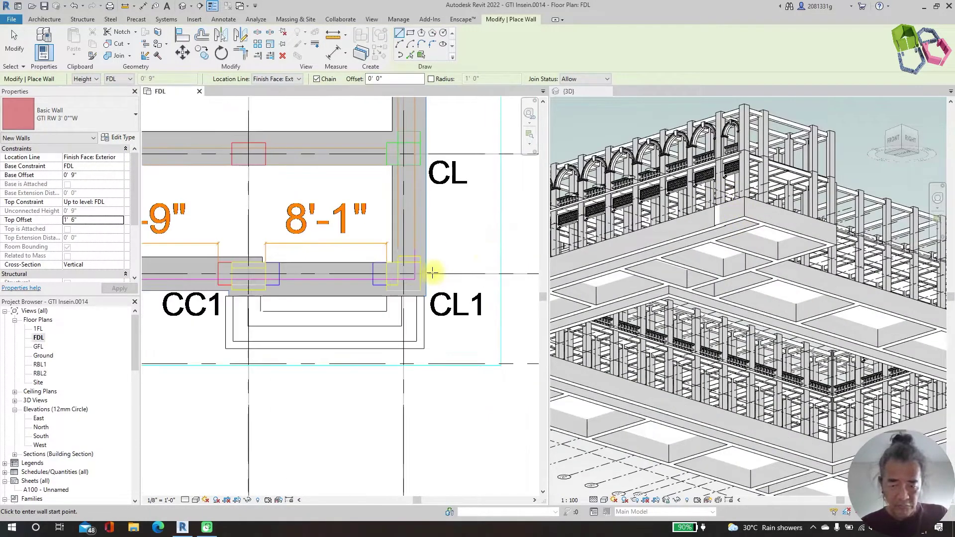
{"action": "scroll", "coordinate": [738, 233], "scroll_direction": "up", "scroll_amount": 4}
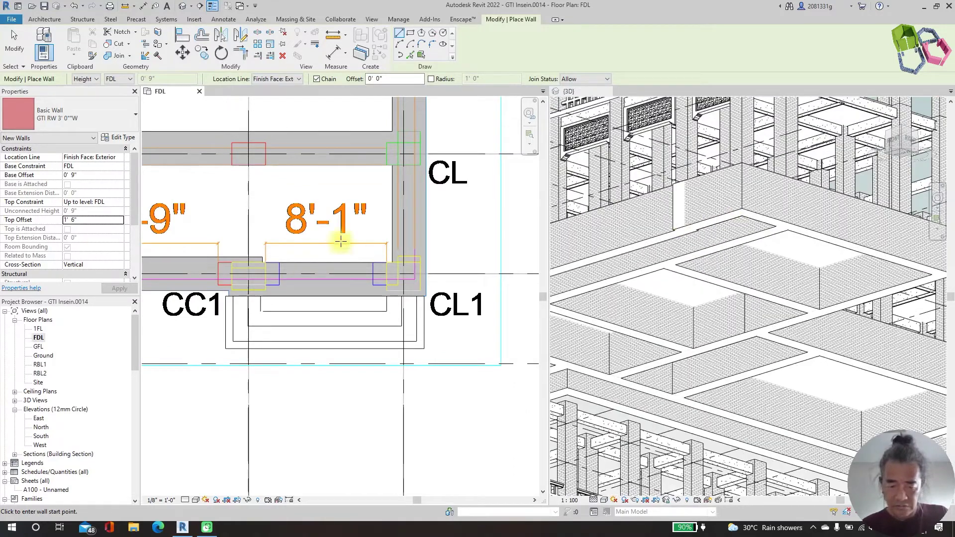
{"action": "scroll", "coordinate": [447, 249], "scroll_direction": "up", "scroll_amount": 2}
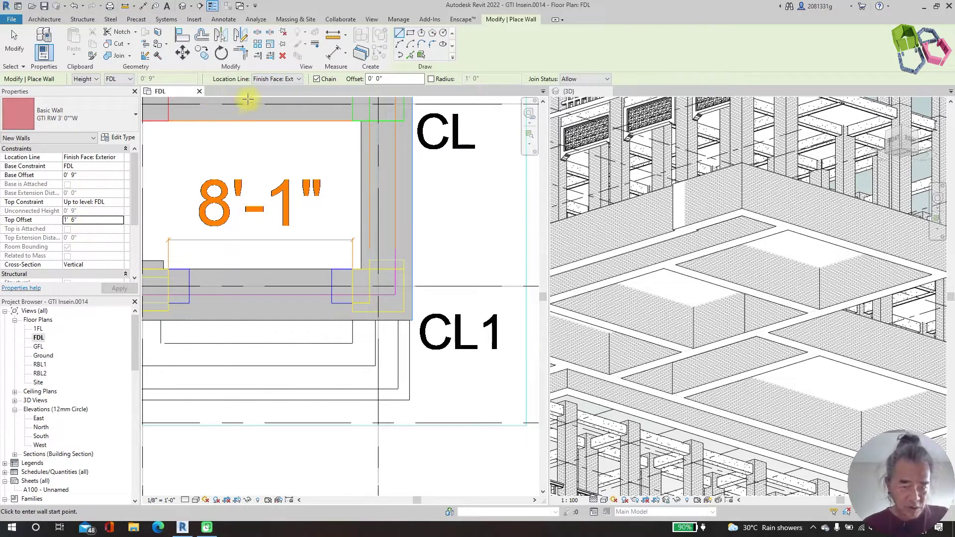
{"action": "left_click", "coordinate": [298, 80]}
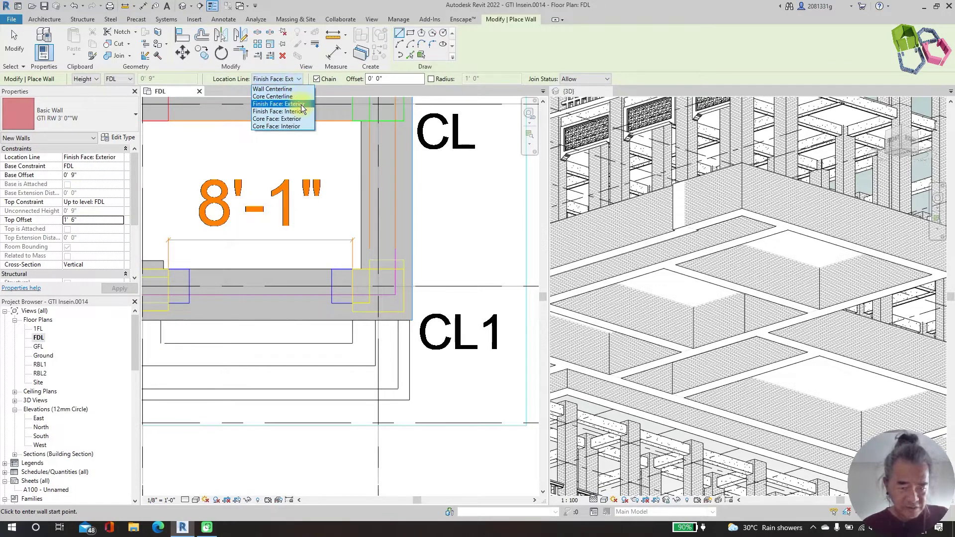
{"action": "left_click", "coordinate": [299, 104]}
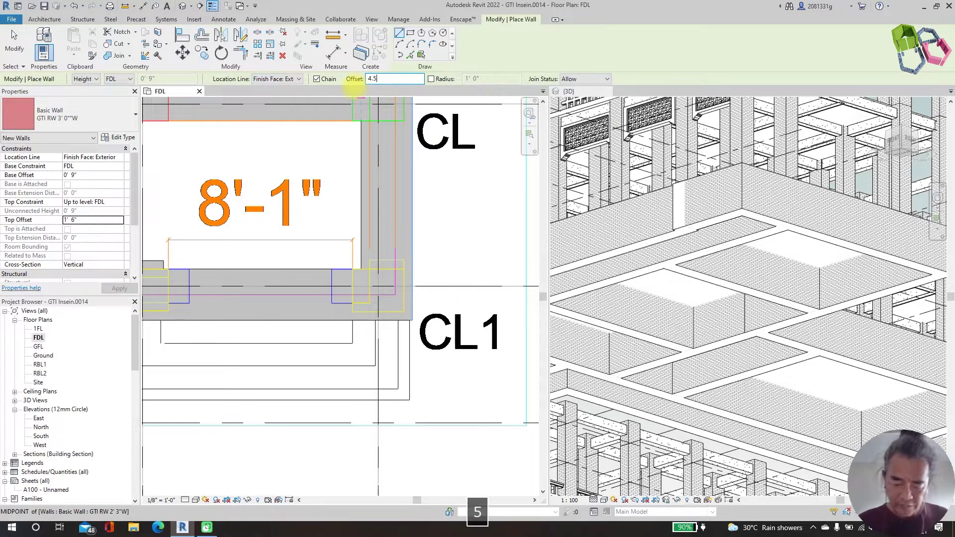
{"action": "type", "text": "\""}
Step: Draw the 3' wall along the outer face from the right CL1 corner up to CL and across to CX, flipping its side
{"action": "scroll", "coordinate": [430, 213], "scroll_direction": "down", "scroll_amount": 3}
{"action": "scroll", "coordinate": [411, 151], "scroll_direction": "up", "scroll_amount": 3}
{"action": "scroll", "coordinate": [411, 152], "scroll_direction": "down", "scroll_amount": 3}
{"action": "scroll", "coordinate": [417, 169], "scroll_direction": "up", "scroll_amount": 3}
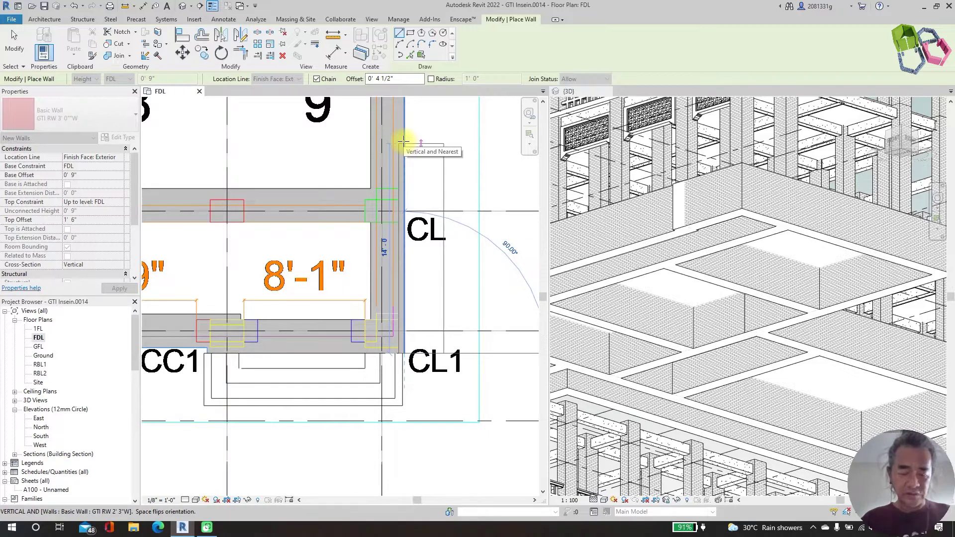
{"action": "key", "text": "space"}
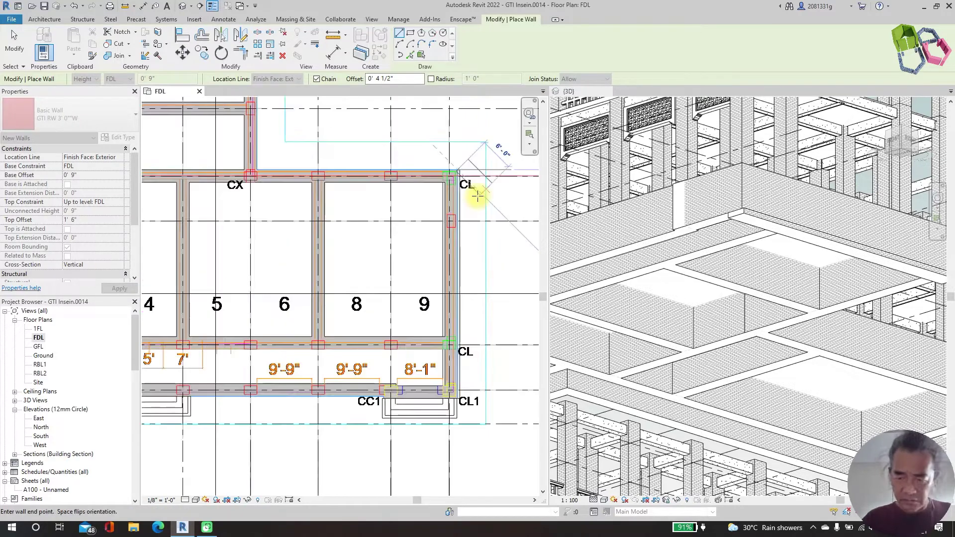
{"action": "scroll", "coordinate": [753, 213], "scroll_direction": "up", "scroll_amount": 5}
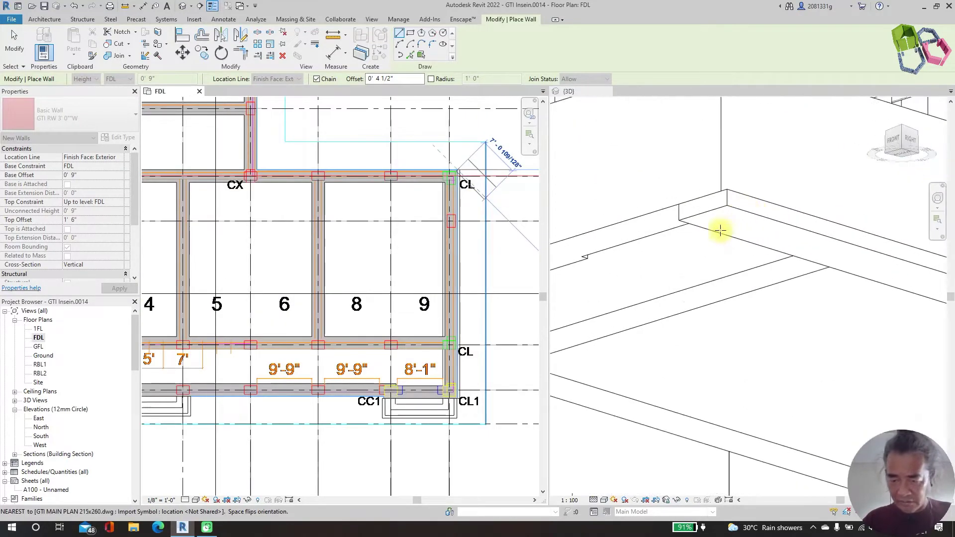
{"action": "scroll", "coordinate": [254, 179], "scroll_direction": "up", "scroll_amount": 4}
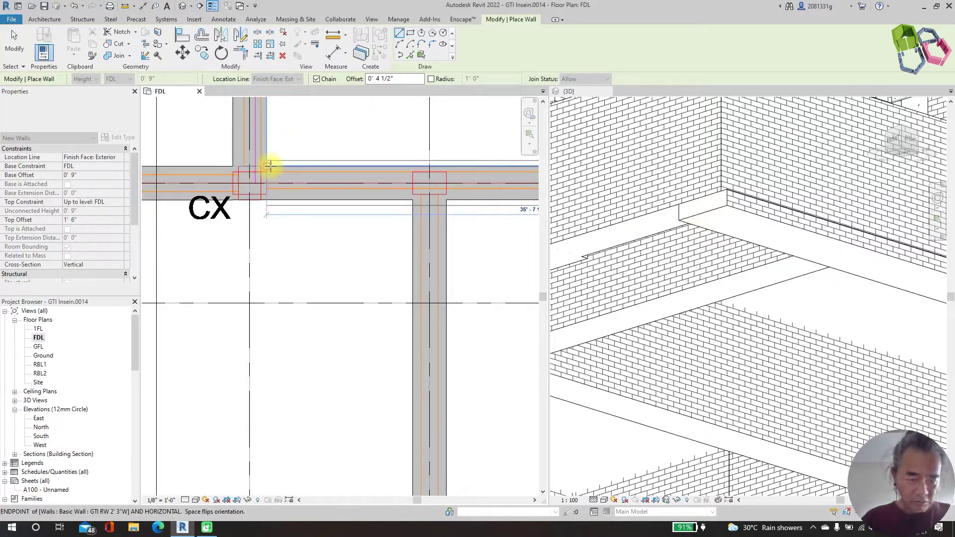
{"action": "left_click", "coordinate": [261, 166]}
Step: Continue the 3' wall around the right wing's rear end, down its inner side to the rear recess wall
{"action": "scroll", "coordinate": [398, 273], "scroll_direction": "down", "scroll_amount": 5}
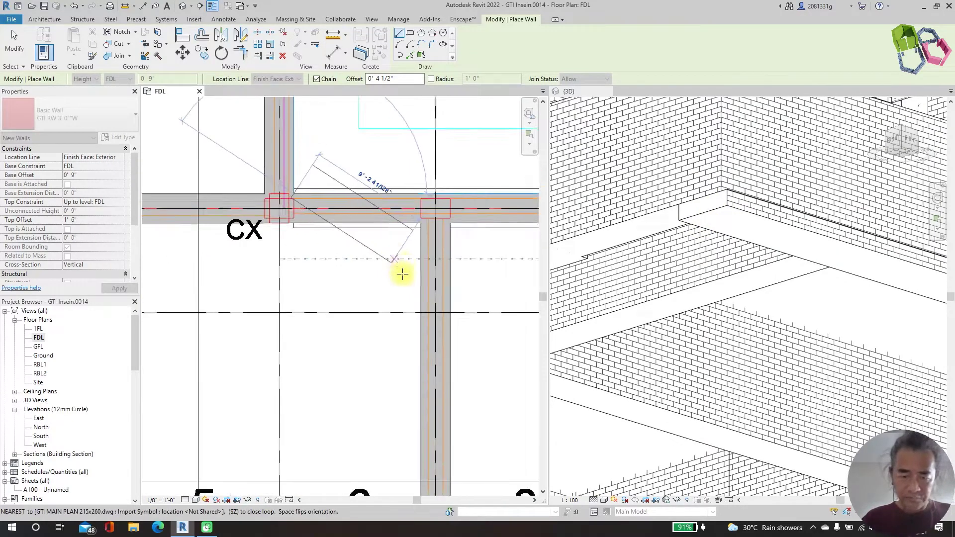
{"action": "scroll", "coordinate": [237, 165], "scroll_direction": "up", "scroll_amount": 5}
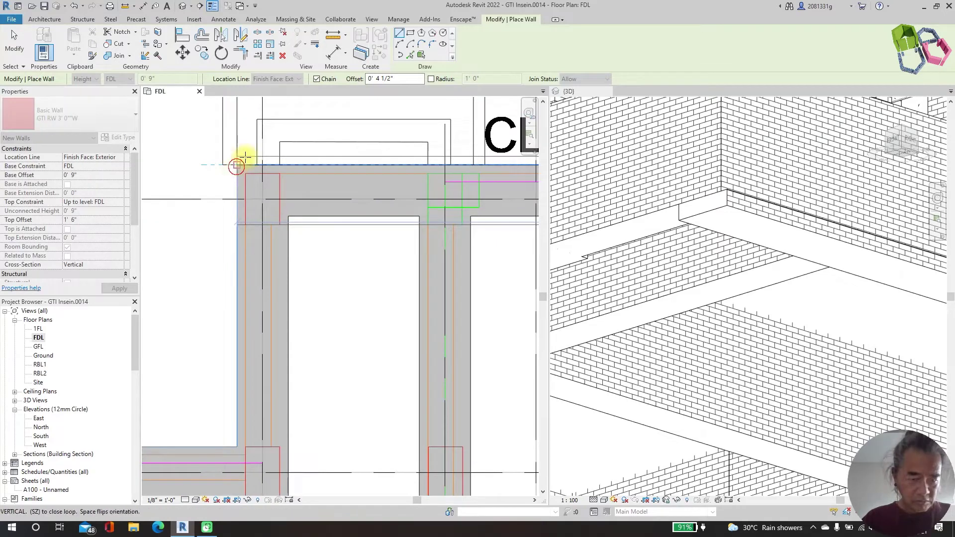
{"action": "left_click", "coordinate": [236, 167]}
{"action": "scroll", "coordinate": [268, 149], "scroll_direction": "down", "scroll_amount": 4}
{"action": "scroll", "coordinate": [266, 224], "scroll_direction": "up", "scroll_amount": 4}
{"action": "scroll", "coordinate": [261, 234], "scroll_direction": "up", "scroll_amount": 2}
{"action": "left_click", "coordinate": [243, 253]}
{"action": "scroll", "coordinate": [271, 261], "scroll_direction": "down", "scroll_amount": 6}
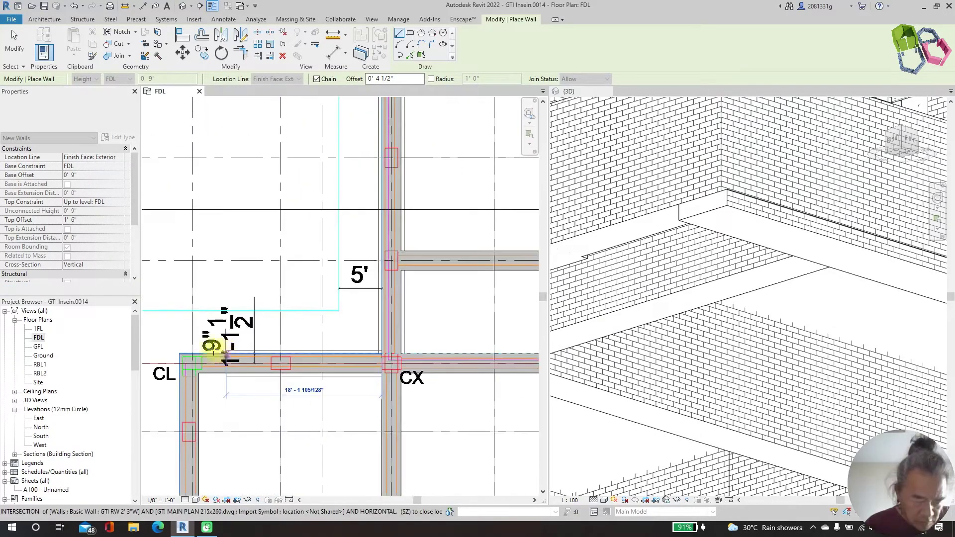
Step: Continue the 3' wall around the left wing through CX and the left CL corner, down to the left CL1 corner
{"action": "scroll", "coordinate": [214, 348], "scroll_direction": "up", "scroll_amount": 2}
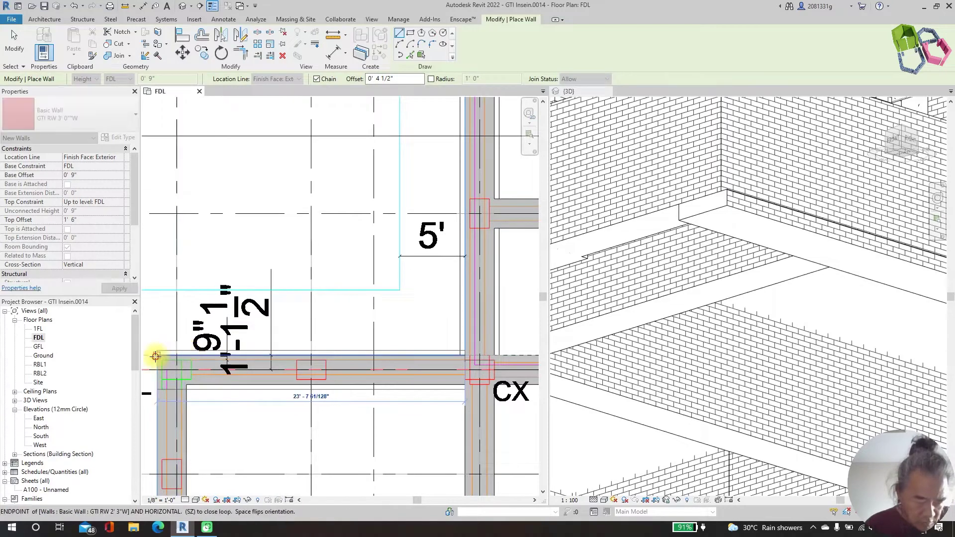
{"action": "scroll", "coordinate": [273, 189], "scroll_direction": "down", "scroll_amount": 5}
{"action": "scroll", "coordinate": [256, 360], "scroll_direction": "up", "scroll_amount": 7}
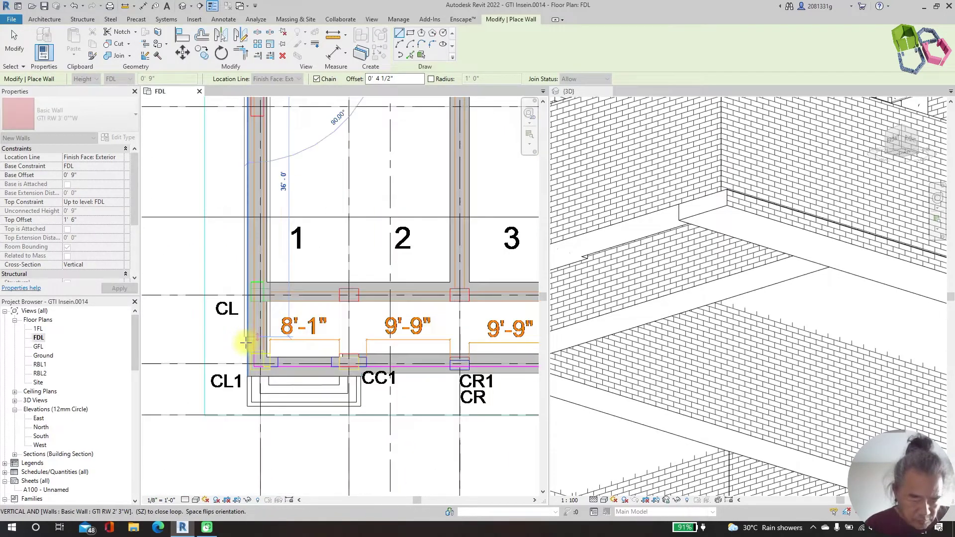
{"action": "left_click", "coordinate": [256, 413]}
{"action": "scroll", "coordinate": [199, 378], "scroll_direction": "down", "scroll_amount": 4}
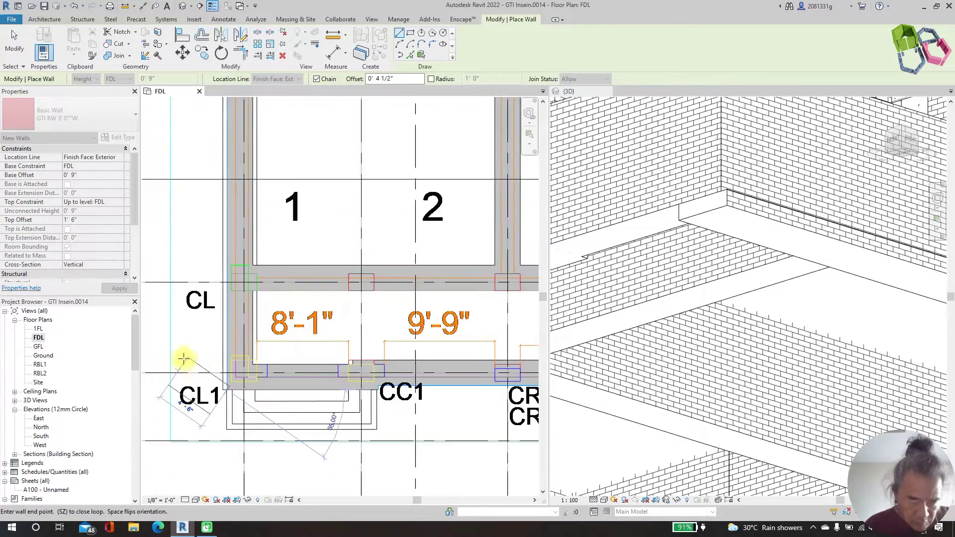
Step: Run the 3' wall along the front from the left CL1 corner and follow the step in the face at CC1
{"action": "scroll", "coordinate": [362, 380], "scroll_direction": "up", "scroll_amount": 6}
{"action": "scroll", "coordinate": [359, 378], "scroll_direction": "up", "scroll_amount": 1}
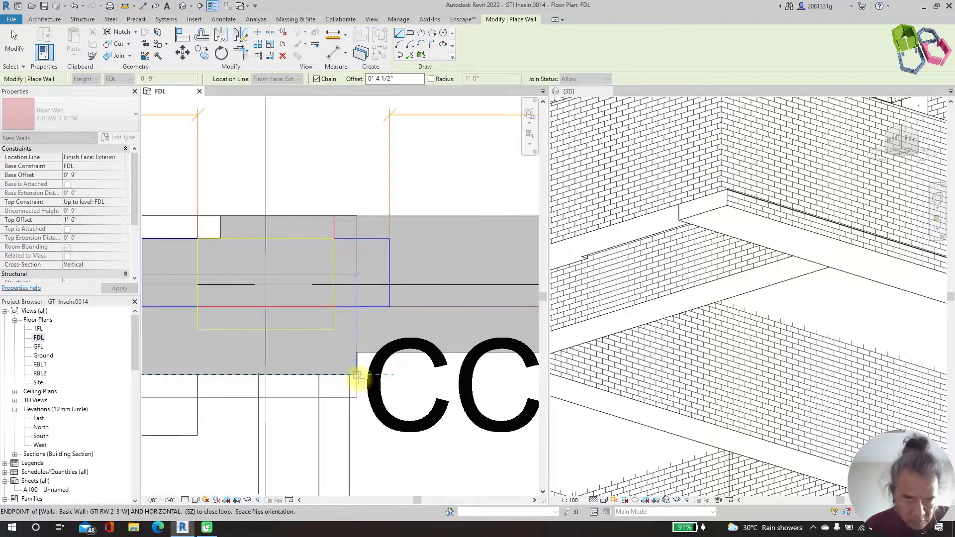
{"action": "left_click", "coordinate": [357, 352]}
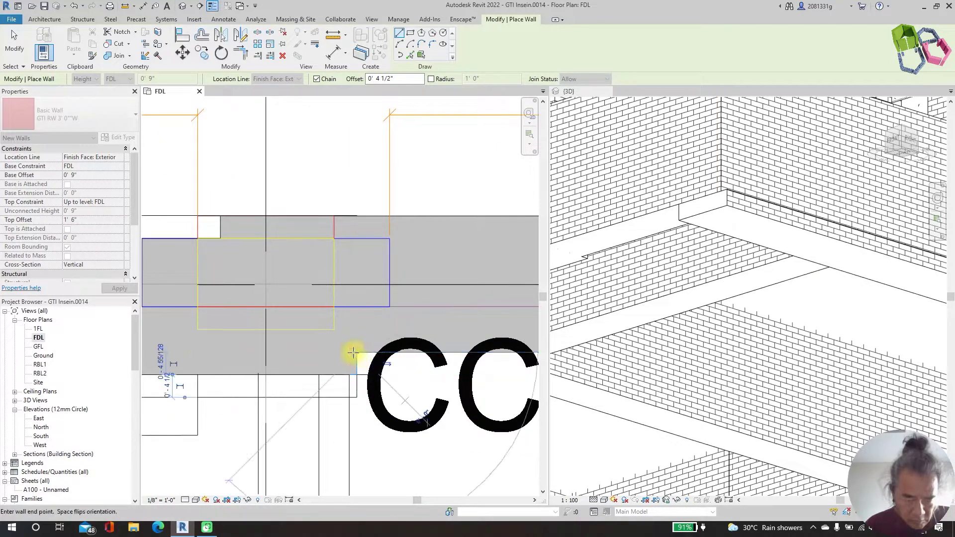
Step: Continue the 3' wall along the front face, follow the step at the right CC1 and close the loop at the right CL1 corner
{"action": "scroll", "coordinate": [209, 348], "scroll_direction": "down", "scroll_amount": 3}
{"action": "scroll", "coordinate": [128, 319], "scroll_direction": "down", "scroll_amount": 1}
{"action": "scroll", "coordinate": [129, 314], "scroll_direction": "down", "scroll_amount": 1}
{"action": "scroll", "coordinate": [365, 298], "scroll_direction": "up", "scroll_amount": 5}
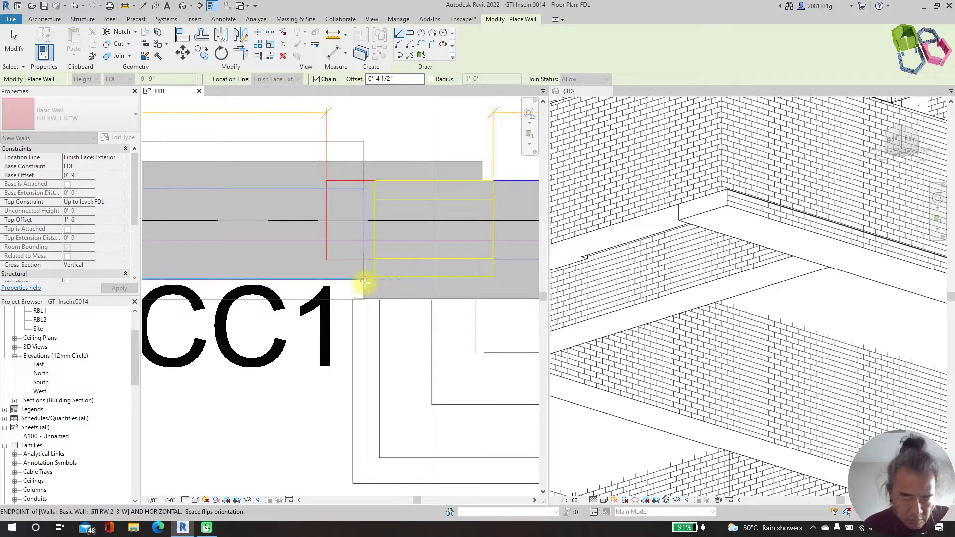
{"action": "left_click", "coordinate": [363, 298]}
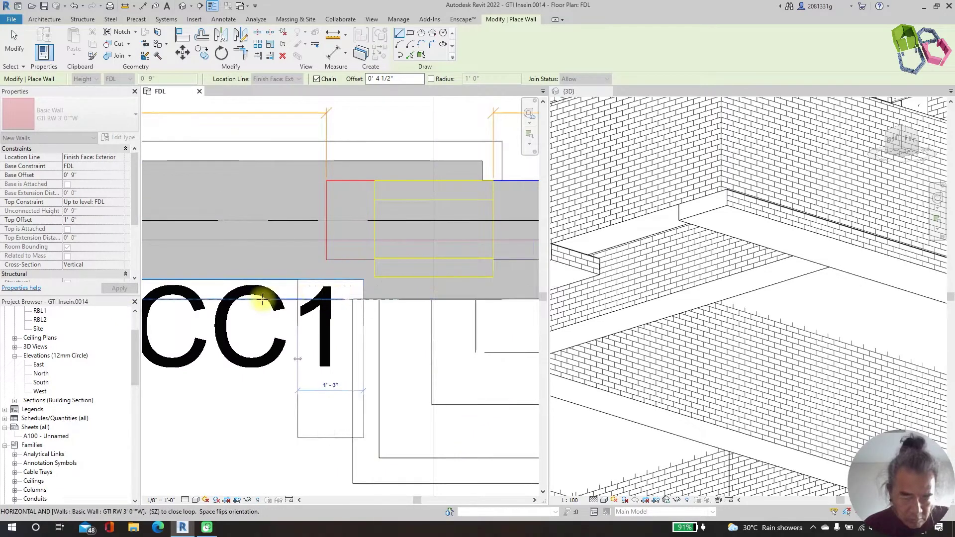
{"action": "scroll", "coordinate": [253, 309], "scroll_direction": "down", "scroll_amount": 5}
{"action": "scroll", "coordinate": [443, 306], "scroll_direction": "up", "scroll_amount": 3}
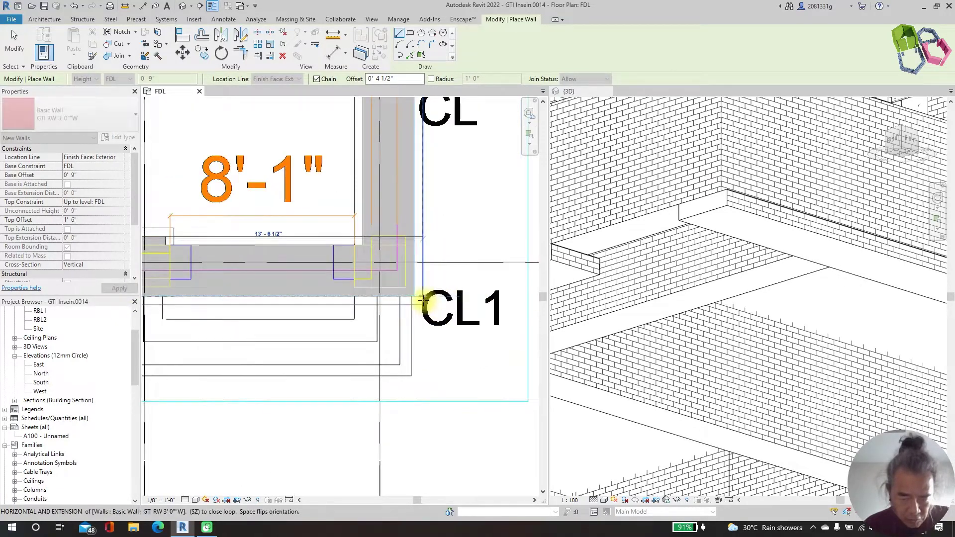
{"action": "left_click", "coordinate": [423, 297]}
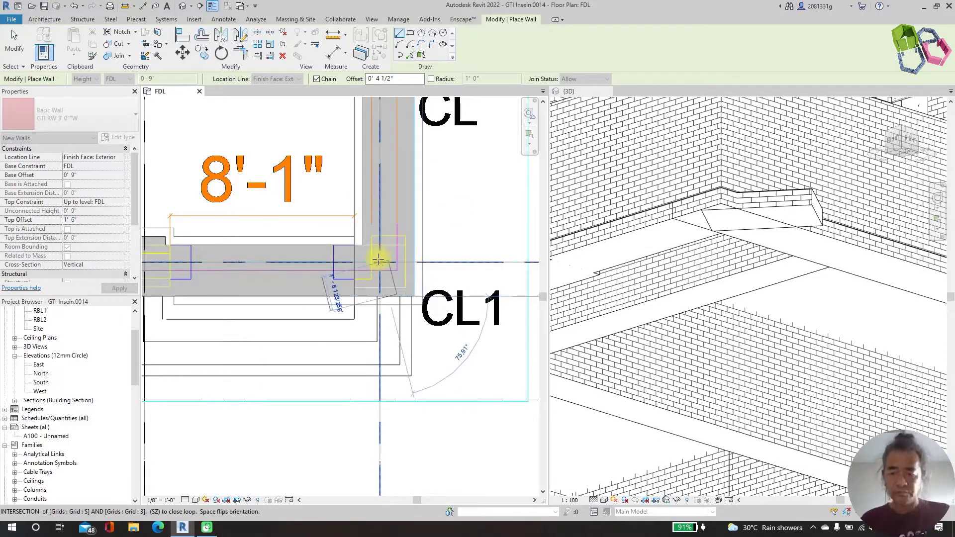
Step: Finish the 3' wall run and duplicate its architectural wall type as GTI RW 3' 9""W
{"action": "key", "text": "Escape"}
{"action": "key", "text": "Escape"}
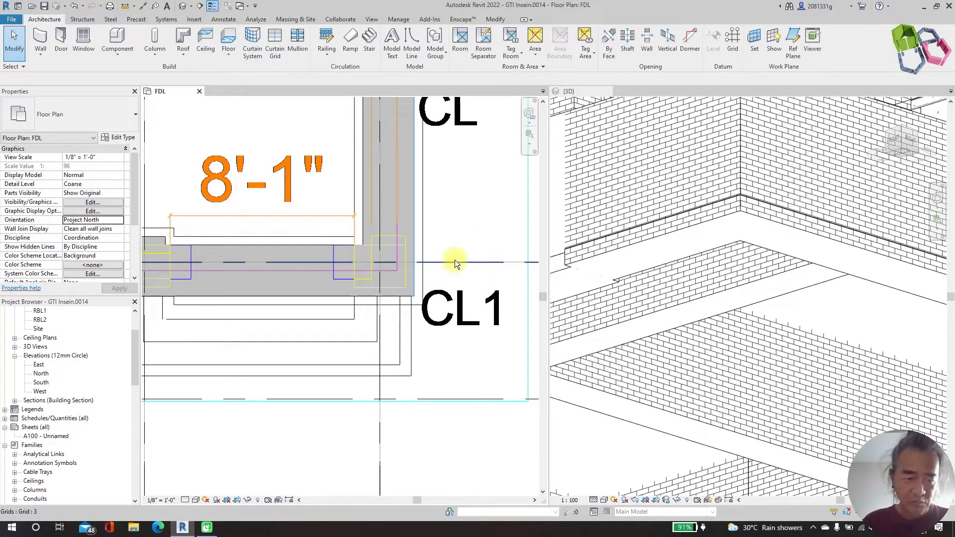
{"action": "scroll", "coordinate": [455, 263], "scroll_direction": "down", "scroll_amount": 2}
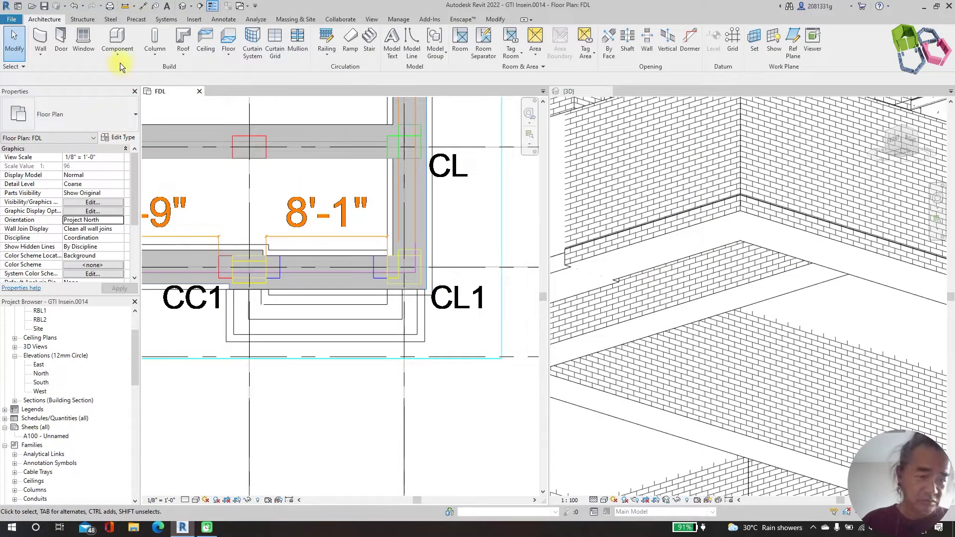
{"action": "left_click", "coordinate": [42, 53]}
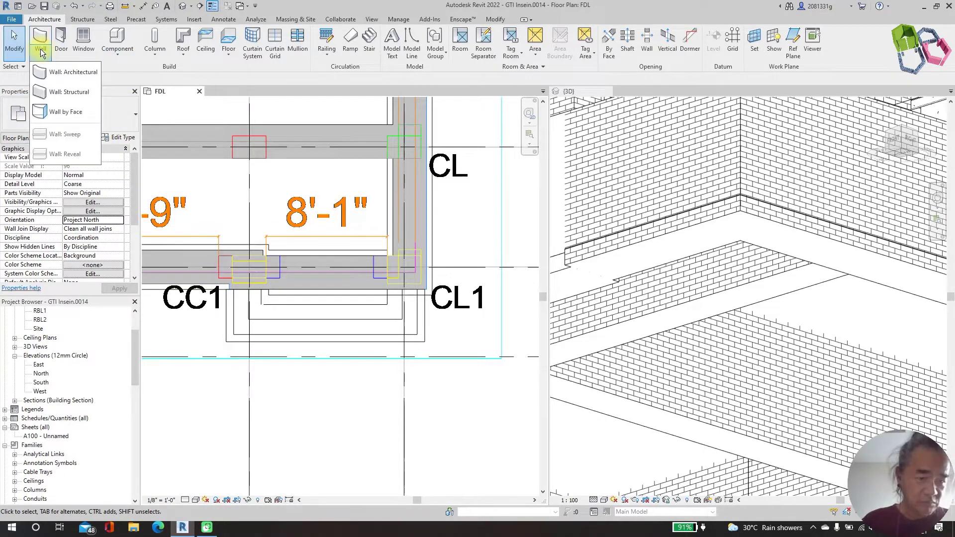
{"action": "left_click", "coordinate": [72, 72]}
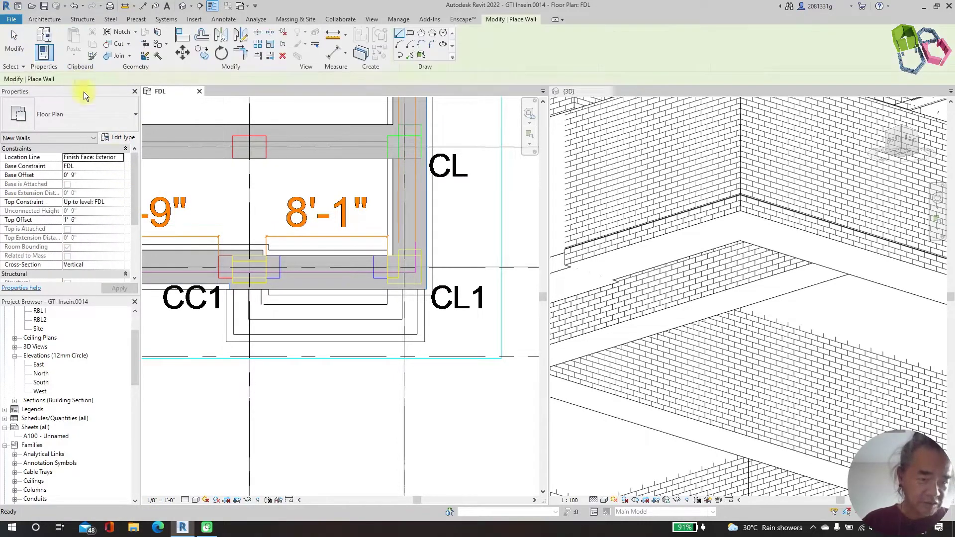
{"action": "left_click", "coordinate": [119, 137]}
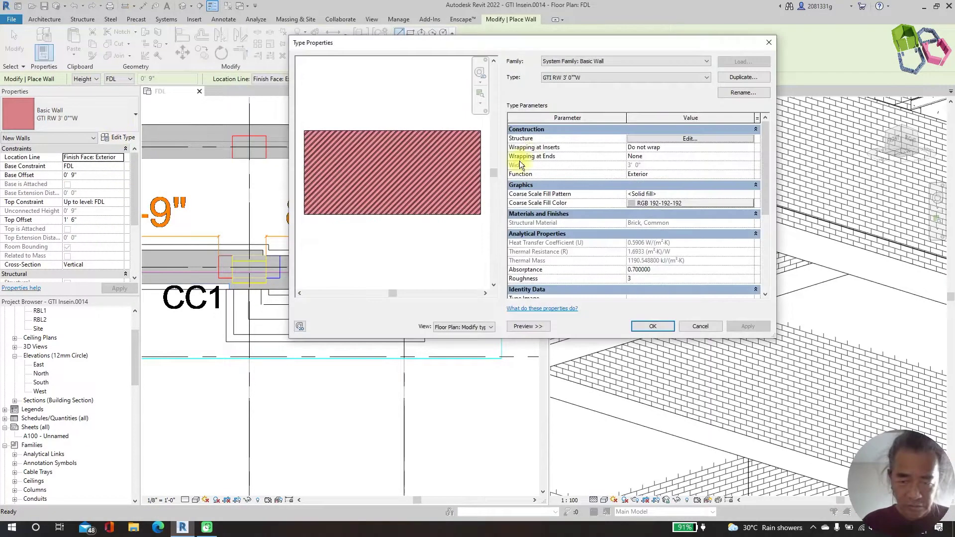
{"action": "left_click", "coordinate": [739, 74]}
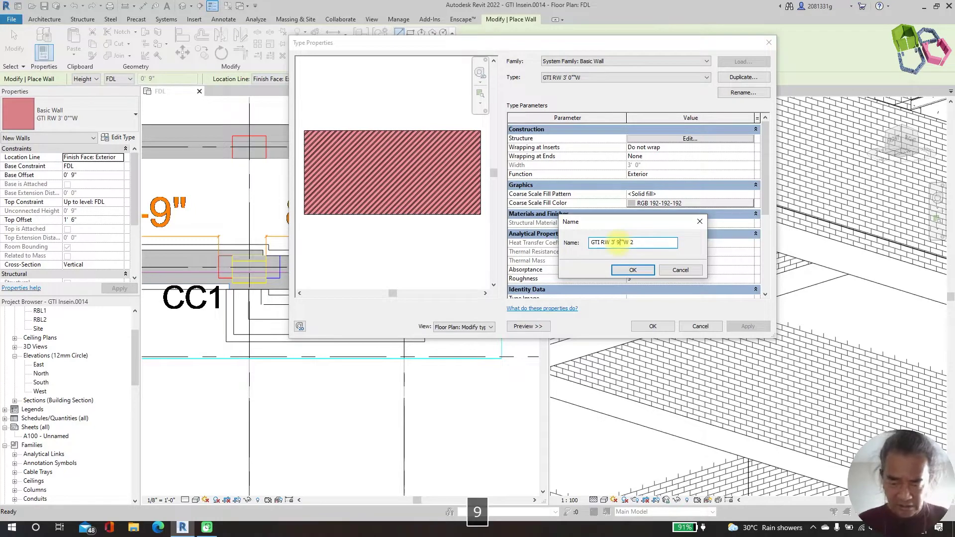
{"action": "left_click", "coordinate": [639, 268]}
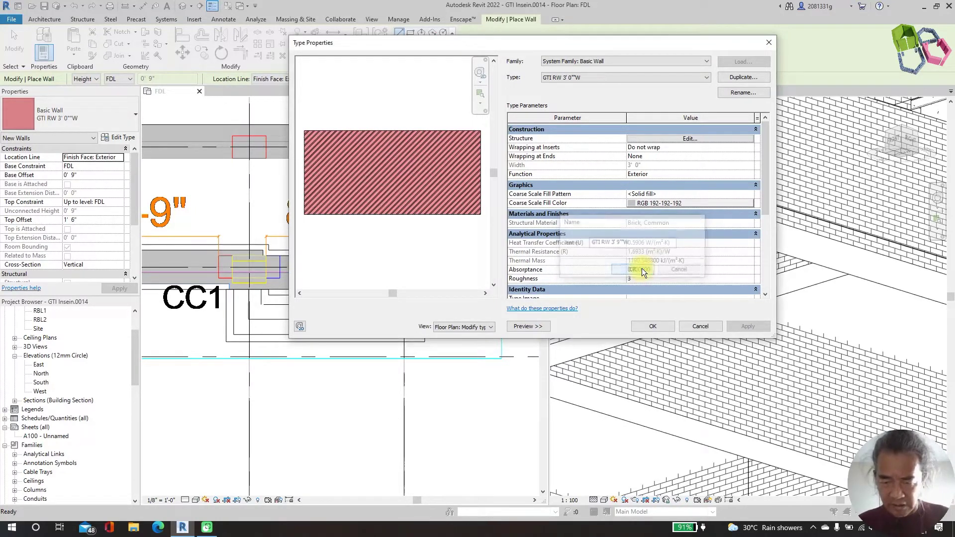
Step: Set the new wall type's Brick, Common structure layer to a thickness of 3' 9"
{"action": "left_click", "coordinate": [688, 139]}
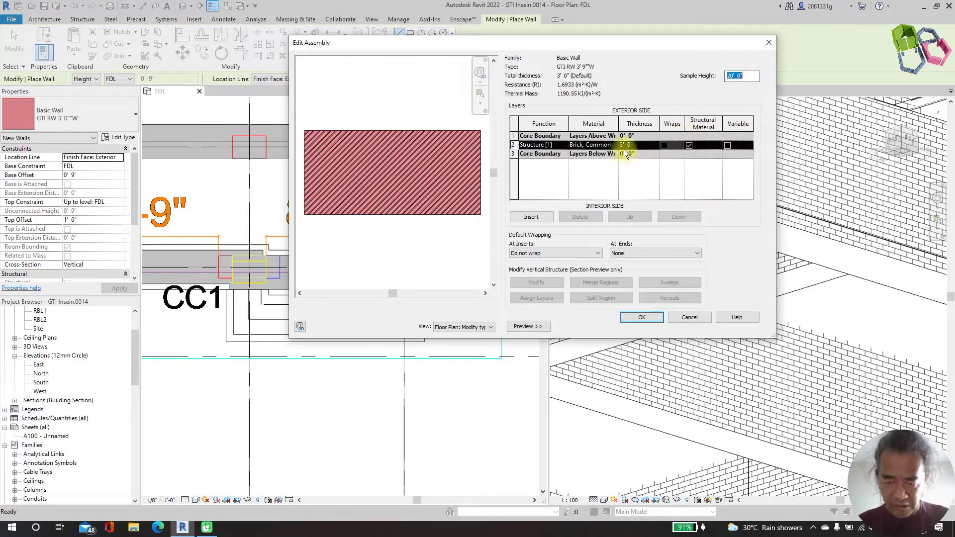
{"action": "left_click", "coordinate": [641, 145]}
{"action": "type", "text": "3' 9\""}
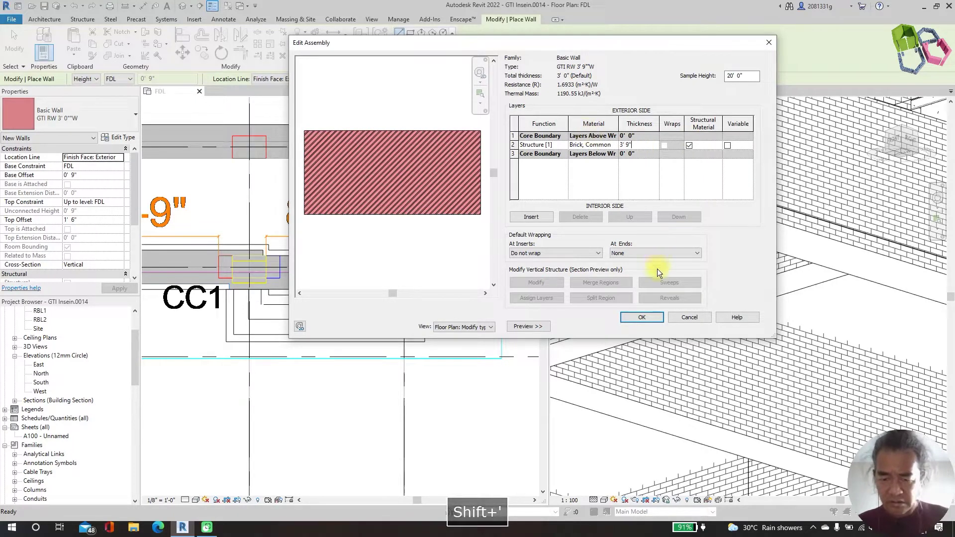
{"action": "left_click", "coordinate": [638, 317]}
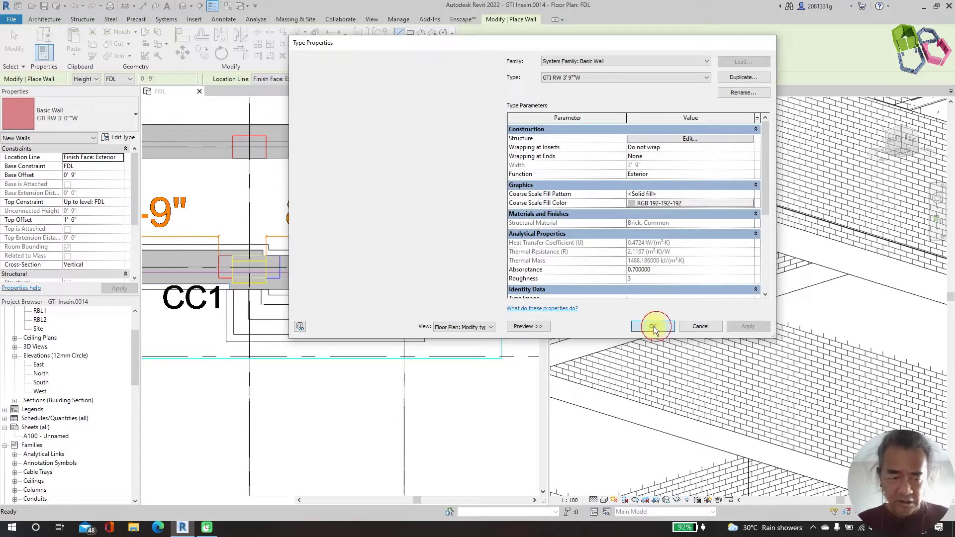
{"action": "left_click", "coordinate": [653, 324]}
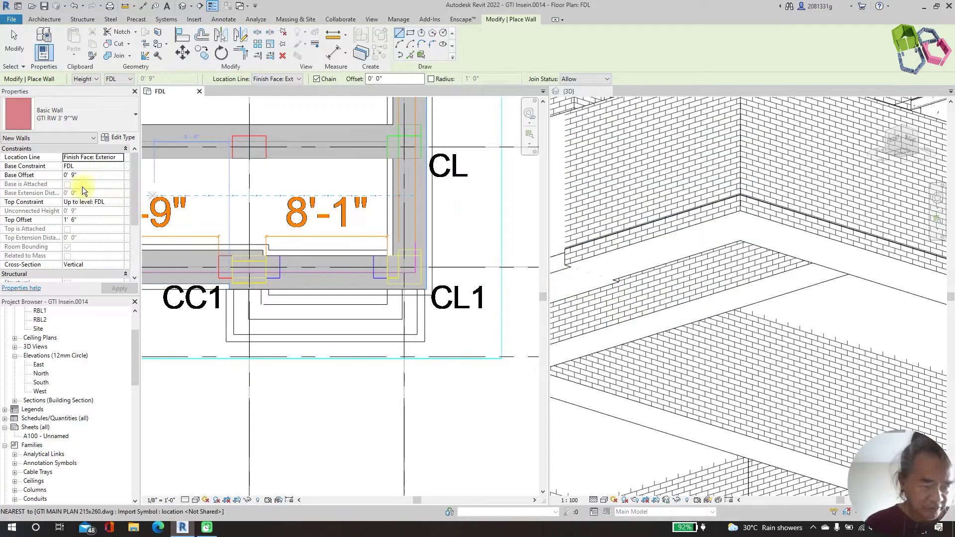
Step: Set the new wall's base offset to 0 and its top offset to 0' 9" from FDL
{"action": "left_click_drag", "start_coordinate": [80, 178], "coordinate": [41, 178]}
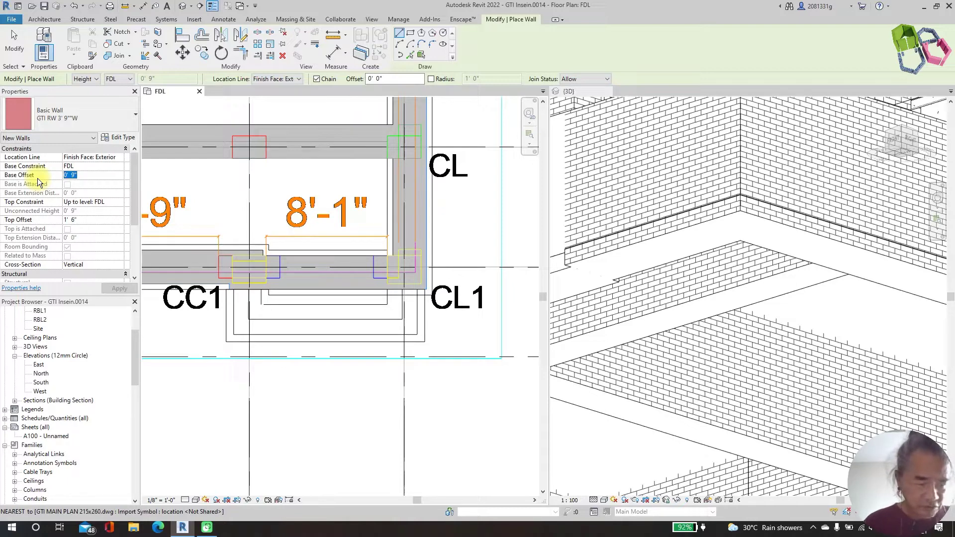
{"action": "type", "text": "0"}
{"action": "left_click", "coordinate": [89, 226]}
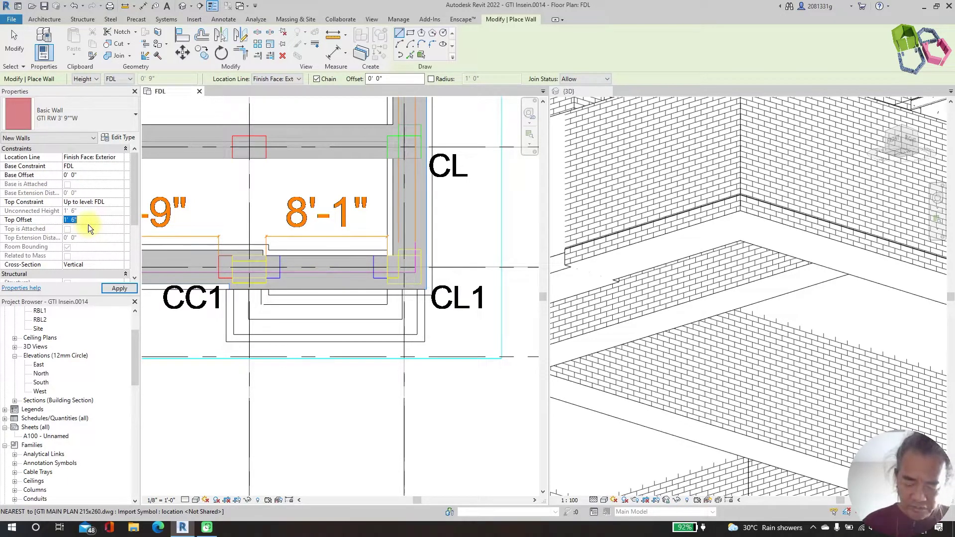
{"action": "key", "text": "Page_Up"}
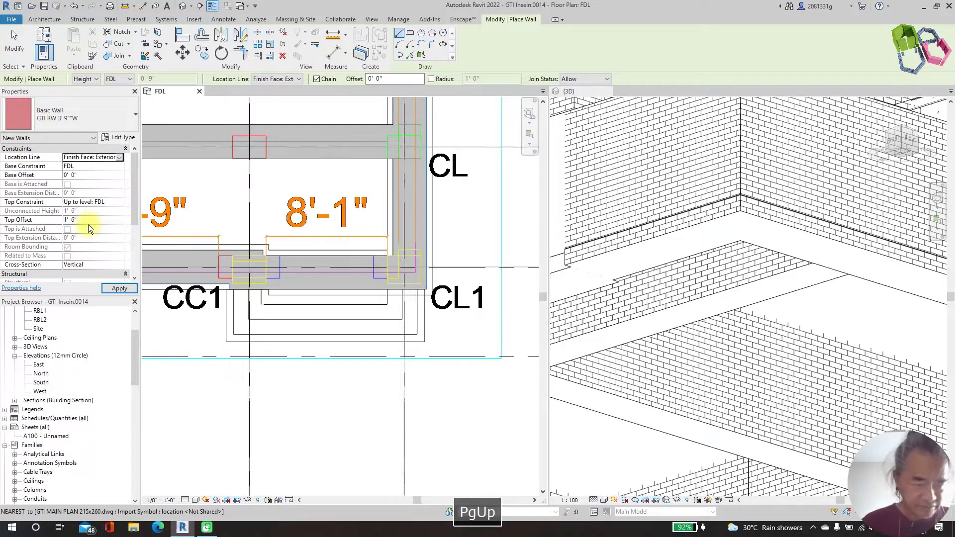
{"action": "left_click", "coordinate": [84, 226]}
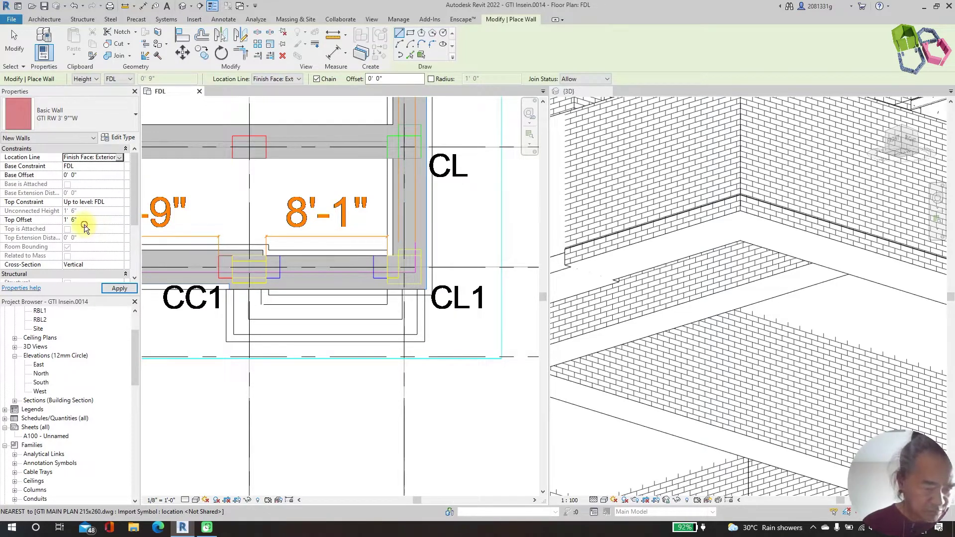
{"action": "type", "text": "0 9"}
{"action": "left_click", "coordinate": [120, 289]}
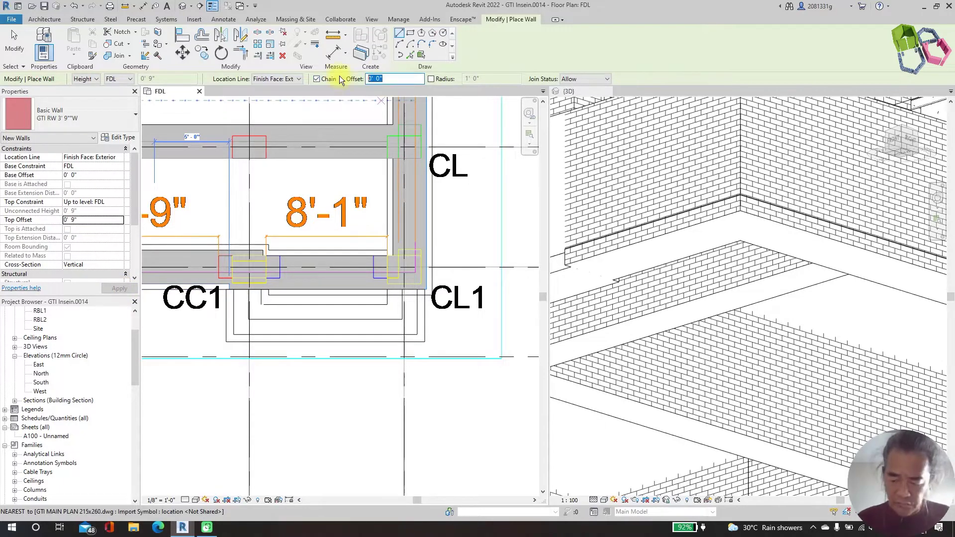
Step: With a 4.5" offset, run the 3' 9" wall from the right CL1 corner up the outer side to CL, flipped inward
{"action": "type", "text": "4.5\""}
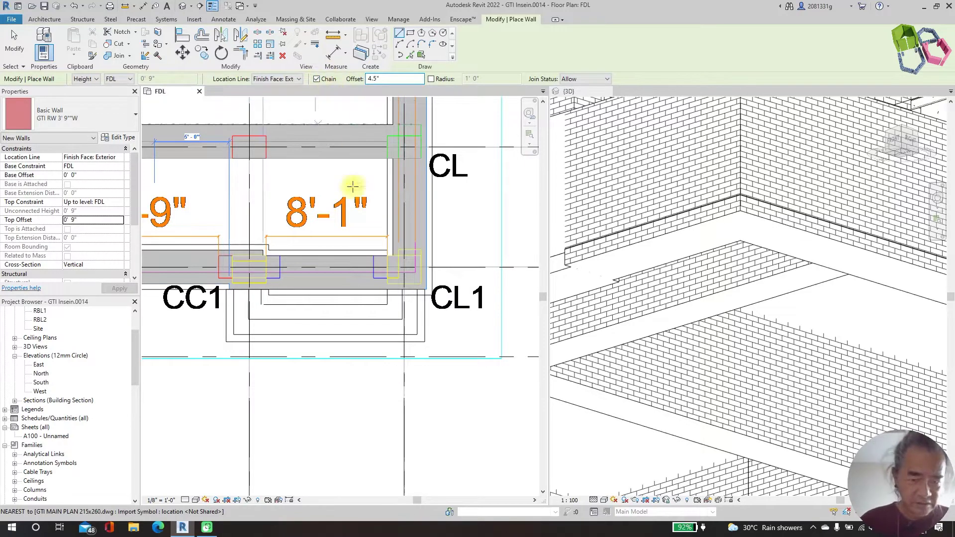
{"action": "scroll", "coordinate": [446, 287], "scroll_direction": "up", "scroll_amount": 4}
{"action": "left_click", "coordinate": [421, 286]}
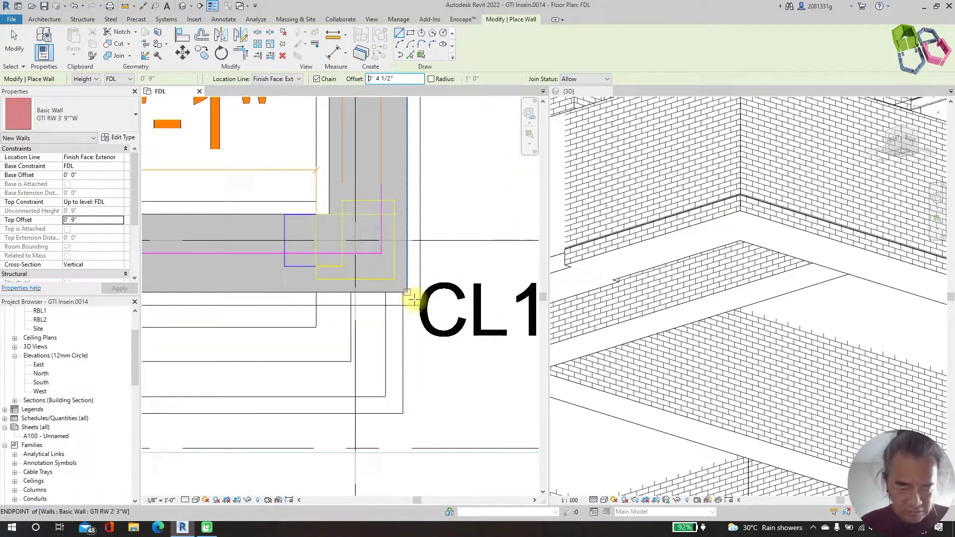
{"action": "scroll", "coordinate": [425, 222], "scroll_direction": "down", "scroll_amount": 3}
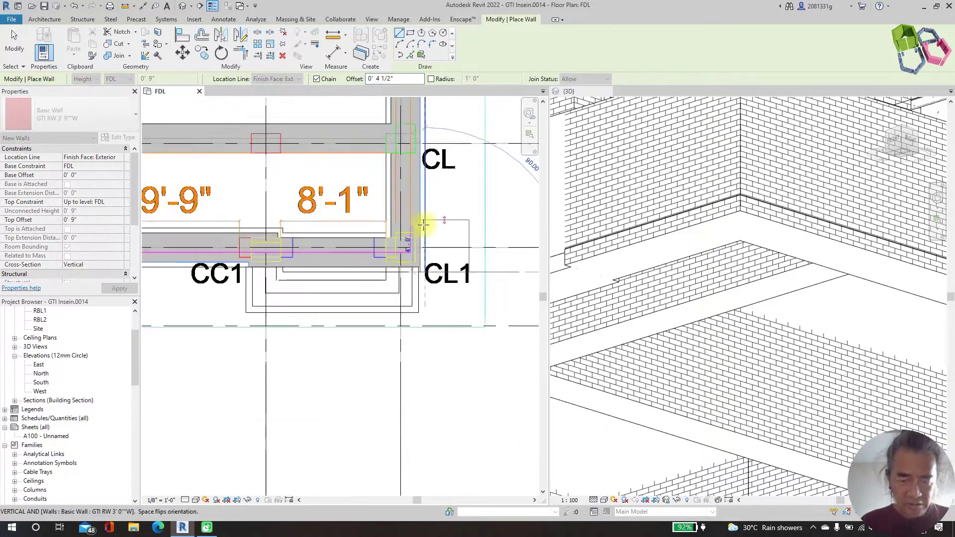
{"action": "scroll", "coordinate": [422, 182], "scroll_direction": "up", "scroll_amount": 2}
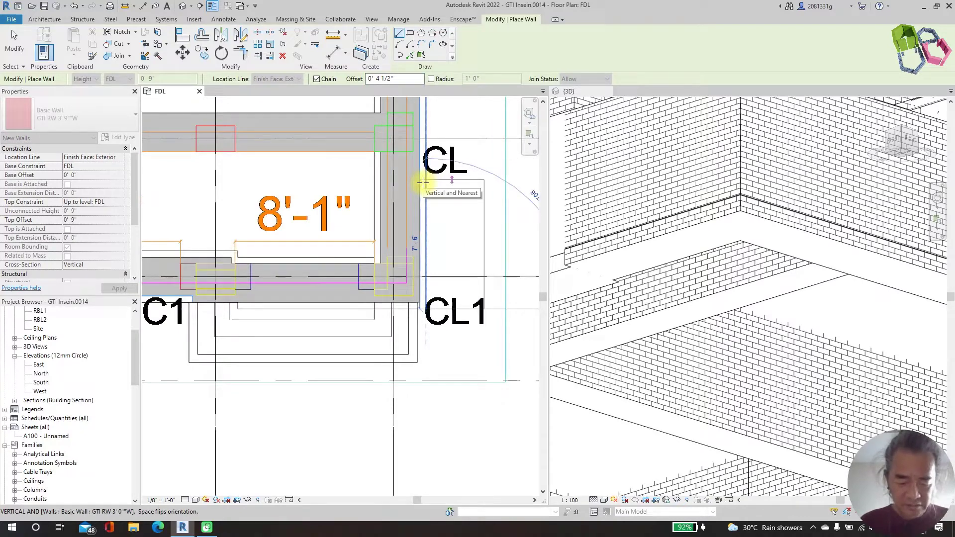
{"action": "key", "text": "space"}
{"action": "scroll", "coordinate": [420, 204], "scroll_direction": "down", "scroll_amount": 4}
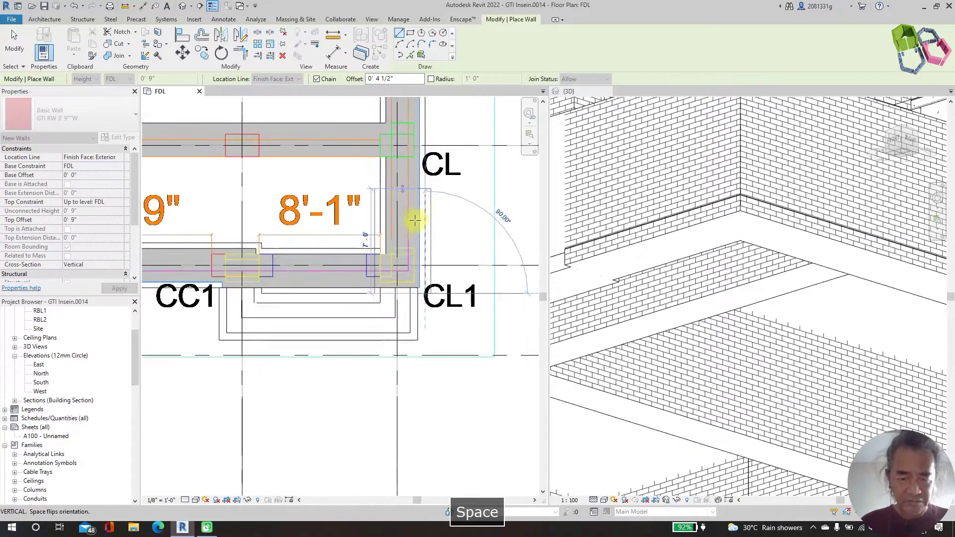
{"action": "scroll", "coordinate": [413, 146], "scroll_direction": "up", "scroll_amount": 5}
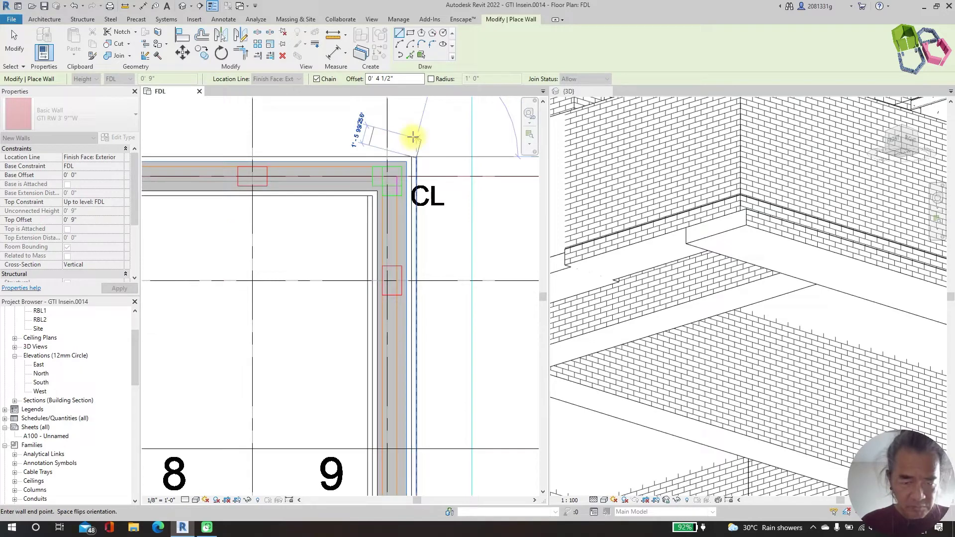
{"action": "left_click", "coordinate": [408, 151]}
Step: Continue the 3' 9" wall along the rear recess wall and around the left wing's rear end to its outer CL corner
{"action": "scroll", "coordinate": [473, 145], "scroll_direction": "down", "scroll_amount": 4}
{"action": "scroll", "coordinate": [309, 145], "scroll_direction": "up", "scroll_amount": 4}
{"action": "scroll", "coordinate": [466, 167], "scroll_direction": "down", "scroll_amount": 5}
{"action": "scroll", "coordinate": [232, 189], "scroll_direction": "up", "scroll_amount": 3}
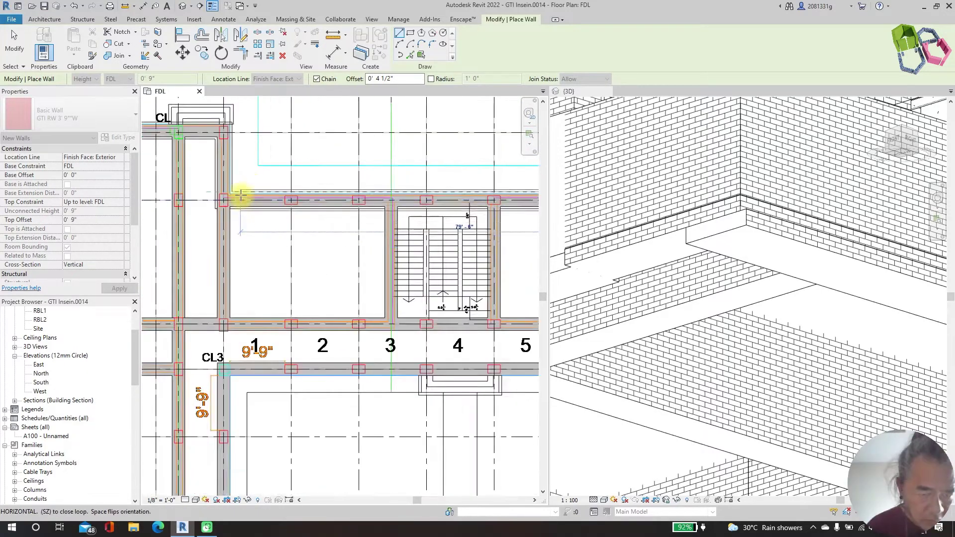
{"action": "left_click", "coordinate": [227, 187]}
{"action": "scroll", "coordinate": [246, 143], "scroll_direction": "down", "scroll_amount": 2}
{"action": "scroll", "coordinate": [234, 132], "scroll_direction": "up", "scroll_amount": 4}
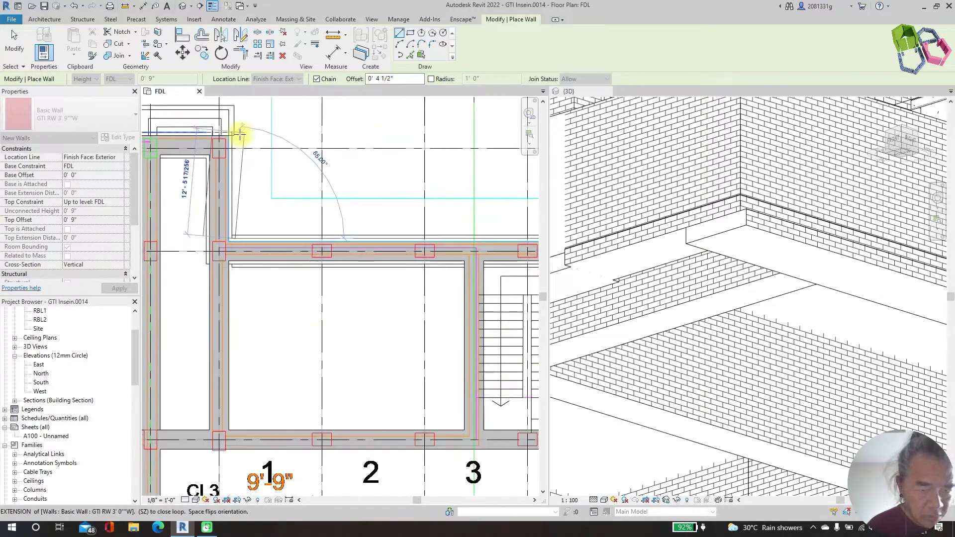
{"action": "scroll", "coordinate": [407, 133], "scroll_direction": "down", "scroll_amount": 4}
{"action": "scroll", "coordinate": [237, 132], "scroll_direction": "up", "scroll_amount": 4}
{"action": "left_click", "coordinate": [160, 134]}
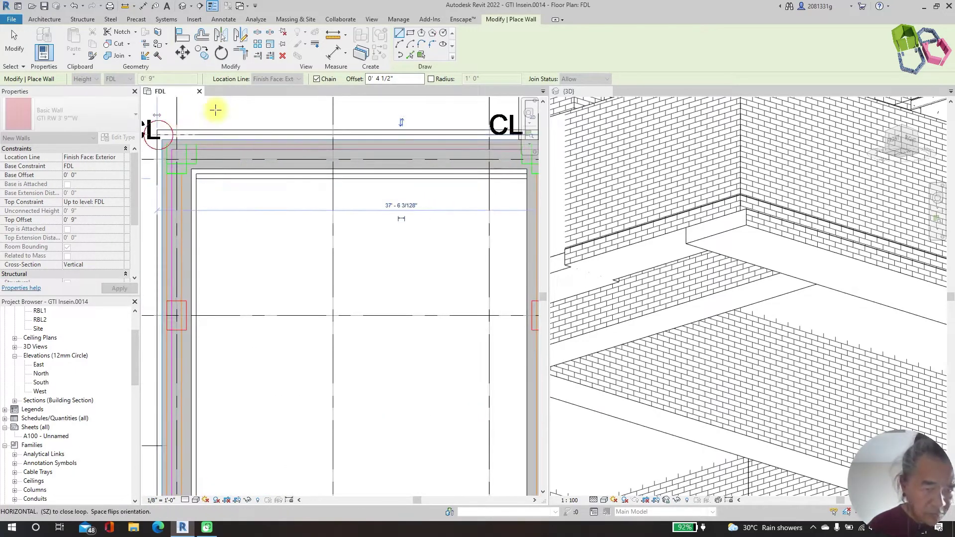
Step: Continue the 3' 9" wall down the left side to the left CL1 corner and along the front to complete the perimeter
{"action": "scroll", "coordinate": [215, 114], "scroll_direction": "down", "scroll_amount": 3}
{"action": "scroll", "coordinate": [239, 279], "scroll_direction": "up", "scroll_amount": 4}
{"action": "left_click", "coordinate": [243, 297]}
{"action": "scroll", "coordinate": [243, 294], "scroll_direction": "down", "scroll_amount": 4}
{"action": "scroll", "coordinate": [189, 278], "scroll_direction": "up", "scroll_amount": 4}
{"action": "left_click", "coordinate": [250, 271]}
{"action": "scroll", "coordinate": [234, 182], "scroll_direction": "down", "scroll_amount": 3}
{"action": "scroll", "coordinate": [233, 199], "scroll_direction": "up", "scroll_amount": 4}
{"action": "scroll", "coordinate": [232, 337], "scroll_direction": "up", "scroll_amount": 2}
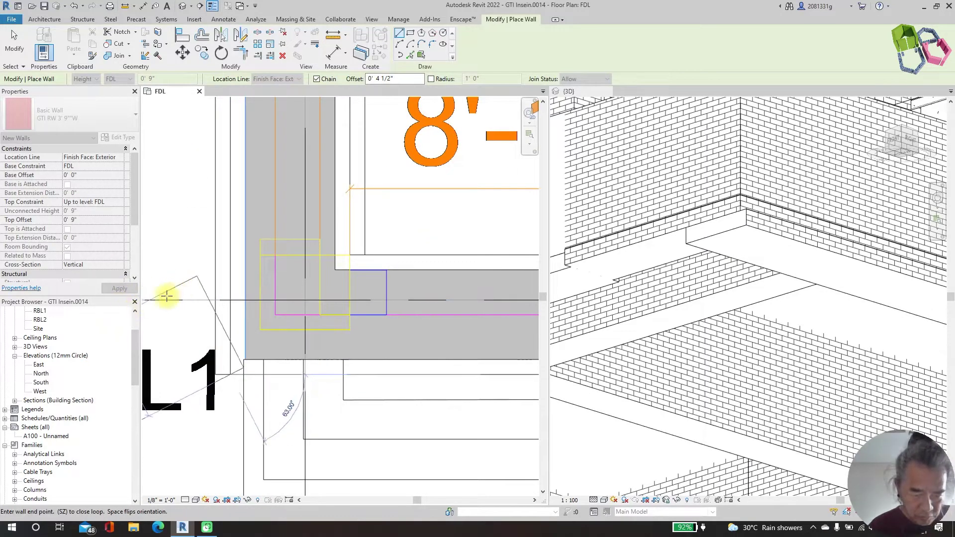
{"action": "scroll", "coordinate": [171, 303], "scroll_direction": "down", "scroll_amount": 3}
{"action": "scroll", "coordinate": [448, 269], "scroll_direction": "up", "scroll_amount": 4}
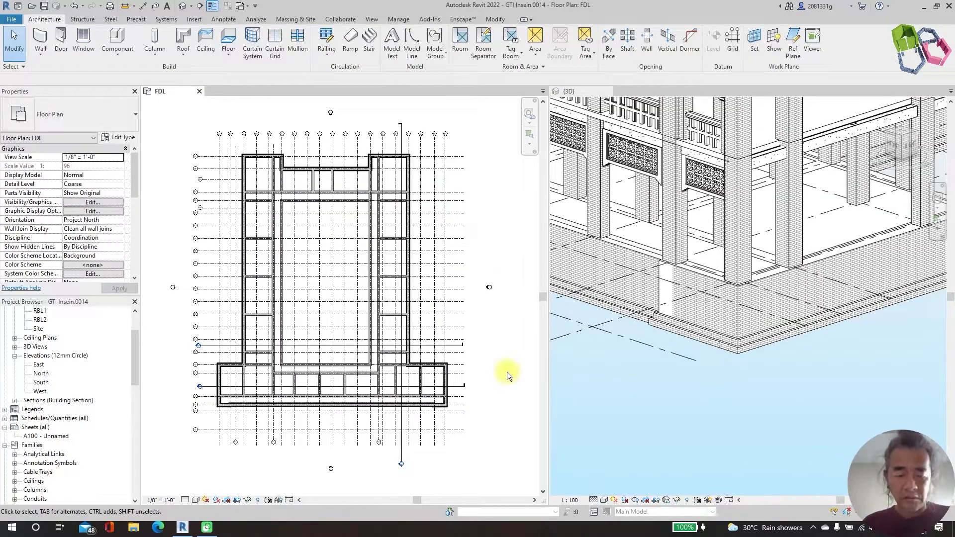
Step: Start another architectural wall on FDL with a base offset of 9" and a top offset of 1' 6"
{"action": "left_click", "coordinate": [40, 54]}
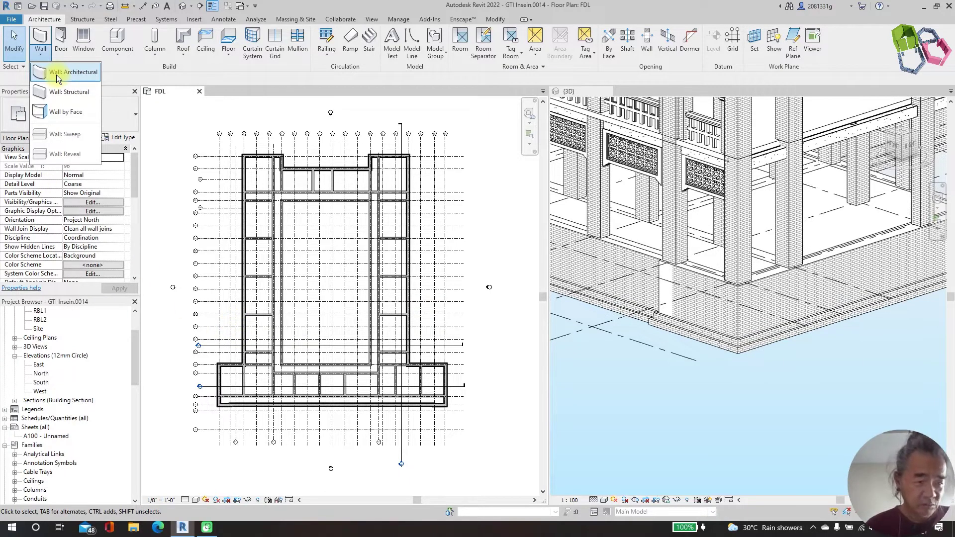
{"action": "left_click", "coordinate": [55, 75]}
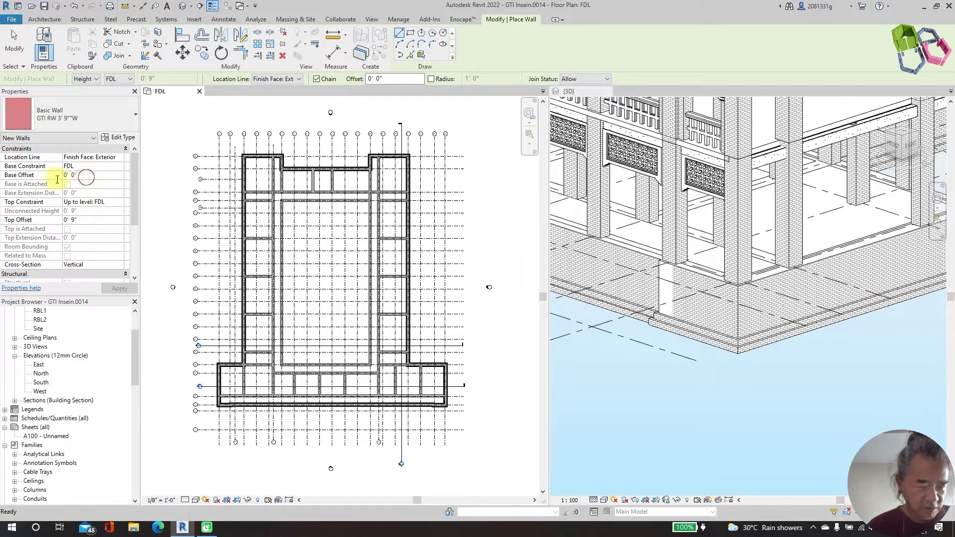
{"action": "type", "text": "9"}
{"action": "left_click", "coordinate": [81, 219]}
{"action": "type", "text": "1"}
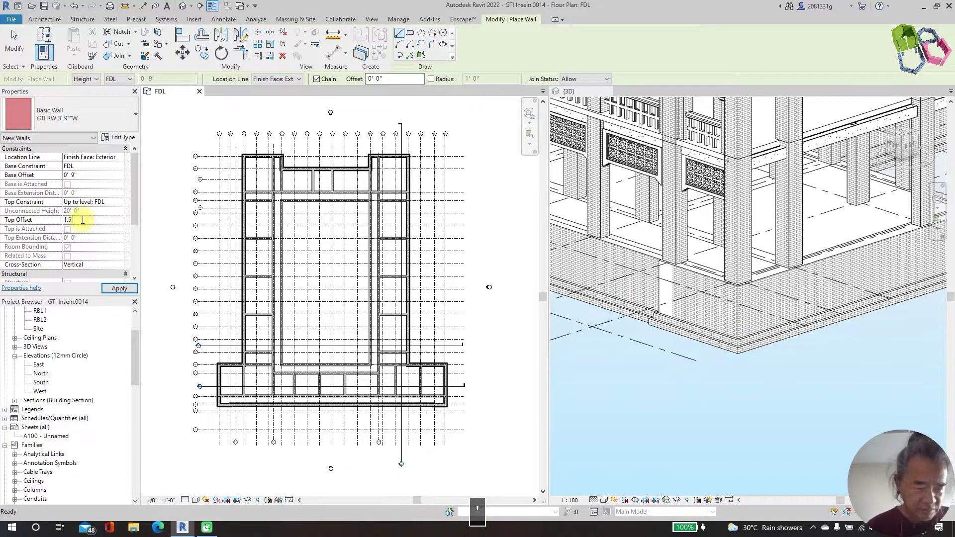
{"action": "left_click", "coordinate": [119, 288]}
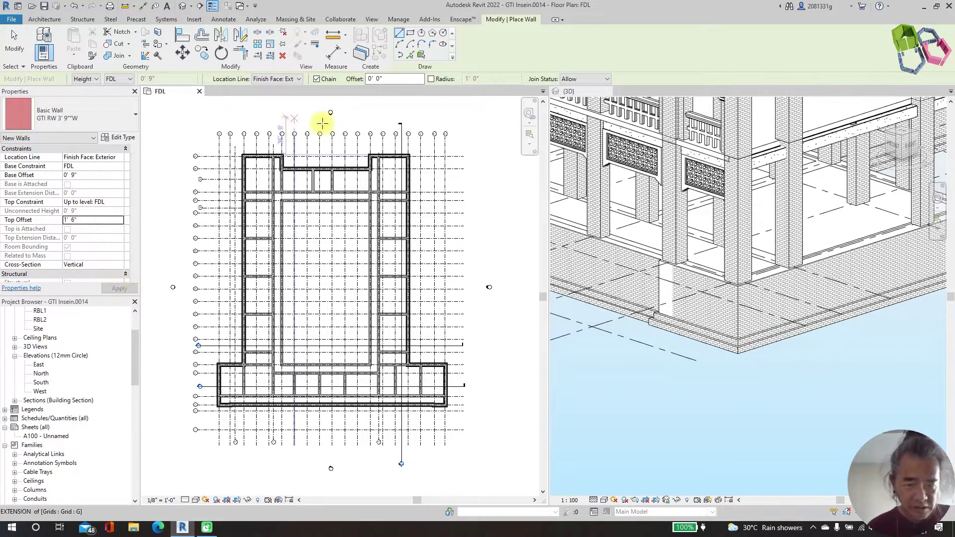
Step: Set the wall offset to 4.5" and change the wall type to GTI RW 3' 0"W
{"action": "type", "text": "4.5\""}
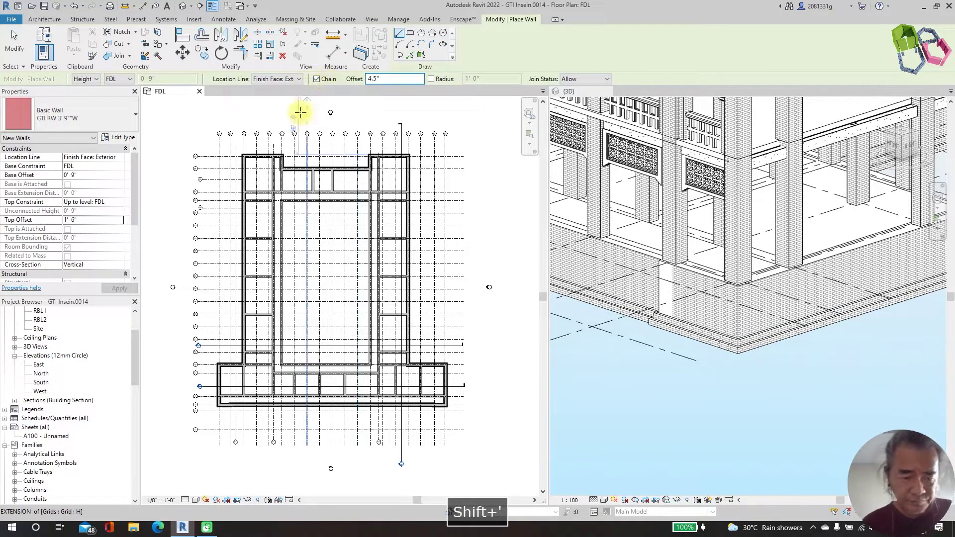
{"action": "scroll", "coordinate": [281, 184], "scroll_direction": "up", "scroll_amount": 2}
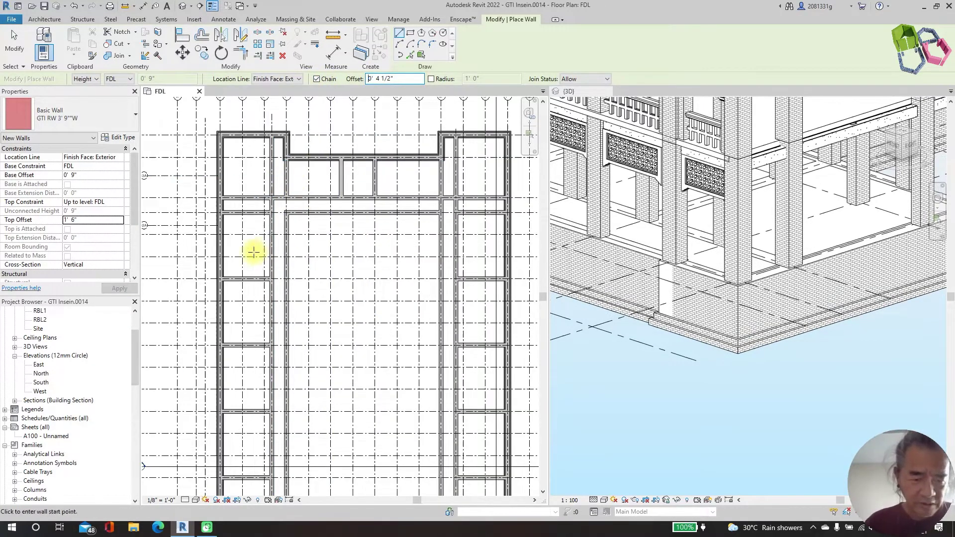
{"action": "scroll", "coordinate": [290, 220], "scroll_direction": "up", "scroll_amount": 5}
{"action": "scroll", "coordinate": [177, 165], "scroll_direction": "down", "scroll_amount": 2}
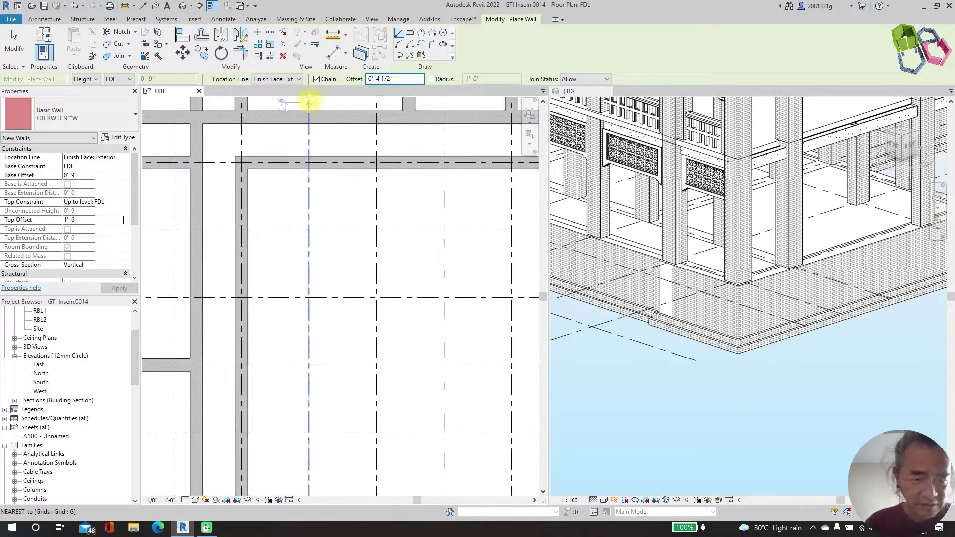
{"action": "left_click", "coordinate": [104, 114]}
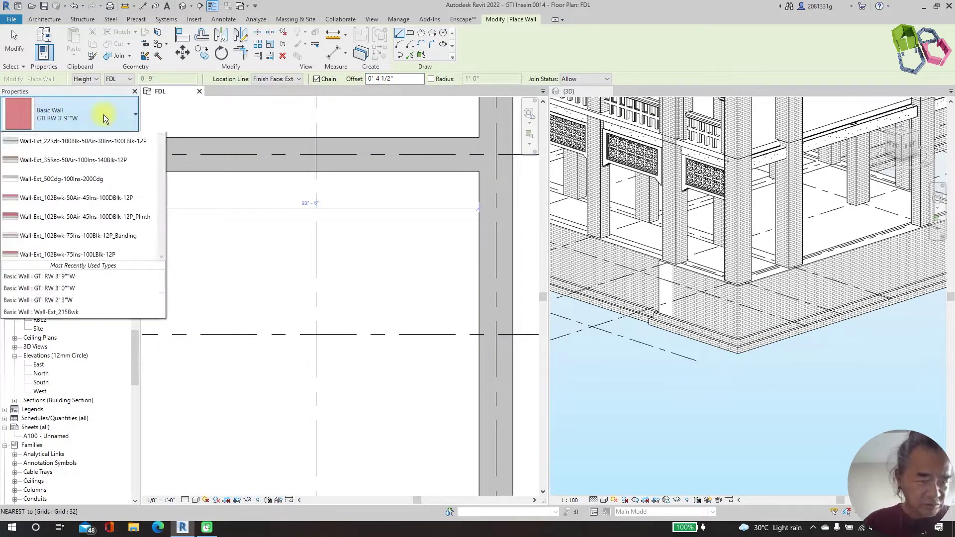
{"action": "scroll", "coordinate": [75, 179], "scroll_direction": "up", "scroll_amount": 5}
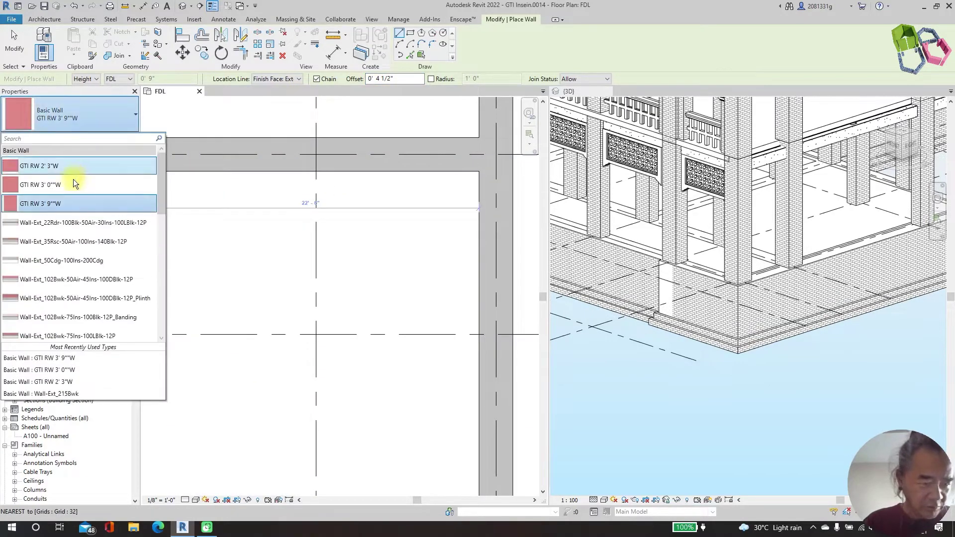
{"action": "left_click", "coordinate": [74, 181]}
Step: Draw the 3' wall along the courtyard's rear side from its left inner corner to its right inner corner, flipped outward over the existing wall
{"action": "scroll", "coordinate": [383, 201], "scroll_direction": "down", "scroll_amount": 3}
{"action": "scroll", "coordinate": [384, 201], "scroll_direction": "up", "scroll_amount": 1}
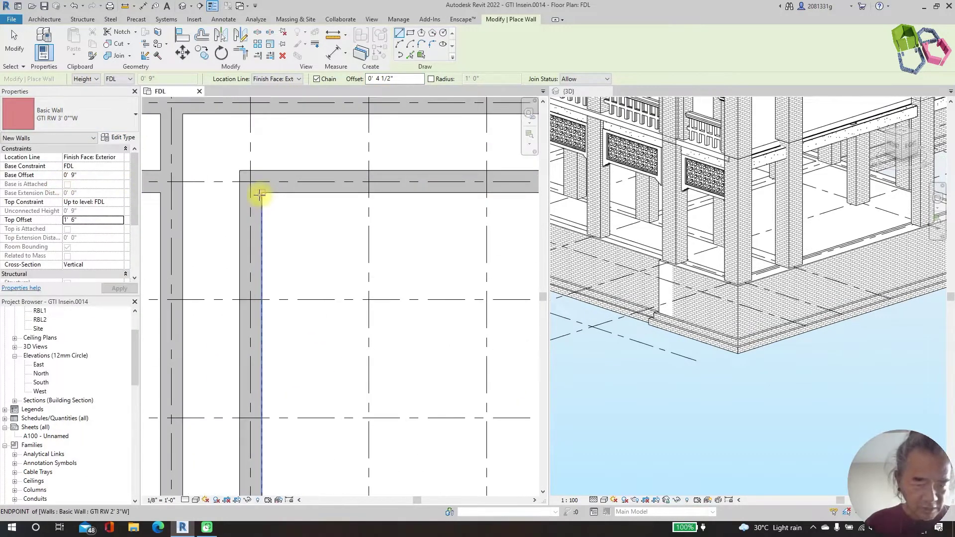
{"action": "left_click", "coordinate": [260, 194]}
{"action": "key", "text": "space"}
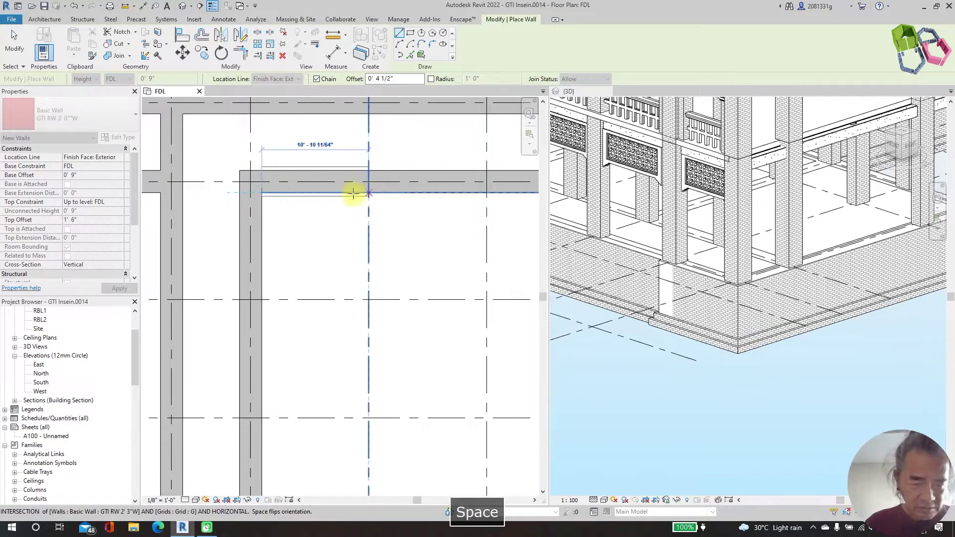
{"action": "scroll", "coordinate": [199, 159], "scroll_direction": "down", "scroll_amount": 3}
{"action": "scroll", "coordinate": [422, 160], "scroll_direction": "up", "scroll_amount": 4}
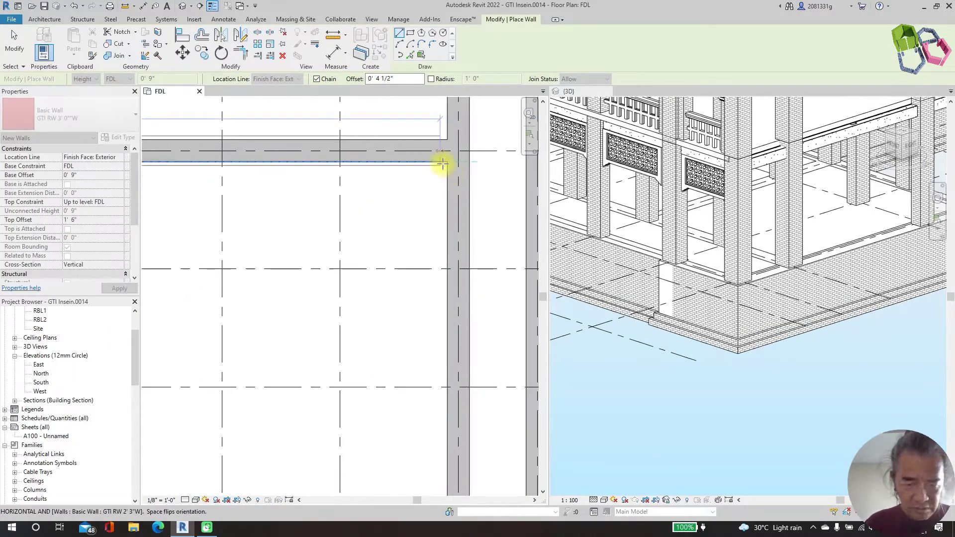
{"action": "left_click", "coordinate": [443, 163]}
Step: Continue the 3' wall down the courtyard's right side, along the front and up the left side to close the loop
{"action": "scroll", "coordinate": [427, 124], "scroll_direction": "down", "scroll_amount": 4}
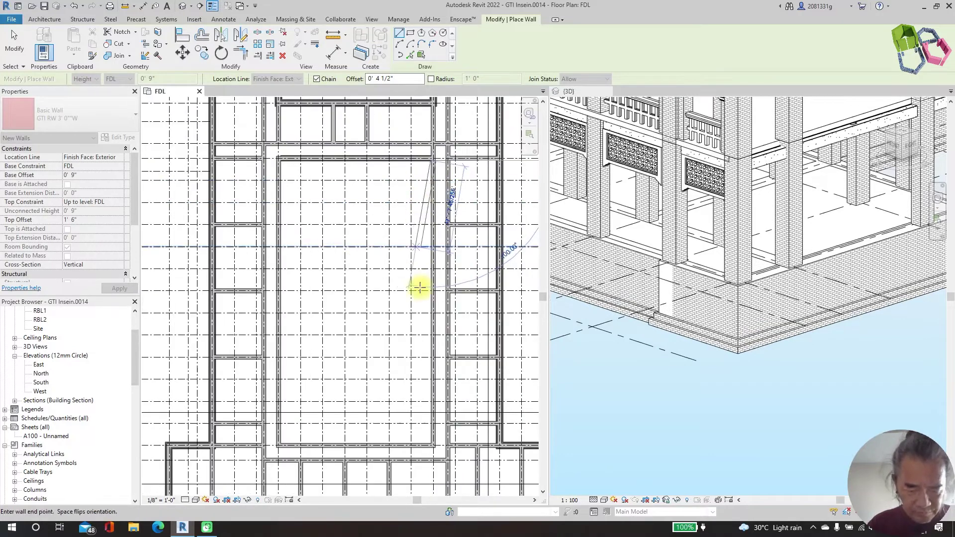
{"action": "scroll", "coordinate": [448, 464], "scroll_direction": "up", "scroll_amount": 5}
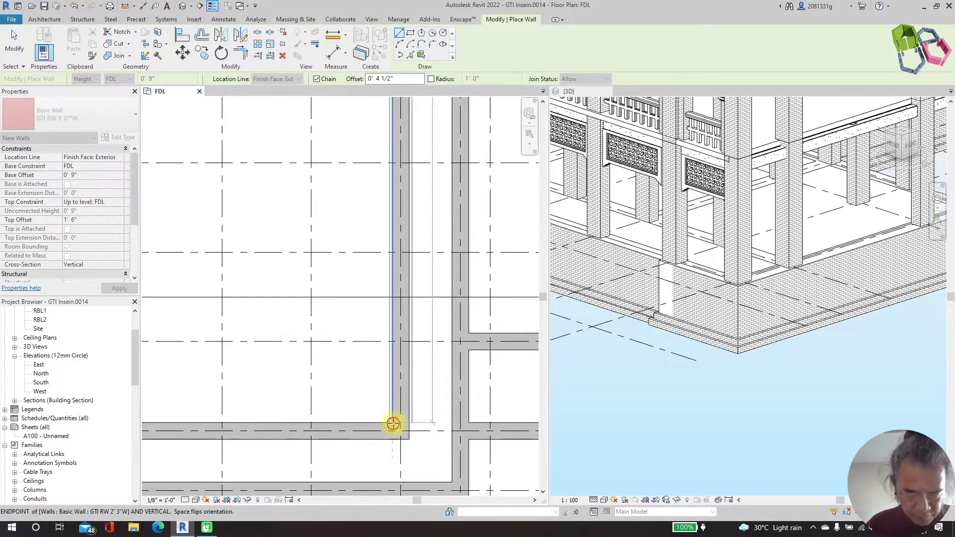
{"action": "left_click", "coordinate": [393, 423]}
{"action": "scroll", "coordinate": [454, 370], "scroll_direction": "down", "scroll_amount": 4}
{"action": "scroll", "coordinate": [314, 386], "scroll_direction": "up", "scroll_amount": 4}
{"action": "left_click", "coordinate": [273, 374]}
{"action": "scroll", "coordinate": [313, 386], "scroll_direction": "down", "scroll_amount": 4}
{"action": "scroll", "coordinate": [305, 241], "scroll_direction": "down", "scroll_amount": 3}
{"action": "scroll", "coordinate": [319, 247], "scroll_direction": "up", "scroll_amount": 6}
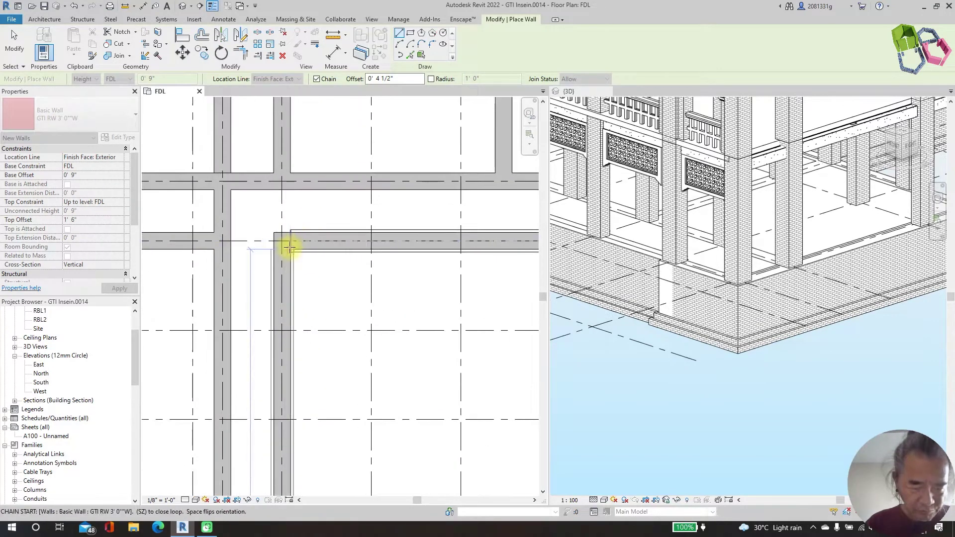
{"action": "left_click", "coordinate": [289, 248]}
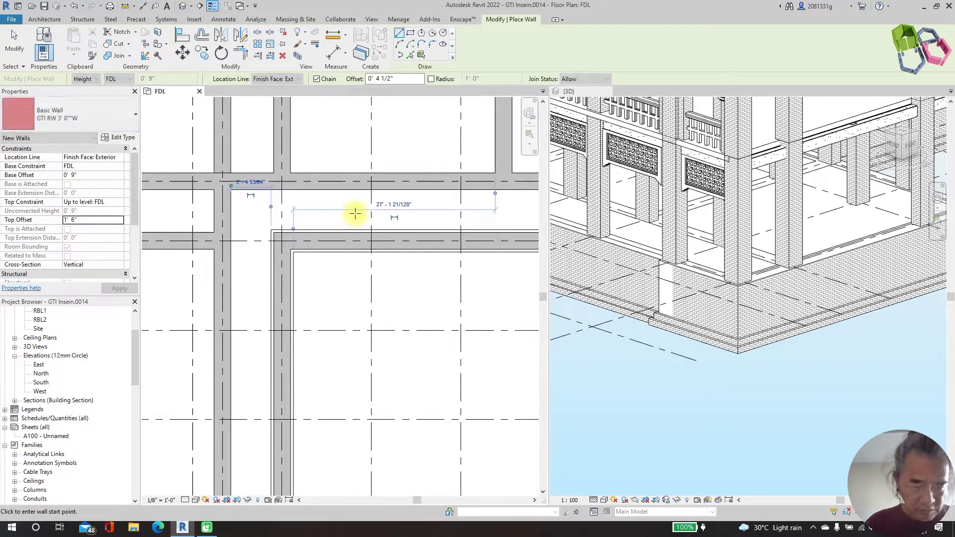
Step: Change the wall type to GTI RW 3' 9"W with a base offset of 0 and a top offset of 9"
{"action": "left_click", "coordinate": [87, 115]}
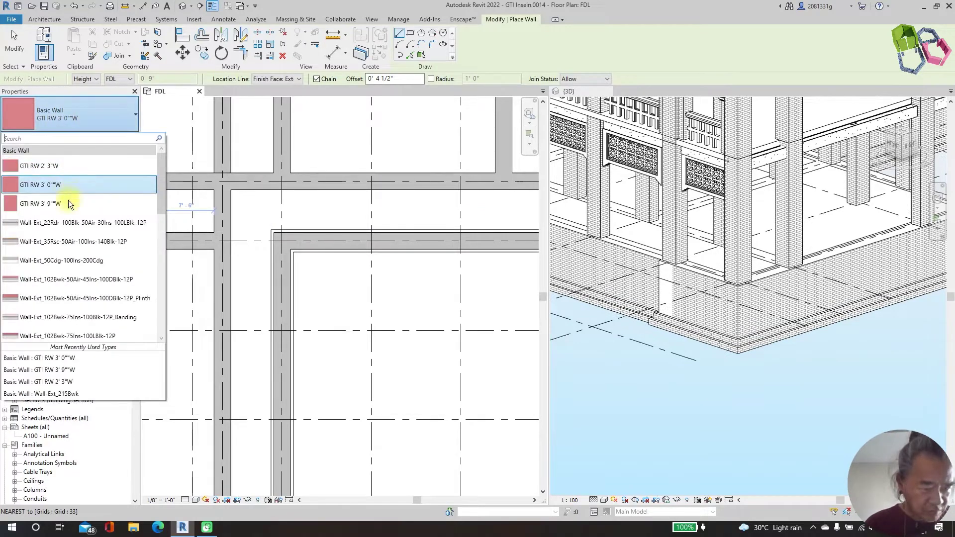
{"action": "left_click", "coordinate": [65, 203]}
{"action": "left_click", "coordinate": [91, 175]}
{"action": "type", "text": "0"}
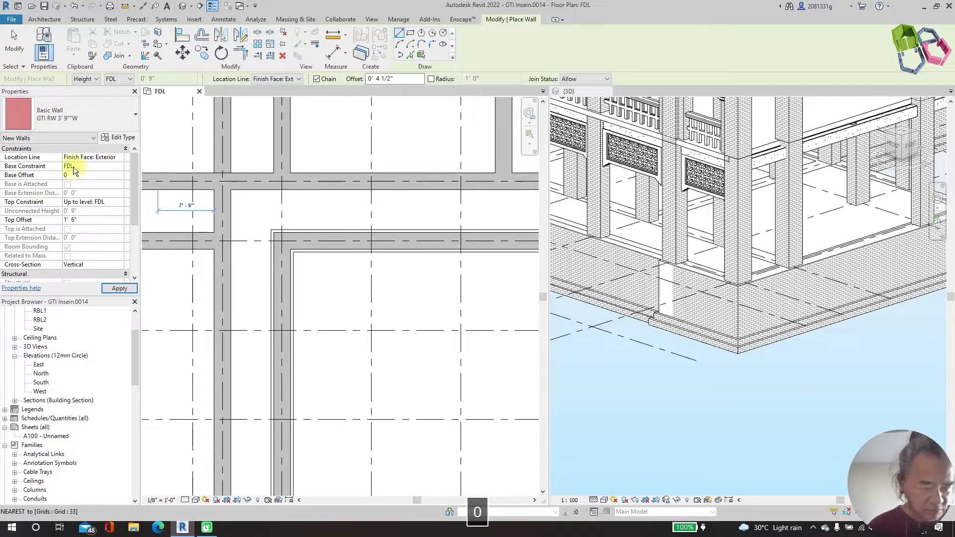
{"action": "key", "text": "Return"}
{"action": "type", "text": "9\""}
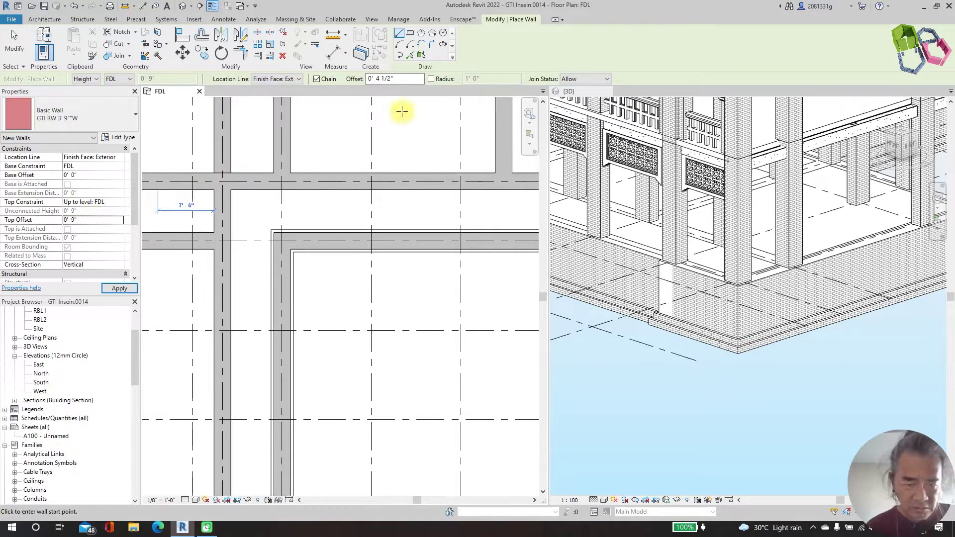
{"action": "scroll", "coordinate": [291, 254], "scroll_direction": "up", "scroll_amount": 3}
{"action": "left_click", "coordinate": [297, 249]}
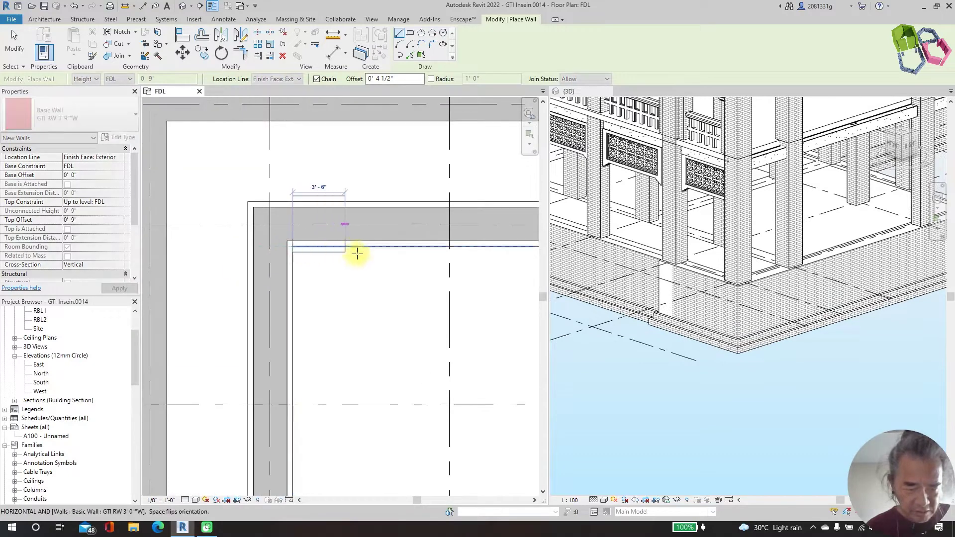
{"action": "scroll", "coordinate": [190, 242], "scroll_direction": "down", "scroll_amount": 6}
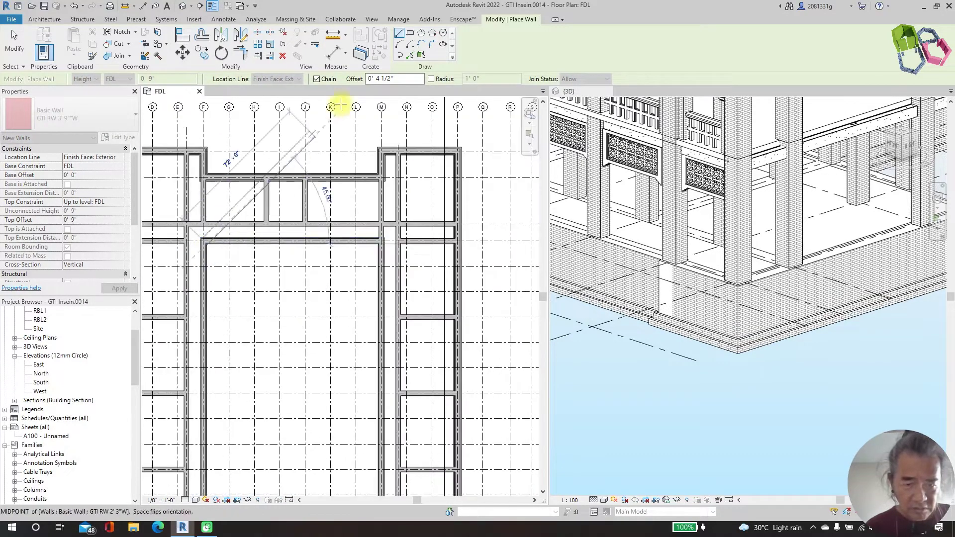
{"action": "key", "text": "Escape"}
Step: Draw the 3' 9" wall as a rectangle around the courtyard, from its rear left corner to the 3' wall's outer front right corner
{"action": "left_click", "coordinate": [410, 33]}
{"action": "scroll", "coordinate": [209, 227], "scroll_direction": "up", "scroll_amount": 8}
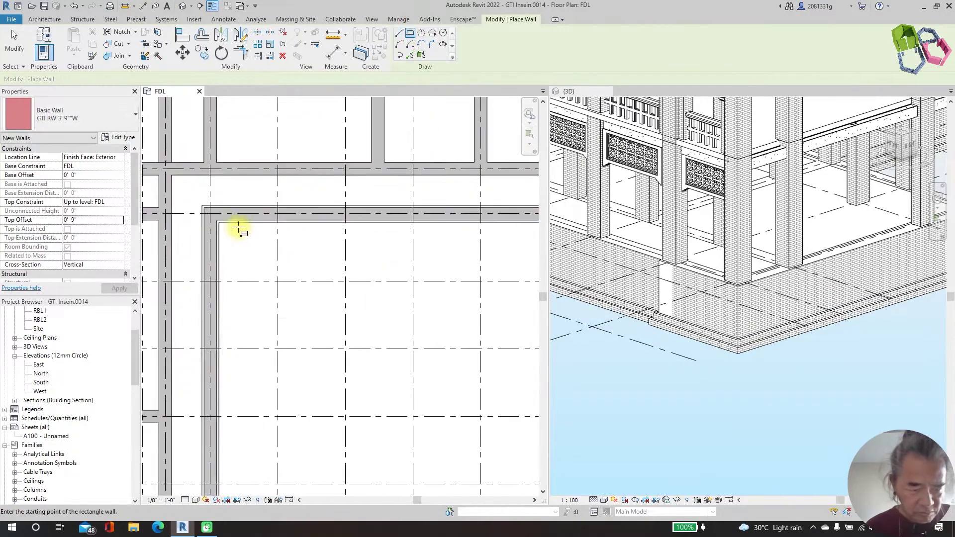
{"action": "left_click", "coordinate": [204, 217]}
{"action": "scroll", "coordinate": [249, 192], "scroll_direction": "down", "scroll_amount": 6}
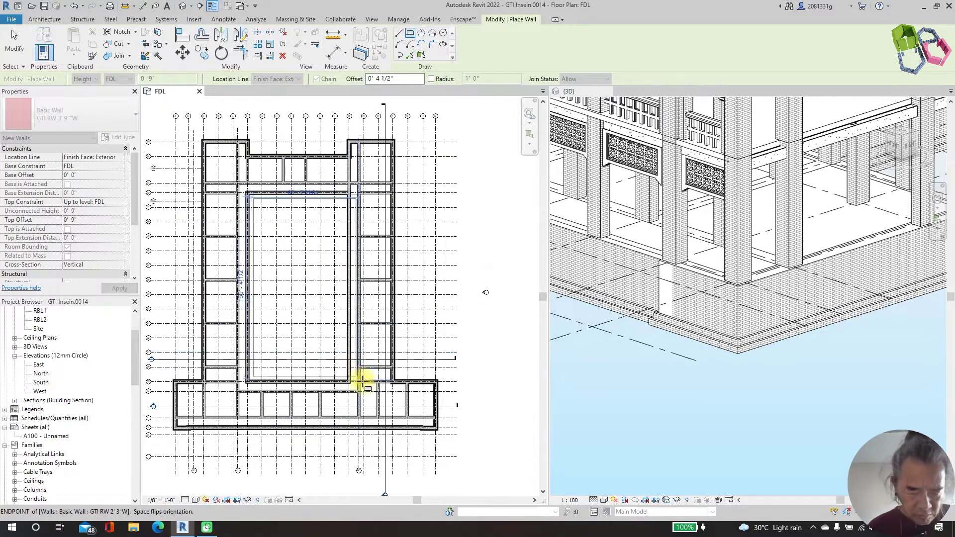
{"action": "scroll", "coordinate": [363, 380], "scroll_direction": "up", "scroll_amount": 6}
{"action": "scroll", "coordinate": [301, 365], "scroll_direction": "up", "scroll_amount": 2}
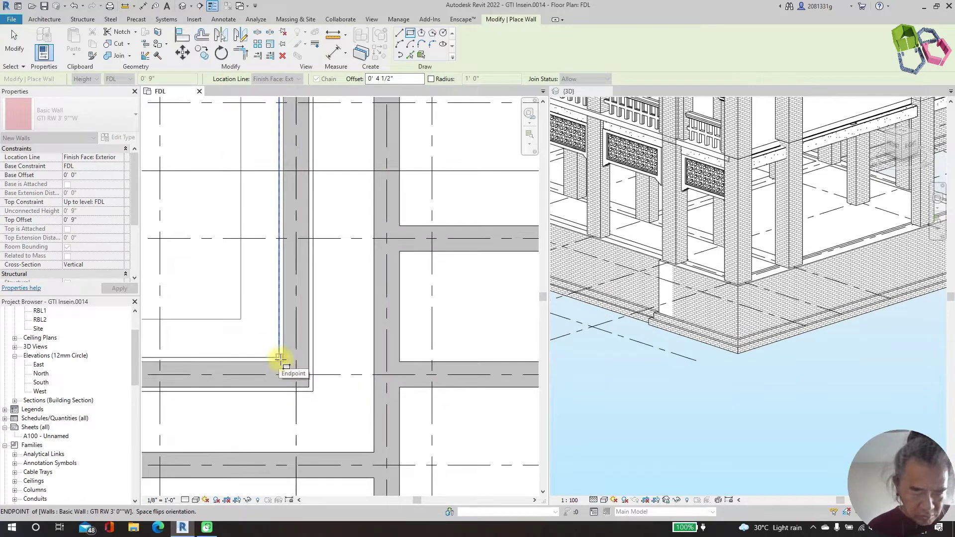
{"action": "left_click", "coordinate": [311, 393]}
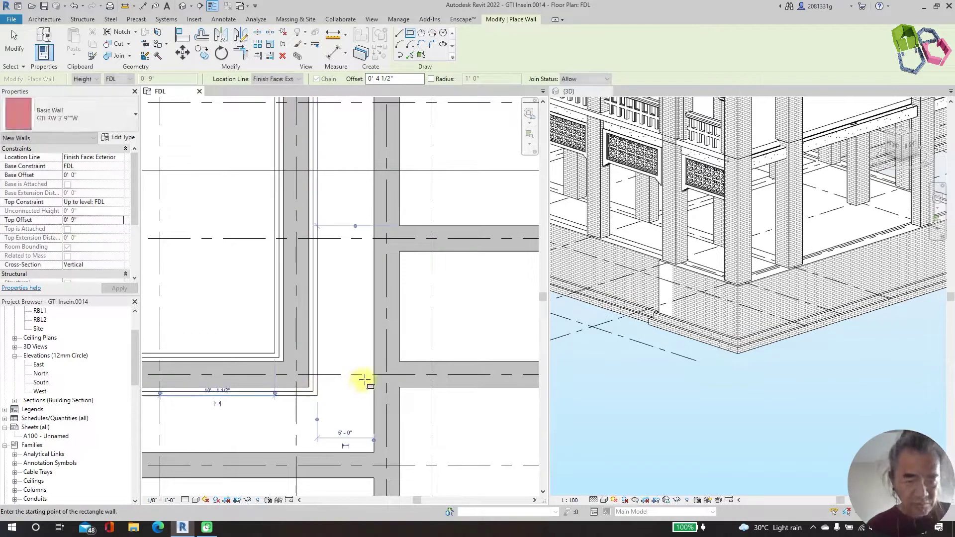
{"action": "key", "text": "Escape"}
Step: Examine the stepped courses around the courtyard from below in the 3D view
{"action": "scroll", "coordinate": [372, 368], "scroll_direction": "down", "scroll_amount": 5}
{"action": "scroll", "coordinate": [717, 270], "scroll_direction": "down", "scroll_amount": 7}
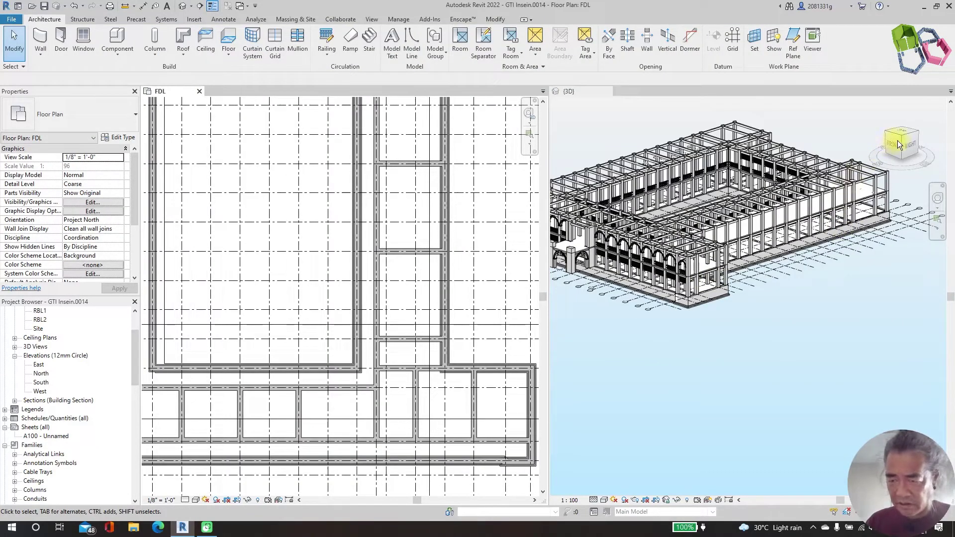
{"action": "left_click", "coordinate": [897, 140]}
{"action": "left_click_drag", "start_coordinate": [903, 126], "coordinate": [909, 92]}
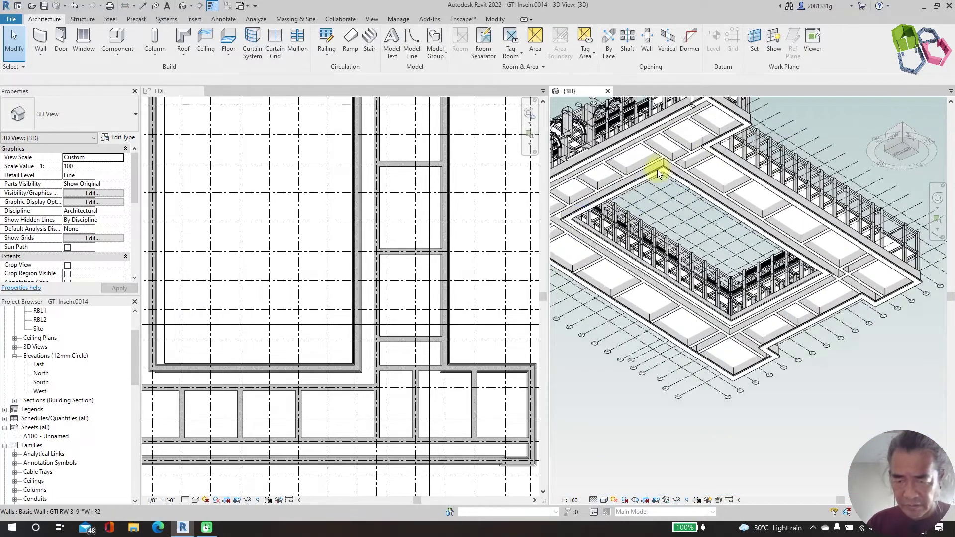
{"action": "scroll", "coordinate": [660, 169], "scroll_direction": "up", "scroll_amount": 5}
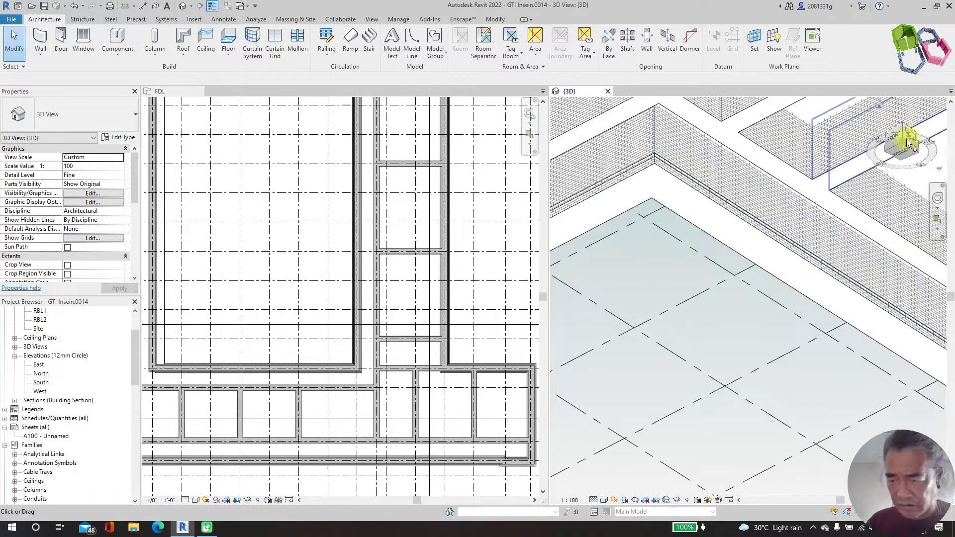
{"action": "left_click_drag", "start_coordinate": [902, 133], "coordinate": [916, 151]}
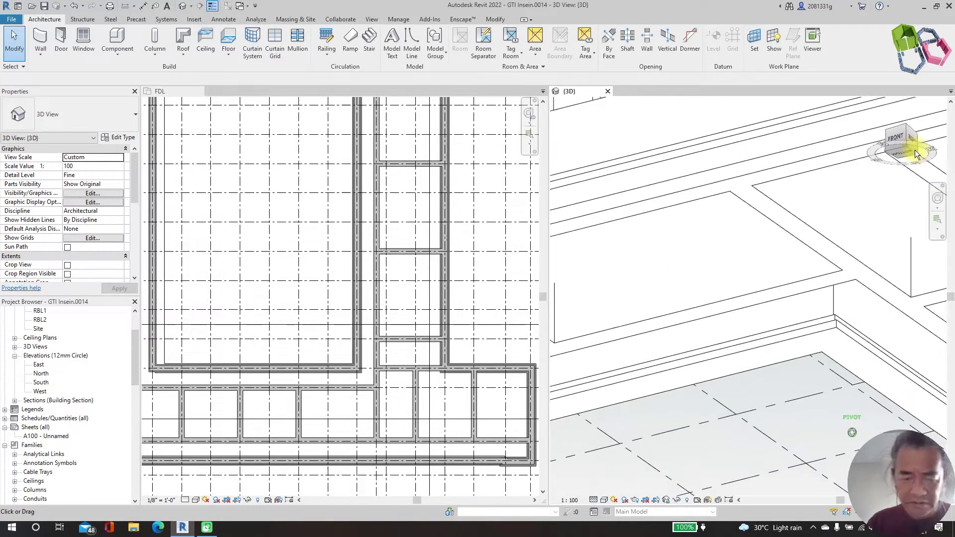
{"action": "scroll", "coordinate": [271, 279], "scroll_direction": "down", "scroll_amount": 5}
{"action": "scroll", "coordinate": [362, 255], "scroll_direction": "up", "scroll_amount": 3}
Step: Start another wall of type GTI RW 3' 0"W with a base offset of 9" and a top offset of 1' 6"
{"action": "left_click", "coordinate": [44, 50]}
{"action": "left_click", "coordinate": [84, 114]}
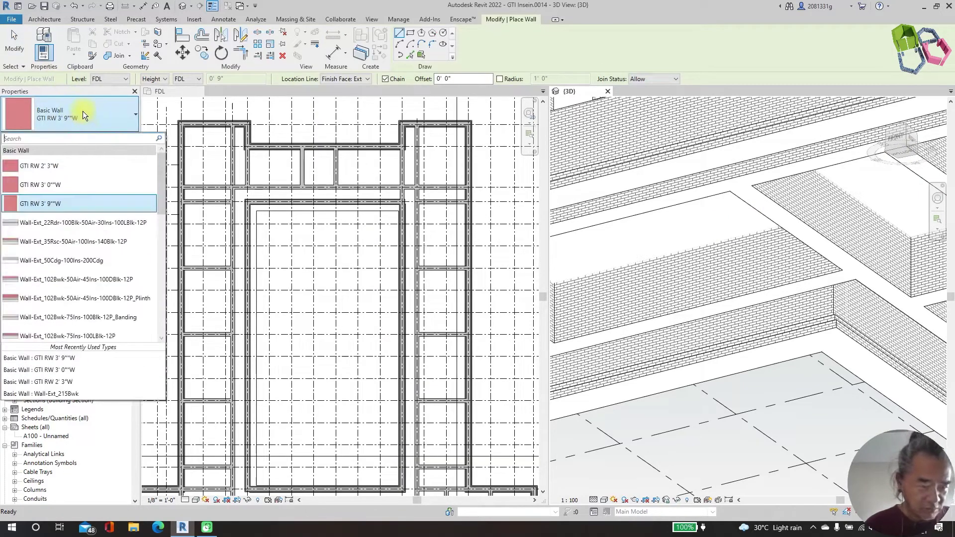
{"action": "left_click", "coordinate": [55, 184]}
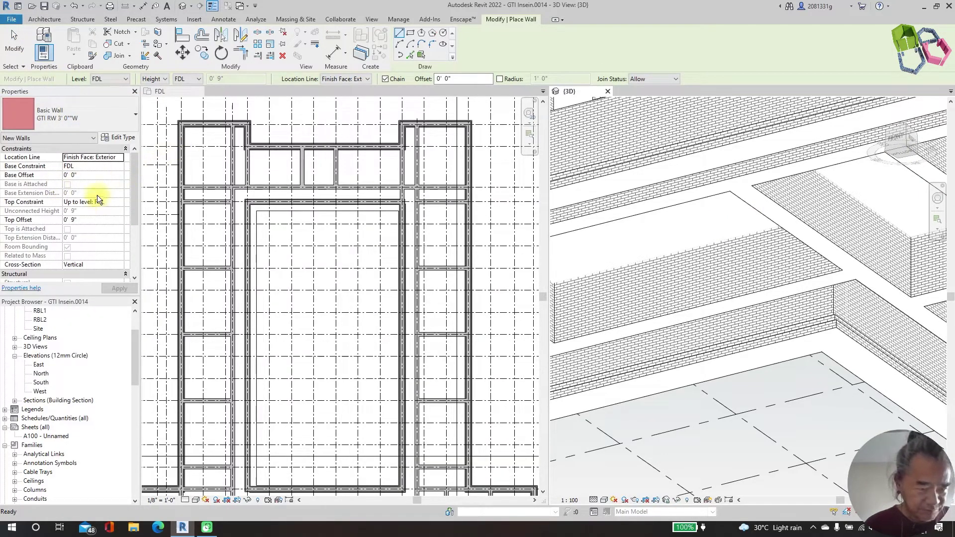
{"action": "left_click", "coordinate": [89, 176]}
{"action": "type", "text": "9"}
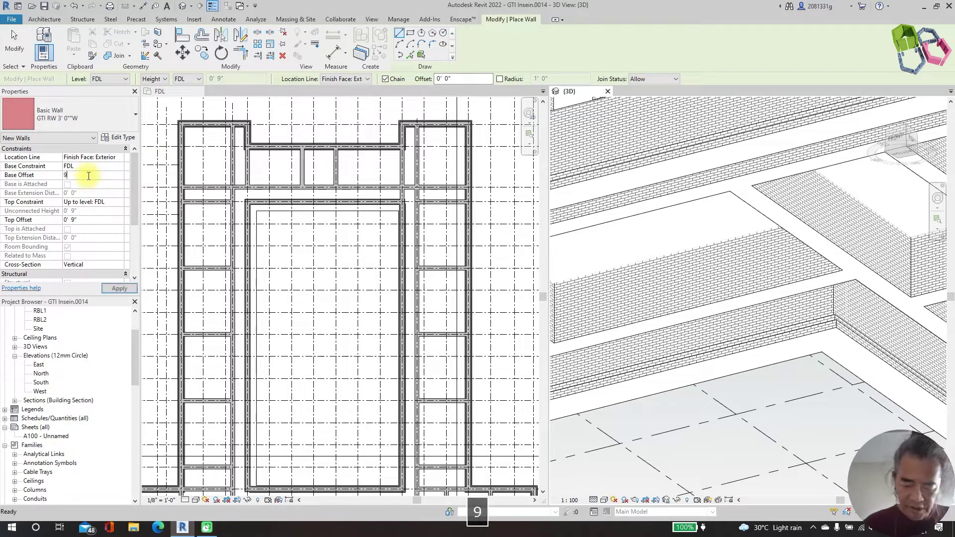
{"action": "type", "text": "'"}
{"action": "left_click", "coordinate": [85, 217]}
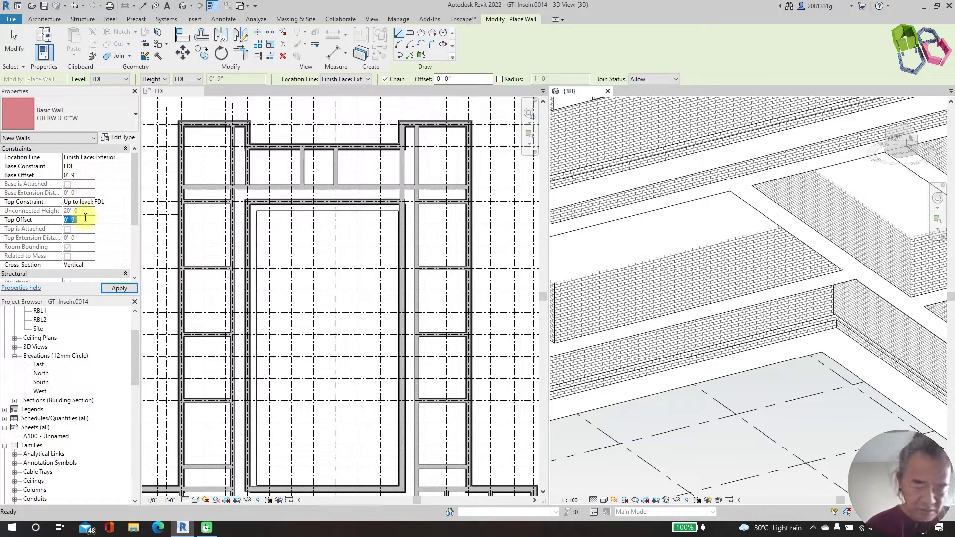
{"action": "type", "text": "1.5"}
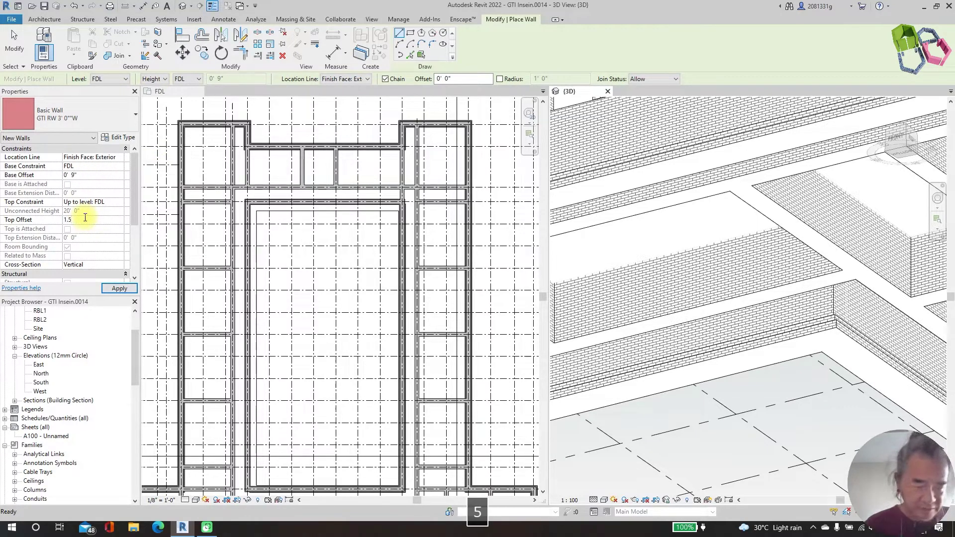
{"action": "left_click", "coordinate": [119, 288]}
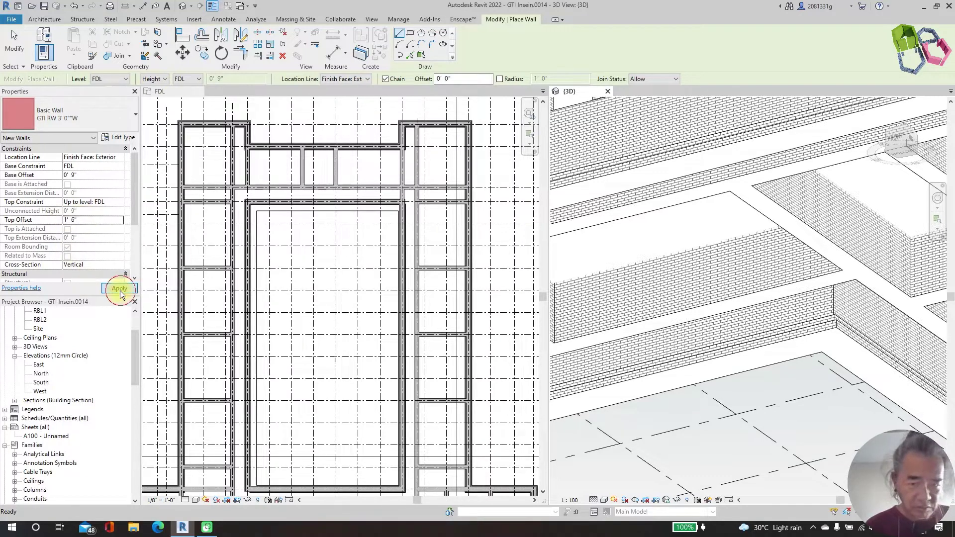
Step: Set the new wall's offset to 4.5"
{"action": "left_click_drag", "start_coordinate": [455, 78], "coordinate": [386, 83]}
{"action": "type", "text": "4.5"}
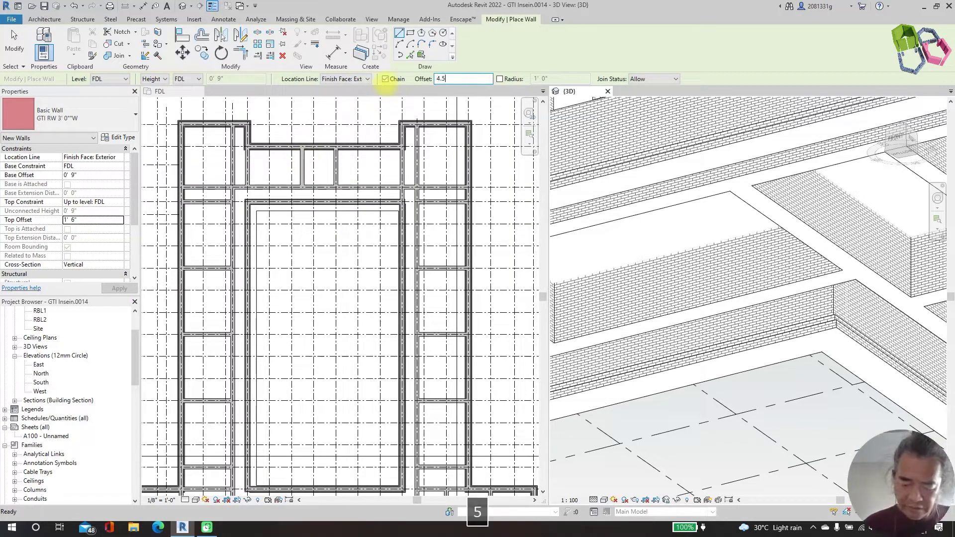
{"action": "type", "text": "\""}
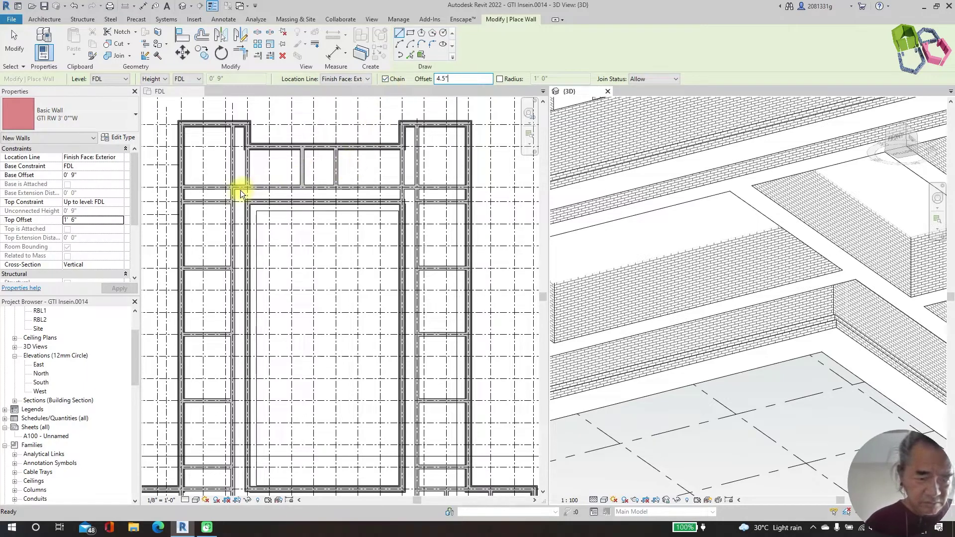
Step: Draw the 3' 0" wall centred with zero offset on the left corridor wall, from the rear perimeter wall to the front corridor wall
{"action": "scroll", "coordinate": [241, 190], "scroll_direction": "up", "scroll_amount": 5}
{"action": "scroll", "coordinate": [288, 82], "scroll_direction": "up", "scroll_amount": 2}
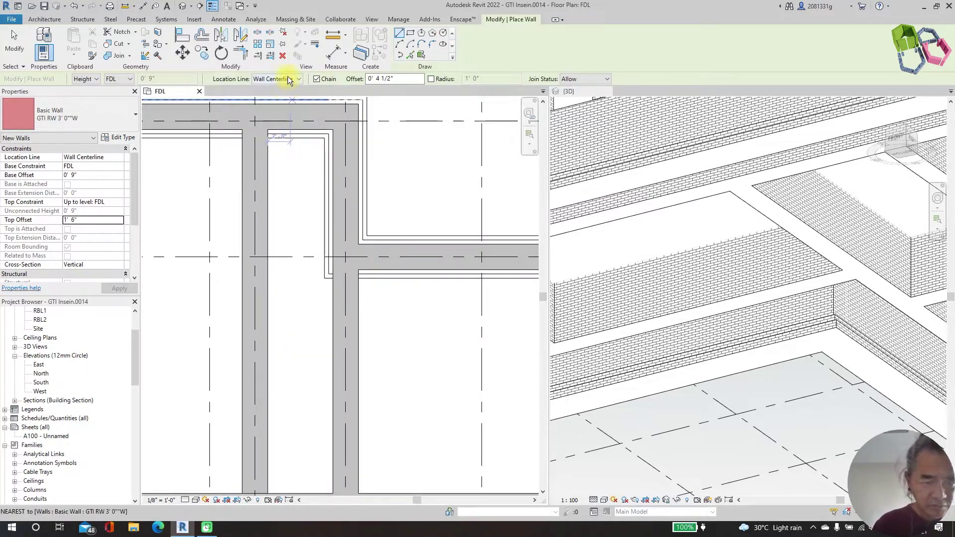
{"action": "left_click", "coordinate": [333, 187]}
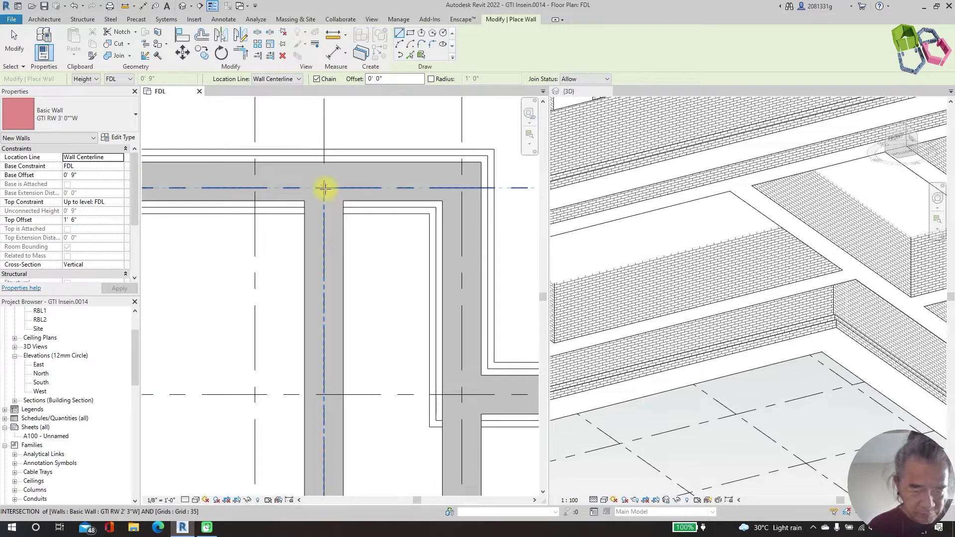
{"action": "left_click", "coordinate": [324, 189]}
{"action": "scroll", "coordinate": [326, 141], "scroll_direction": "down", "scroll_amount": 4}
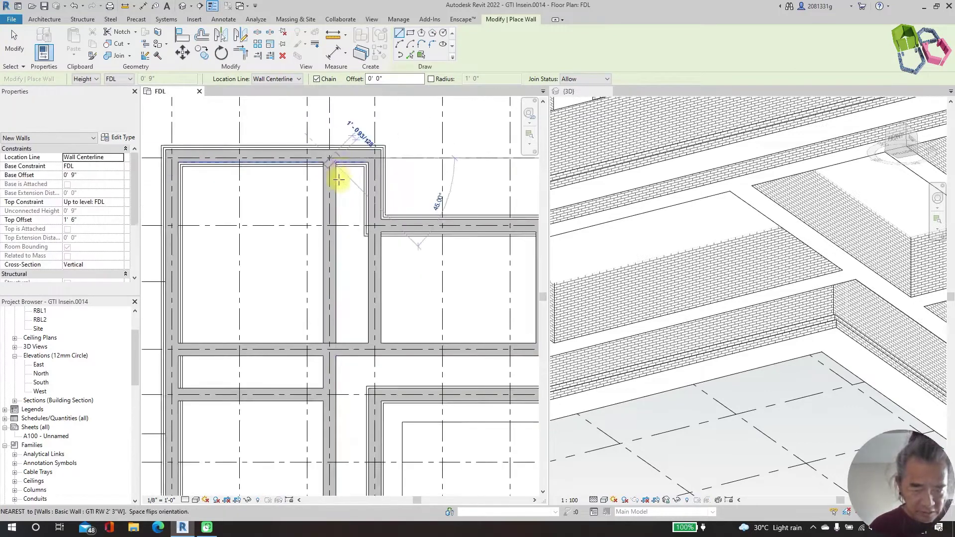
{"action": "scroll", "coordinate": [322, 171], "scroll_direction": "down", "scroll_amount": 2}
{"action": "scroll", "coordinate": [308, 199], "scroll_direction": "down", "scroll_amount": 2}
{"action": "scroll", "coordinate": [323, 333], "scroll_direction": "up", "scroll_amount": 5}
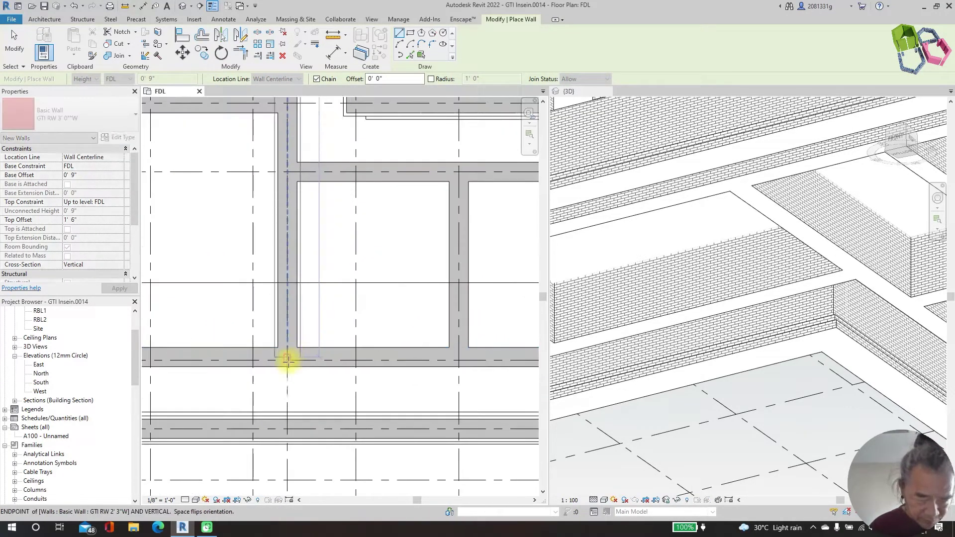
{"action": "scroll", "coordinate": [285, 360], "scroll_direction": "up", "scroll_amount": 5}
{"action": "left_click", "coordinate": [288, 360]}
{"action": "key", "text": "Escape"}
Step: Draw a 3' 0" wall along the cross wall on grid 5, from the left corridor wall to the right corridor wall
{"action": "scroll", "coordinate": [336, 388], "scroll_direction": "down", "scroll_amount": 3}
{"action": "scroll", "coordinate": [332, 300], "scroll_direction": "up", "scroll_amount": 3}
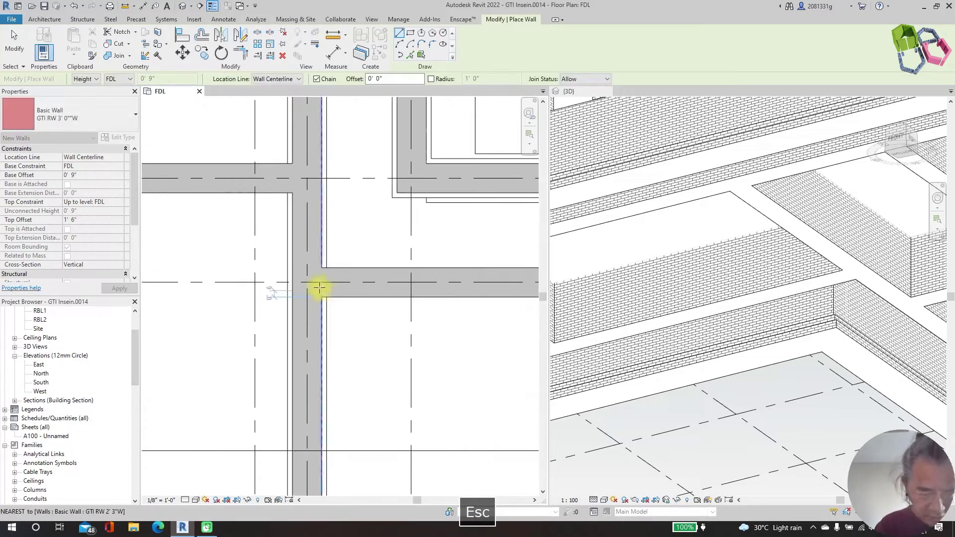
{"action": "left_click", "coordinate": [306, 282]}
{"action": "scroll", "coordinate": [192, 263], "scroll_direction": "down", "scroll_amount": 4}
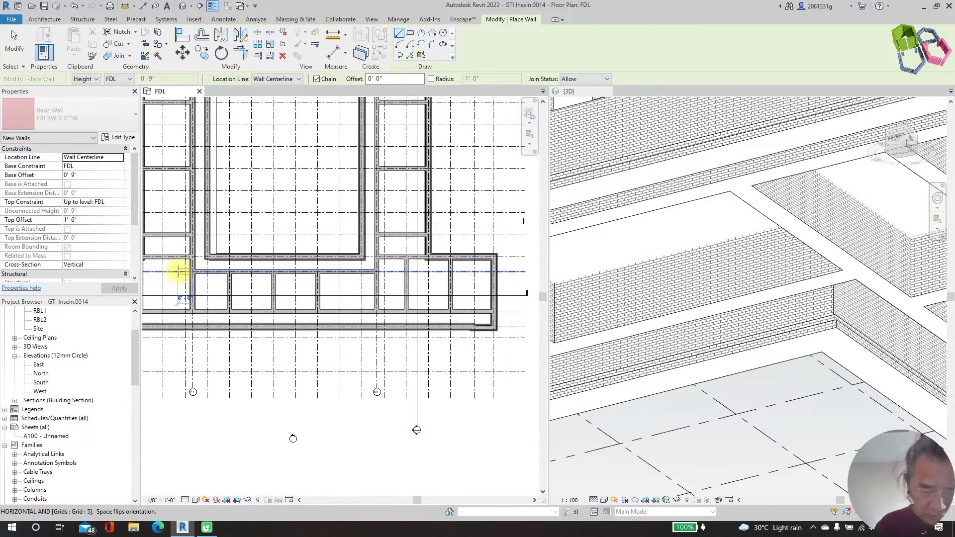
{"action": "scroll", "coordinate": [346, 275], "scroll_direction": "up", "scroll_amount": 4}
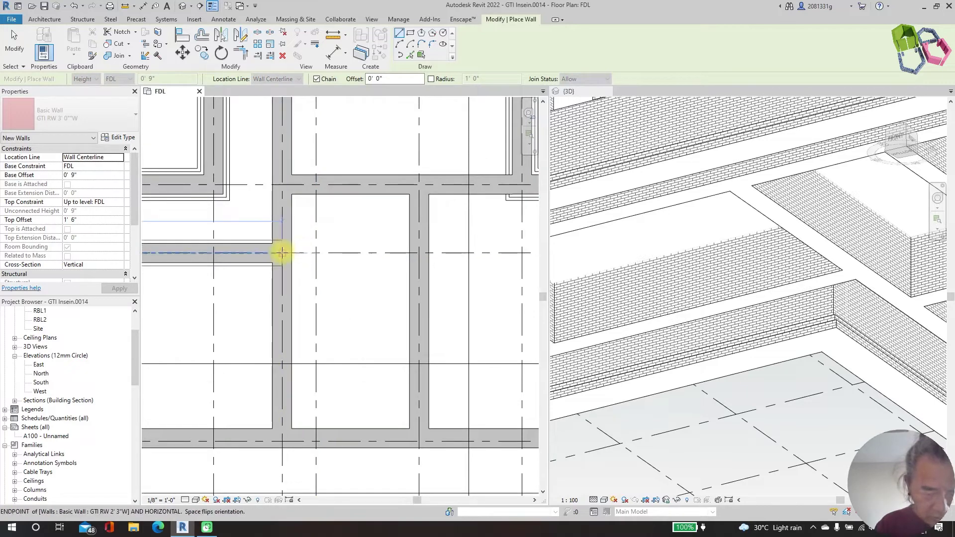
{"action": "key", "text": "Escape"}
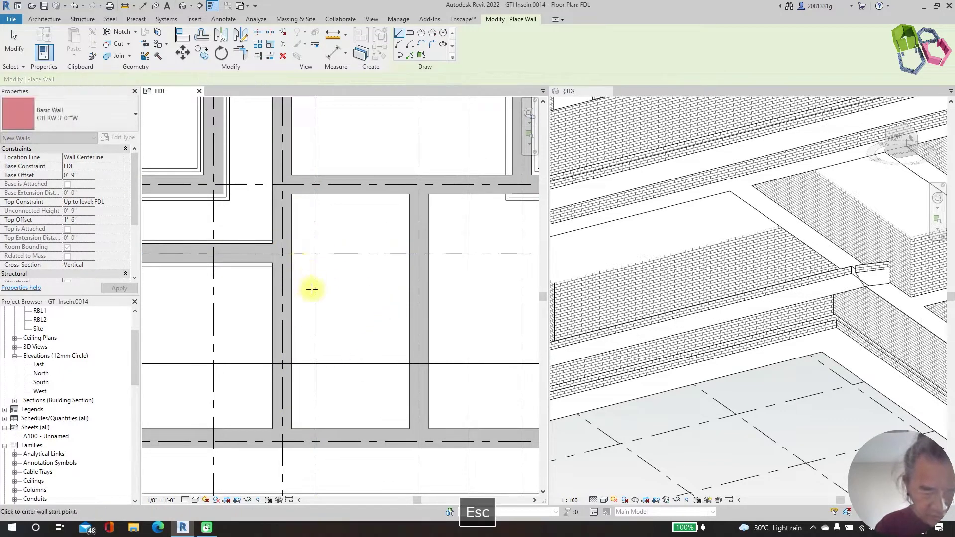
Step: Draw a 3' 0" wall along the right corridor wall, from the front corridor wall up to the rear perimeter wall
{"action": "scroll", "coordinate": [322, 389], "scroll_direction": "down", "scroll_amount": 2}
{"action": "scroll", "coordinate": [296, 395], "scroll_direction": "up", "scroll_amount": 3}
{"action": "key", "text": "Escape"}
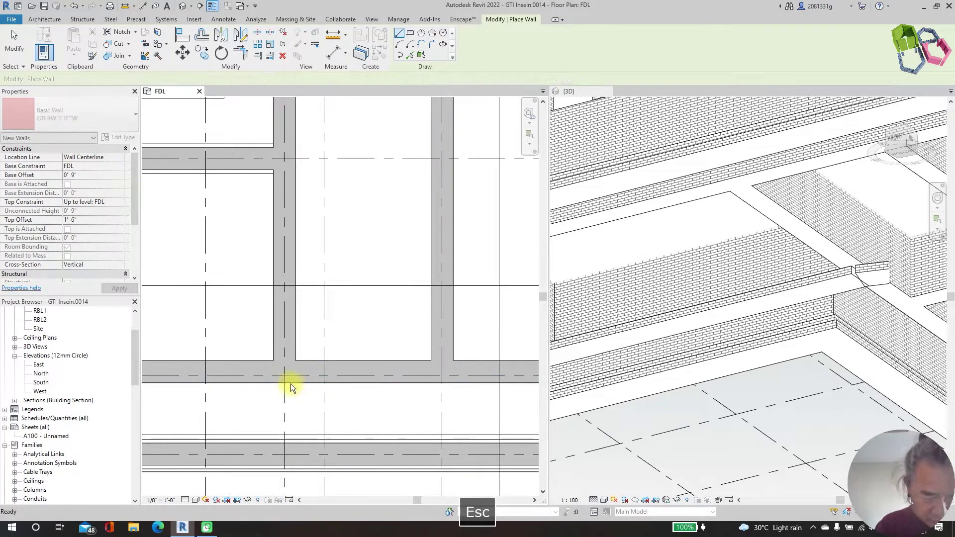
{"action": "left_click", "coordinate": [284, 378]}
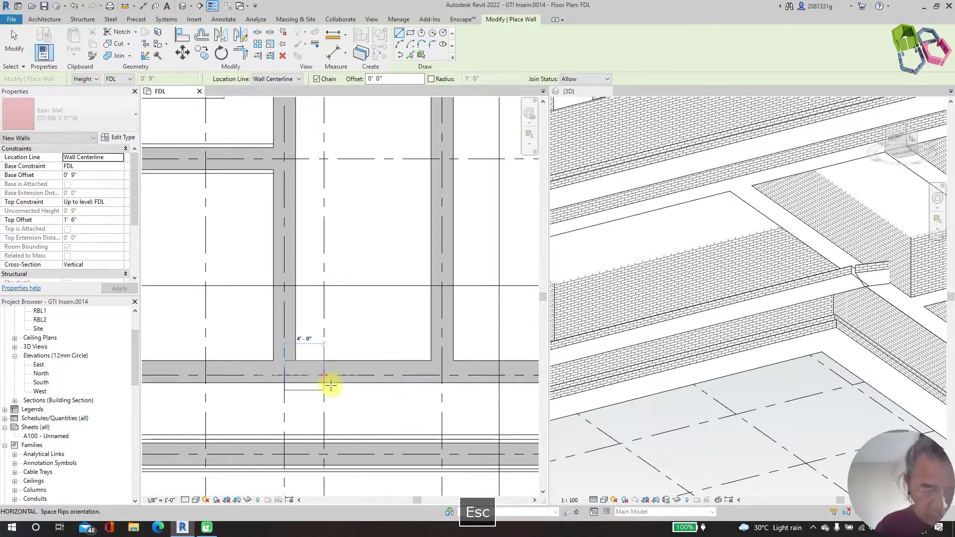
{"action": "scroll", "coordinate": [333, 386], "scroll_direction": "down", "scroll_amount": 5}
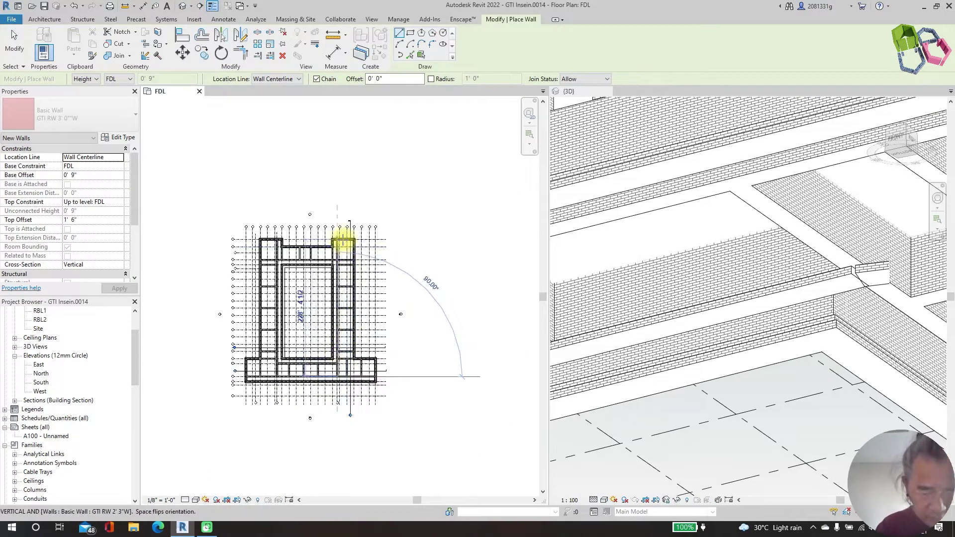
{"action": "scroll", "coordinate": [341, 238], "scroll_direction": "up", "scroll_amount": 5}
{"action": "left_click", "coordinate": [360, 256]}
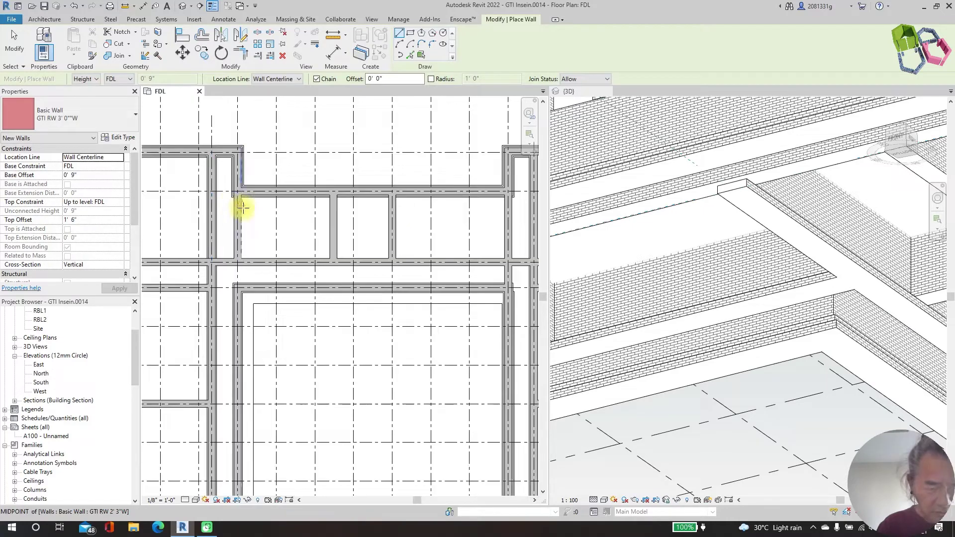
Step: Draw a 22' long, 3' 0" wide wall from the left end of the recessed rear wall to the cross wall in front of it
{"action": "scroll", "coordinate": [240, 205], "scroll_direction": "up", "scroll_amount": 3}
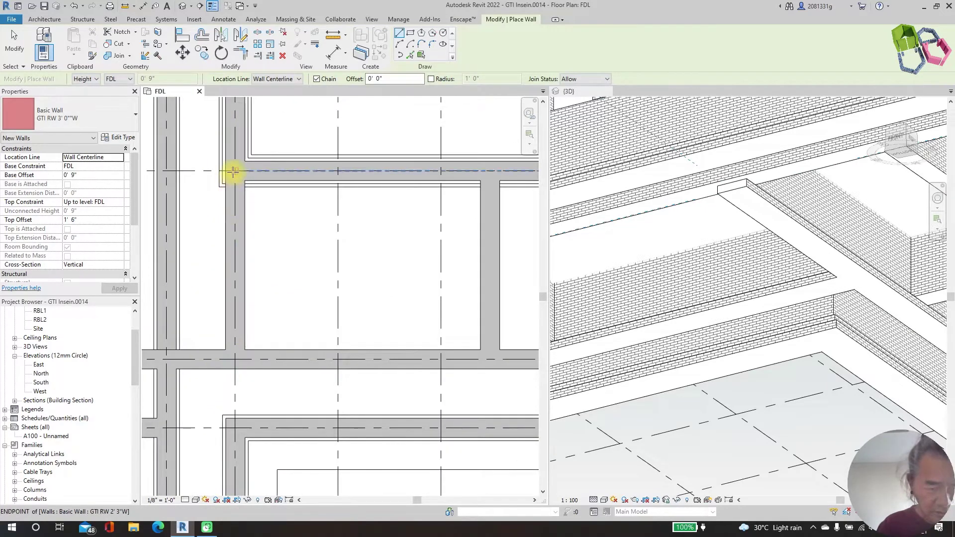
{"action": "left_click", "coordinate": [232, 178]}
{"action": "left_click", "coordinate": [236, 358]}
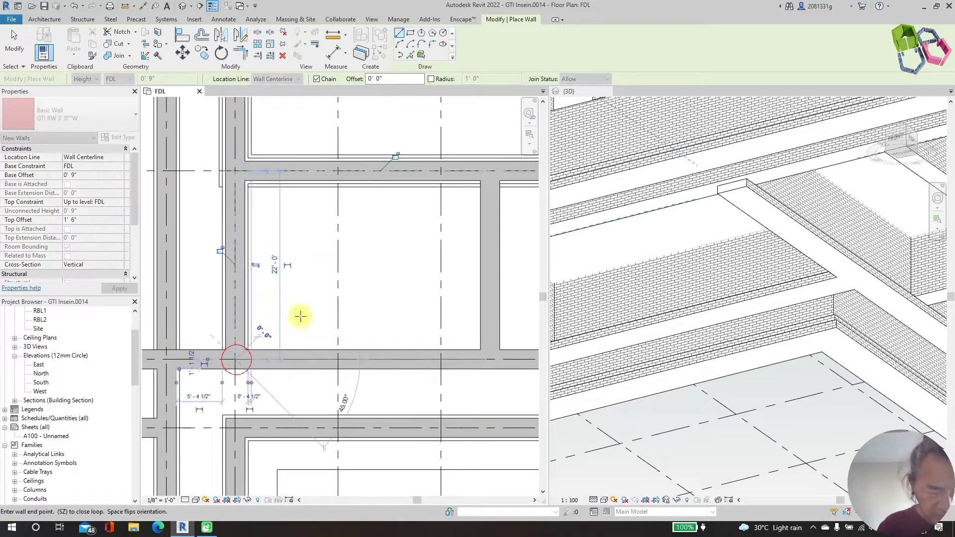
{"action": "scroll", "coordinate": [260, 264], "scroll_direction": "down", "scroll_amount": 3}
{"action": "key", "text": "Escape"}
{"action": "scroll", "coordinate": [363, 192], "scroll_direction": "up", "scroll_amount": 5}
Step: Draw a 3' 0" wall along the outermost partition of the front right wing, from its rear wall to the front corridor wall
{"action": "left_click", "coordinate": [360, 186]}
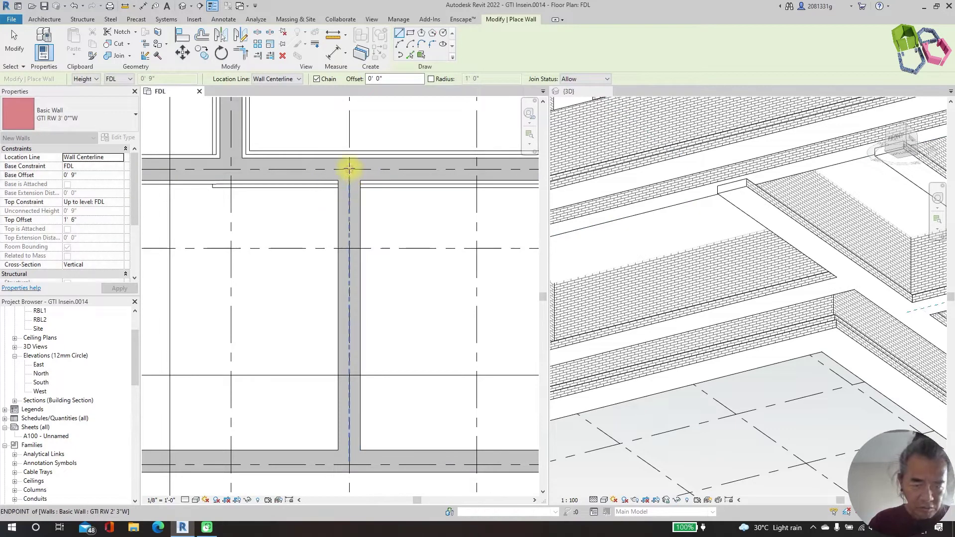
{"action": "scroll", "coordinate": [346, 188], "scroll_direction": "down", "scroll_amount": 3}
{"action": "scroll", "coordinate": [343, 344], "scroll_direction": "up", "scroll_amount": 3}
{"action": "left_click", "coordinate": [343, 344]}
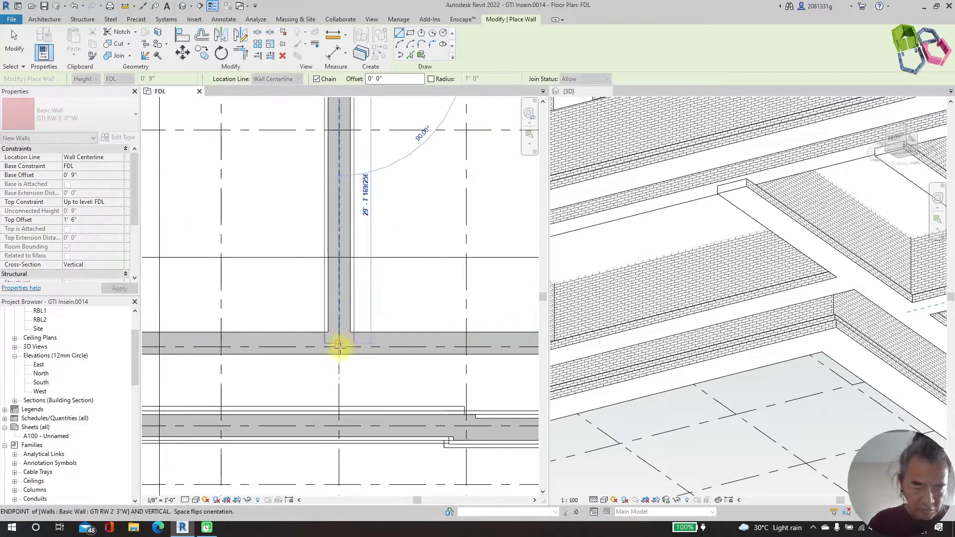
{"action": "key", "text": "Escape"}
{"action": "scroll", "coordinate": [363, 261], "scroll_direction": "down", "scroll_amount": 4}
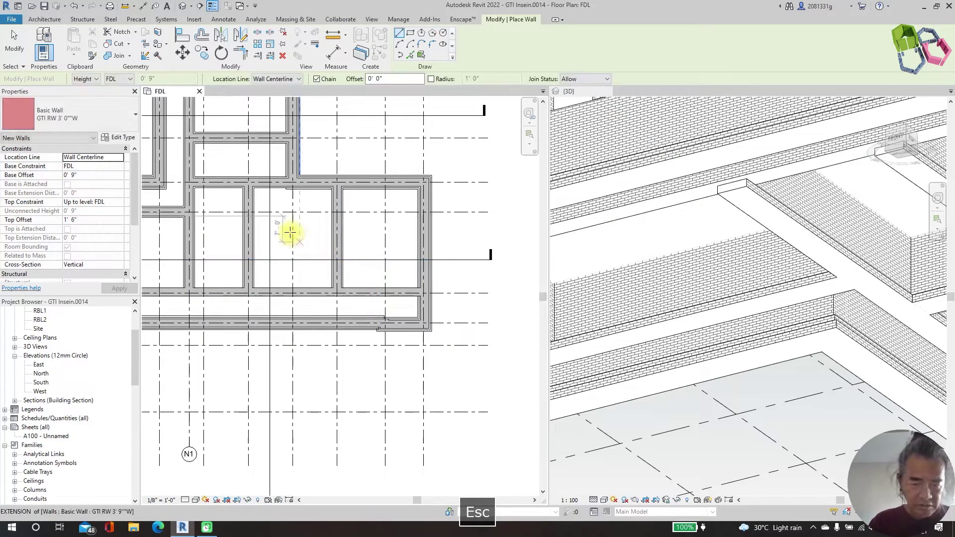
{"action": "key", "text": "Escape"}
{"action": "scroll", "coordinate": [270, 190], "scroll_direction": "up", "scroll_amount": 5}
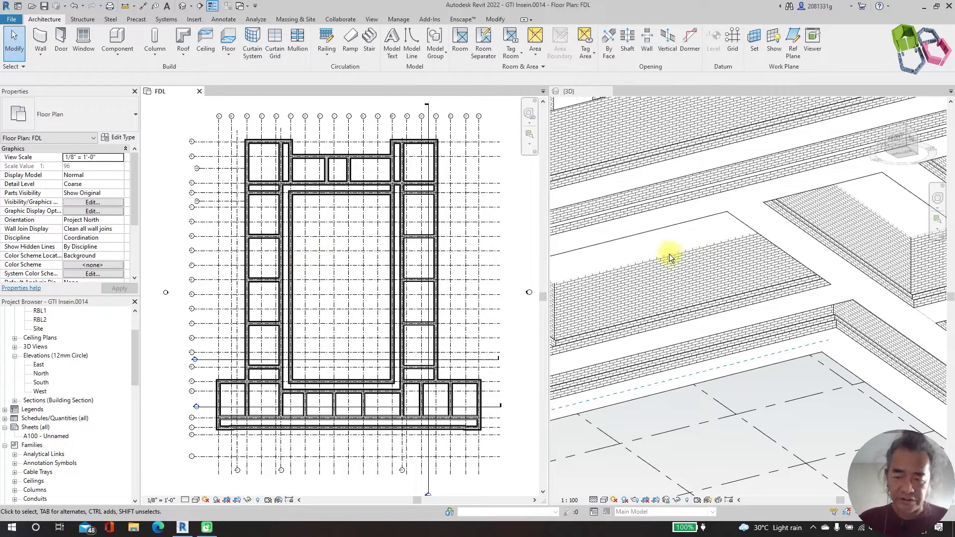
Step: Inspect the stepped foundation courses around the building in the 3D view
{"action": "scroll", "coordinate": [675, 251], "scroll_direction": "down", "scroll_amount": 6}
{"action": "scroll", "coordinate": [770, 294], "scroll_direction": "up", "scroll_amount": 5}
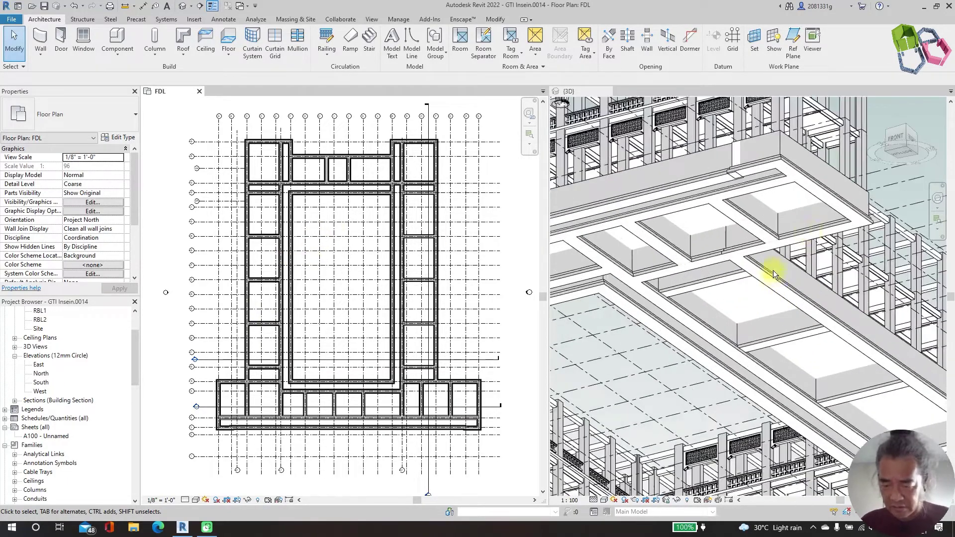
{"action": "scroll", "coordinate": [784, 226], "scroll_direction": "down", "scroll_amount": 2}
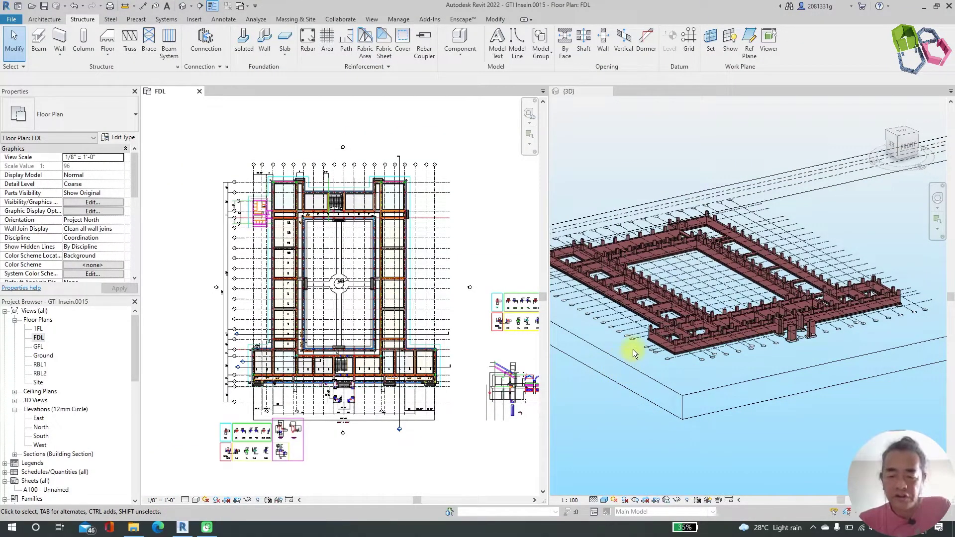
{"action": "scroll", "coordinate": [712, 363], "scroll_direction": "up", "scroll_amount": 5}
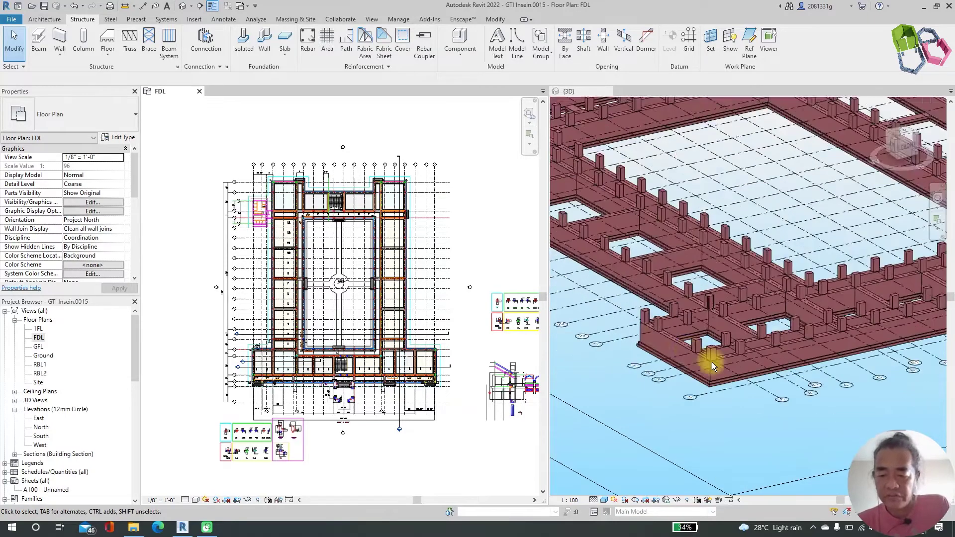
{"action": "scroll", "coordinate": [713, 363], "scroll_direction": "up", "scroll_amount": 2}
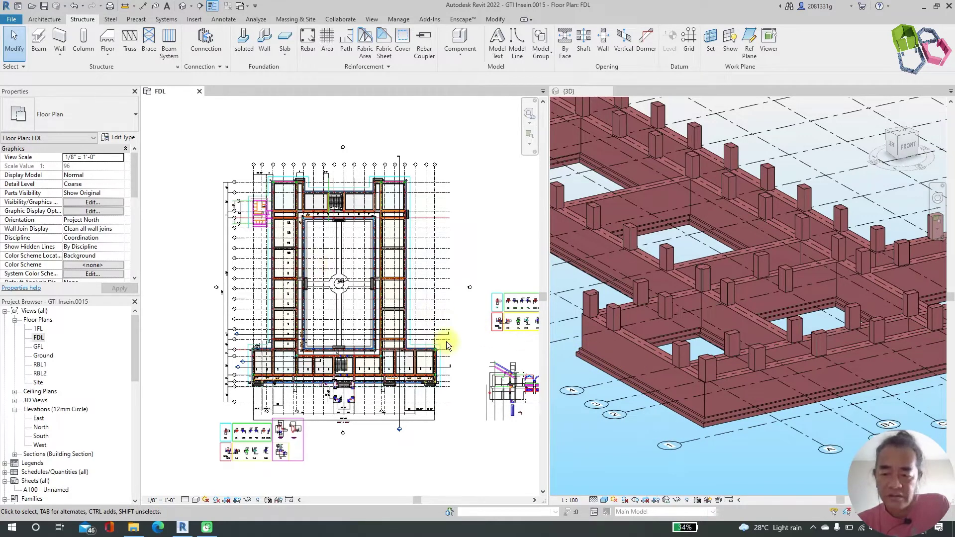
Step: Examine the foundation section detail on the FDL plan for the stepped brickwork outline and the footing's width and depth
{"action": "scroll", "coordinate": [434, 336], "scroll_direction": "down", "scroll_amount": 4}
{"action": "scroll", "coordinate": [434, 336], "scroll_direction": "up", "scroll_amount": 8}
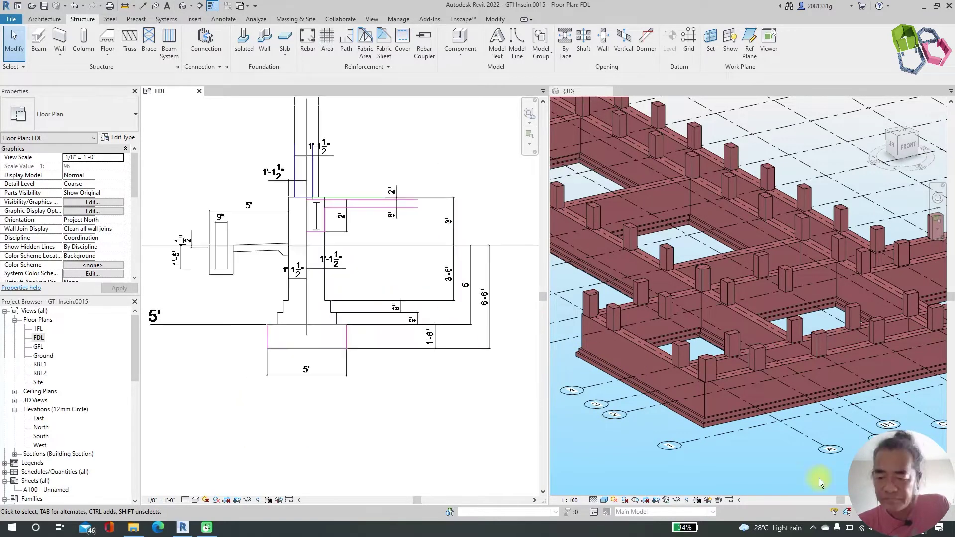
{"action": "left_click", "coordinate": [277, 325]}
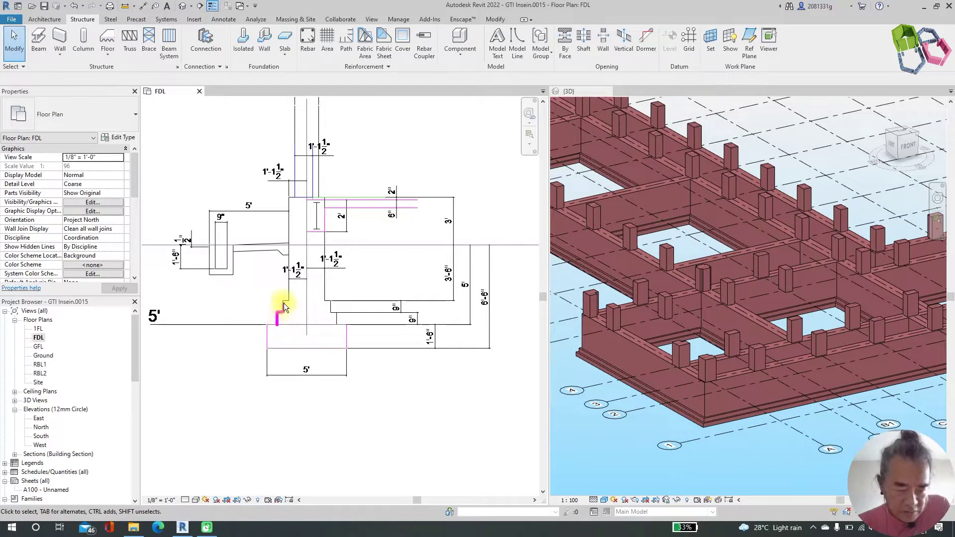
{"action": "left_click_drag", "start_coordinate": [286, 300], "coordinate": [289, 248]}
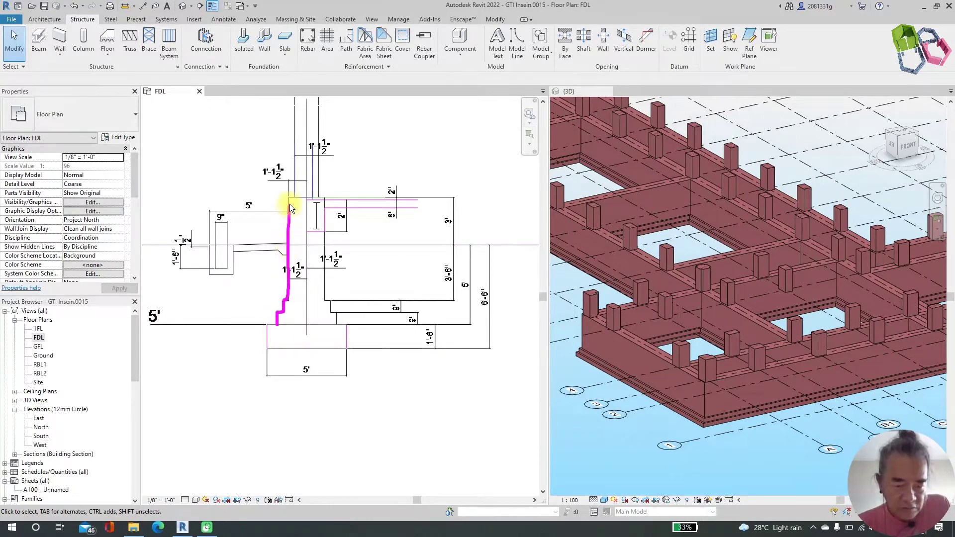
{"action": "left_click_drag", "start_coordinate": [322, 198], "coordinate": [323, 264]}
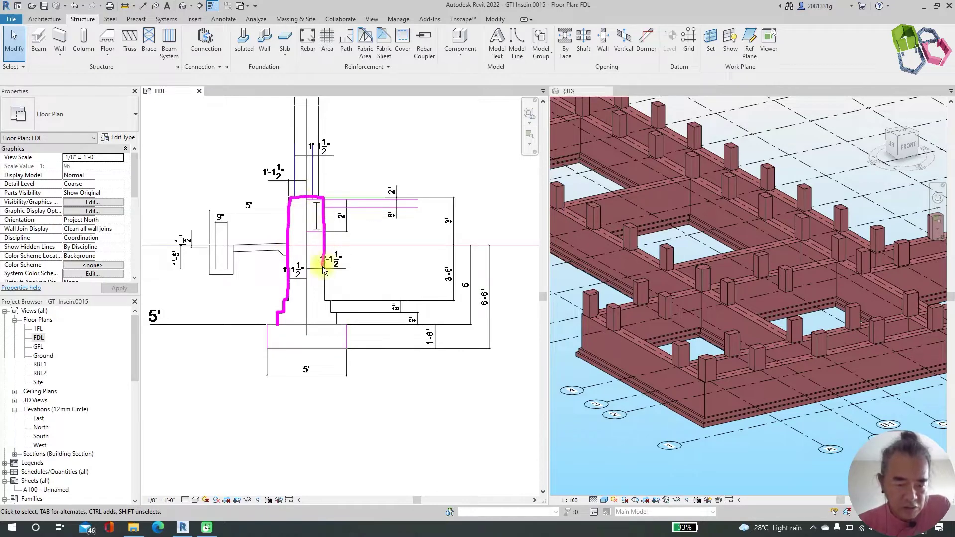
{"action": "mouse_move", "coordinate": [332, 301]}
{"action": "left_mouse_down"}
{"action": "mouse_move", "coordinate": [338, 323]}
{"action": "mouse_move", "coordinate": [276, 324]}
{"action": "left_mouse_up"}
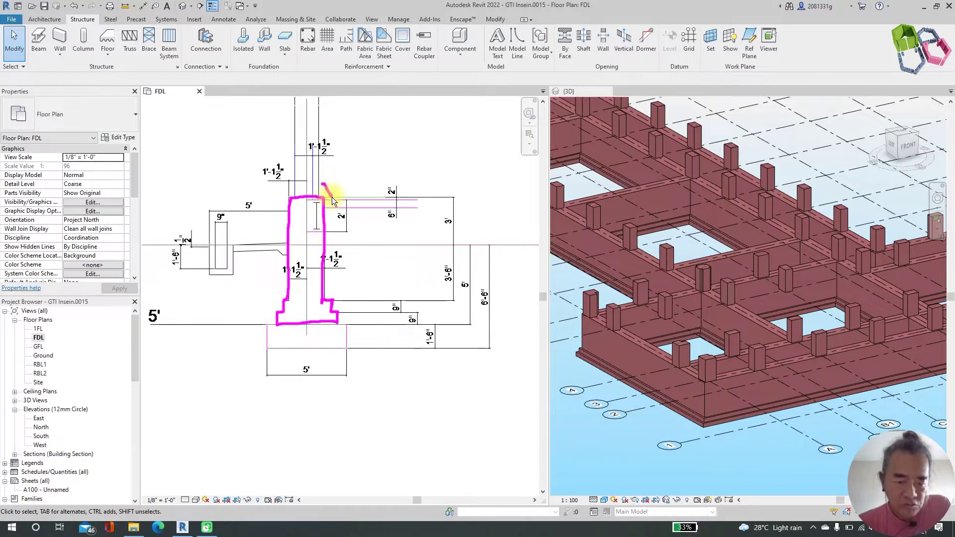
{"action": "left_click_drag", "start_coordinate": [342, 177], "coordinate": [321, 182]}
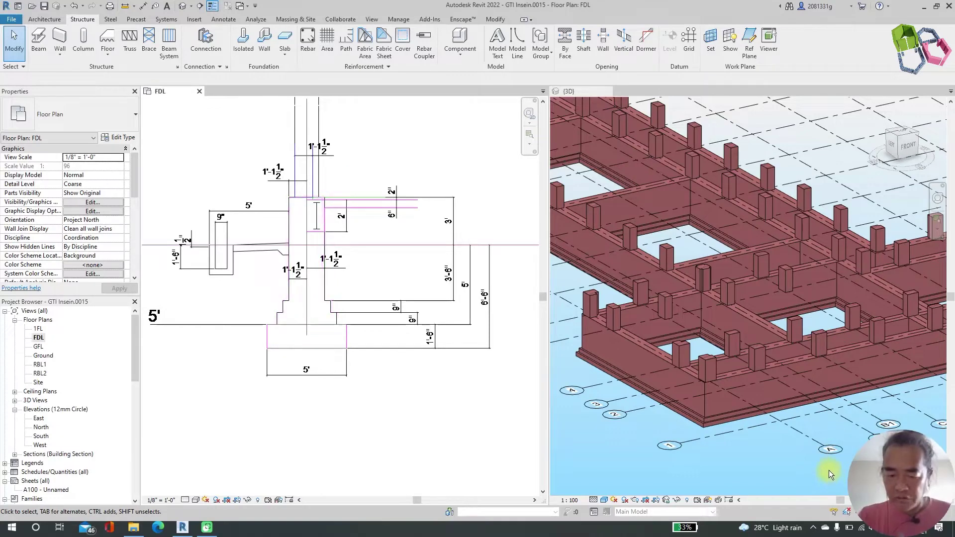
{"action": "left_click_drag", "start_coordinate": [264, 327], "coordinate": [273, 327]}
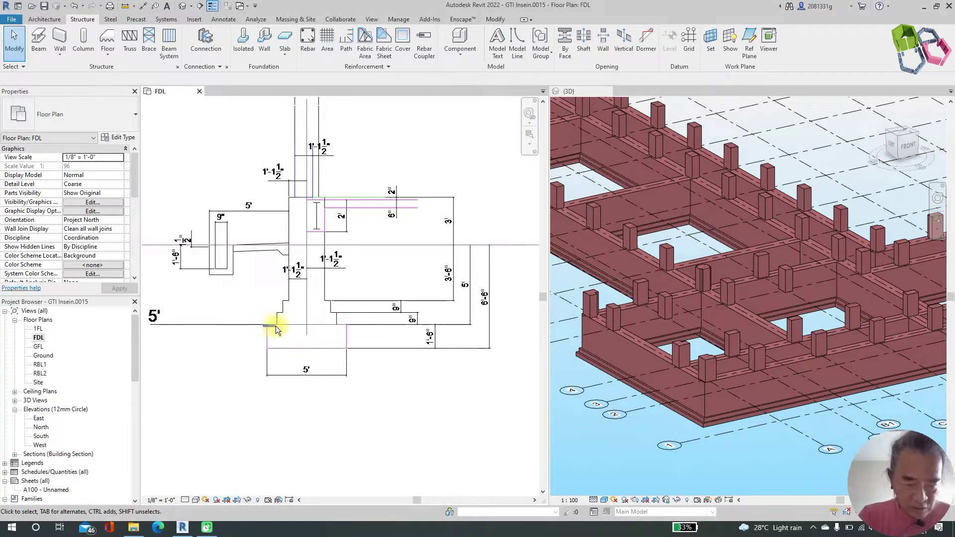
{"action": "mouse_move", "coordinate": [348, 326]}
{"action": "left_mouse_down"}
{"action": "mouse_move", "coordinate": [347, 348]}
{"action": "mouse_move", "coordinate": [275, 351]}
{"action": "left_mouse_up"}
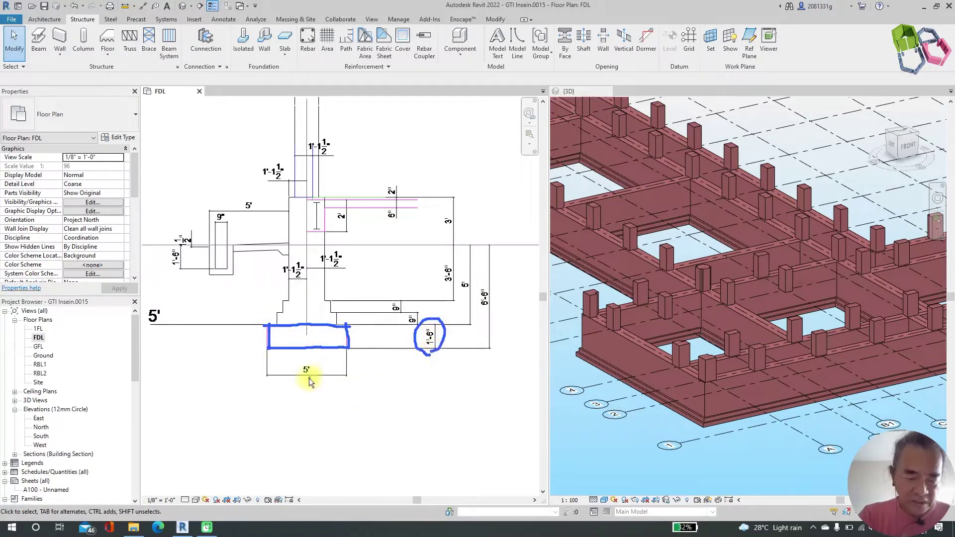
{"action": "mouse_move", "coordinate": [301, 384]}
{"action": "left_mouse_down"}
{"action": "mouse_move", "coordinate": [312, 369]}
{"action": "mouse_move", "coordinate": [280, 404]}
{"action": "mouse_move", "coordinate": [298, 398]}
{"action": "left_mouse_up"}
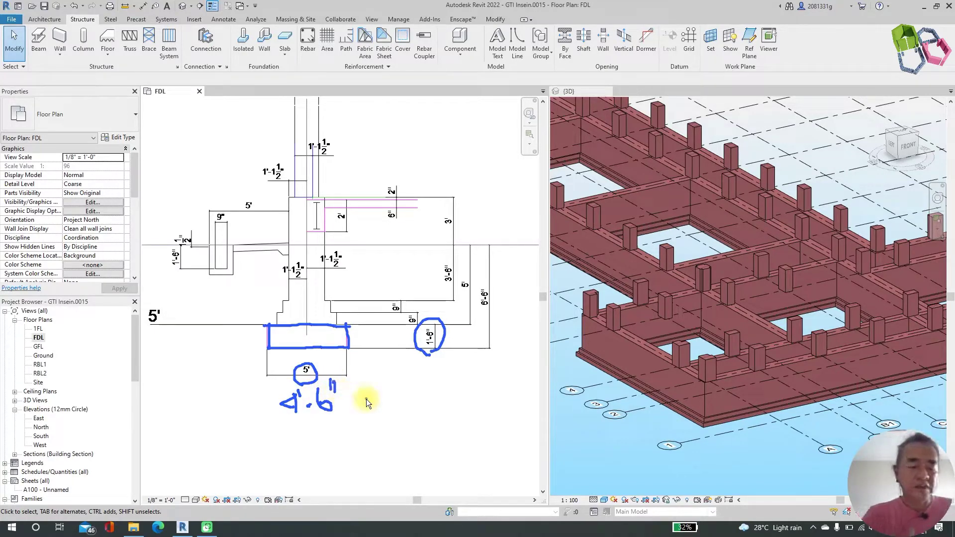
{"action": "left_click_drag", "start_coordinate": [297, 386], "coordinate": [315, 384]}
{"action": "left_click_drag", "start_coordinate": [297, 391], "coordinate": [322, 391]}
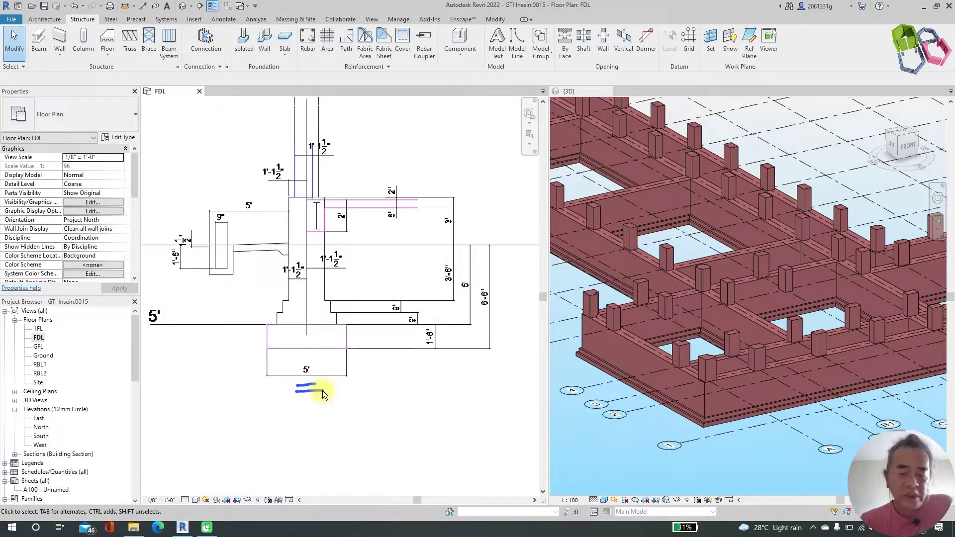
{"action": "key", "text": "e"}
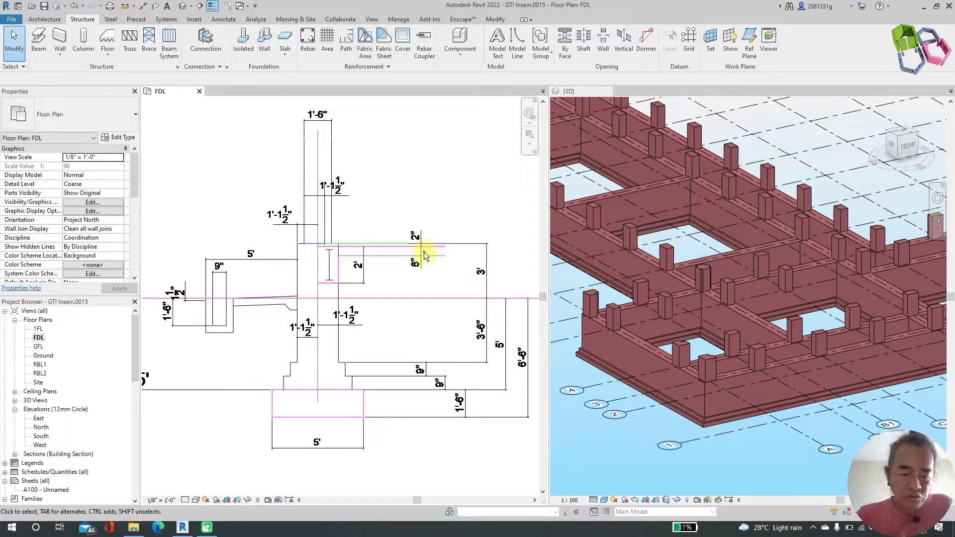
Step: Cut a building section across the front left wing just in front of grid 5, and open its section view
{"action": "scroll", "coordinate": [222, 274], "scroll_direction": "down", "scroll_amount": 5}
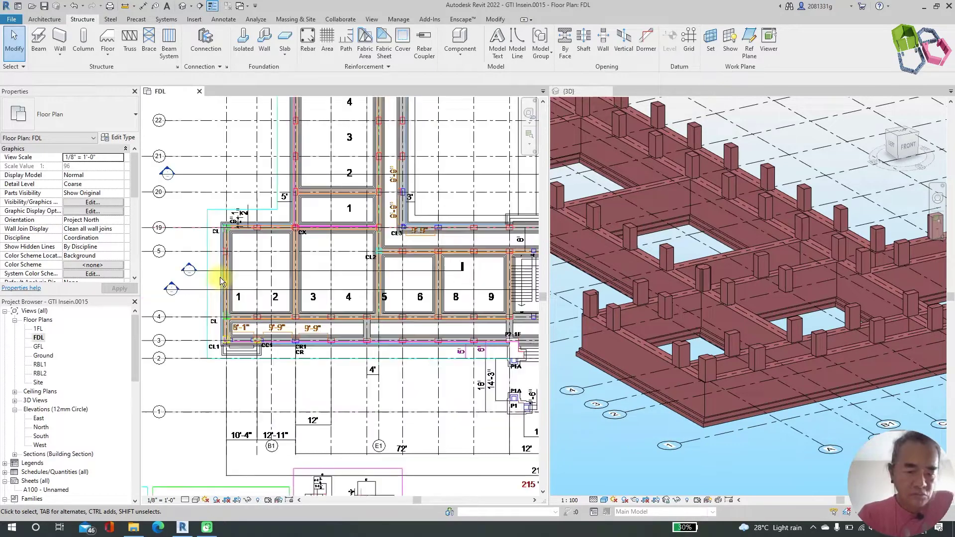
{"action": "scroll", "coordinate": [222, 282], "scroll_direction": "down", "scroll_amount": 3}
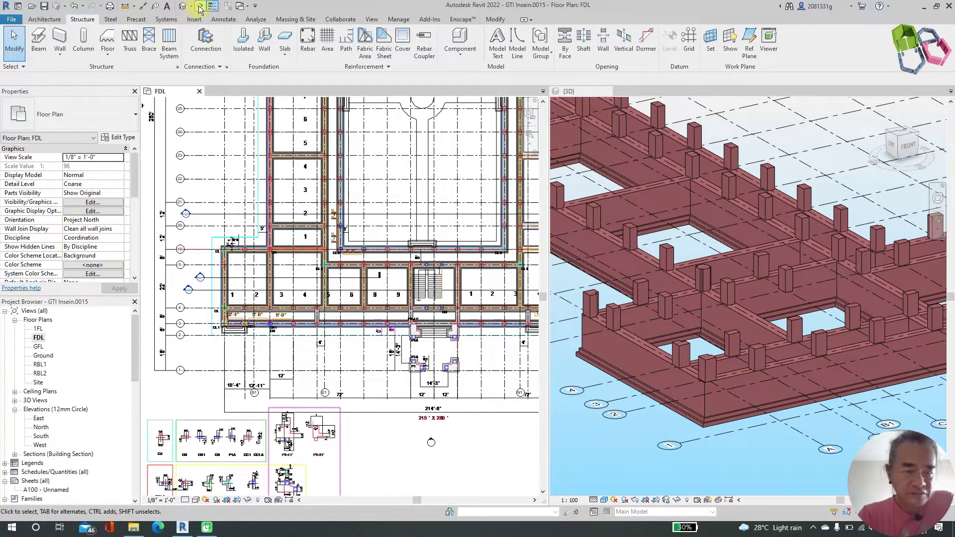
{"action": "left_click", "coordinate": [200, 7]}
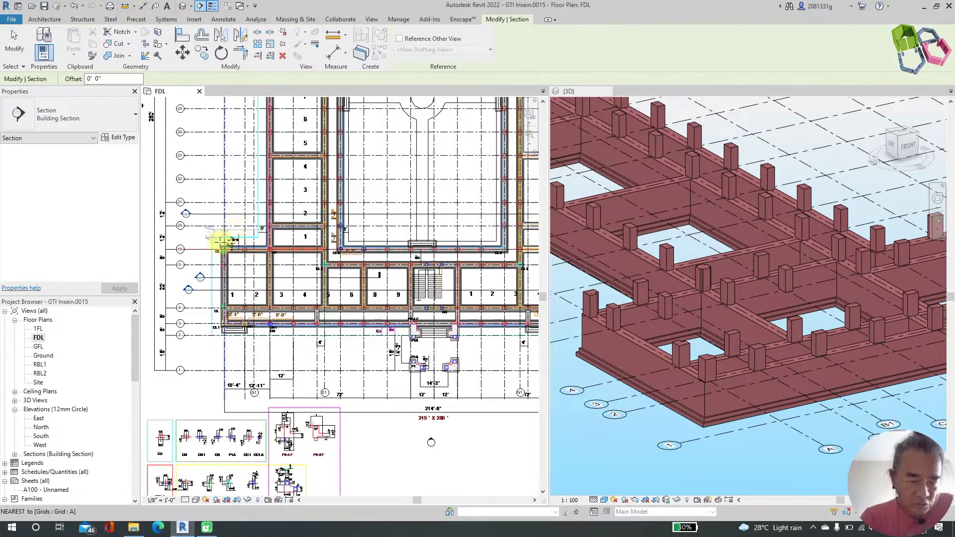
{"action": "scroll", "coordinate": [219, 275], "scroll_direction": "up", "scroll_amount": 3}
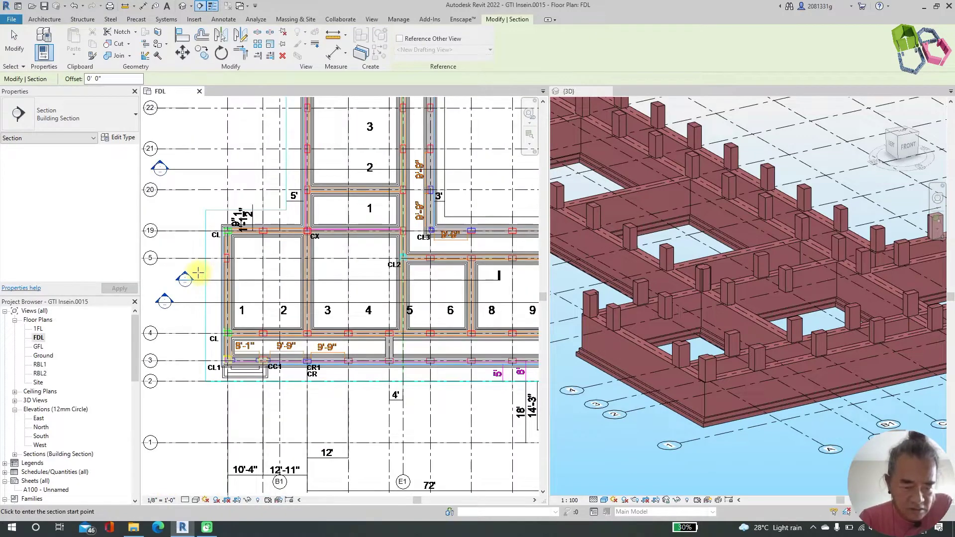
{"action": "left_click", "coordinate": [198, 273]}
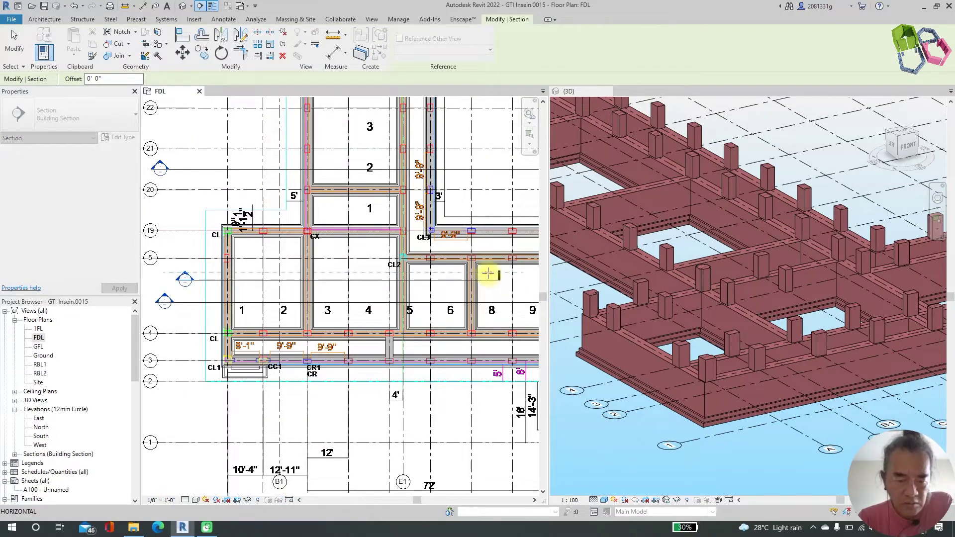
{"action": "key", "text": "Escape"}
{"action": "key", "text": "Escape"}
{"action": "double_click", "coordinate": [192, 267]}
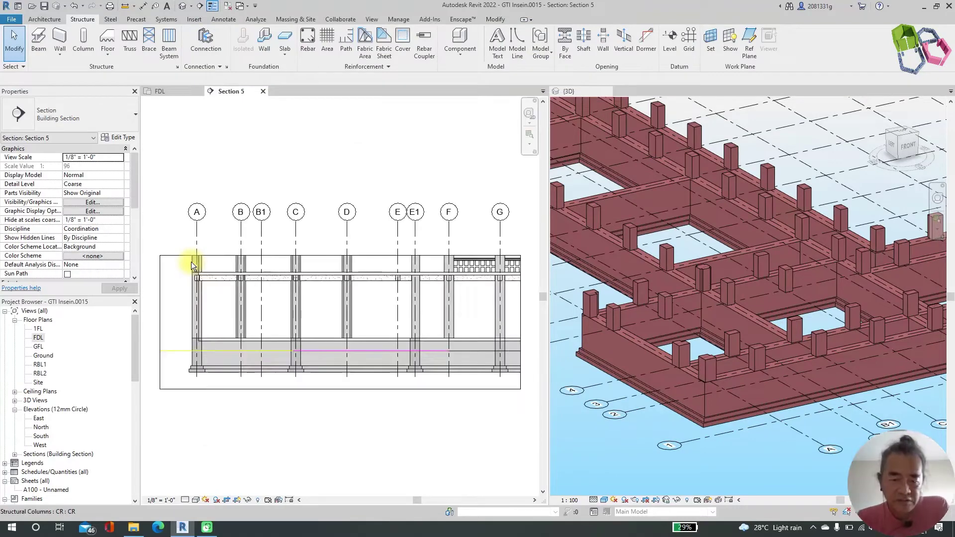
Step: Start an aligned dimension at the foundation walls in the section view
{"action": "key", "text": "d"}
{"action": "key", "text": "i"}
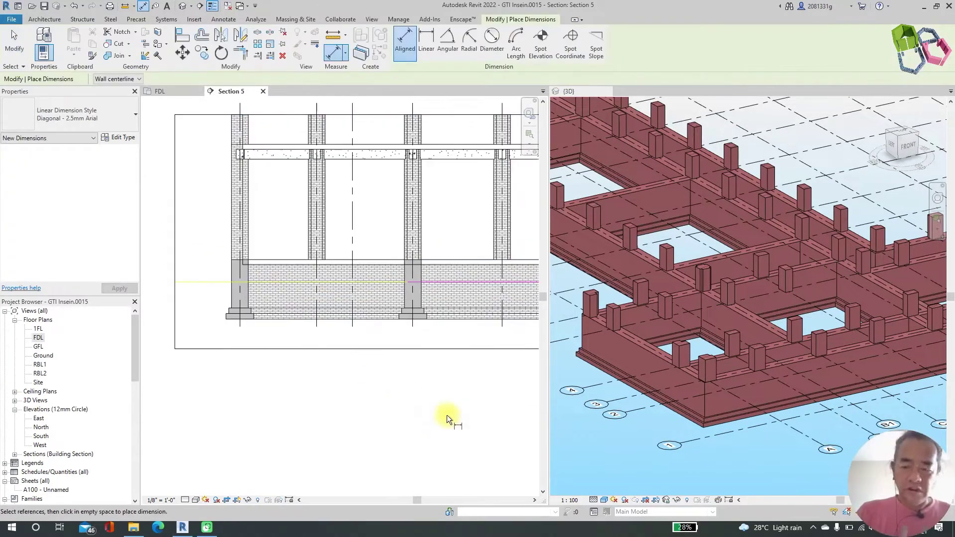
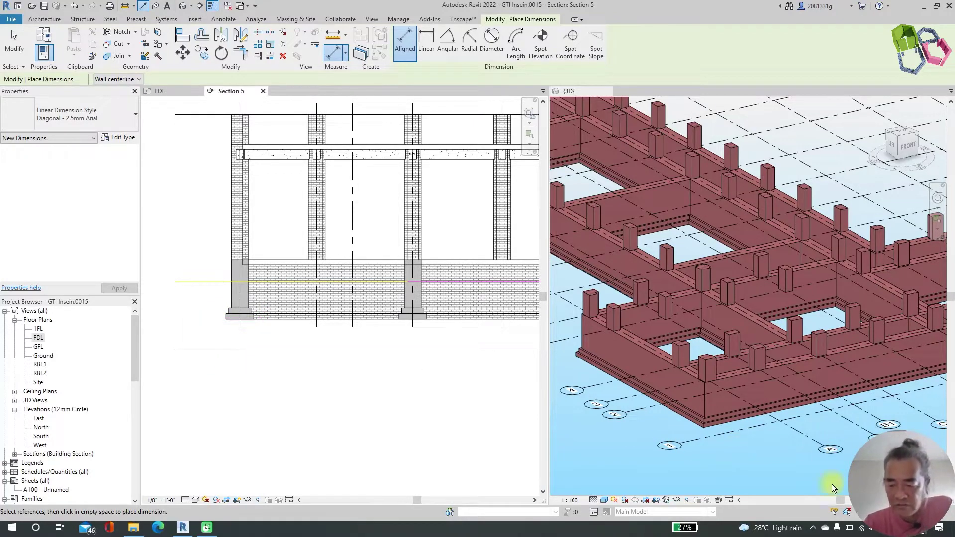
Step: Dimension the full width of the lowest stepped foundation course at grid A in the section view, placing the dimension below the wall
{"action": "scroll", "coordinate": [225, 316], "scroll_direction": "up", "scroll_amount": 5}
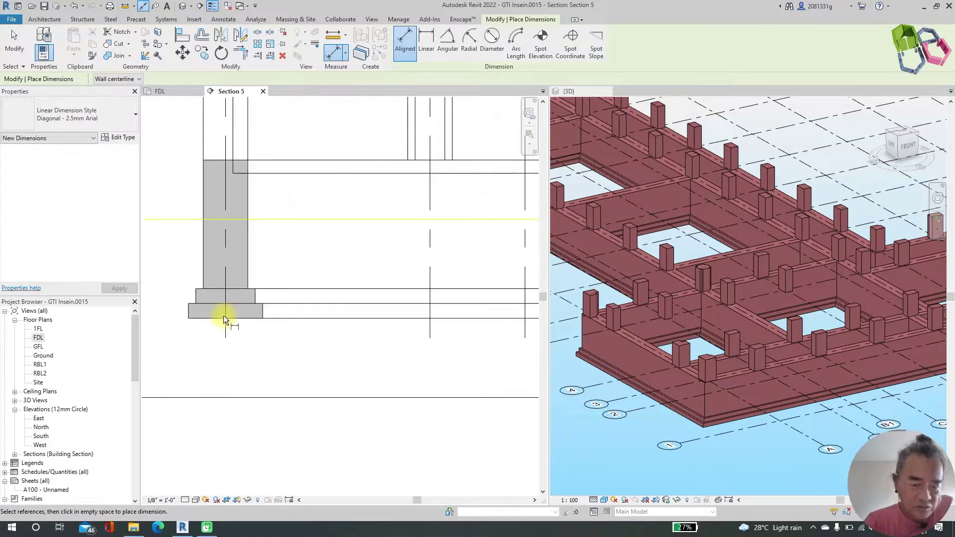
{"action": "scroll", "coordinate": [254, 321], "scroll_direction": "up", "scroll_amount": 5}
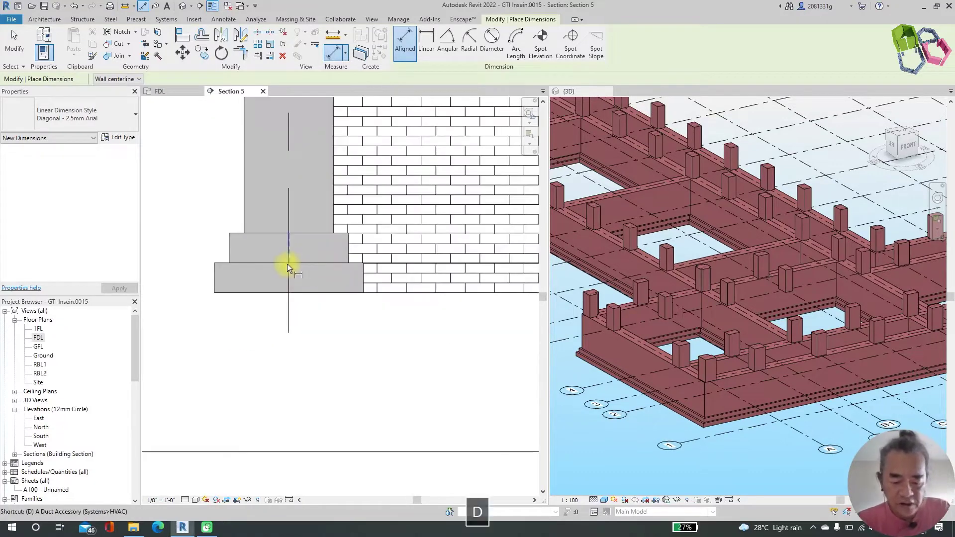
{"action": "key", "text": "Tab"}
{"action": "left_click", "coordinate": [218, 282]}
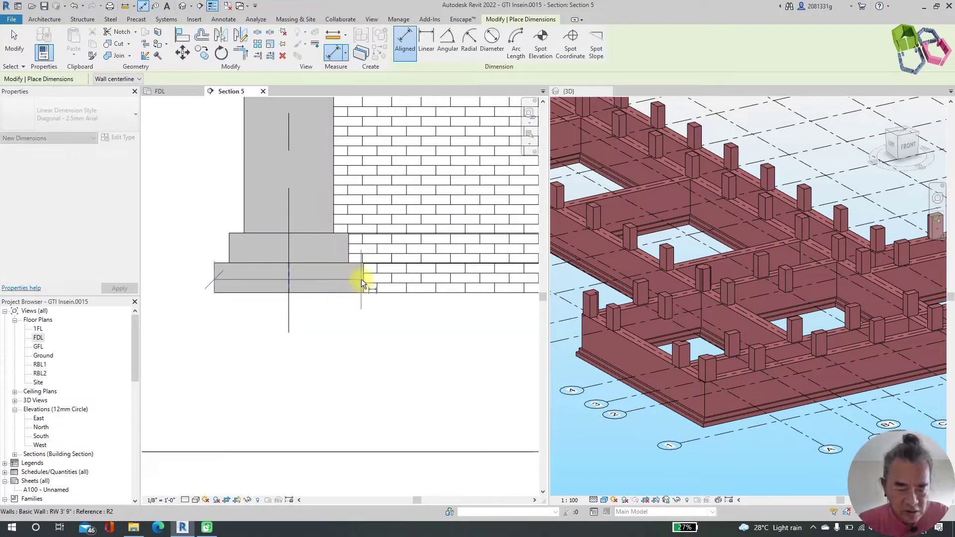
{"action": "key", "text": "Tab"}
{"action": "left_click", "coordinate": [363, 278]}
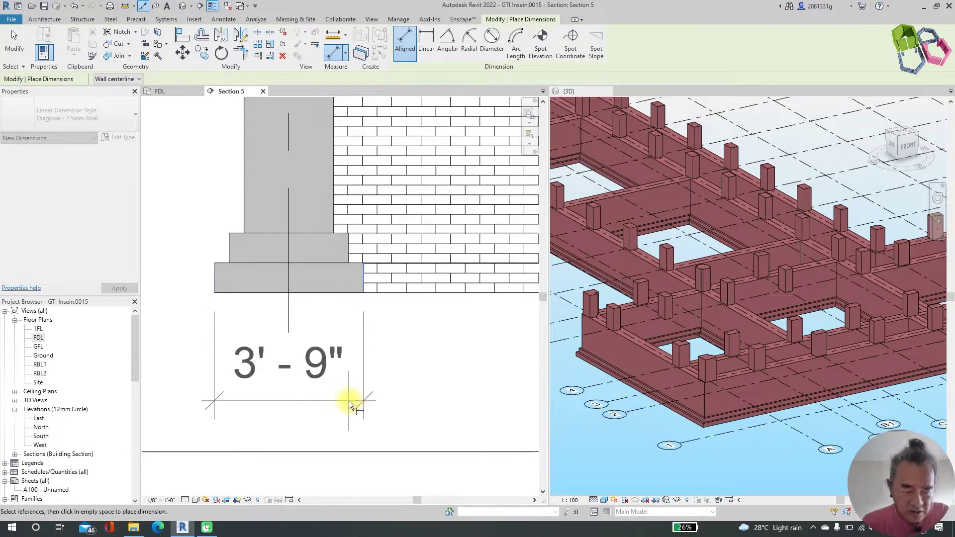
{"action": "scroll", "coordinate": [312, 342], "scroll_direction": "down", "scroll_amount": 3}
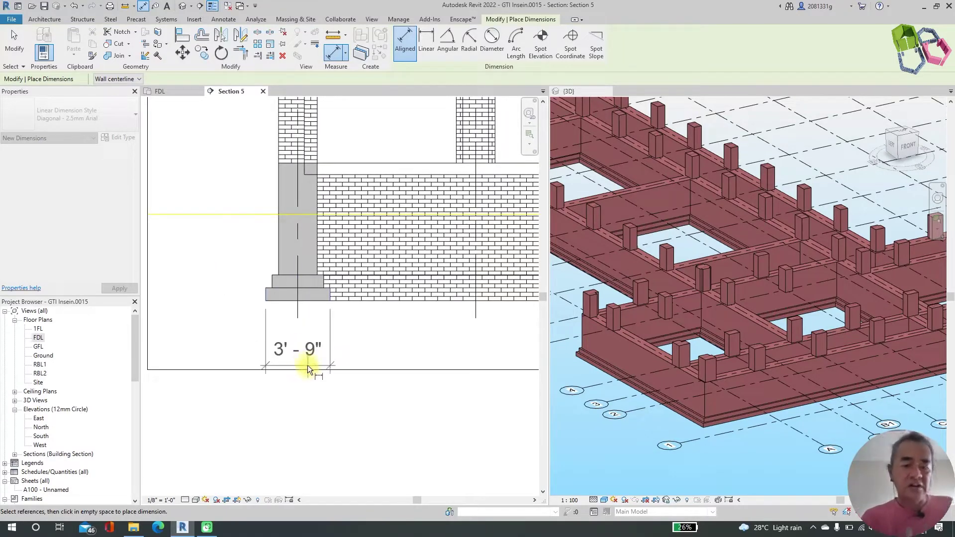
{"action": "left_click", "coordinate": [297, 408]}
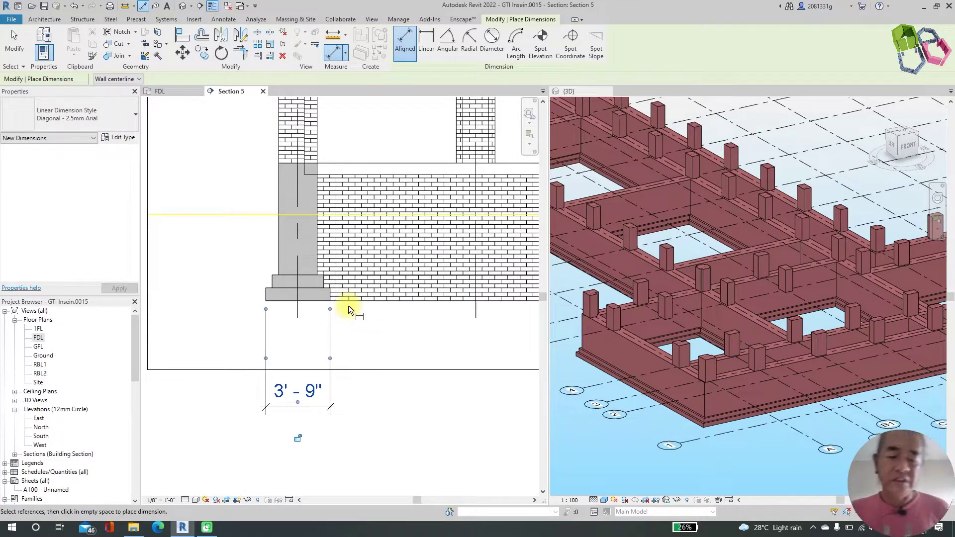
{"action": "scroll", "coordinate": [262, 332], "scroll_direction": "down", "scroll_amount": 6}
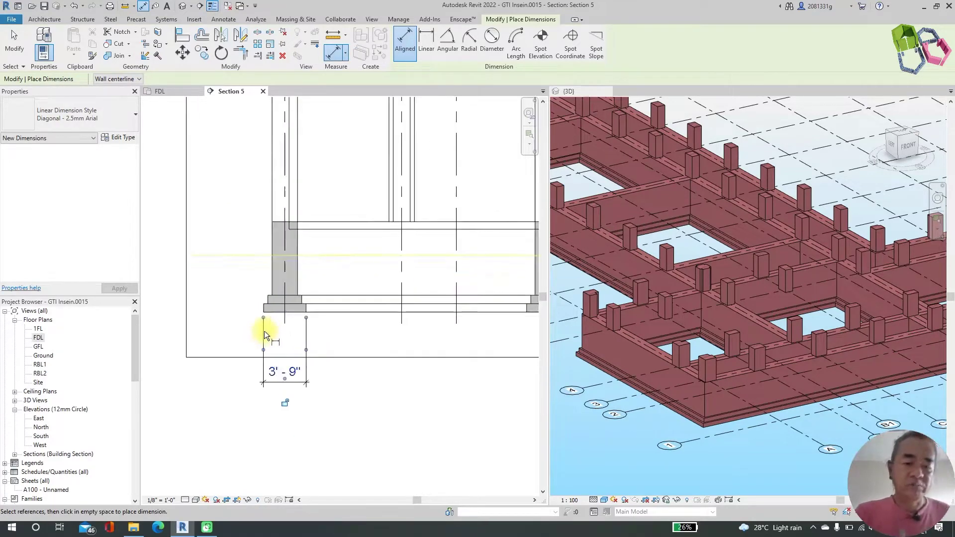
Step: Combine the open views into a single tabbed window and orbit the 3D view to show the foundation walls from underneath
{"action": "left_click", "coordinate": [589, 92]}
{"action": "key", "text": "t"}
{"action": "key", "text": "w"}
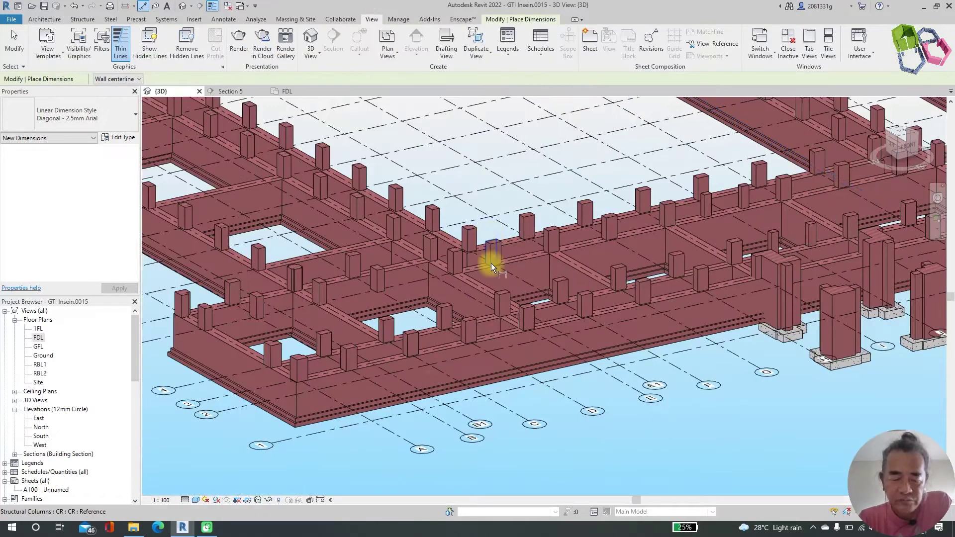
{"action": "scroll", "coordinate": [491, 262], "scroll_direction": "down", "scroll_amount": 5}
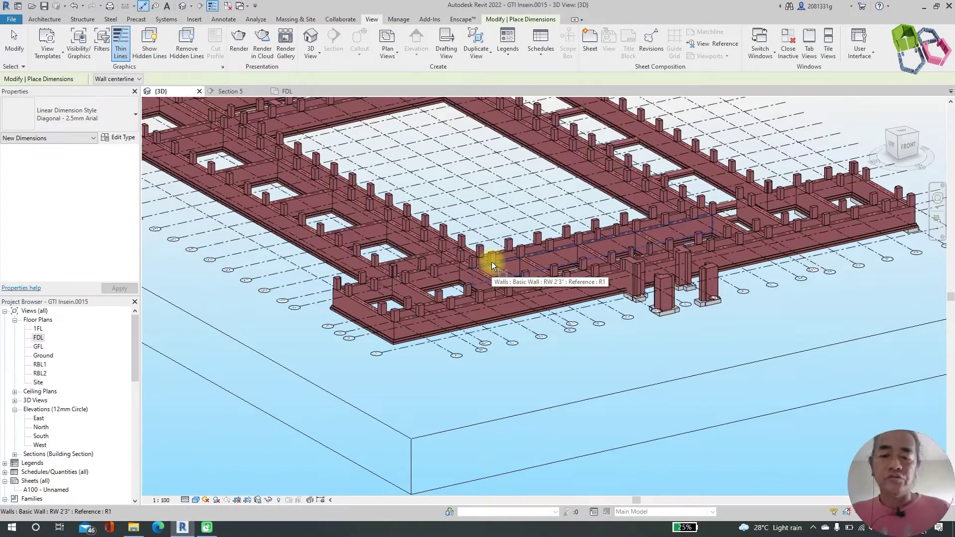
{"action": "scroll", "coordinate": [527, 329], "scroll_direction": "down", "scroll_amount": 4}
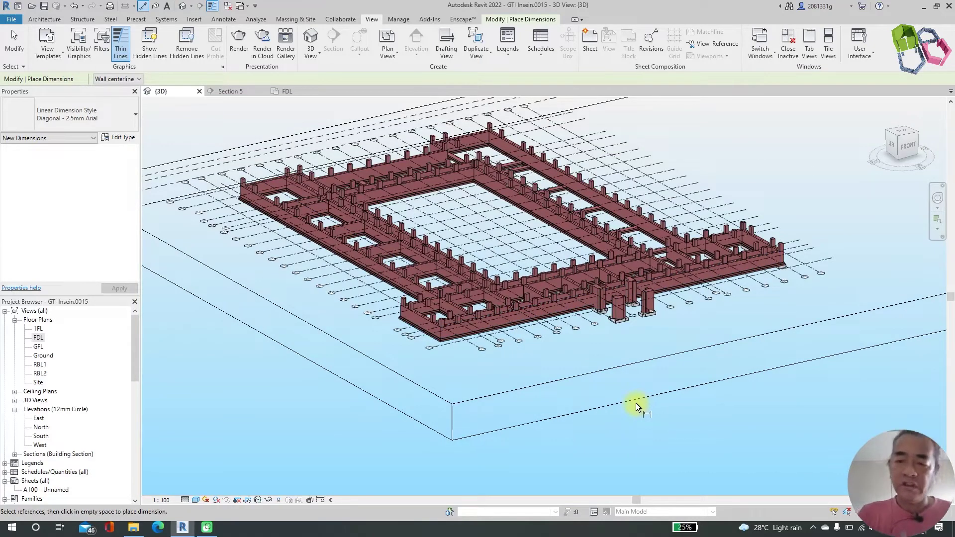
{"action": "left_click_drag", "start_coordinate": [899, 141], "coordinate": [898, 110]}
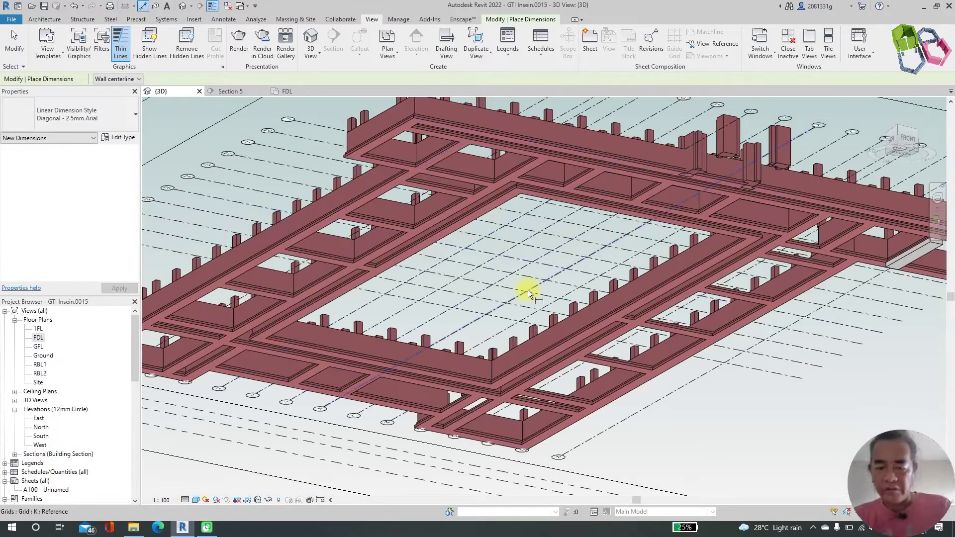
{"action": "middle_click_drag", "start_coordinate": [528, 290], "coordinate": [573, 412]}
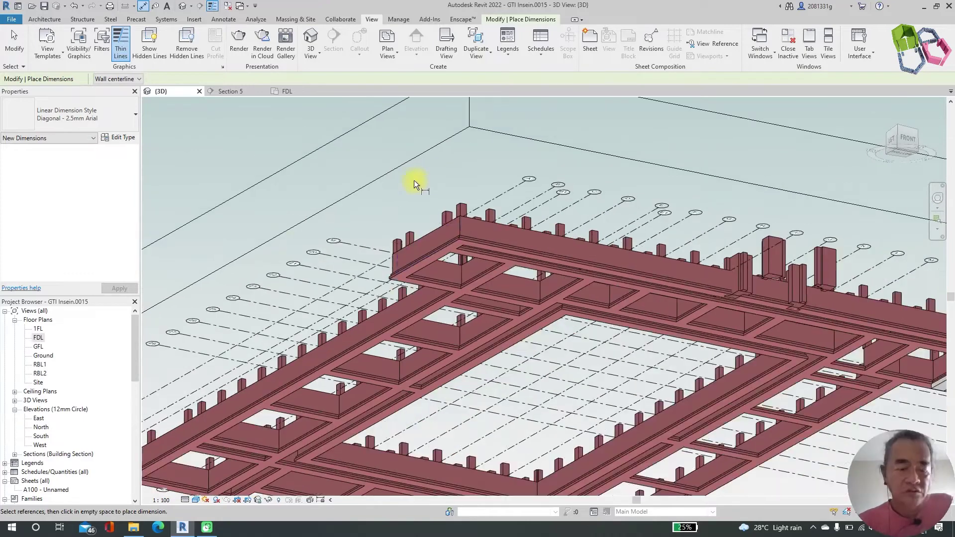
{"action": "key", "text": "Escape"}
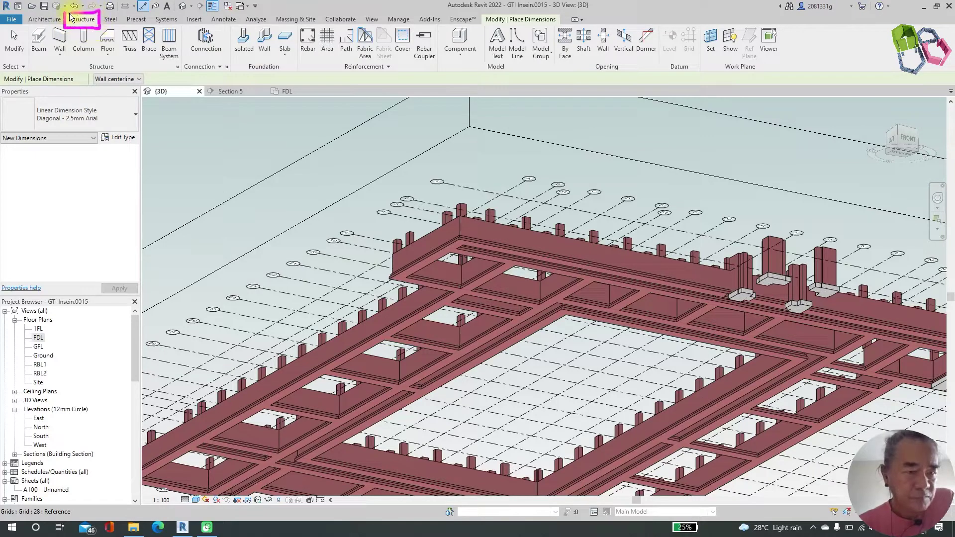
{"action": "mouse_move", "coordinate": [255, 61]}
{"action": "left_mouse_down"}
{"action": "mouse_move", "coordinate": [274, 64]}
{"action": "mouse_move", "coordinate": [272, 30]}
{"action": "mouse_move", "coordinate": [254, 21]}
{"action": "left_mouse_up"}
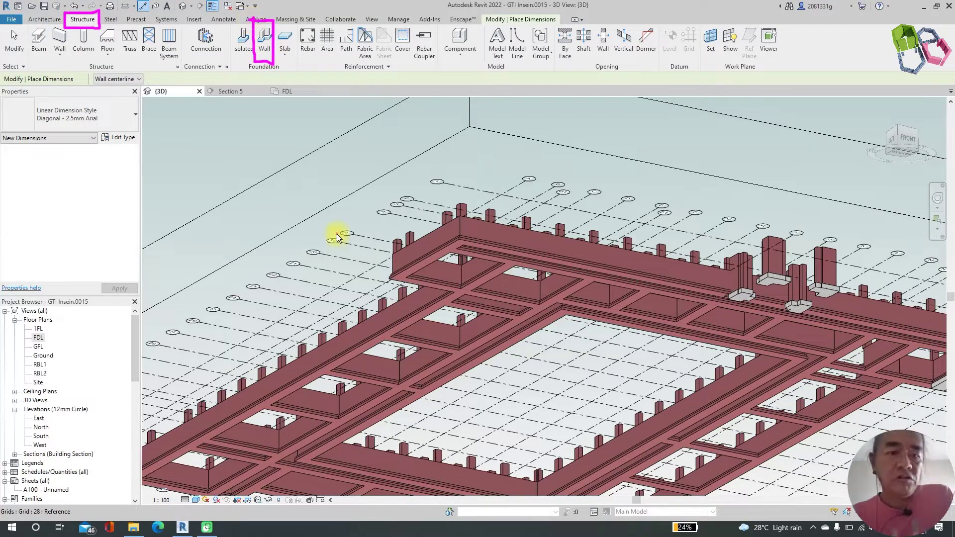
{"action": "key", "text": "Escape"}
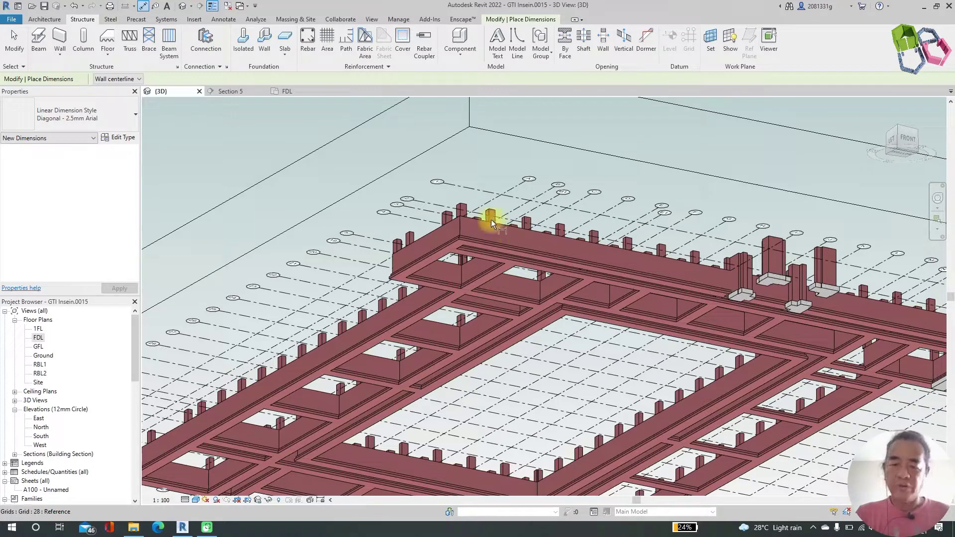
Step: Place Standard wall foundations beneath the lowest courses of the front left wing's end wall and the adjoining long front wall
{"action": "left_click", "coordinate": [266, 51]}
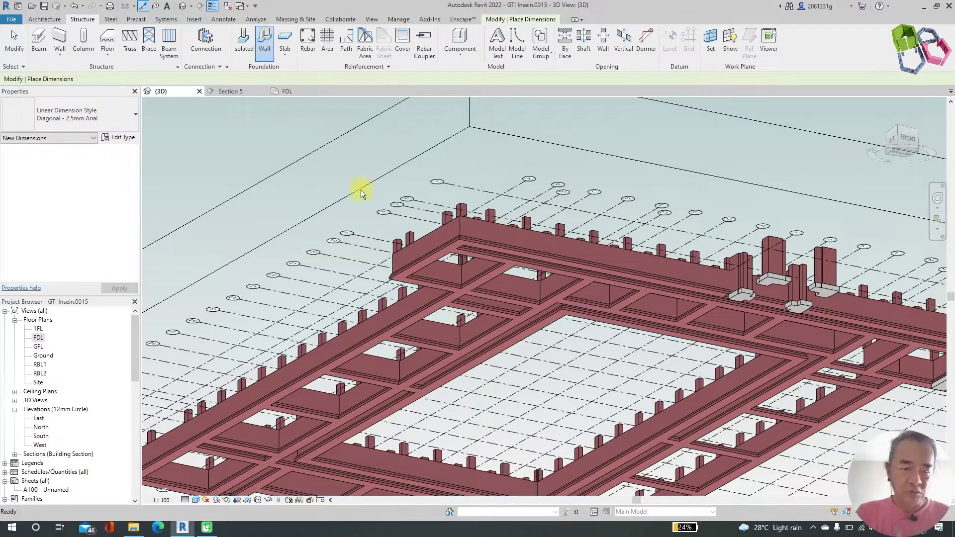
{"action": "scroll", "coordinate": [449, 250], "scroll_direction": "up", "scroll_amount": 5}
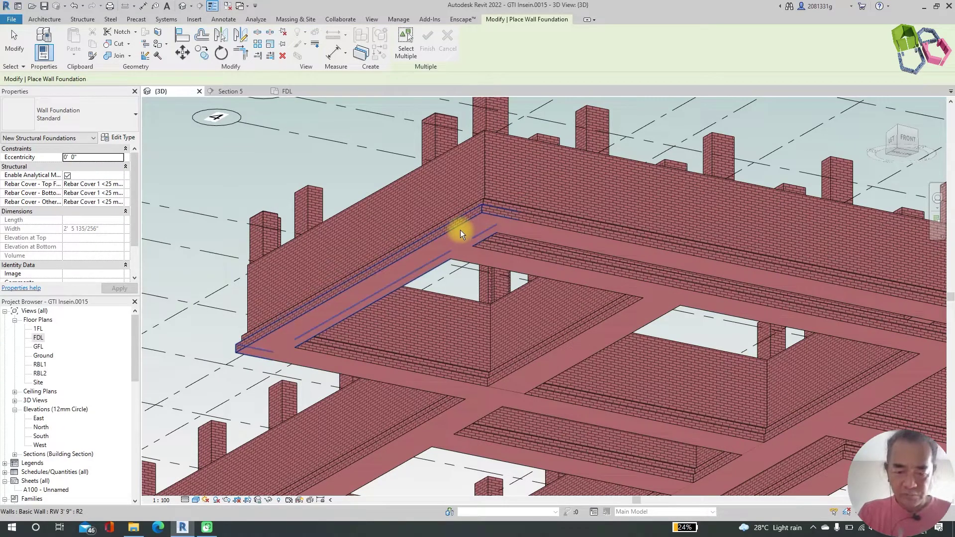
{"action": "left_click", "coordinate": [460, 229]}
{"action": "left_click", "coordinate": [461, 230]}
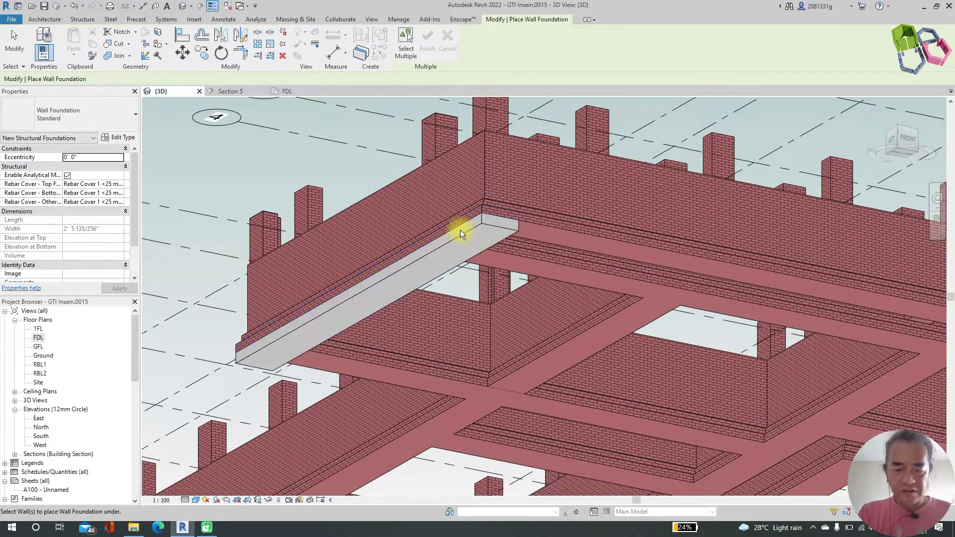
{"action": "left_click", "coordinate": [550, 236]}
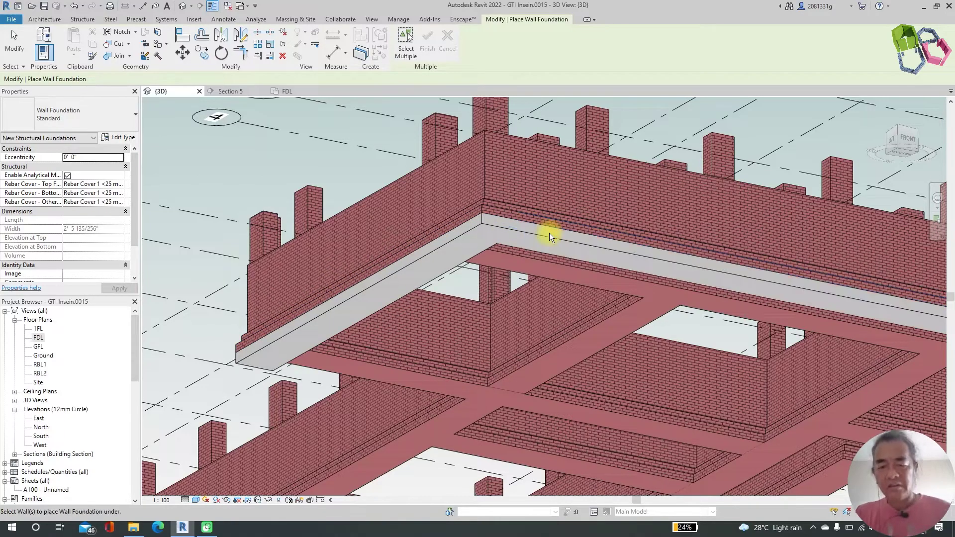
Step: Continue placing Standard wall foundations beneath the wing's rear wall and the inner cross walls
{"action": "scroll", "coordinate": [419, 184], "scroll_direction": "down", "scroll_amount": 2}
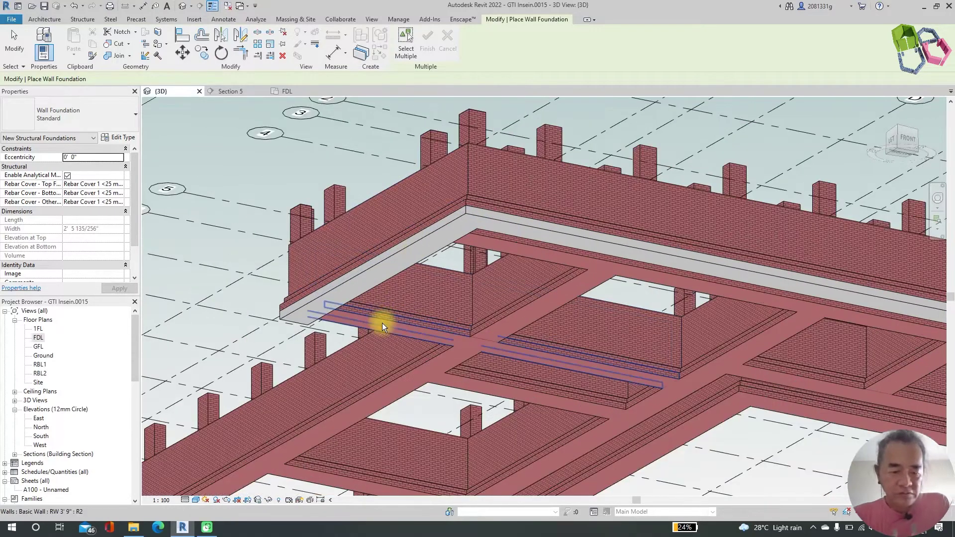
{"action": "scroll", "coordinate": [382, 323], "scroll_direction": "up", "scroll_amount": 1}
{"action": "scroll", "coordinate": [355, 335], "scroll_direction": "up", "scroll_amount": 2}
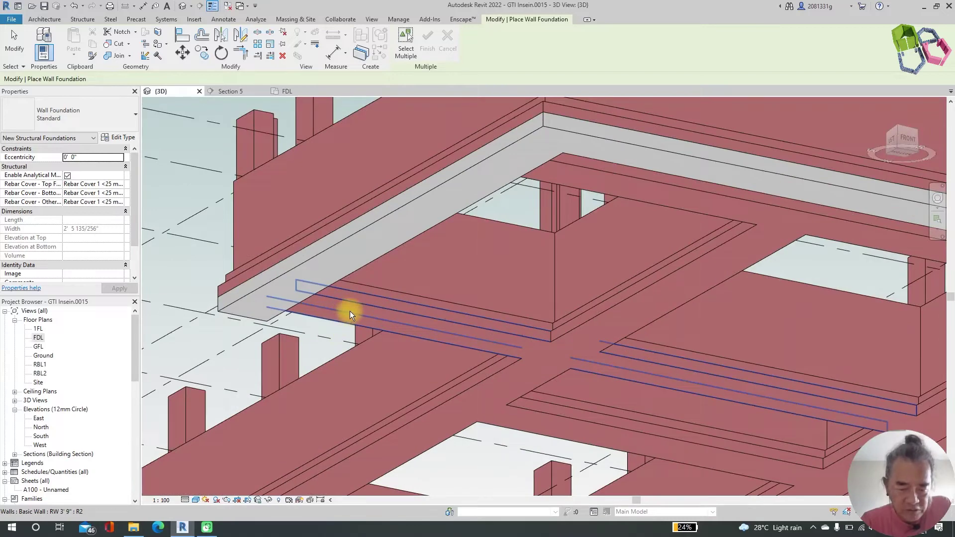
{"action": "scroll", "coordinate": [350, 312], "scroll_direction": "up", "scroll_amount": 1}
{"action": "left_click", "coordinate": [350, 307]}
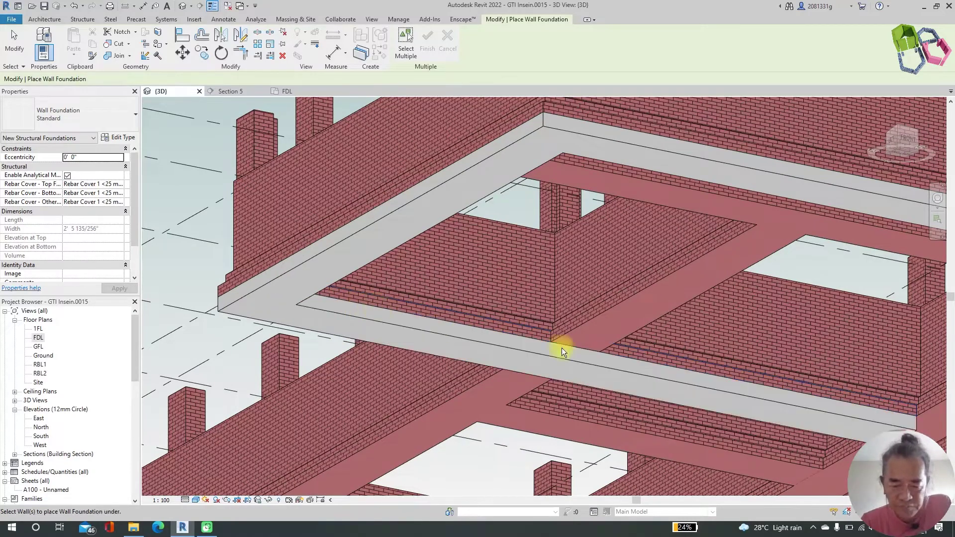
{"action": "left_click", "coordinate": [607, 316]}
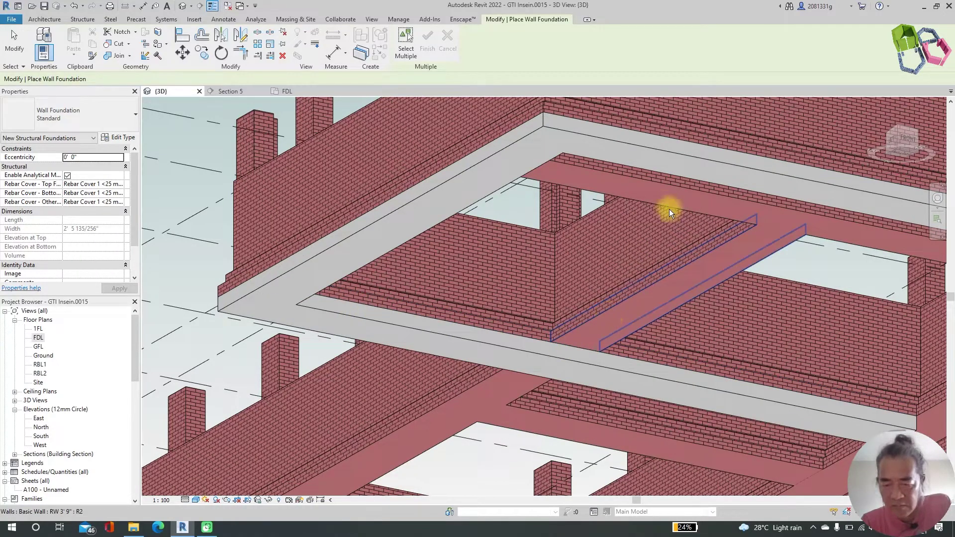
{"action": "scroll", "coordinate": [672, 367], "scroll_direction": "down", "scroll_amount": 4}
{"action": "left_click", "coordinate": [814, 340]}
{"action": "left_click", "coordinate": [835, 328]}
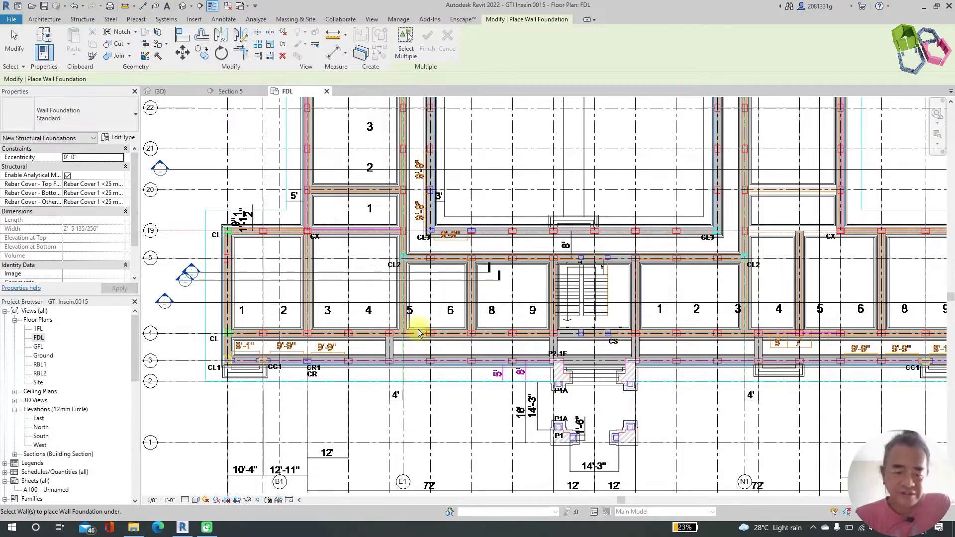
Step: Examine the new concrete footing in Section 5, comparing its width with the dimensioned lowest brick course at grid A
{"action": "left_click", "coordinate": [245, 94]}
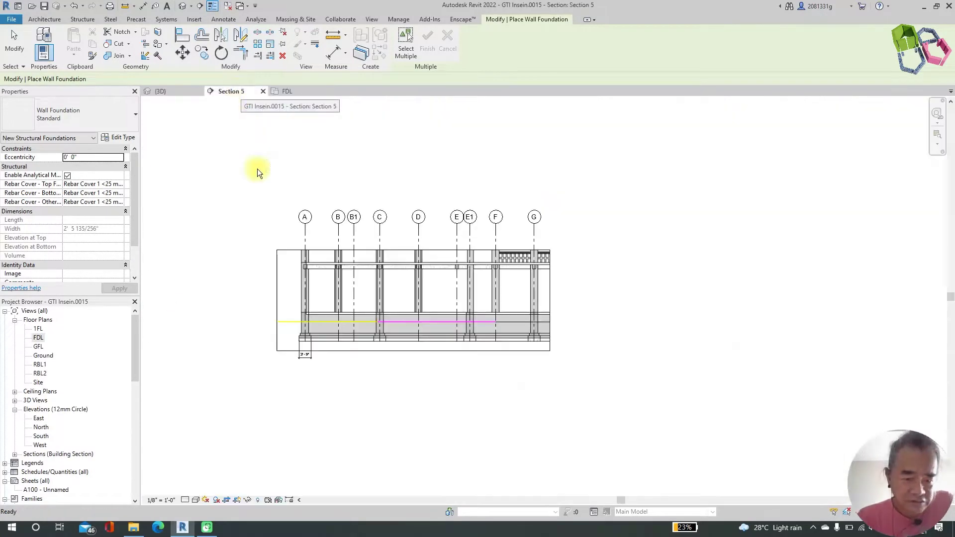
{"action": "scroll", "coordinate": [294, 364], "scroll_direction": "up", "scroll_amount": 2}
{"action": "scroll", "coordinate": [328, 344], "scroll_direction": "up", "scroll_amount": 6}
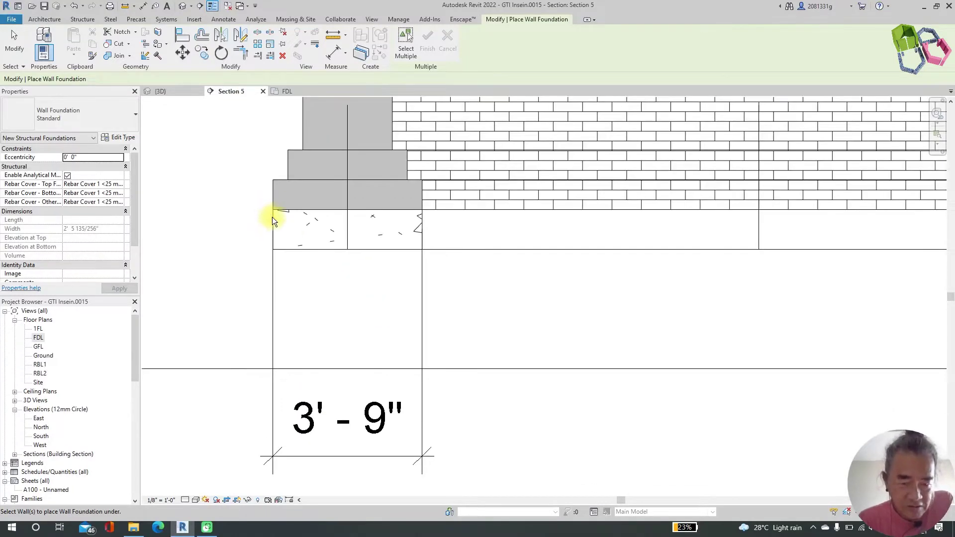
{"action": "left_click_drag", "start_coordinate": [274, 211], "coordinate": [297, 211]}
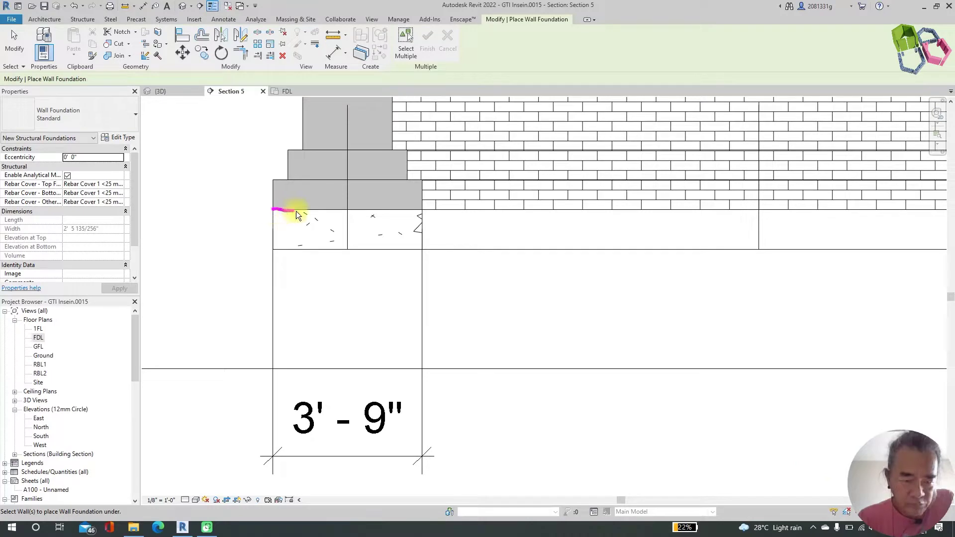
{"action": "left_click_drag", "start_coordinate": [422, 255], "coordinate": [272, 249]}
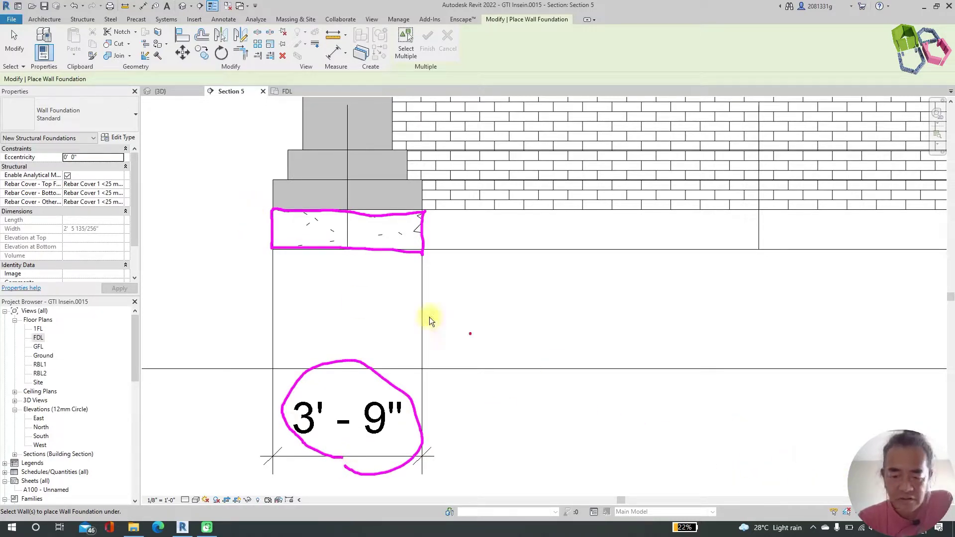
{"action": "left_click_drag", "start_coordinate": [243, 212], "coordinate": [345, 216]}
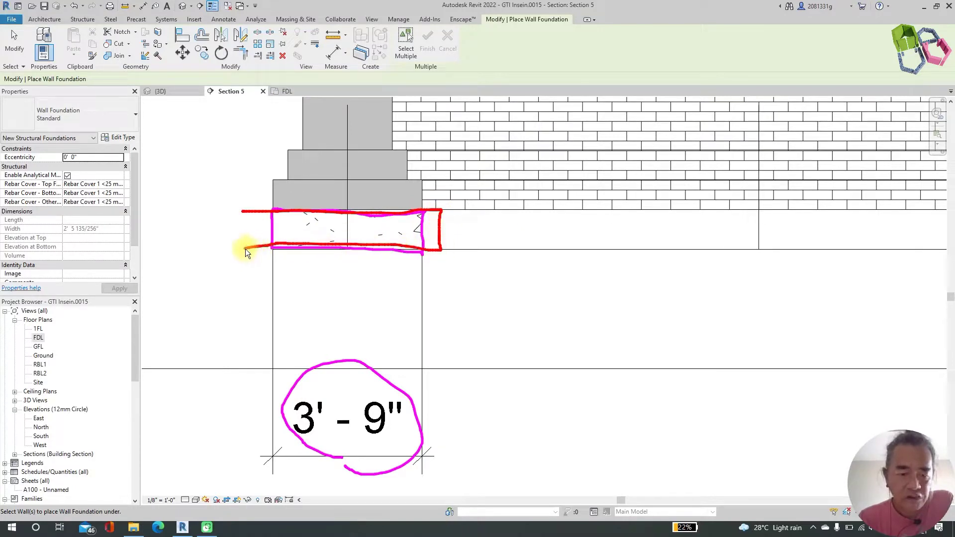
{"action": "key", "text": "Escape"}
Step: Duplicate the type of the wall foundation beneath the front left wing's end wall as GTI FDN PAD 4 '6"x18"
{"action": "left_click", "coordinate": [292, 95]}
{"action": "left_click", "coordinate": [287, 91]}
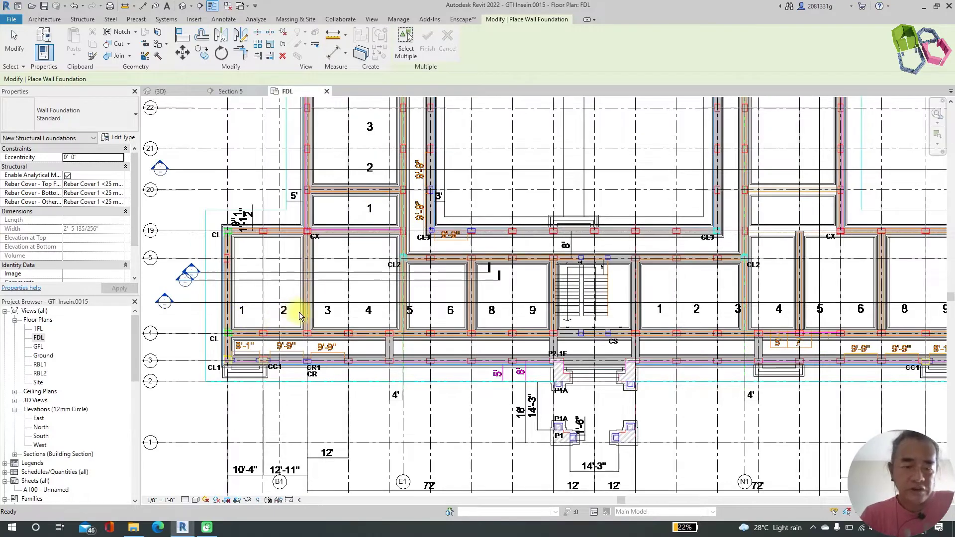
{"action": "key", "text": "ctrl+Tab"}
{"action": "scroll", "coordinate": [506, 277], "scroll_direction": "up", "scroll_amount": 2}
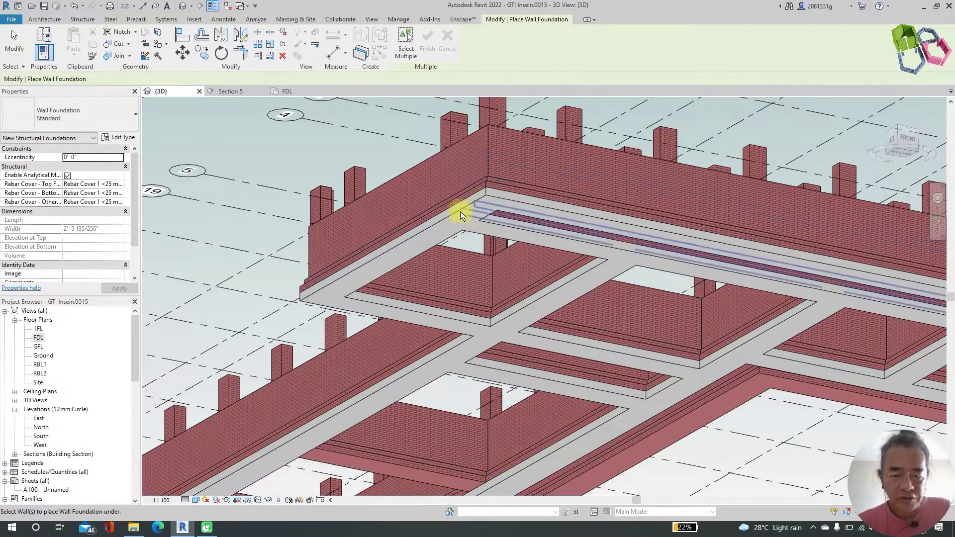
{"action": "left_click", "coordinate": [461, 224]}
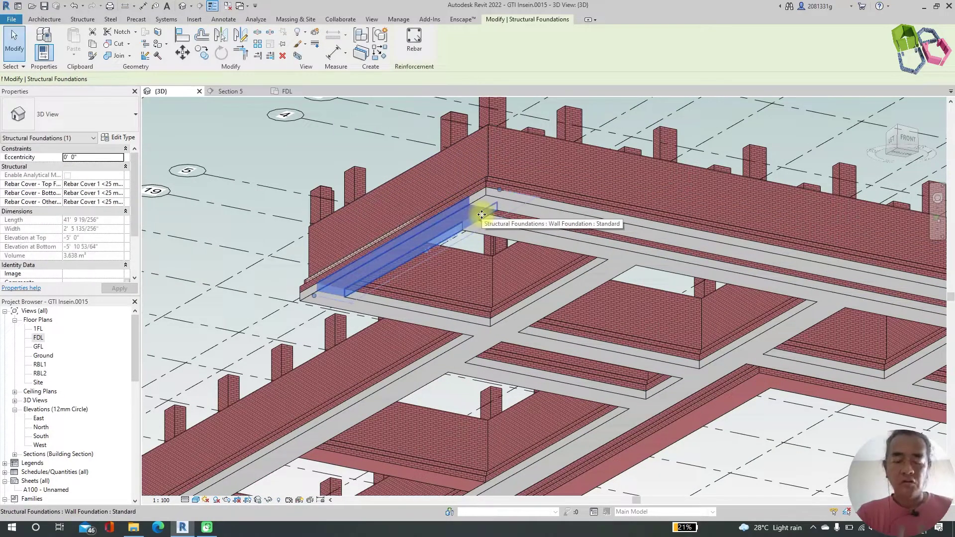
{"action": "left_click", "coordinate": [122, 137]}
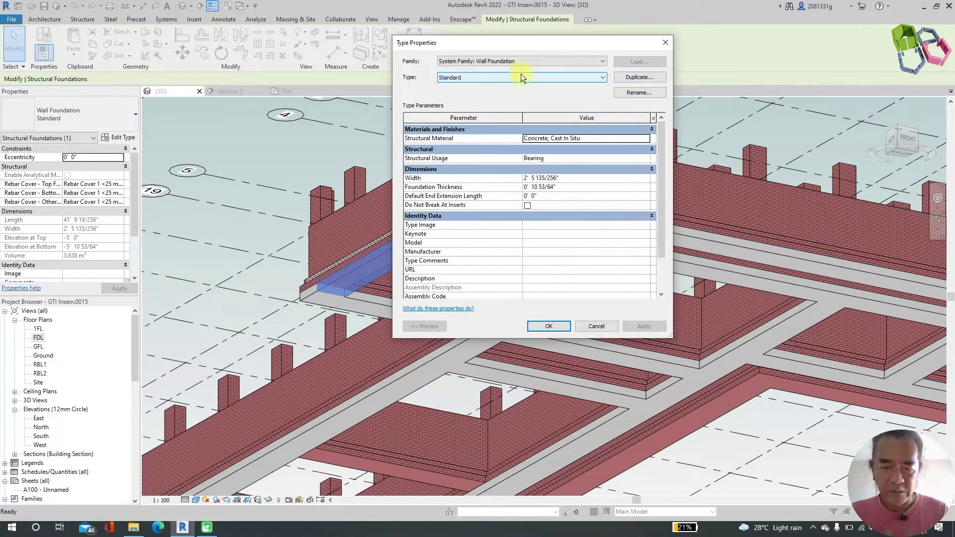
{"action": "left_click", "coordinate": [639, 78]}
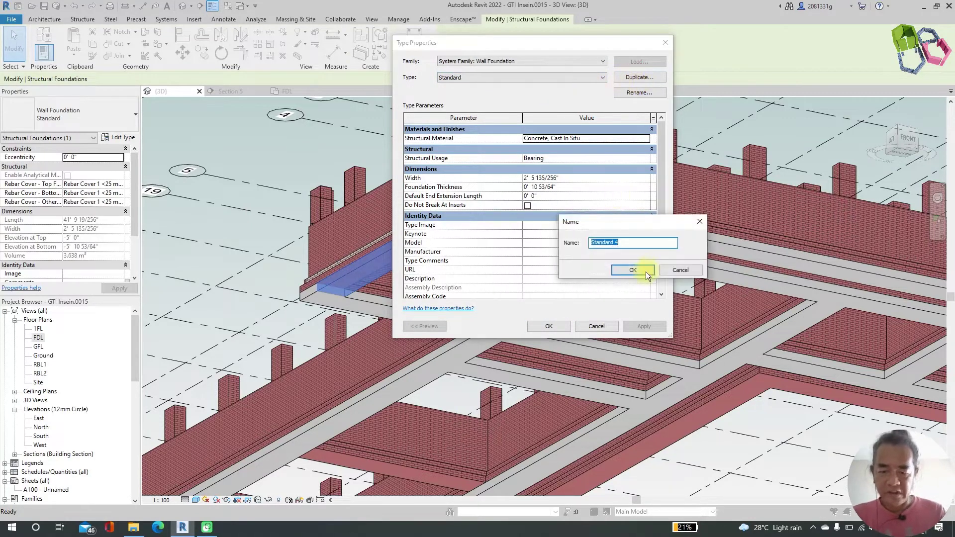
{"action": "type", "text": "GTI FDN PAD "}
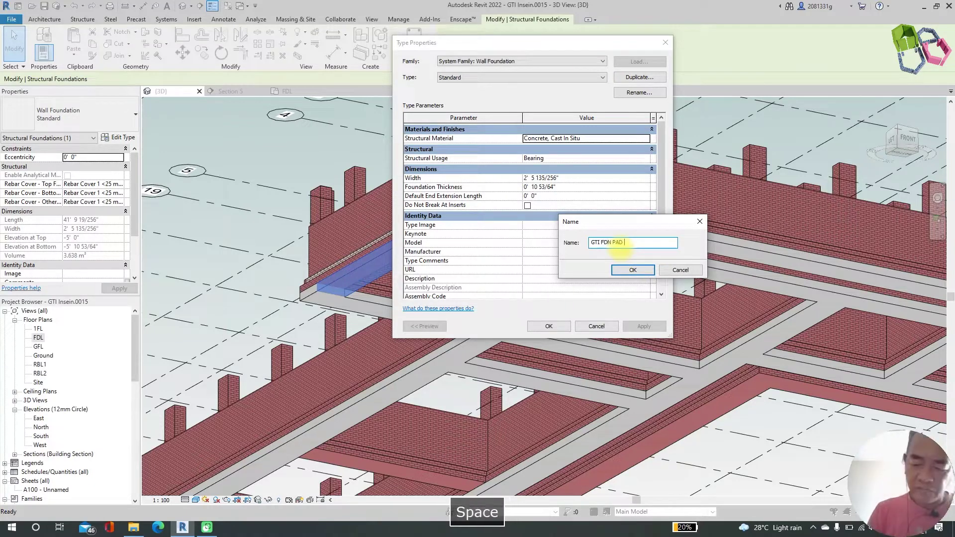
{"action": "type", "text": "4'6\""}
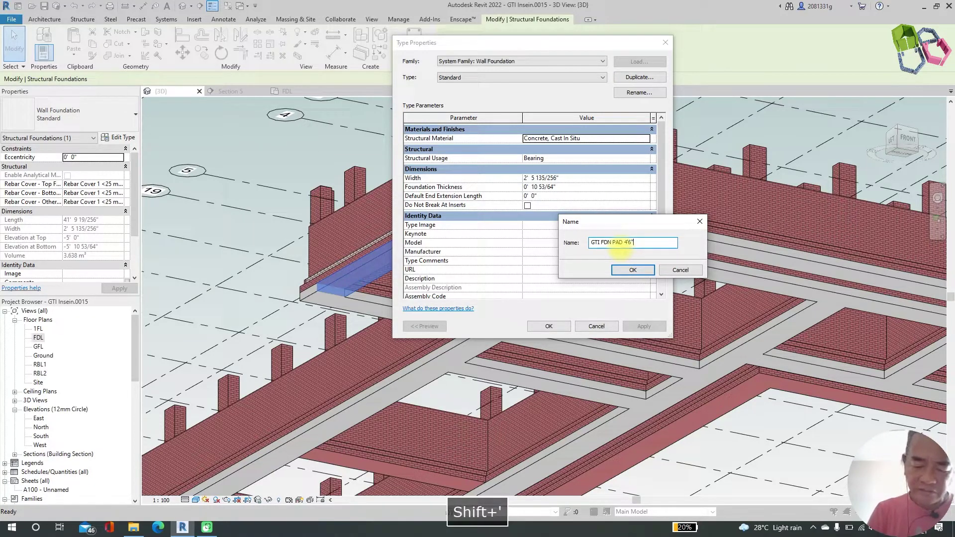
{"action": "type", "text": "x18"}
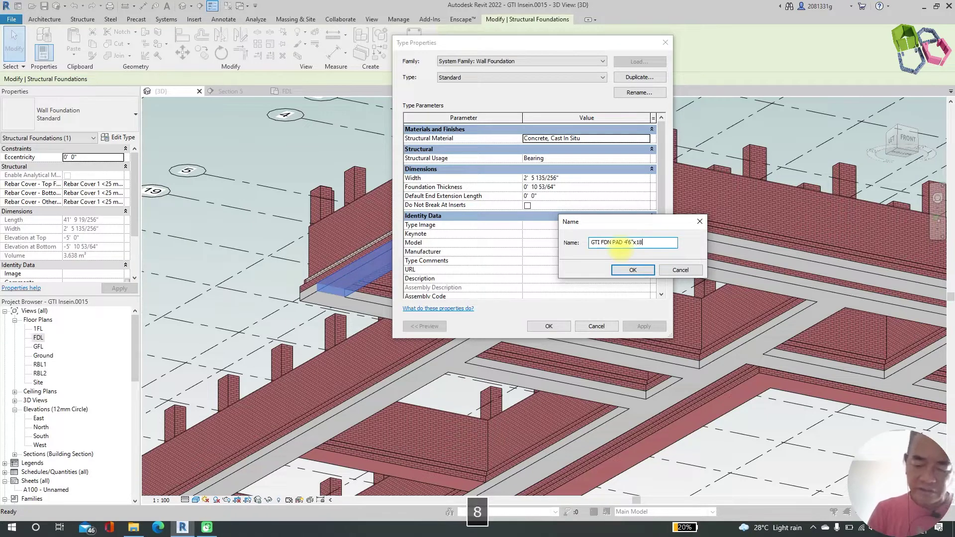
{"action": "type", "text": "\""}
{"action": "left_click", "coordinate": [631, 269]}
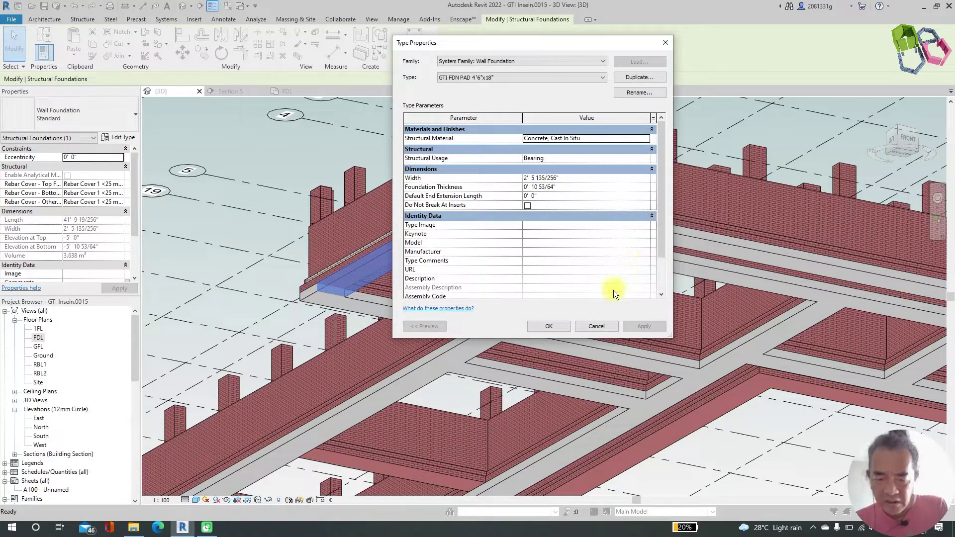
Step: Set the new footing type's width to 4' 6" and its foundation thickness to 18", and apply it to the end wall's footing
{"action": "left_click", "coordinate": [540, 178]}
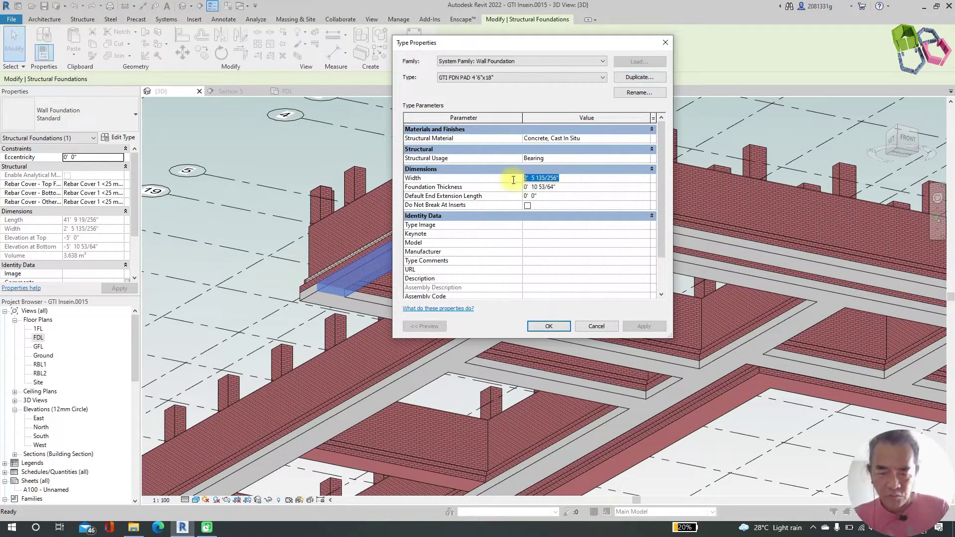
{"action": "type", "text": "4"}
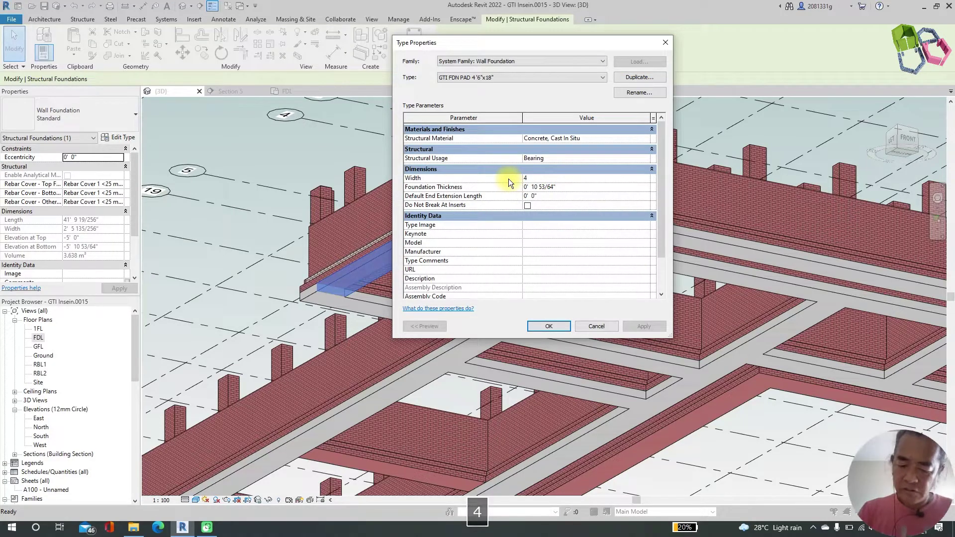
{"action": "type", "text": "' 6\""}
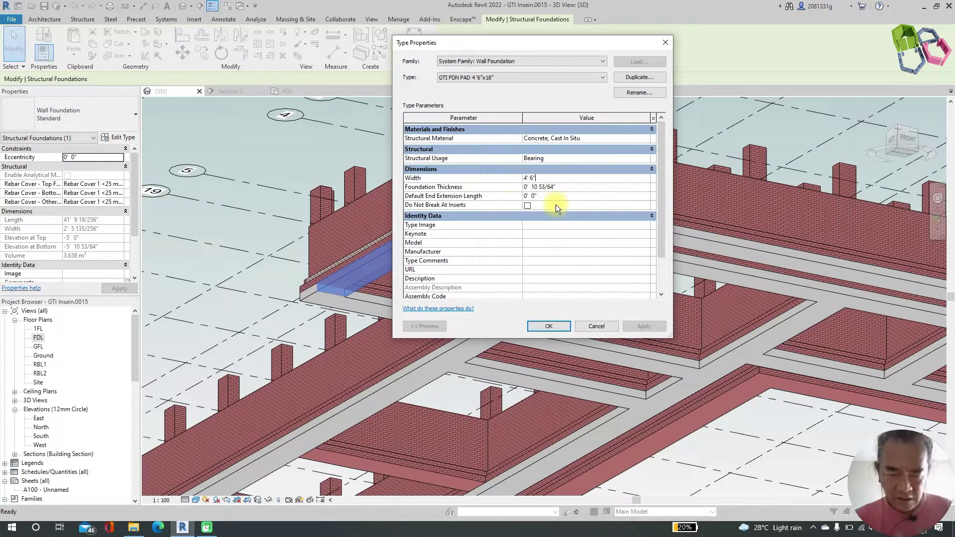
{"action": "left_click", "coordinate": [557, 188]}
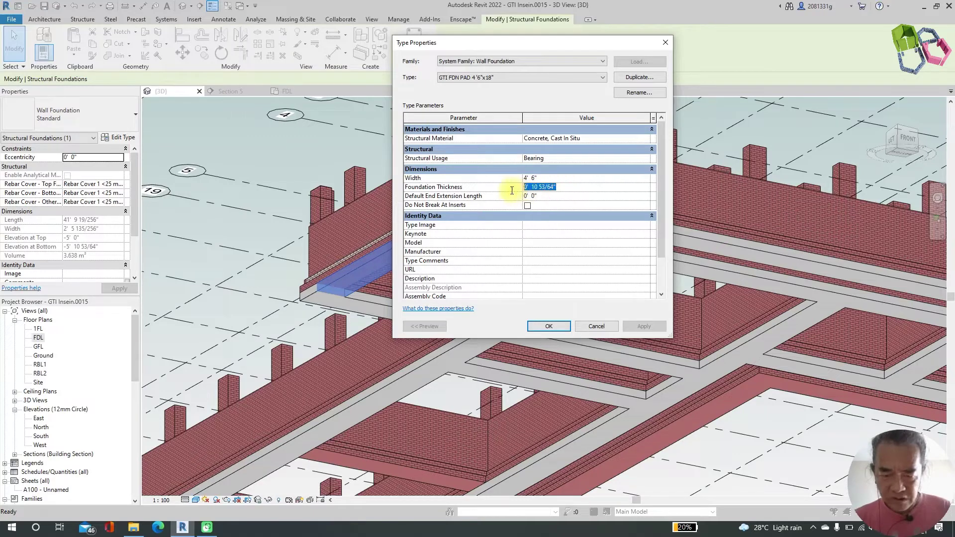
{"action": "type", "text": "1' 6\""}
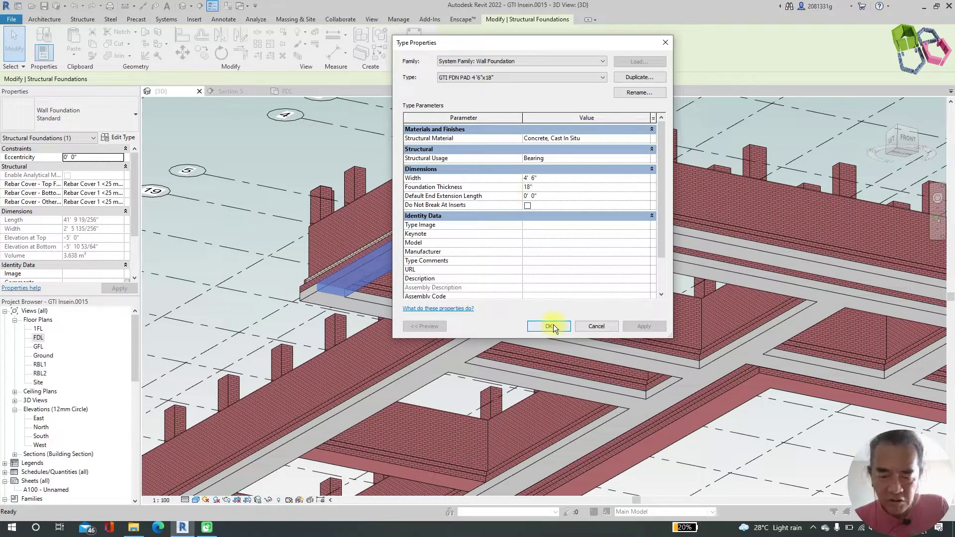
{"action": "left_click", "coordinate": [553, 326]}
{"action": "scroll", "coordinate": [465, 235], "scroll_direction": "up", "scroll_amount": 3}
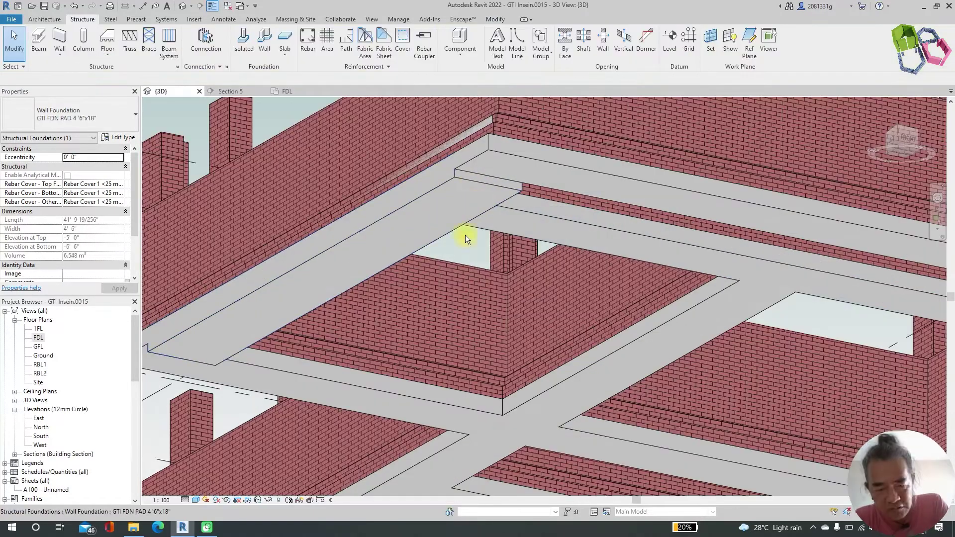
{"action": "left_click", "coordinate": [449, 177]}
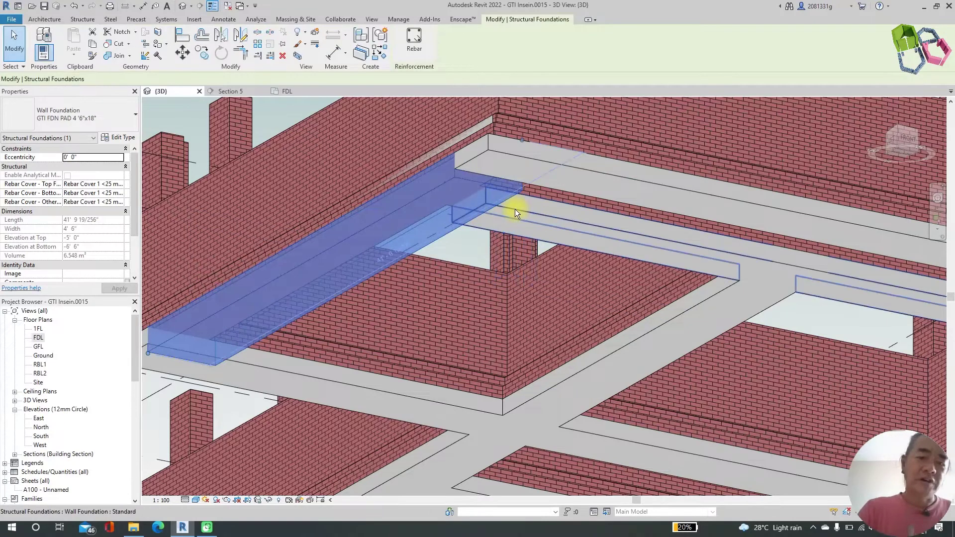
Step: Place Standard wall foundations beneath the remaining outer walls, inner walls and cross walls around the courtyard
{"action": "scroll", "coordinate": [515, 209], "scroll_direction": "down", "scroll_amount": 2}
{"action": "scroll", "coordinate": [515, 209], "scroll_direction": "down", "scroll_amount": 3}
{"action": "middle_click_drag", "start_coordinate": [393, 181], "coordinate": [437, 233], "text": "shift"}
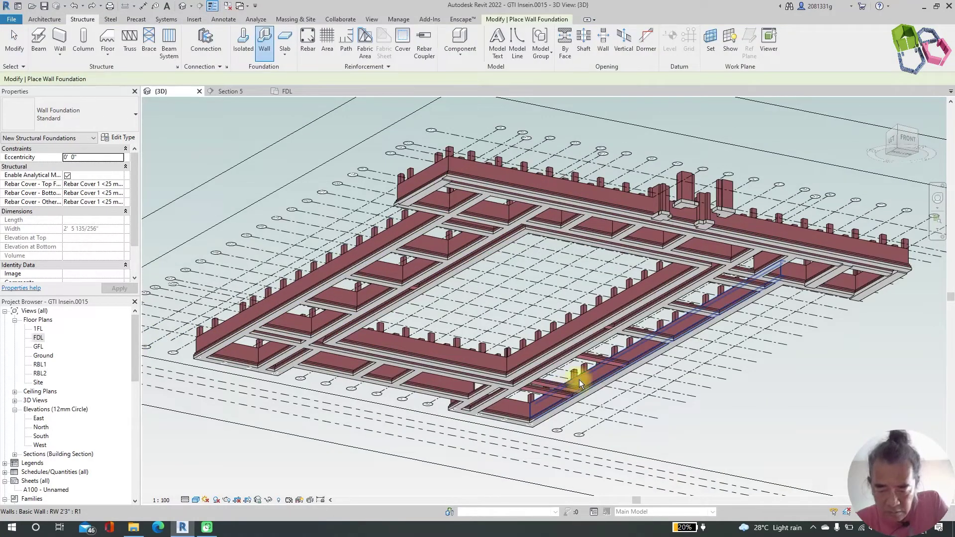
{"action": "scroll", "coordinate": [580, 380], "scroll_direction": "up", "scroll_amount": 2}
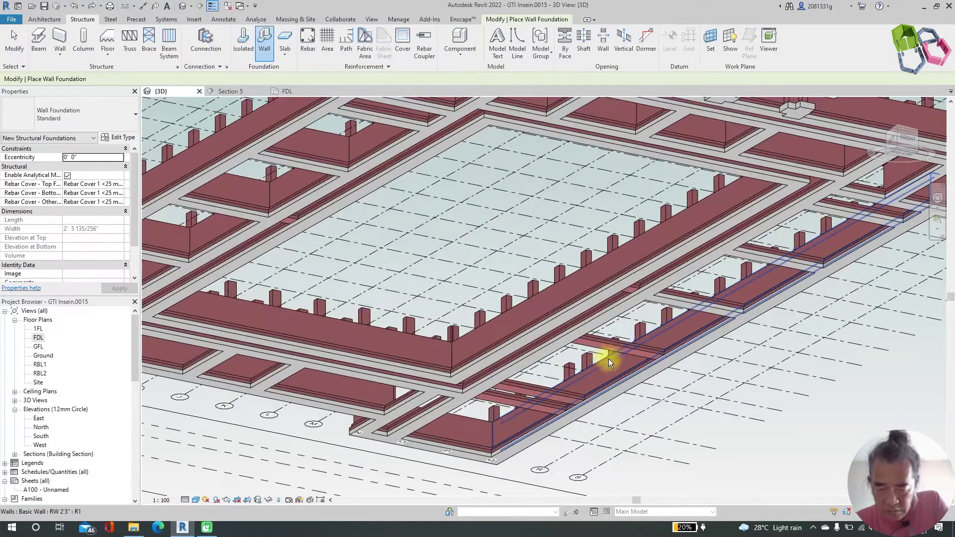
{"action": "left_click", "coordinate": [616, 350]}
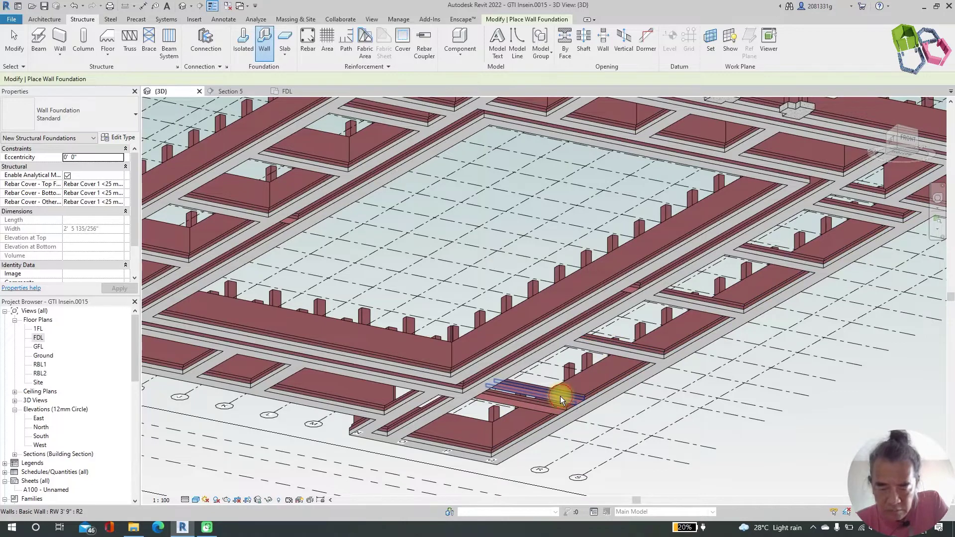
{"action": "left_click", "coordinate": [536, 407]}
{"action": "scroll", "coordinate": [574, 324], "scroll_direction": "down", "scroll_amount": 4}
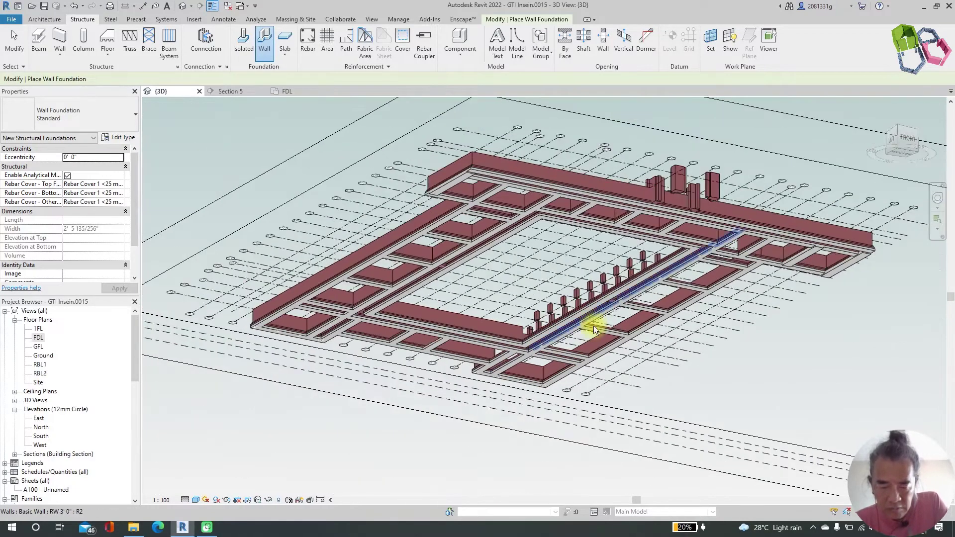
{"action": "scroll", "coordinate": [667, 363], "scroll_direction": "down", "scroll_amount": 2}
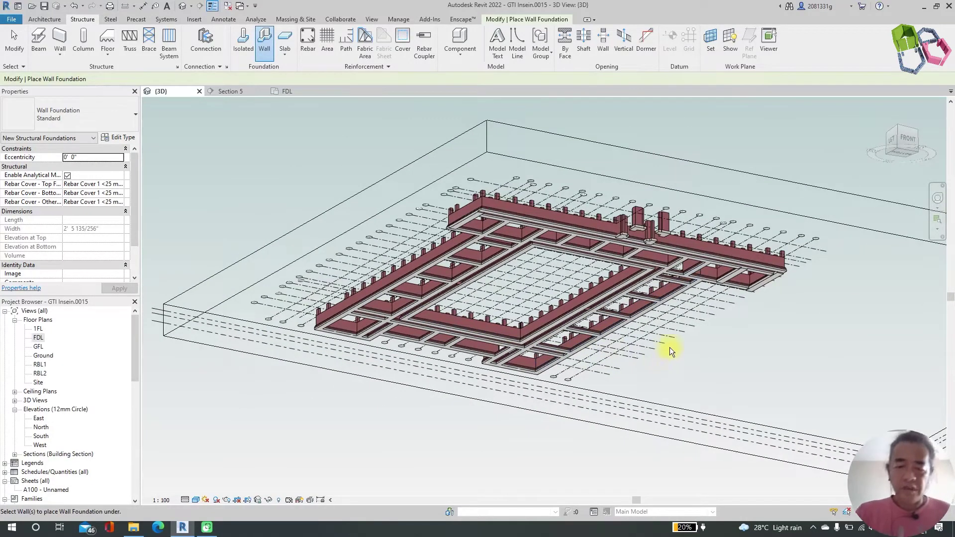
{"action": "left_click", "coordinate": [568, 225]}
{"action": "scroll", "coordinate": [671, 282], "scroll_direction": "up", "scroll_amount": 3}
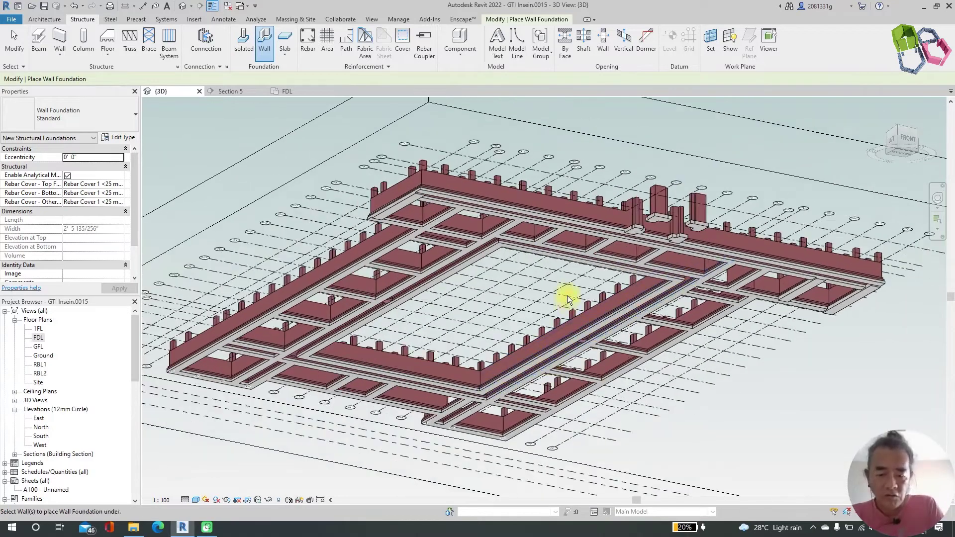
{"action": "left_click", "coordinate": [535, 371]}
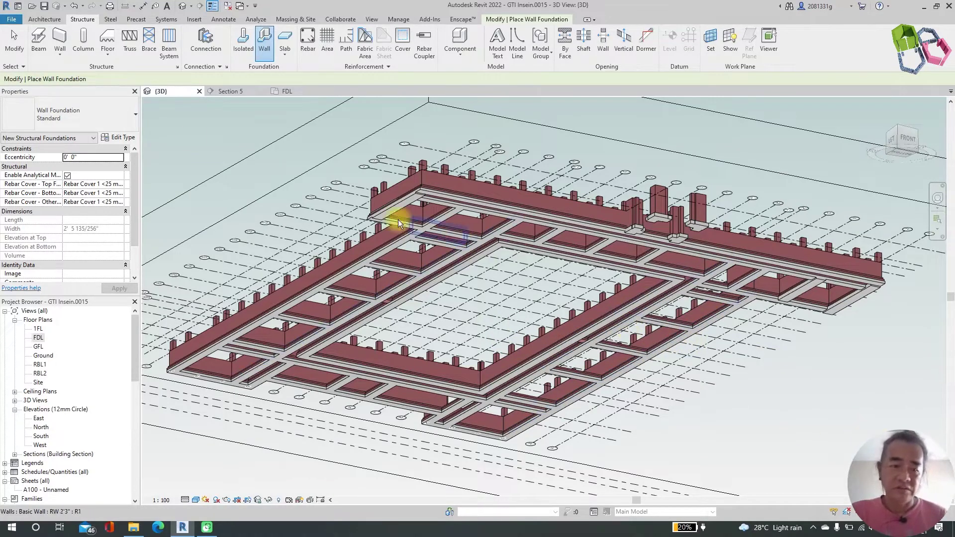
Step: Filter a selection of the whole model to Structural Foundations only and change their type to GTI FDN PAD 4 '6"x18"
{"action": "key", "text": "Escape"}
{"action": "left_click_drag", "start_coordinate": [150, 110], "coordinate": [945, 500]}
{"action": "left_click", "coordinate": [442, 38]}
{"action": "left_click", "coordinate": [530, 213]}
{"action": "left_click", "coordinate": [388, 223]}
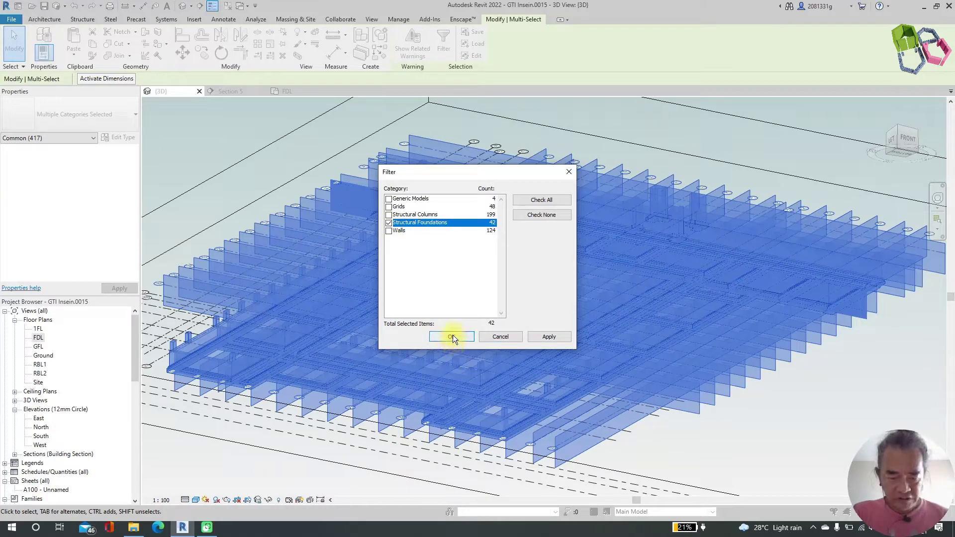
{"action": "left_click", "coordinate": [548, 335]}
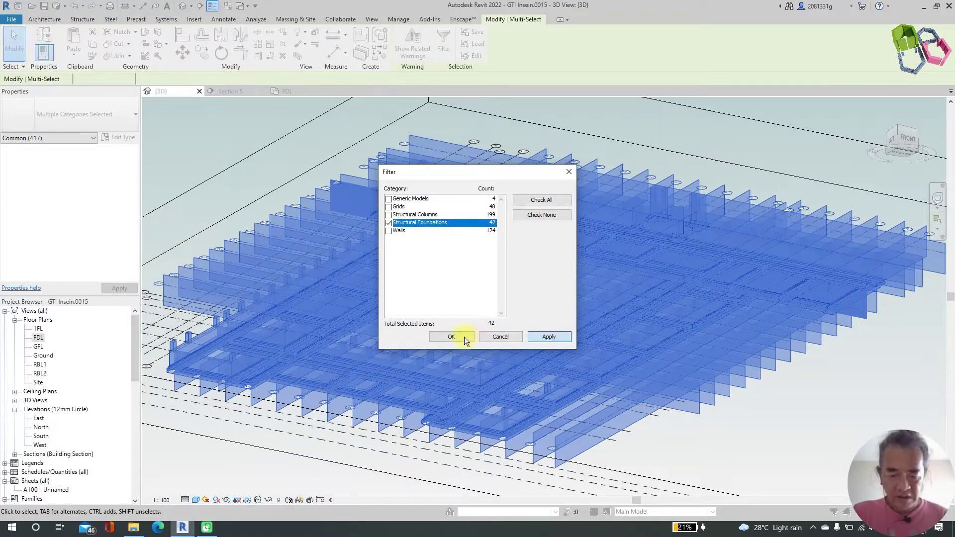
{"action": "left_click", "coordinate": [453, 337]}
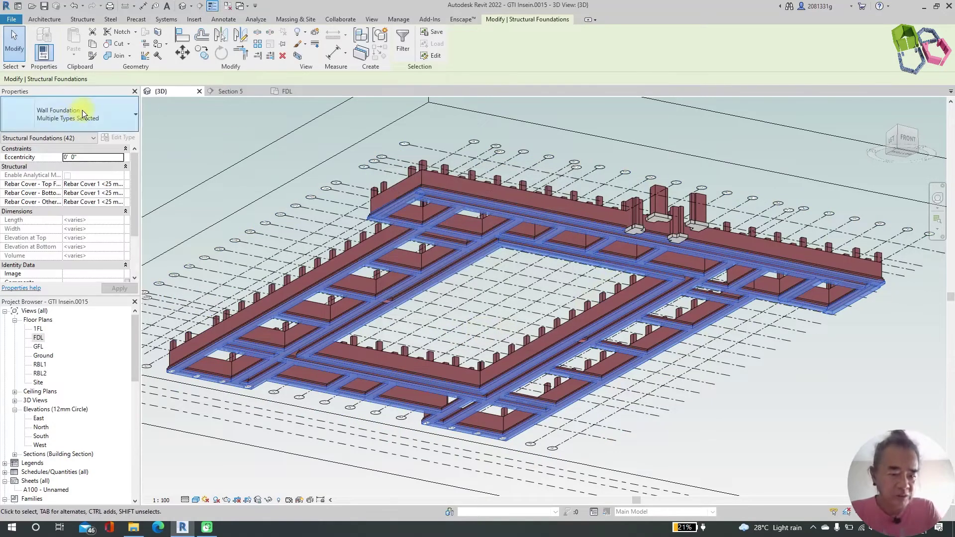
{"action": "left_click", "coordinate": [85, 113]}
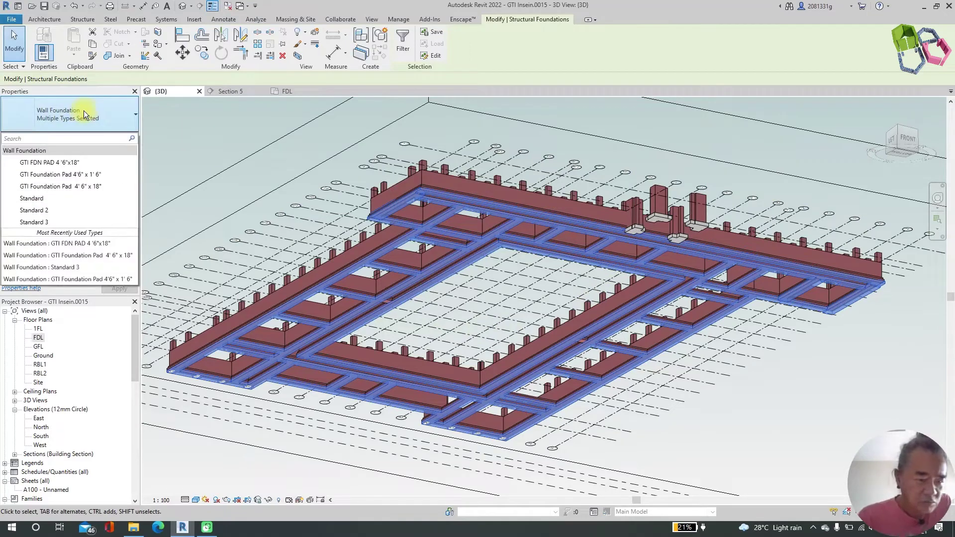
{"action": "left_click", "coordinate": [70, 162]}
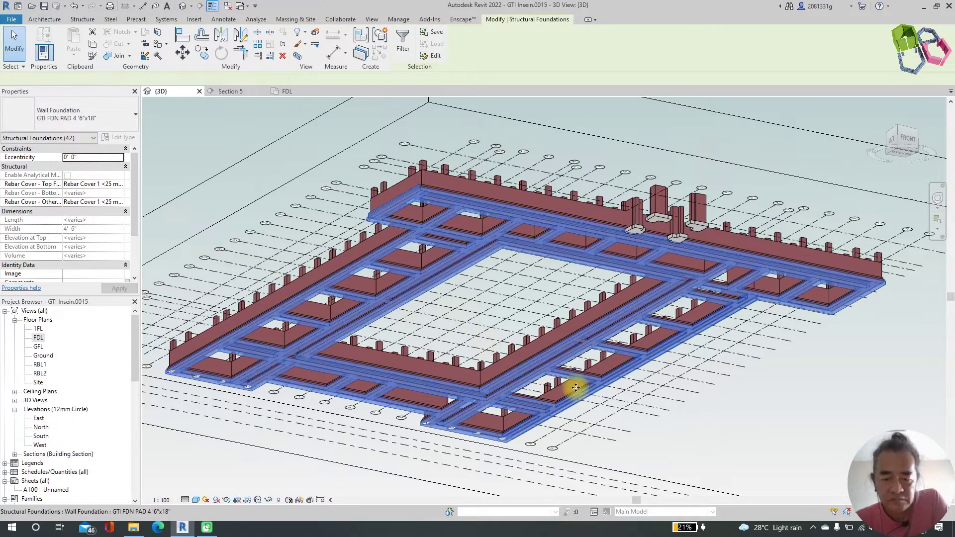
{"action": "left_click", "coordinate": [759, 421]}
Step: Examine the resized footings from underneath in the 3D view and in Section 5 around the stepped brick courses
{"action": "scroll", "coordinate": [452, 192], "scroll_direction": "up", "scroll_amount": 3}
{"action": "scroll", "coordinate": [452, 192], "scroll_direction": "up", "scroll_amount": 2}
{"action": "scroll", "coordinate": [431, 194], "scroll_direction": "down", "scroll_amount": 3}
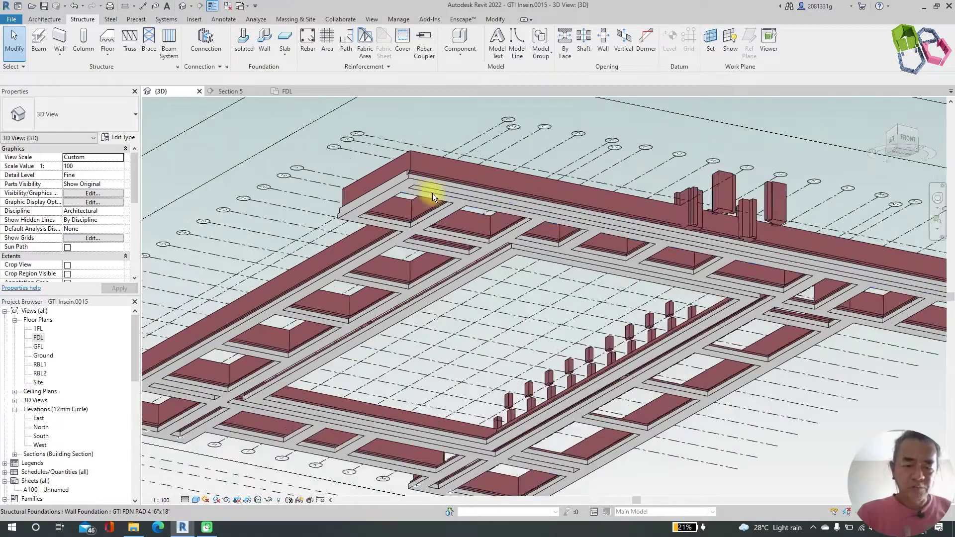
{"action": "scroll", "coordinate": [438, 195], "scroll_direction": "up", "scroll_amount": 2}
{"action": "scroll", "coordinate": [479, 194], "scroll_direction": "up", "scroll_amount": 2}
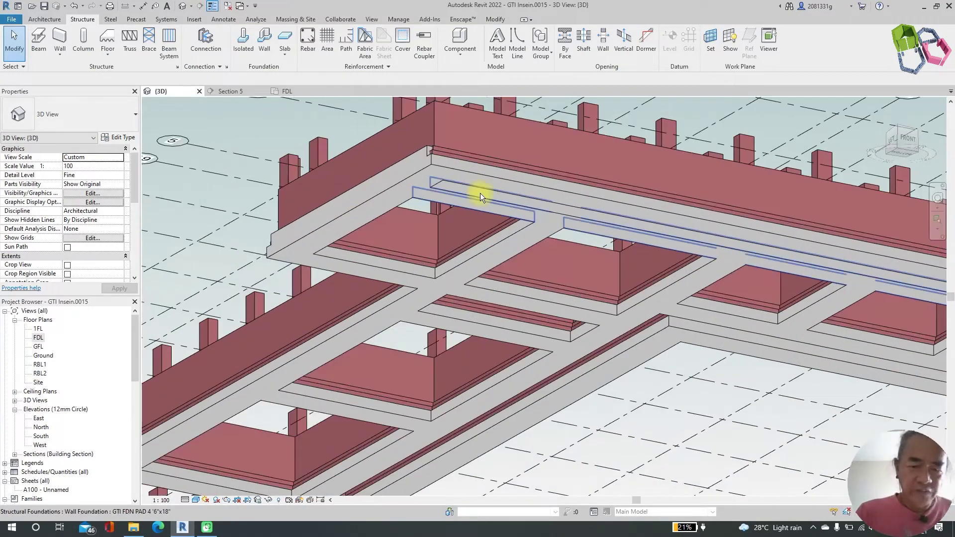
{"action": "scroll", "coordinate": [434, 182], "scroll_direction": "down", "scroll_amount": 5}
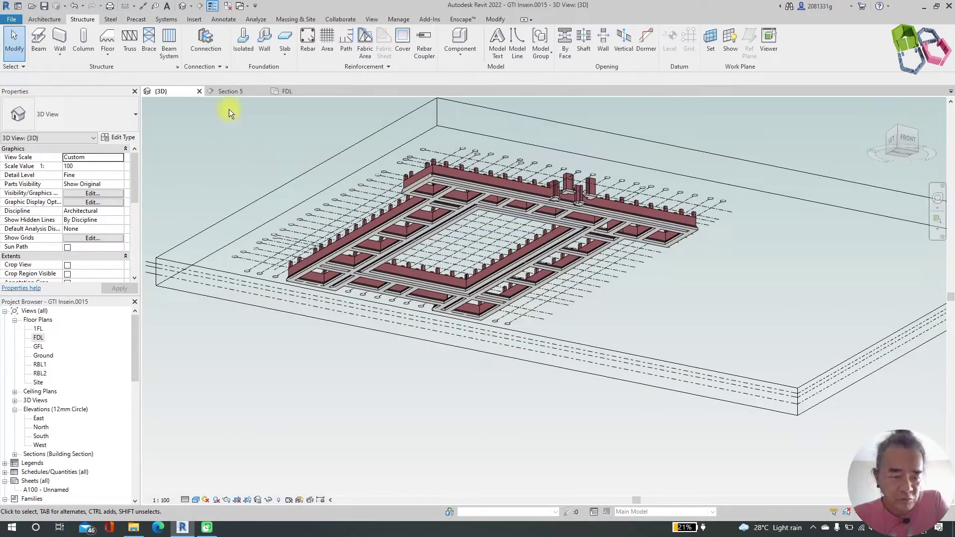
{"action": "left_click", "coordinate": [233, 91]}
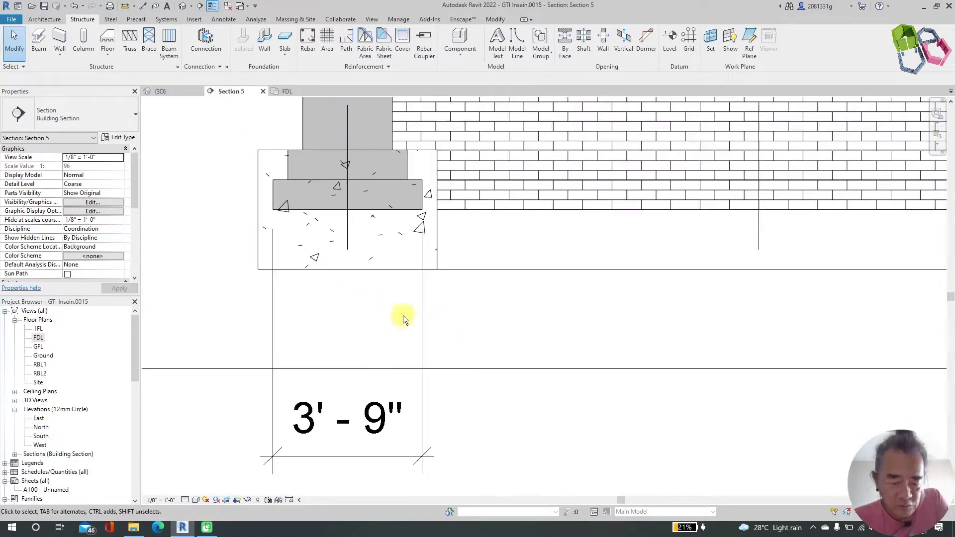
{"action": "scroll", "coordinate": [354, 268], "scroll_direction": "up", "scroll_amount": 2}
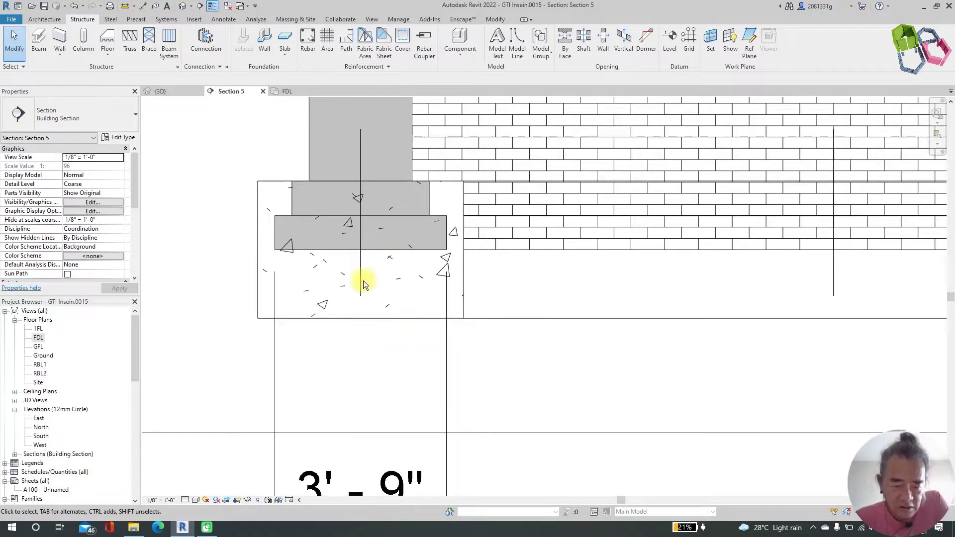
{"action": "scroll", "coordinate": [319, 241], "scroll_direction": "down", "scroll_amount": 3}
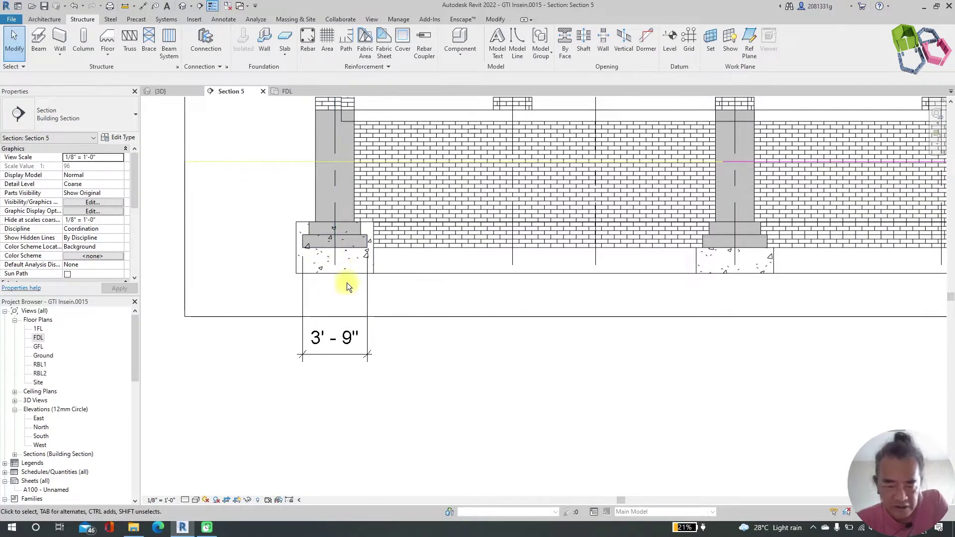
Step: Add an aligned dimension across the full width of the concrete footing, placed below the existing brick course dimension
{"action": "key", "text": "d"}
{"action": "key", "text": "i"}
{"action": "scroll", "coordinate": [316, 261], "scroll_direction": "up", "scroll_amount": 2}
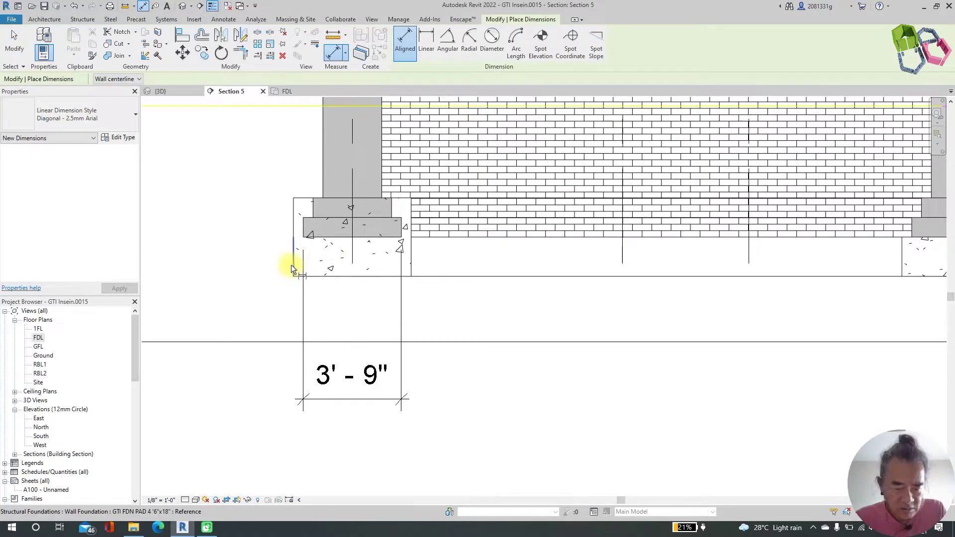
{"action": "left_click", "coordinate": [292, 264]}
{"action": "left_click", "coordinate": [412, 264]}
{"action": "left_click", "coordinate": [417, 446]}
Step: Dimension the thickness of the same concrete footing vertically, placing the dimension beside its outer face
{"action": "left_click", "coordinate": [341, 239]}
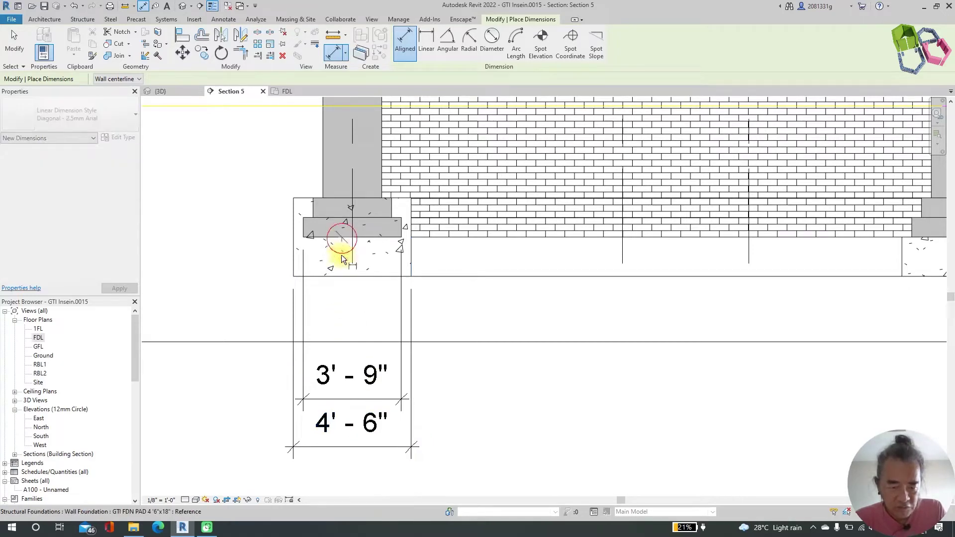
{"action": "left_click", "coordinate": [340, 275]}
{"action": "left_click", "coordinate": [228, 262]}
{"action": "scroll", "coordinate": [286, 274], "scroll_direction": "down", "scroll_amount": 3}
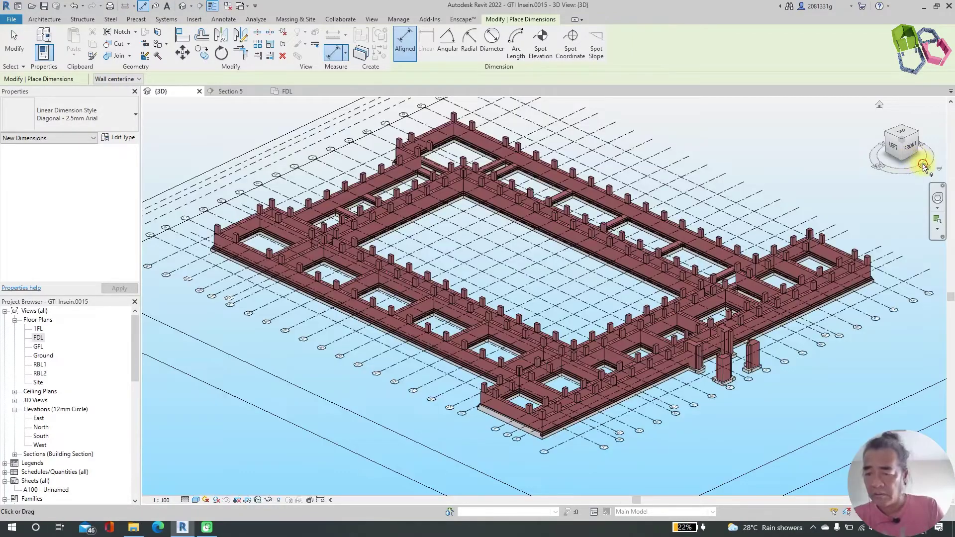
{"action": "mouse_move", "coordinate": [923, 166]}
{"action": "left_mouse_down"}
{"action": "mouse_move", "coordinate": [689, 166]}
{"action": "mouse_move", "coordinate": [861, 179]}
{"action": "left_mouse_up"}
{"action": "scroll", "coordinate": [861, 182], "scroll_direction": "up", "scroll_amount": 3}
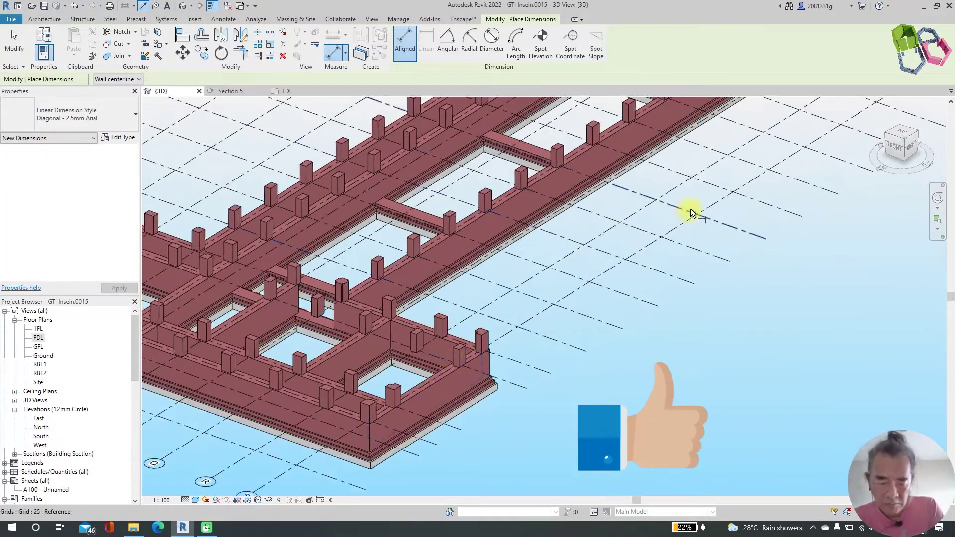
{"action": "scroll", "coordinate": [692, 215], "scroll_direction": "down", "scroll_amount": 3}
{"action": "scroll", "coordinate": [508, 368], "scroll_direction": "up", "scroll_amount": 5}
{"action": "scroll", "coordinate": [753, 220], "scroll_direction": "down", "scroll_amount": 4}
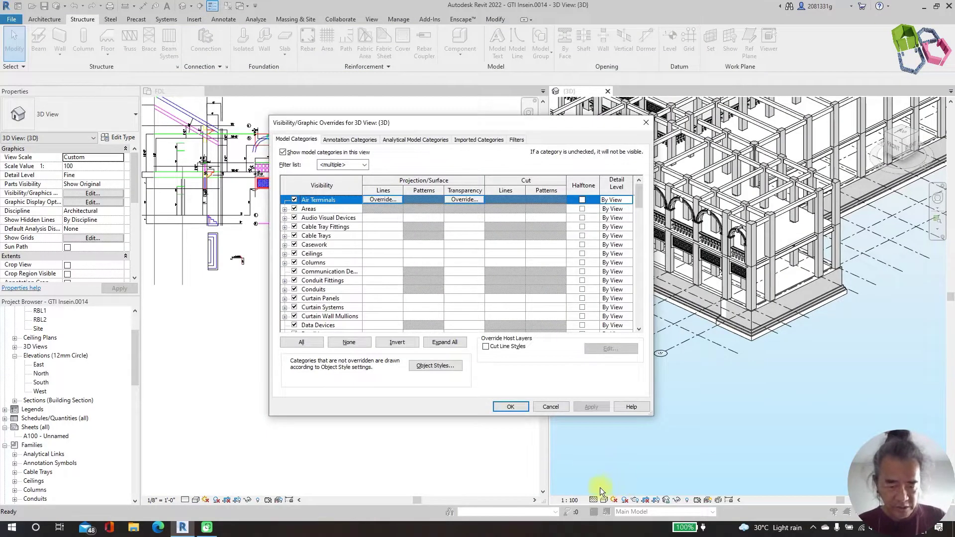
Step: Override the Floors category's surface transparency to 87 in the 3D view's visibility graphics and apply it
{"action": "scroll", "coordinate": [346, 271], "scroll_direction": "down", "scroll_amount": 7}
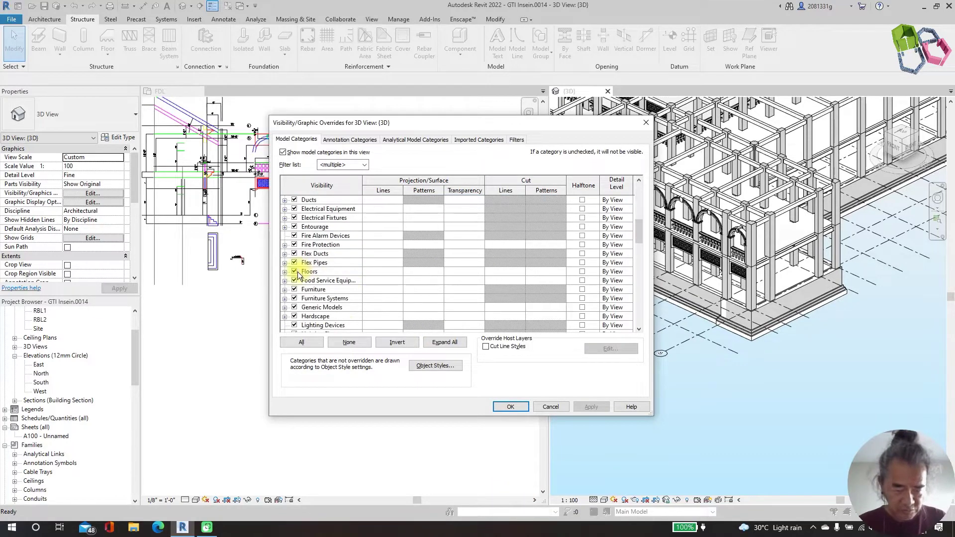
{"action": "left_click", "coordinate": [319, 273]}
{"action": "left_click", "coordinate": [504, 271]}
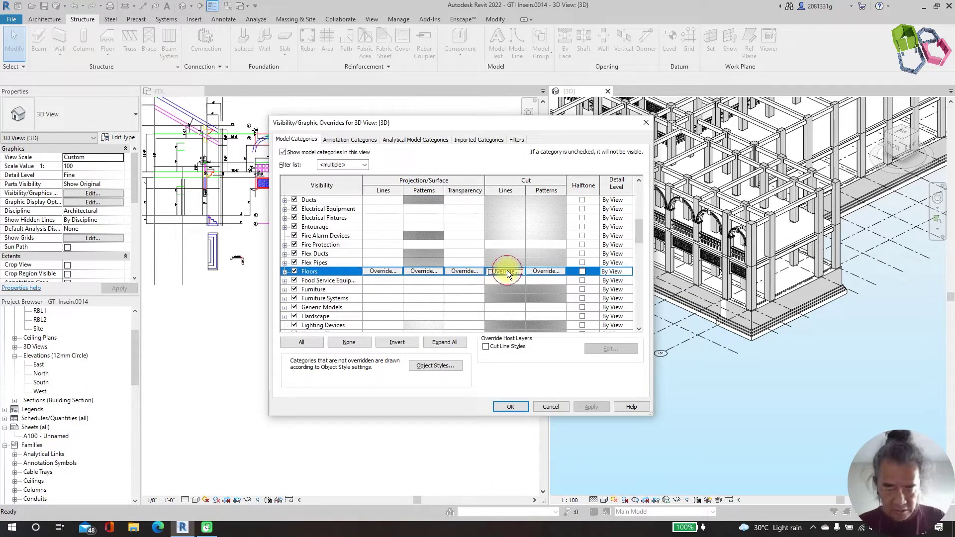
{"action": "left_click", "coordinate": [465, 268]}
{"action": "key", "text": "Escape"}
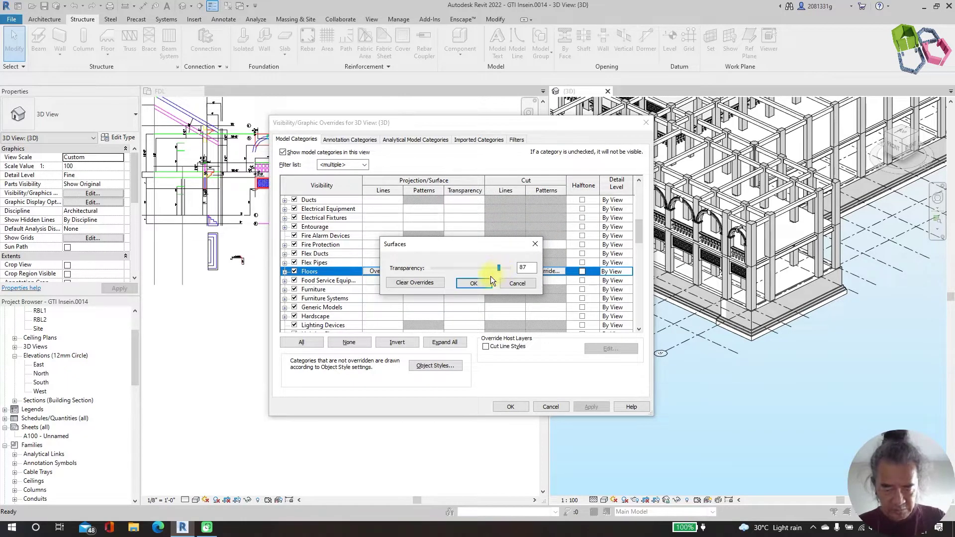
{"action": "left_click", "coordinate": [486, 284]}
{"action": "left_click", "coordinate": [592, 406]}
{"action": "left_click", "coordinate": [521, 405]}
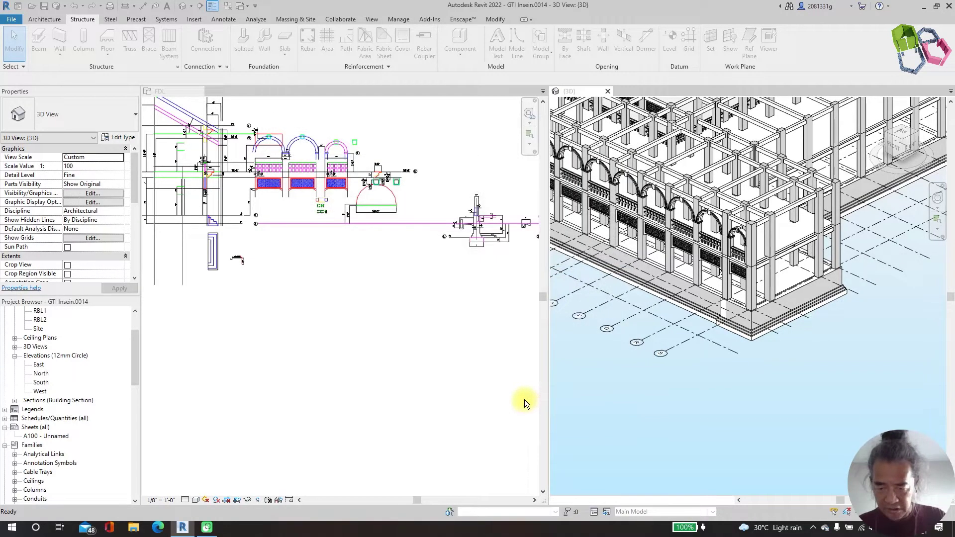
Step: Turn on the 3D view's section box and lower its top so only the foundations and lower column parts remain
{"action": "scroll", "coordinate": [829, 300], "scroll_direction": "up", "scroll_amount": 6}
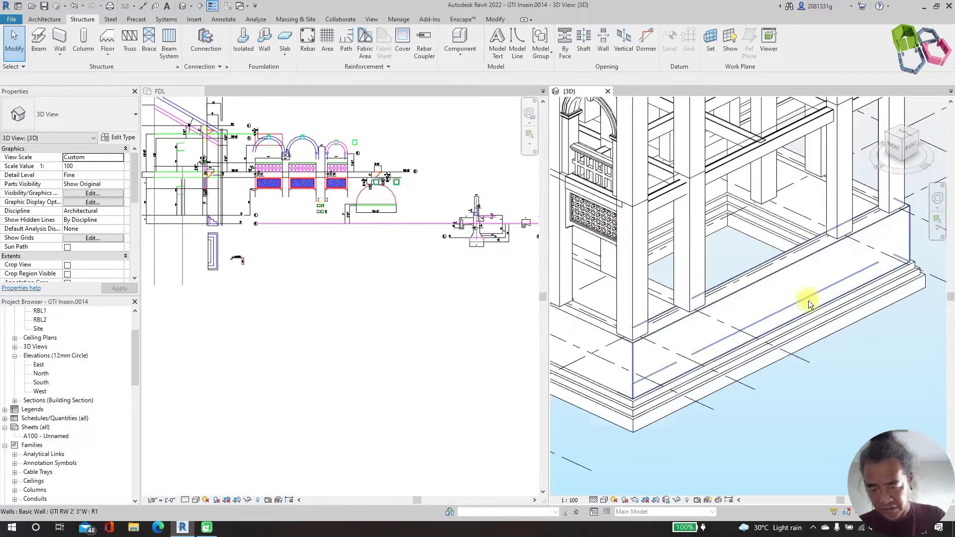
{"action": "scroll", "coordinate": [811, 304], "scroll_direction": "down", "scroll_amount": 10}
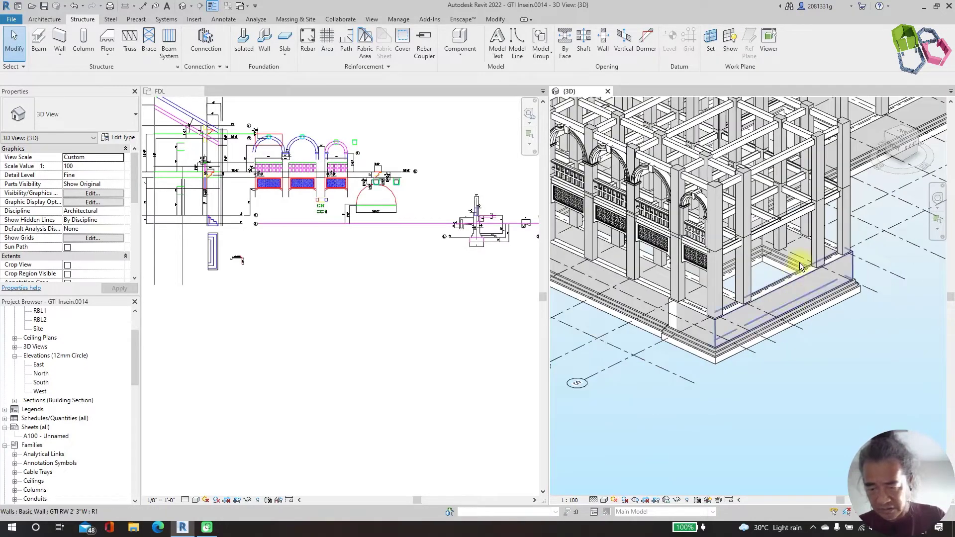
{"action": "scroll", "coordinate": [820, 274], "scroll_direction": "up", "scroll_amount": 3}
{"action": "key", "text": "Escape"}
{"action": "scroll", "coordinate": [97, 210], "scroll_direction": "down", "scroll_amount": 5}
{"action": "left_click", "coordinate": [67, 220]}
{"action": "scroll", "coordinate": [750, 202], "scroll_direction": "up", "scroll_amount": 5}
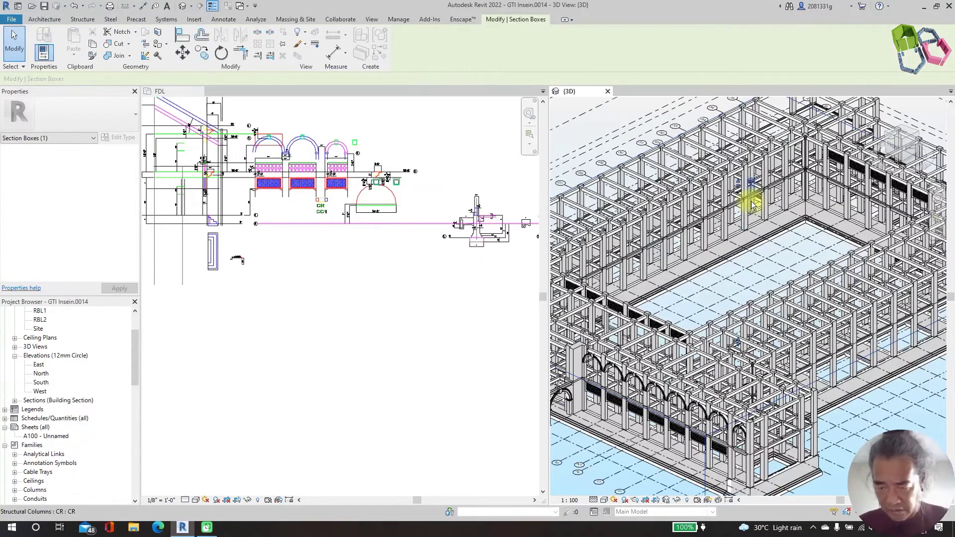
{"action": "scroll", "coordinate": [757, 207], "scroll_direction": "up", "scroll_amount": 4}
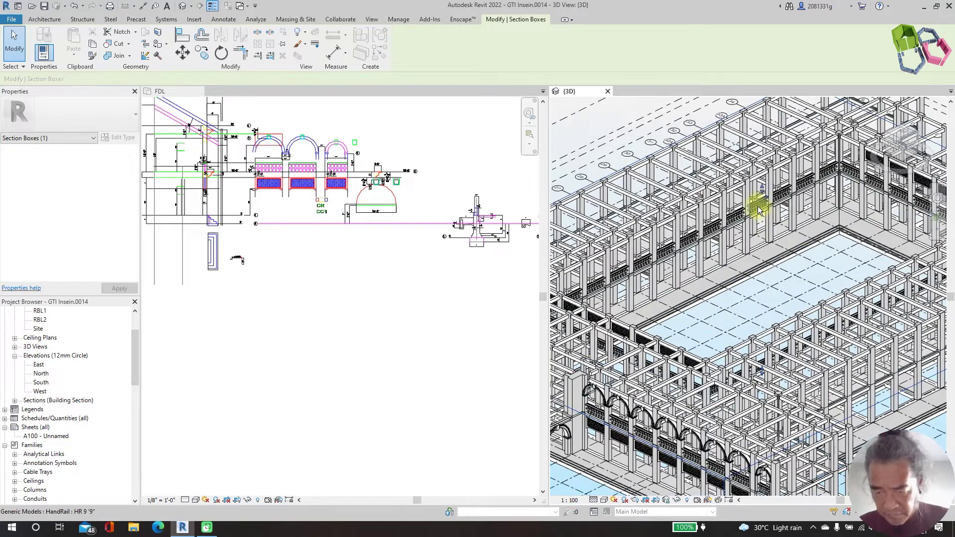
{"action": "left_click_drag", "start_coordinate": [762, 205], "coordinate": [829, 240]}
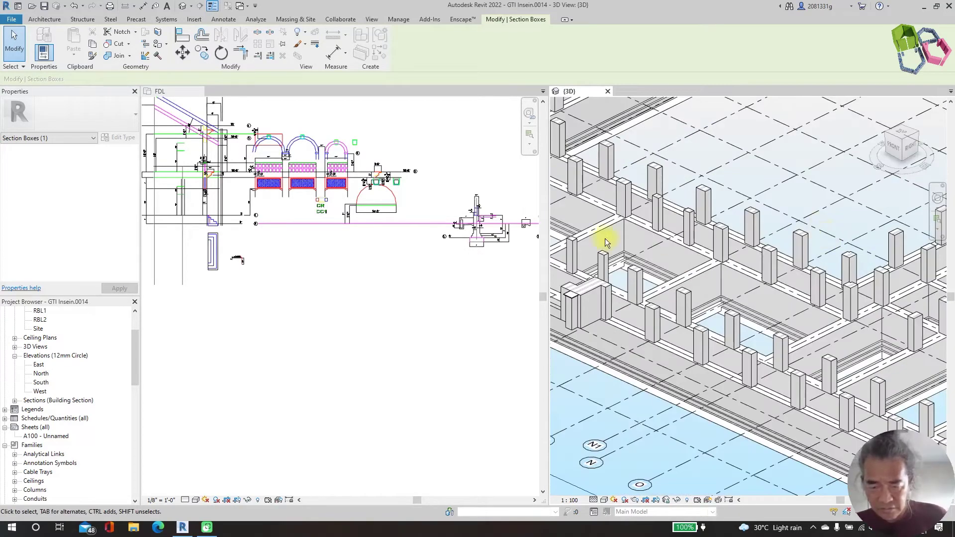
Step: Examine the cut model's column bases and foundation walls around the projecting entrance porch columns
{"action": "scroll", "coordinate": [605, 238], "scroll_direction": "up", "scroll_amount": 2}
{"action": "scroll", "coordinate": [848, 330], "scroll_direction": "up", "scroll_amount": 3}
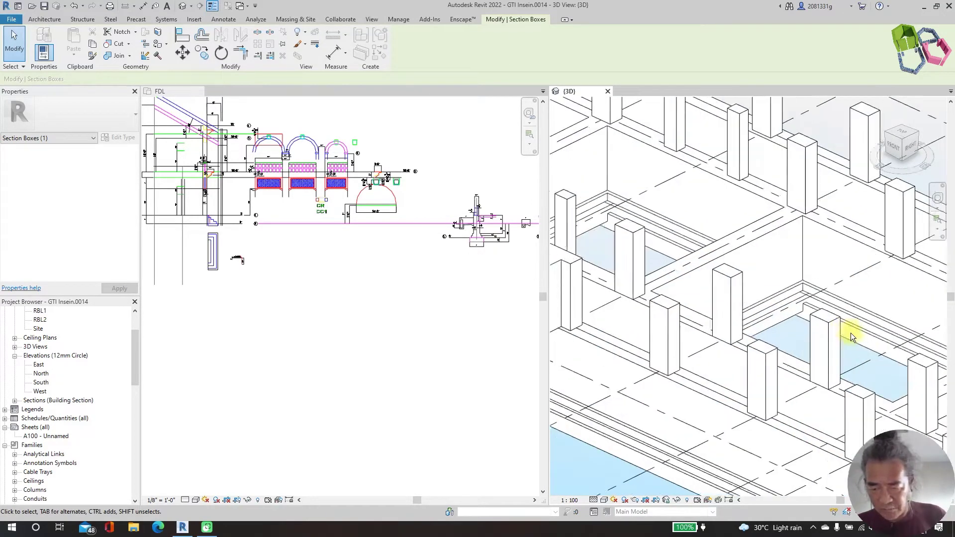
{"action": "scroll", "coordinate": [760, 208], "scroll_direction": "down", "scroll_amount": 5}
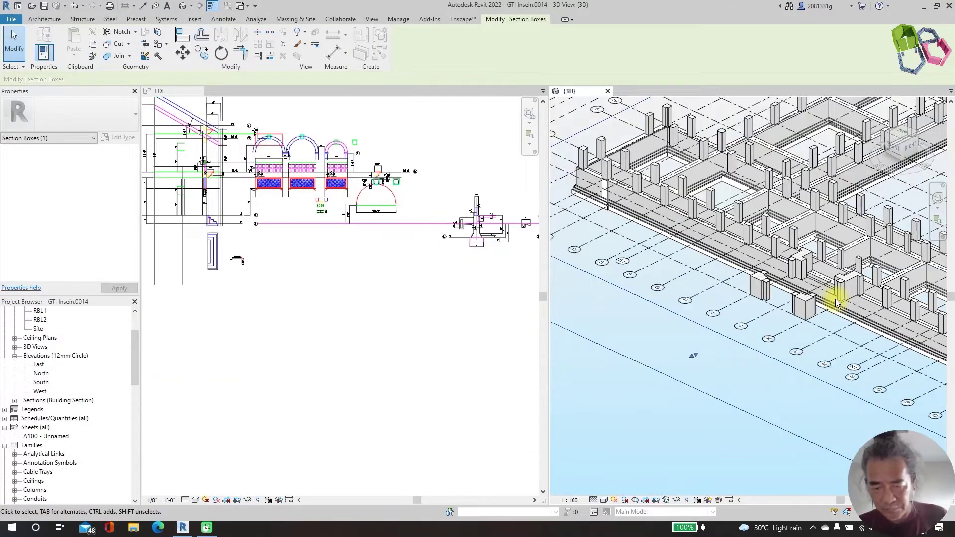
{"action": "scroll", "coordinate": [765, 274], "scroll_direction": "up", "scroll_amount": 2}
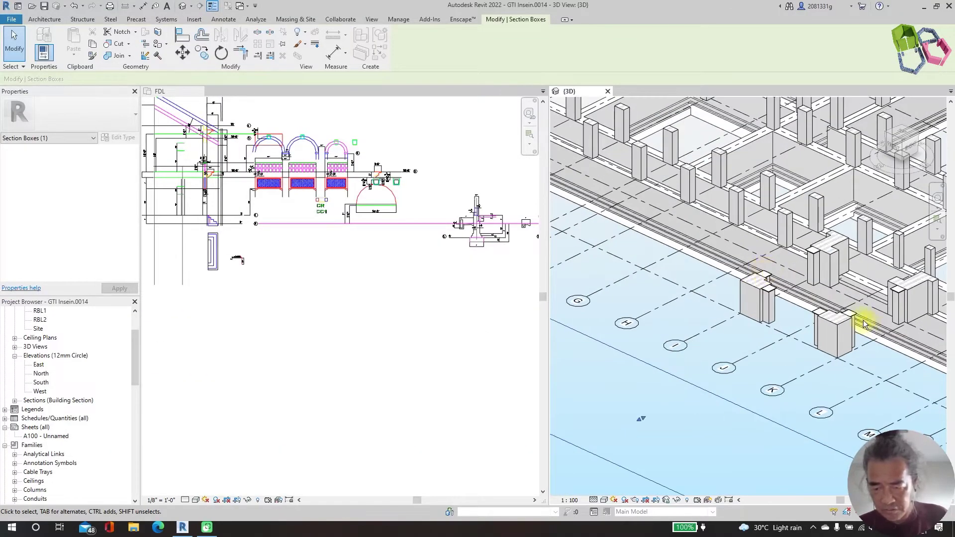
{"action": "scroll", "coordinate": [861, 320], "scroll_direction": "up", "scroll_amount": 2}
{"action": "scroll", "coordinate": [680, 287], "scroll_direction": "down", "scroll_amount": 2}
{"action": "scroll", "coordinate": [647, 314], "scroll_direction": "down", "scroll_amount": 2}
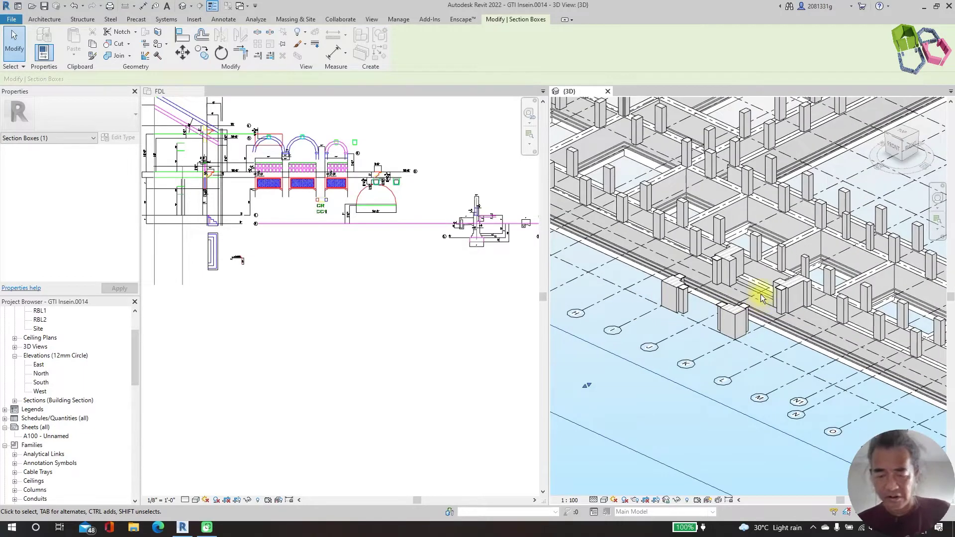
Step: Set the base level of the two front P1 porch columns to FDL
{"action": "scroll", "coordinate": [751, 297], "scroll_direction": "up", "scroll_amount": 1}
{"action": "left_click", "coordinate": [657, 300]}
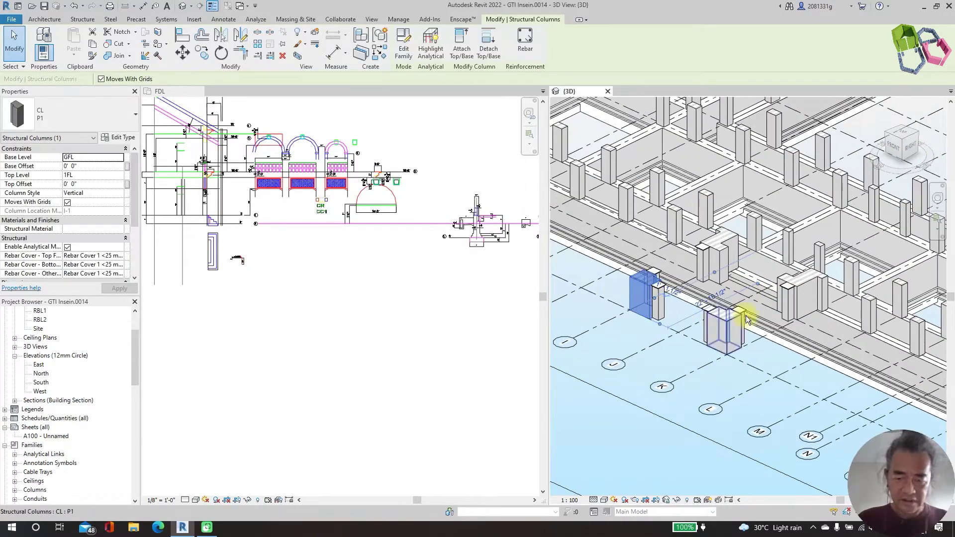
{"action": "left_click", "coordinate": [106, 157]}
{"action": "left_click", "coordinate": [120, 157]}
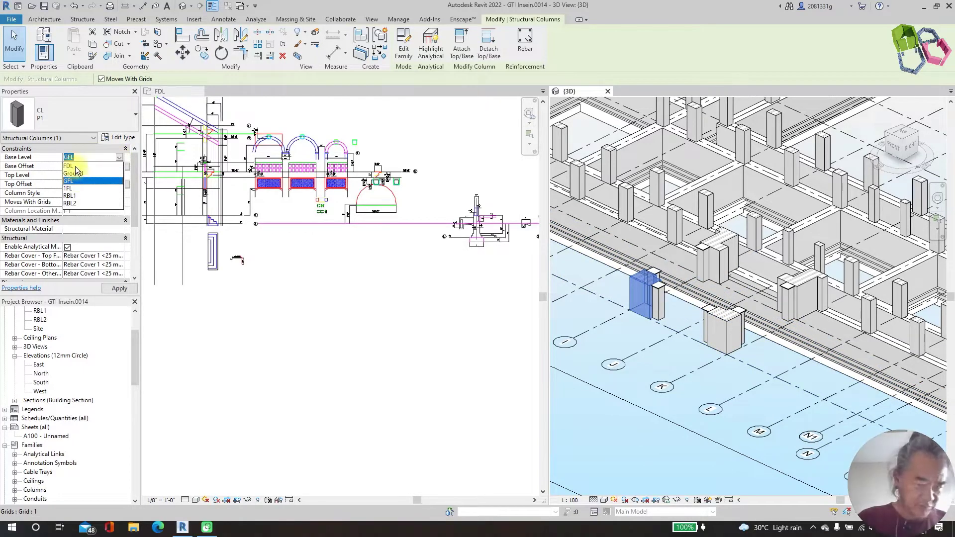
{"action": "left_click", "coordinate": [75, 166]}
{"action": "left_click", "coordinate": [647, 443]}
{"action": "left_click", "coordinate": [724, 329]}
{"action": "left_click", "coordinate": [119, 158]}
{"action": "left_click", "coordinate": [82, 167]}
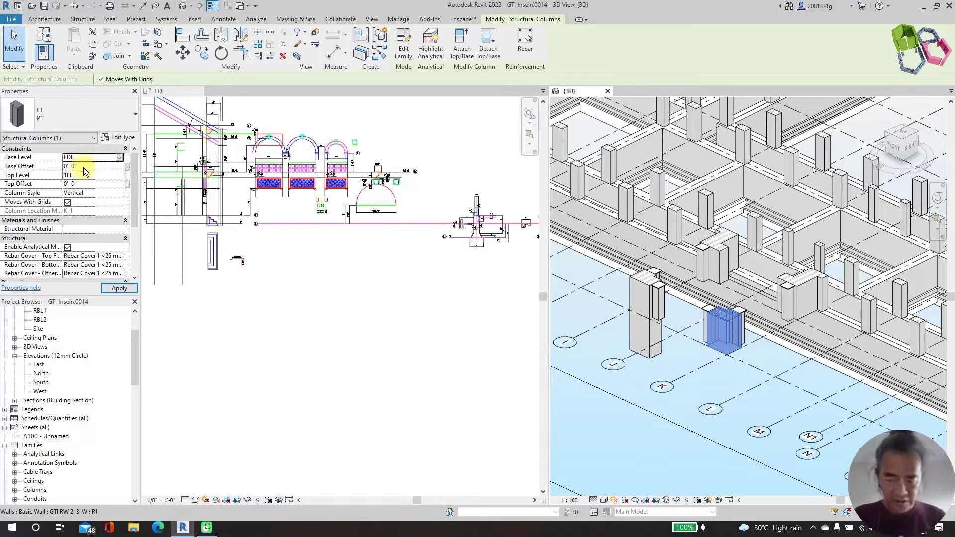
Step: Select both P2-1F columns behind the porch and set their base level to FDL
{"action": "scroll", "coordinate": [668, 447], "scroll_direction": "up", "scroll_amount": 2}
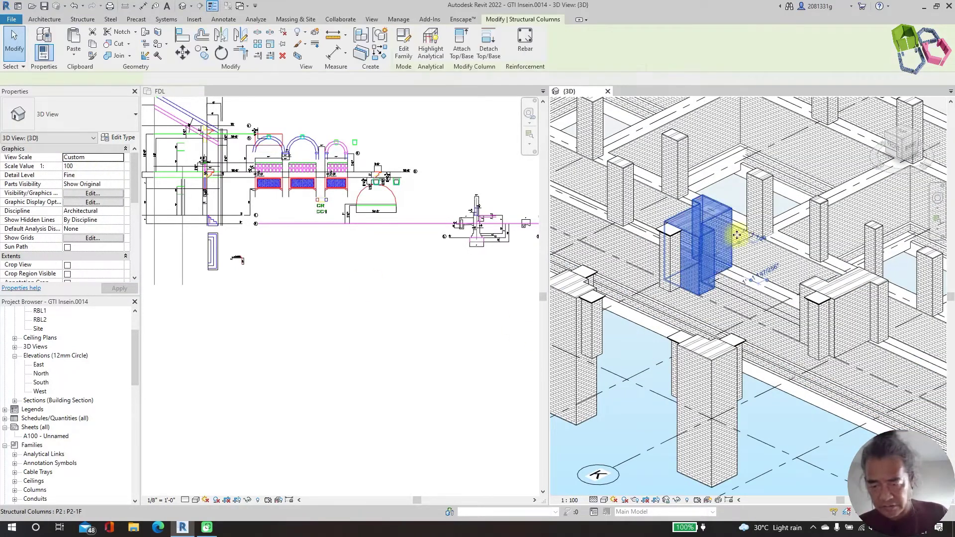
{"action": "left_click", "coordinate": [815, 294], "text": "ctrl"}
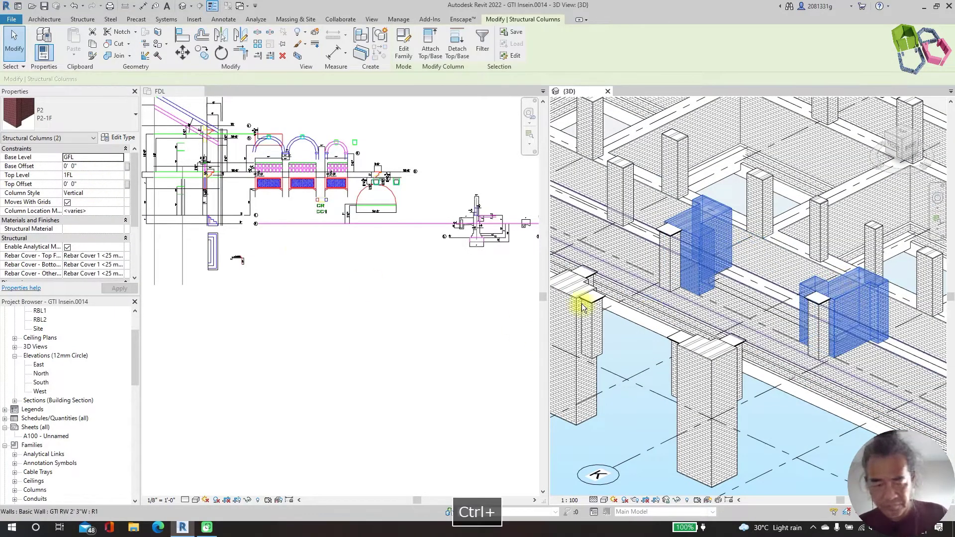
{"action": "left_click", "coordinate": [116, 159]}
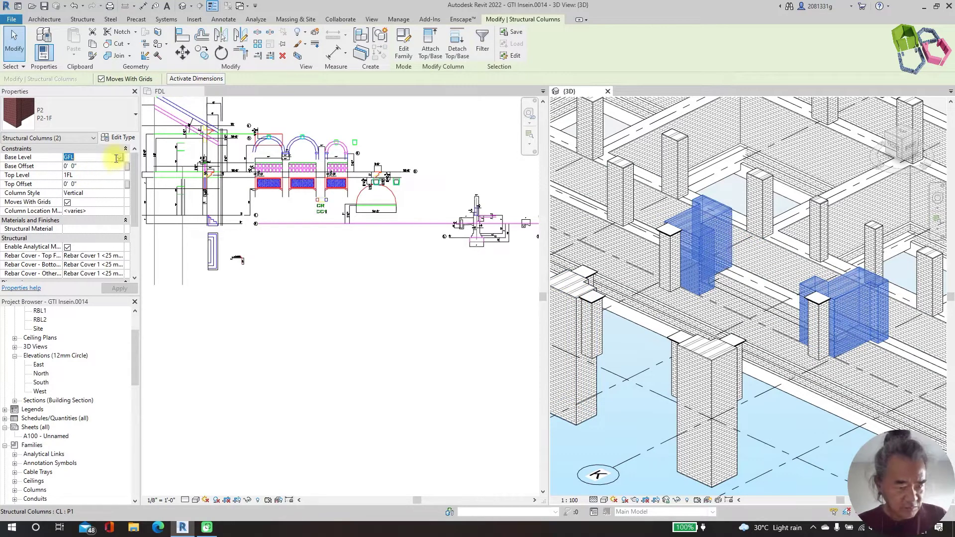
{"action": "left_click", "coordinate": [119, 158]}
{"action": "left_click", "coordinate": [74, 166]}
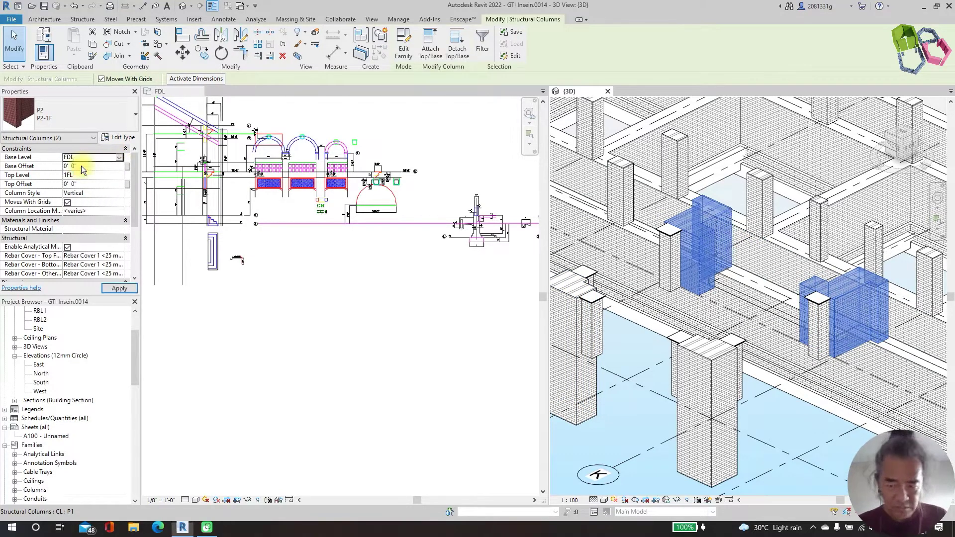
Step: Select the six small P1A columns attached to the porch piers and set their base level to FDL
{"action": "left_click", "coordinate": [641, 338]}
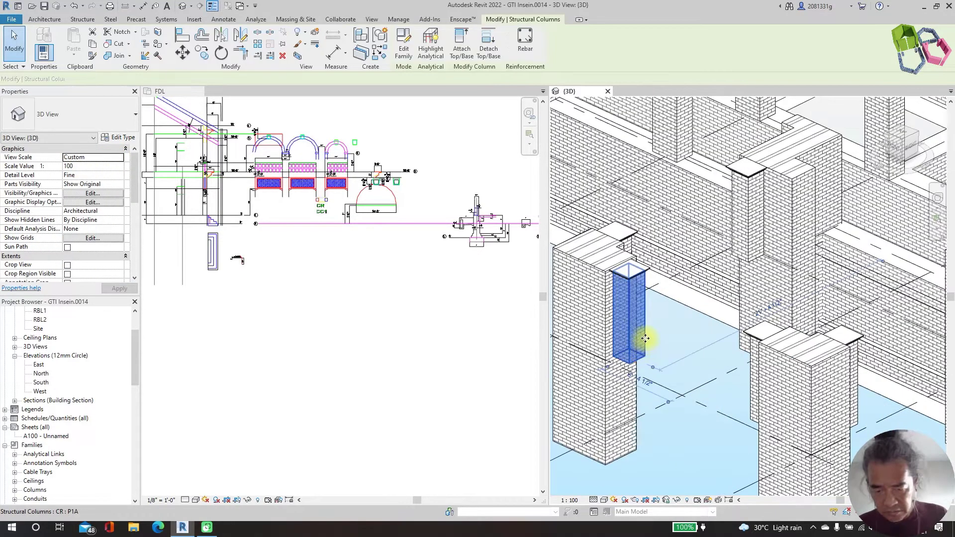
{"action": "left_click", "coordinate": [631, 243], "text": "ctrl"}
{"action": "left_click", "coordinate": [754, 214], "text": "ctrl"}
{"action": "left_click", "coordinate": [612, 199], "text": "ctrl"}
{"action": "scroll", "coordinate": [609, 204], "scroll_direction": "down", "scroll_amount": 3}
{"action": "scroll", "coordinate": [792, 272], "scroll_direction": "up", "scroll_amount": 3}
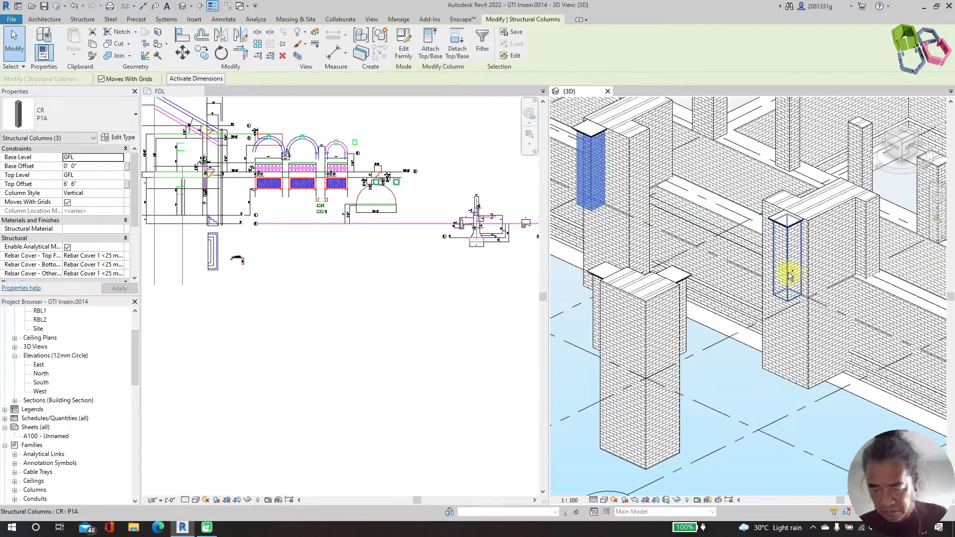
{"action": "left_click", "coordinate": [788, 273], "text": "ctrl"}
{"action": "left_click", "coordinate": [690, 337], "text": "ctrl"}
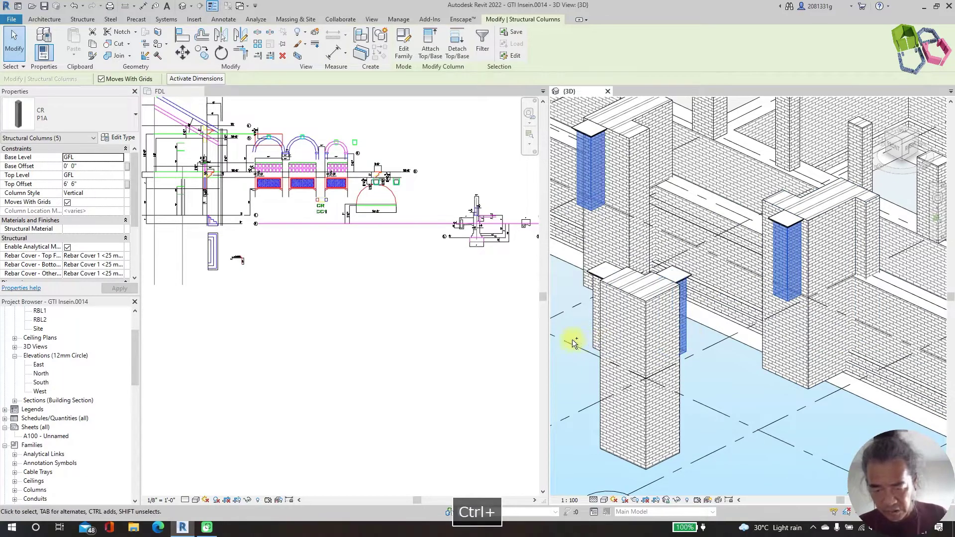
{"action": "left_click", "coordinate": [594, 342], "text": "ctrl"}
{"action": "scroll", "coordinate": [594, 343], "scroll_direction": "down", "scroll_amount": 3}
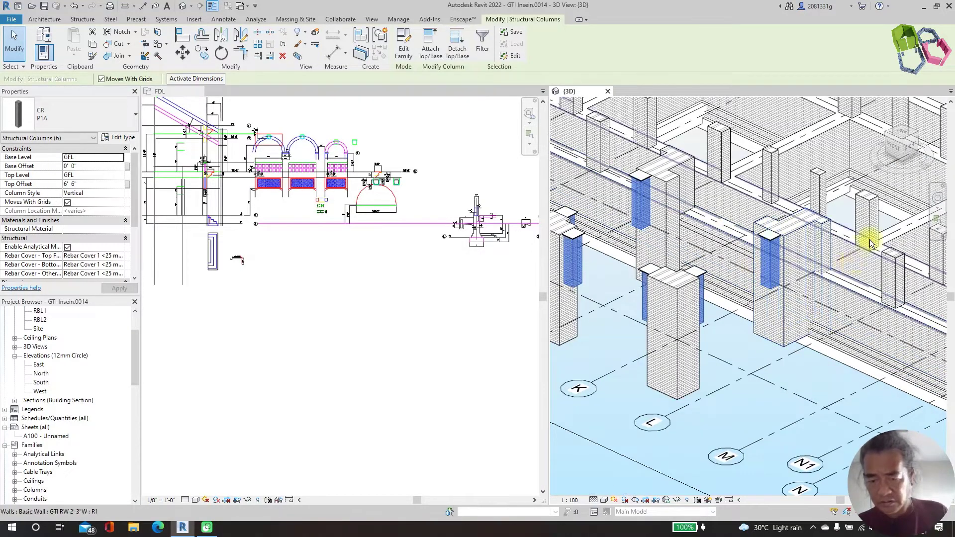
{"action": "left_click", "coordinate": [113, 158]}
{"action": "left_click", "coordinate": [91, 168]}
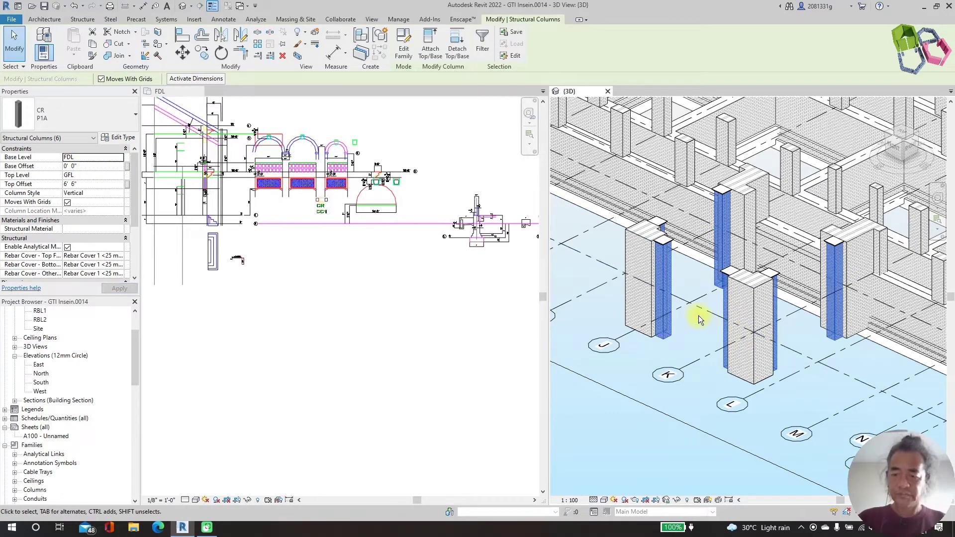
{"action": "key", "text": "Escape"}
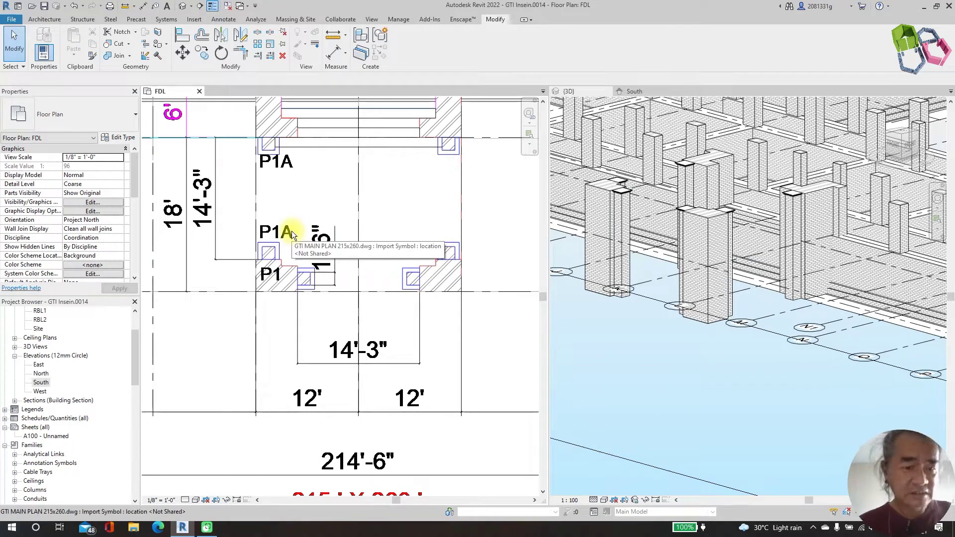
Step: Start an in-place model in the Structural Foundations category and name it POARCH PILLAR FDN 1
{"action": "left_click", "coordinate": [43, 19]}
{"action": "left_click", "coordinate": [118, 51]}
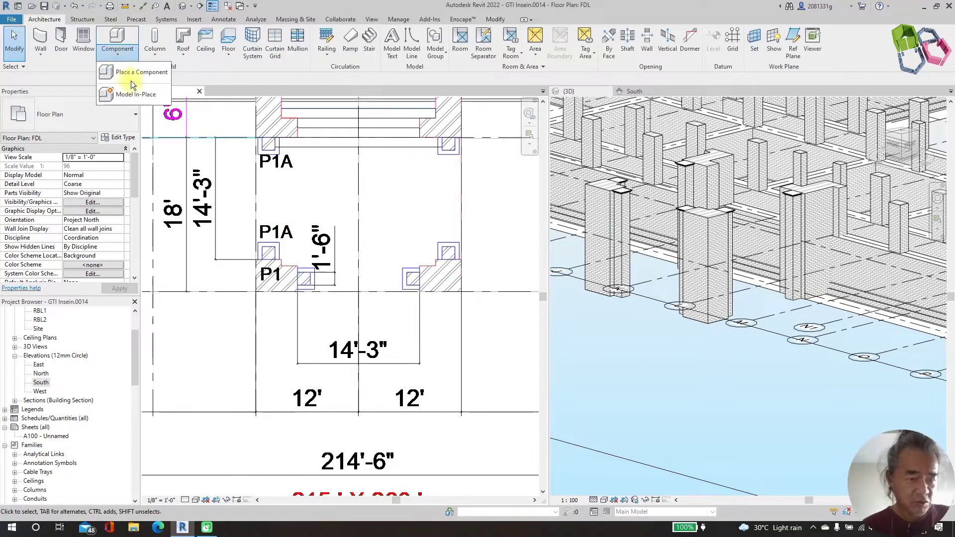
{"action": "left_click", "coordinate": [145, 95]}
{"action": "scroll", "coordinate": [444, 246], "scroll_direction": "down", "scroll_amount": 10}
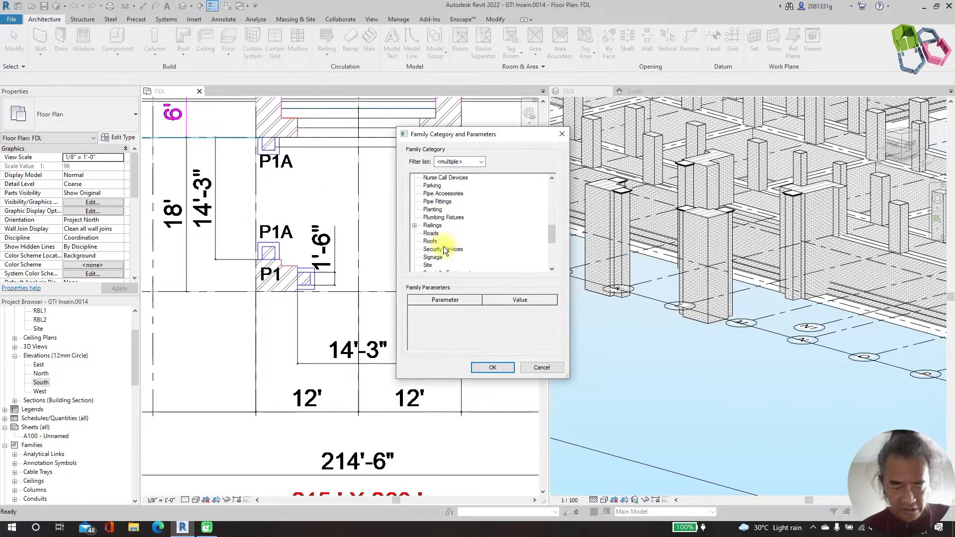
{"action": "scroll", "coordinate": [443, 249], "scroll_direction": "down", "scroll_amount": 2}
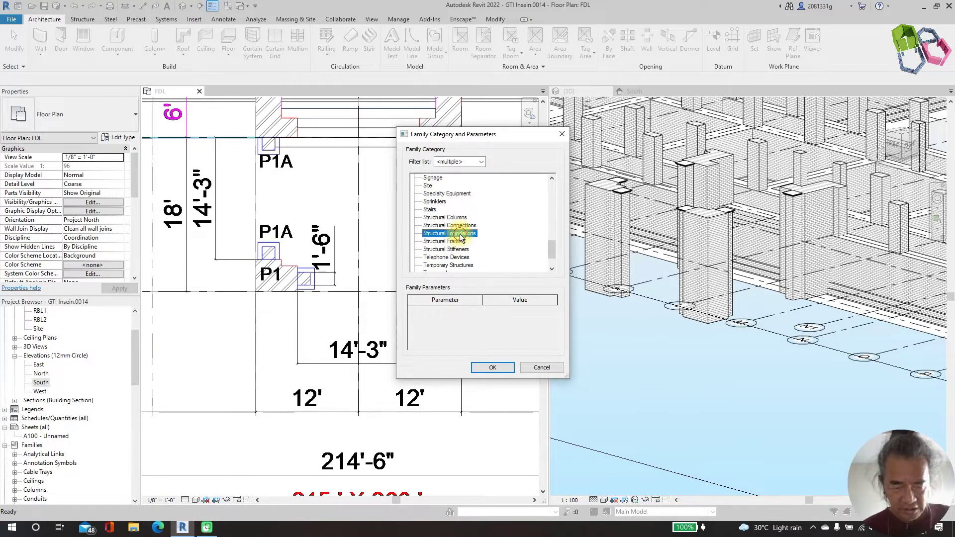
{"action": "double_click", "coordinate": [460, 234]}
{"action": "type", "text": "POARCH "}
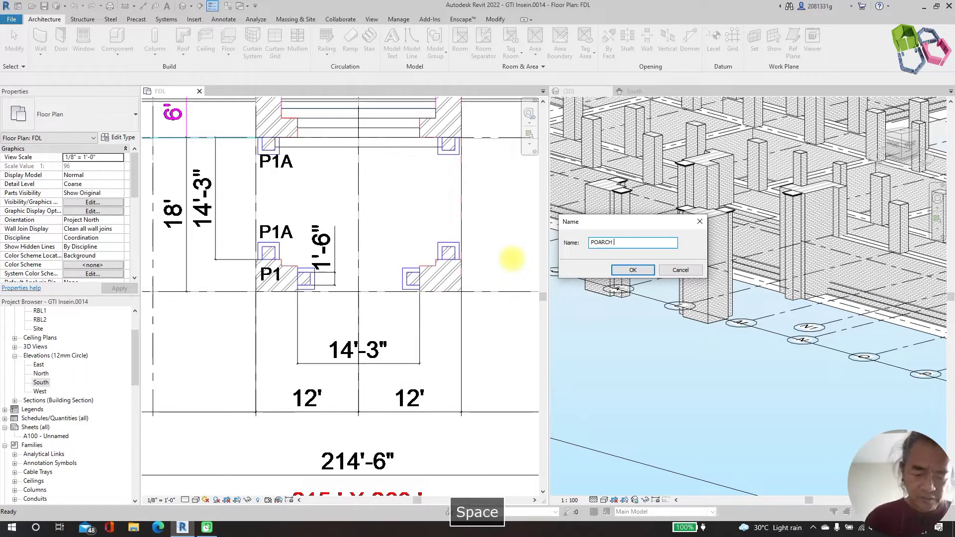
{"action": "type", "text": "PILLAR 1"}
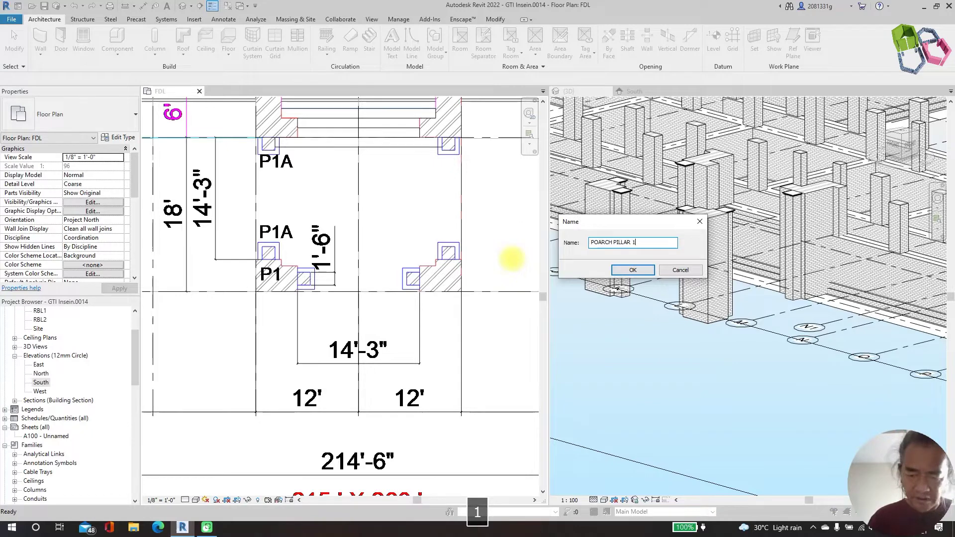
{"action": "left_click", "coordinate": [632, 270]}
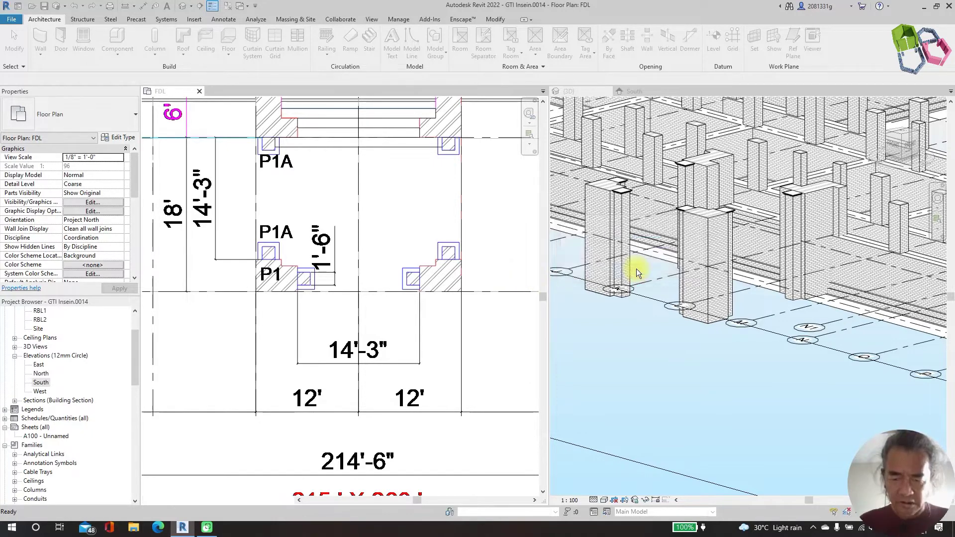
Step: Start an extrusion on the FDL work plane and set its extrusion end to -18"
{"action": "left_click", "coordinate": [85, 42]}
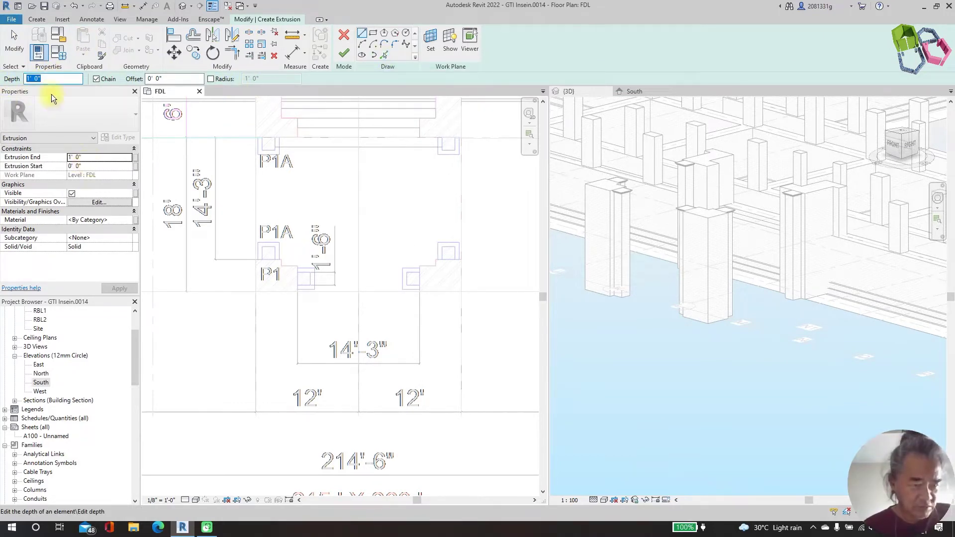
{"action": "left_click", "coordinate": [34, 157]}
{"action": "type", "text": "-18'"}
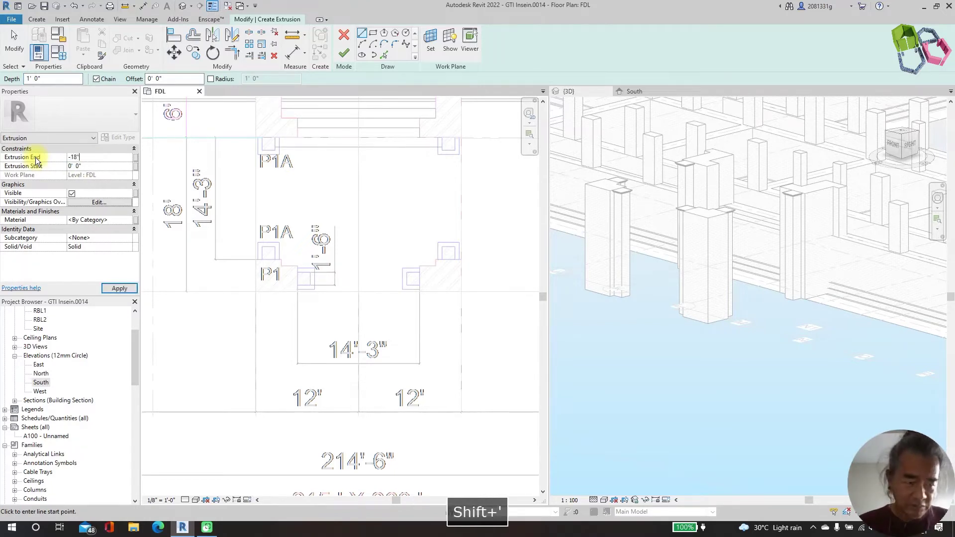
{"action": "left_click", "coordinate": [119, 288]}
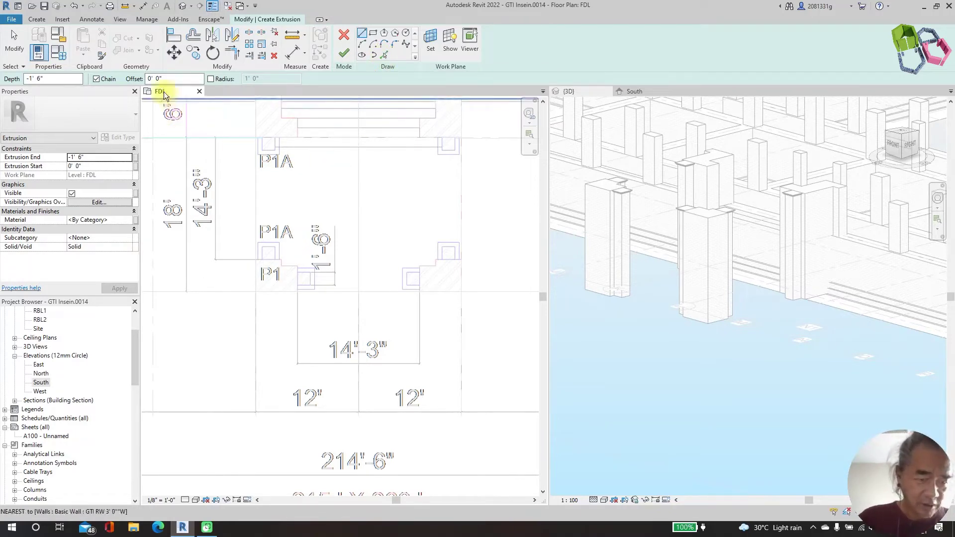
Step: Create sketch lines from the three exposed edges of the P1A column behind the P1 pier, offset 6" outward
{"action": "scroll", "coordinate": [252, 253], "scroll_direction": "up", "scroll_amount": 4}
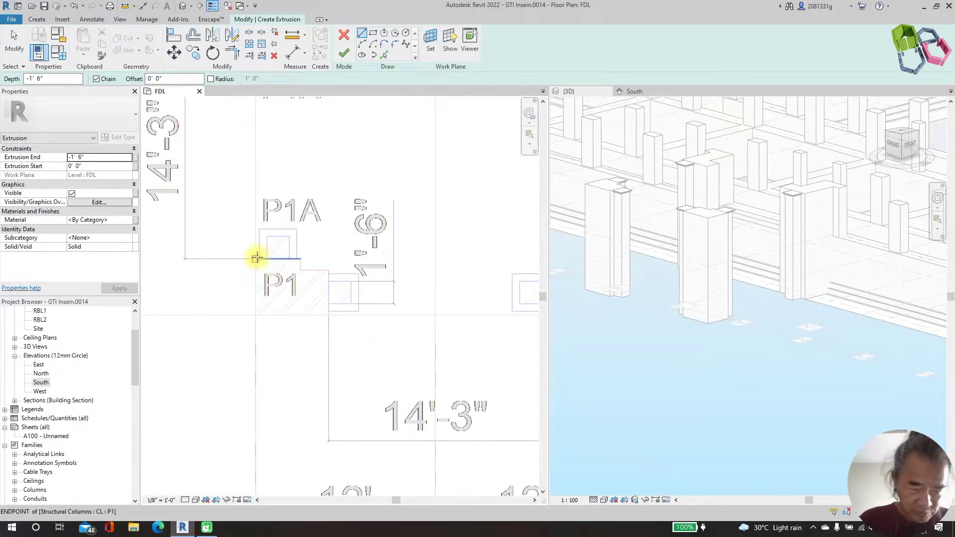
{"action": "left_click", "coordinate": [193, 137]}
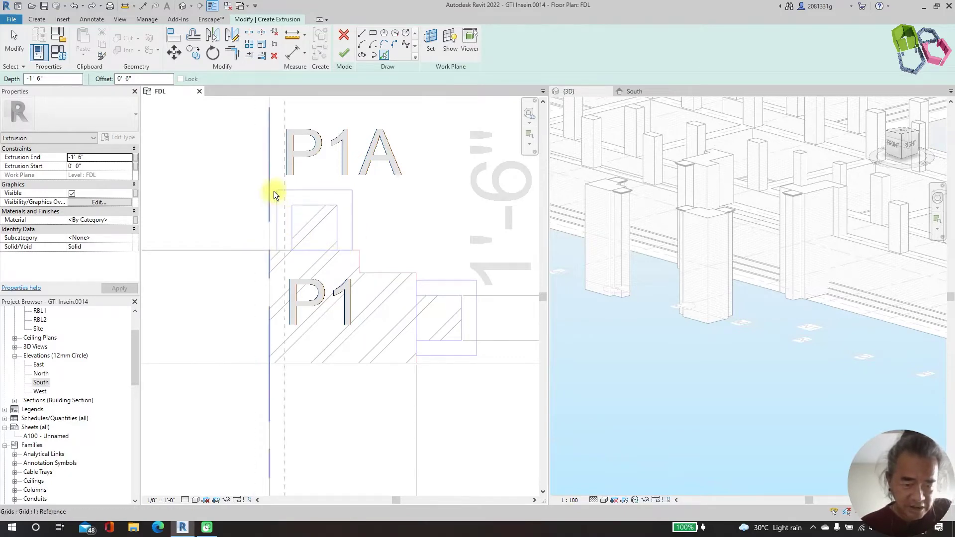
{"action": "left_click", "coordinate": [384, 54]}
{"action": "left_click", "coordinate": [312, 187]}
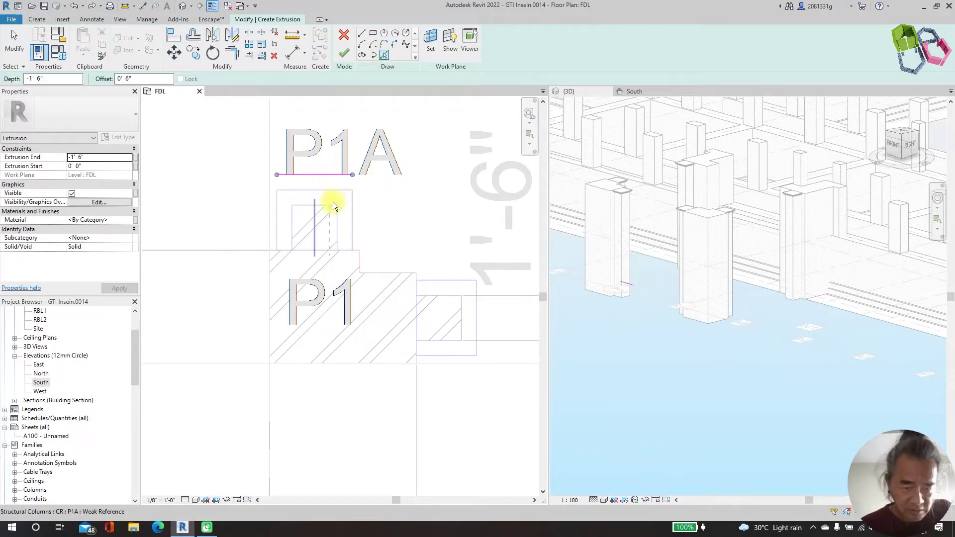
{"action": "left_click", "coordinate": [354, 198]}
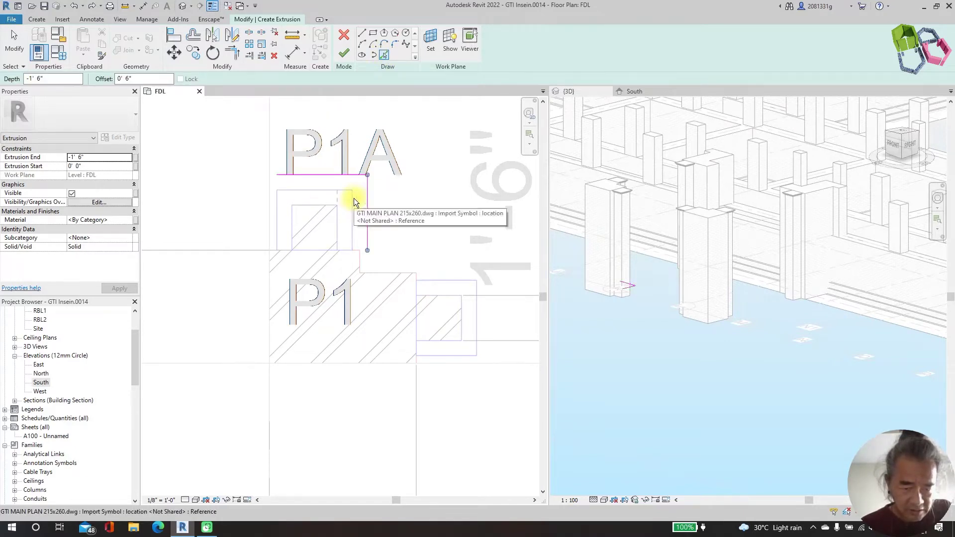
{"action": "left_click", "coordinate": [276, 195]}
Step: Add sketch lines offset 6" outward from the P1 pier's rear, outer side and stepped inner edges
{"action": "scroll", "coordinate": [269, 244], "scroll_direction": "up", "scroll_amount": 2}
{"action": "left_click", "coordinate": [251, 246]}
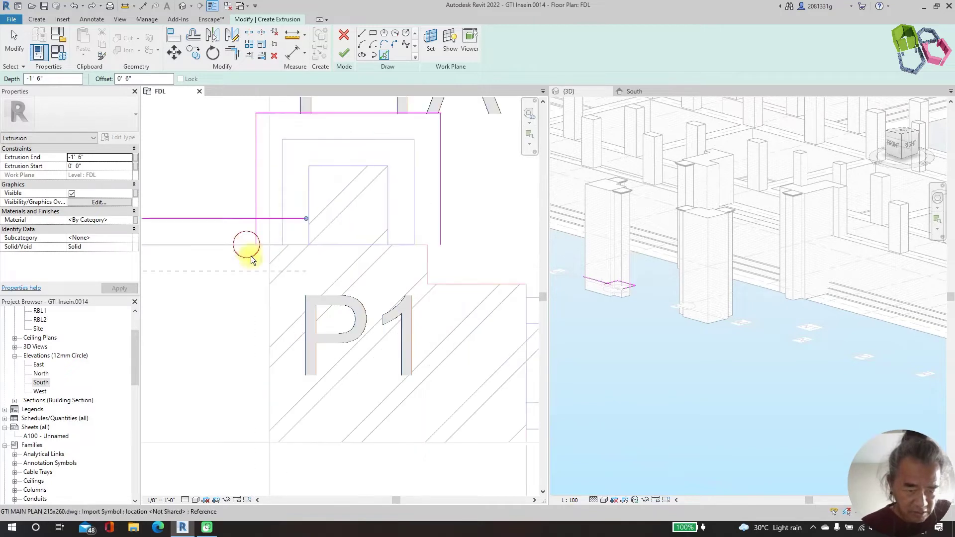
{"action": "left_click", "coordinate": [267, 298]}
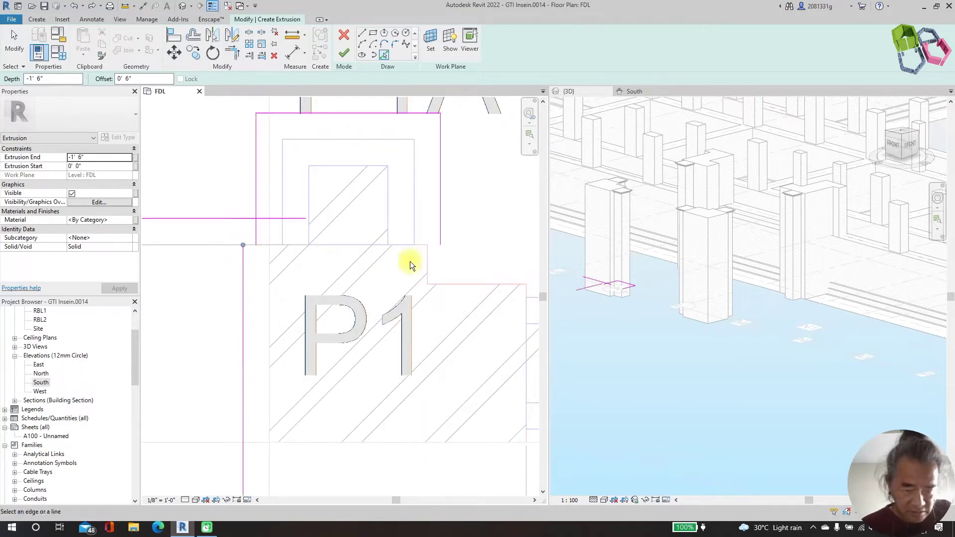
{"action": "left_click", "coordinate": [426, 267]}
{"action": "scroll", "coordinate": [428, 267], "scroll_direction": "up", "scroll_amount": 2}
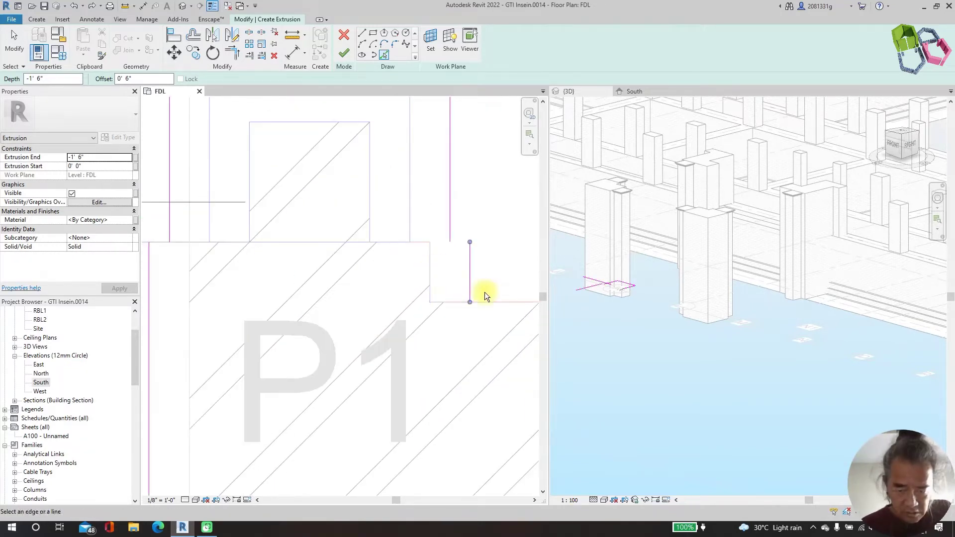
{"action": "scroll", "coordinate": [345, 239], "scroll_direction": "down", "scroll_amount": 3}
{"action": "scroll", "coordinate": [467, 285], "scroll_direction": "up", "scroll_amount": 4}
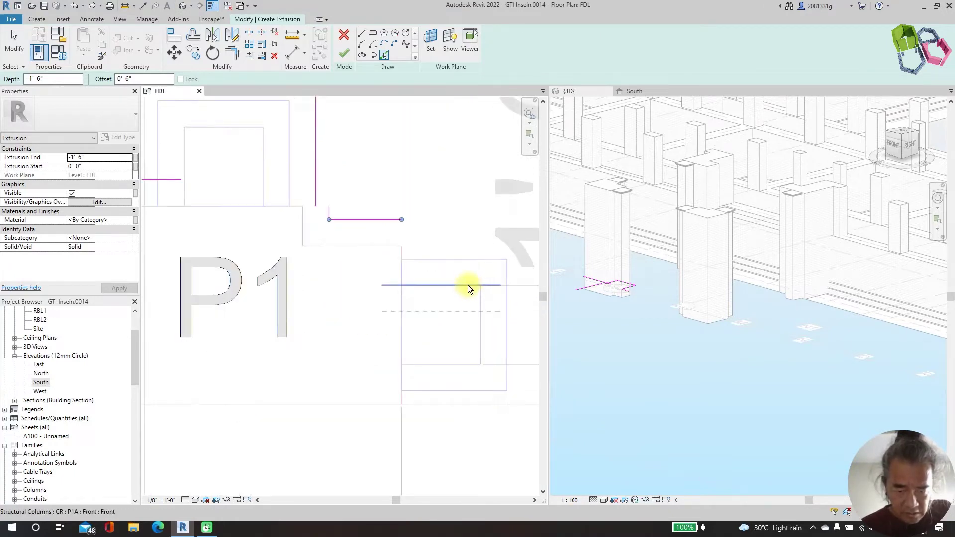
{"action": "left_click", "coordinate": [395, 273]}
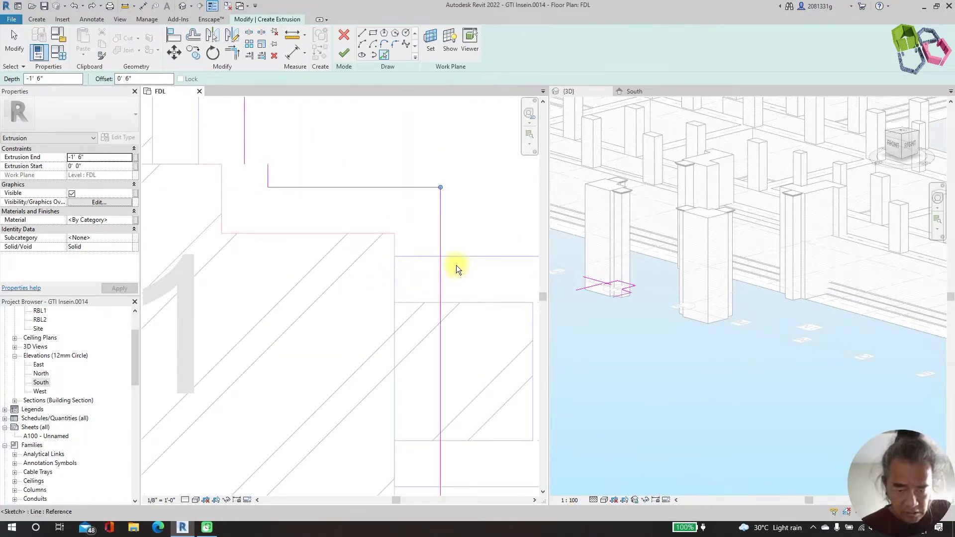
Step: Add 6" offset sketch lines around the P1A column on the pier's inner side and along the pier's front edge
{"action": "left_click", "coordinate": [467, 257]}
{"action": "scroll", "coordinate": [319, 192], "scroll_direction": "down", "scroll_amount": 3}
{"action": "left_click", "coordinate": [378, 215]}
{"action": "left_click", "coordinate": [413, 269]}
{"action": "scroll", "coordinate": [450, 296], "scroll_direction": "up", "scroll_amount": 4}
{"action": "left_click", "coordinate": [352, 331]}
{"action": "scroll", "coordinate": [458, 316], "scroll_direction": "down", "scroll_amount": 4}
{"action": "scroll", "coordinate": [259, 398], "scroll_direction": "up", "scroll_amount": 2}
{"action": "scroll", "coordinate": [465, 303], "scroll_direction": "down", "scroll_amount": 3}
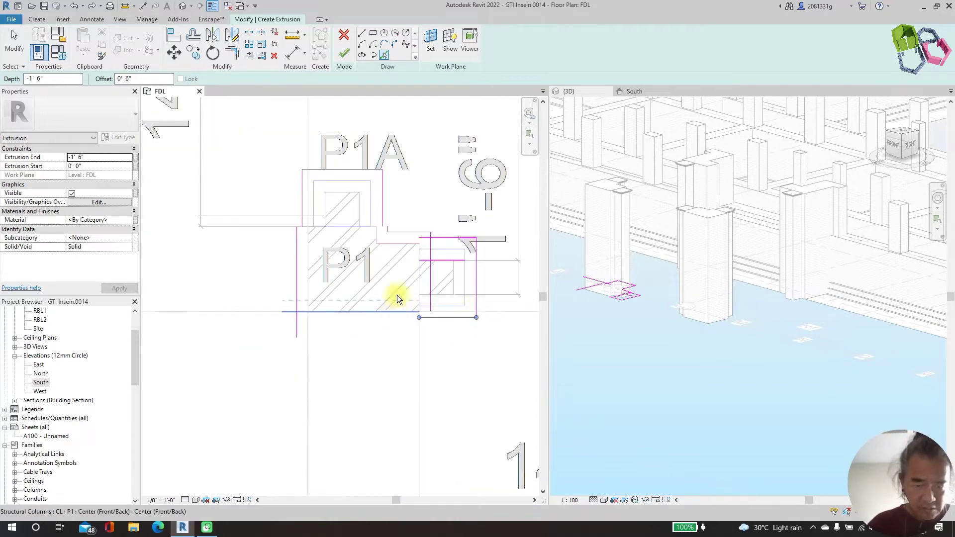
{"action": "scroll", "coordinate": [413, 214], "scroll_direction": "up", "scroll_amount": 2}
{"action": "scroll", "coordinate": [413, 212], "scroll_direction": "up", "scroll_amount": 2}
{"action": "left_click", "coordinate": [338, 239]}
{"action": "scroll", "coordinate": [340, 240], "scroll_direction": "down", "scroll_amount": 4}
{"action": "scroll", "coordinate": [326, 243], "scroll_direction": "up", "scroll_amount": 1}
{"action": "key", "text": "Escape"}
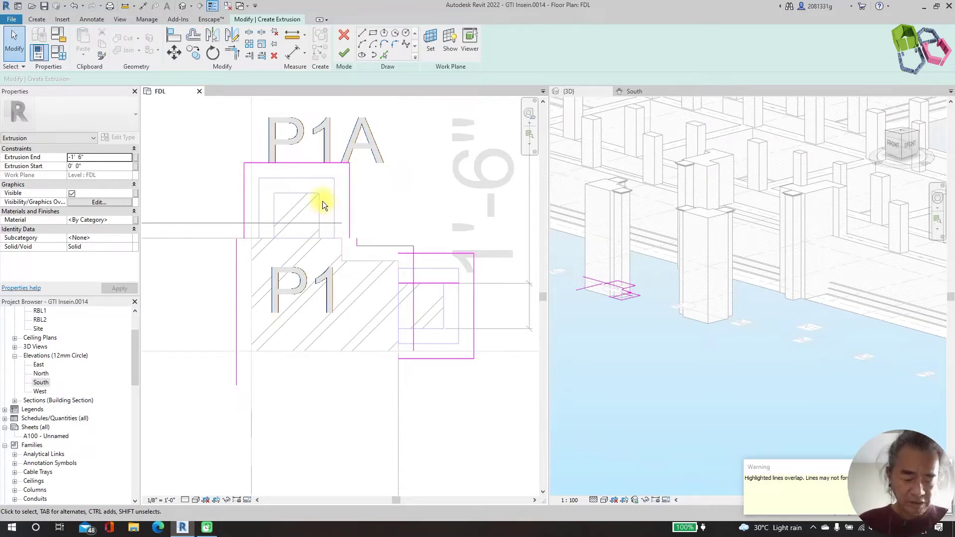
Step: Trim the offset lines into corners on both sides where the rear P1A outline meets the P1 pier outline
{"action": "key", "text": "r"}
{"action": "scroll", "coordinate": [253, 228], "scroll_direction": "up", "scroll_amount": 1}
{"action": "scroll", "coordinate": [254, 249], "scroll_direction": "down", "scroll_amount": 1}
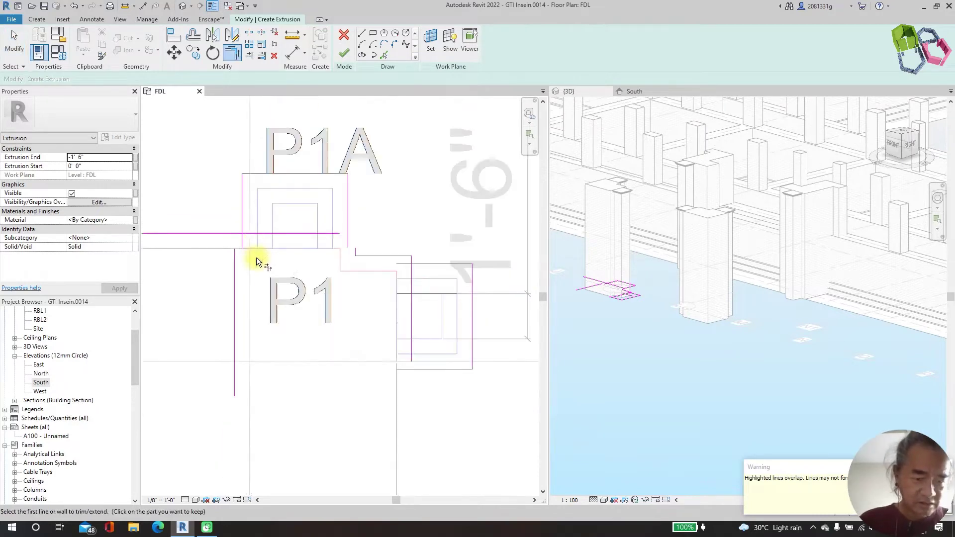
{"action": "scroll", "coordinate": [253, 243], "scroll_direction": "up", "scroll_amount": 3}
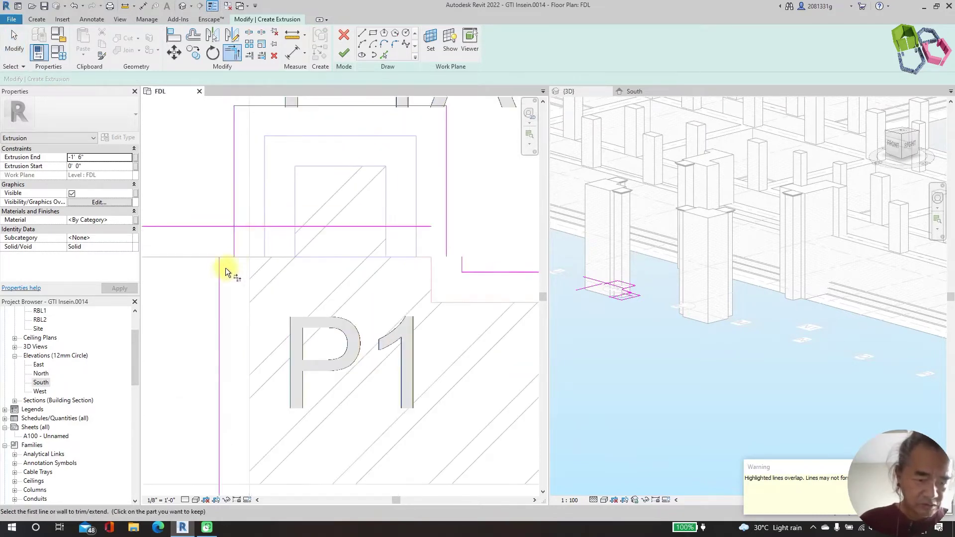
{"action": "left_click", "coordinate": [219, 266]}
{"action": "left_click", "coordinate": [222, 228]}
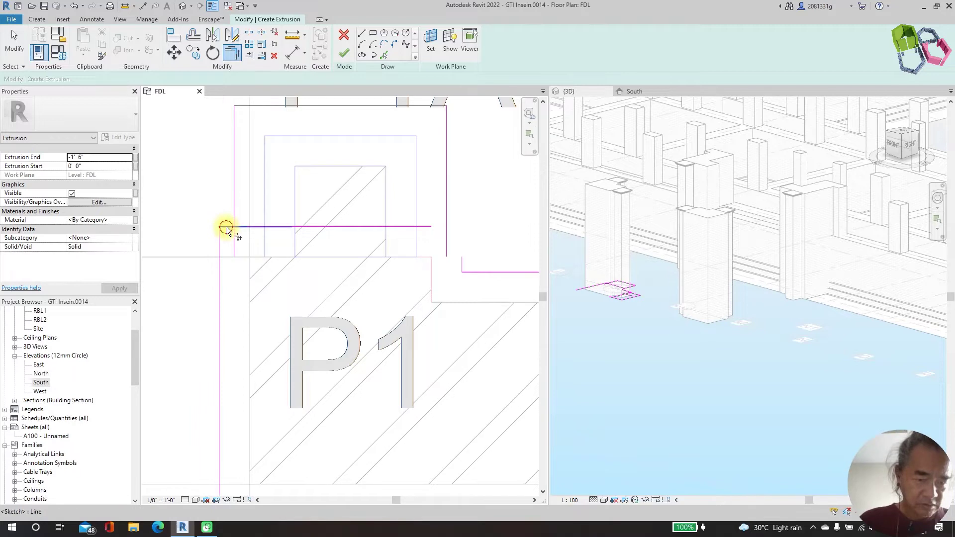
{"action": "left_click", "coordinate": [234, 214]}
{"action": "scroll", "coordinate": [314, 247], "scroll_direction": "down", "scroll_amount": 1}
{"action": "scroll", "coordinate": [397, 249], "scroll_direction": "up", "scroll_amount": 1}
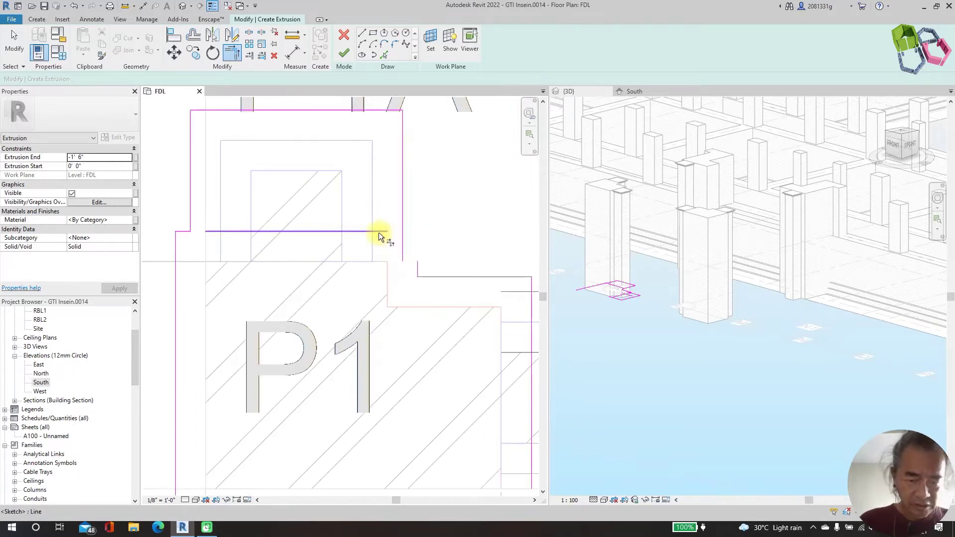
{"action": "left_click", "coordinate": [378, 232]}
{"action": "left_click", "coordinate": [416, 267]}
{"action": "left_click", "coordinate": [410, 232]}
{"action": "left_click", "coordinate": [402, 219]}
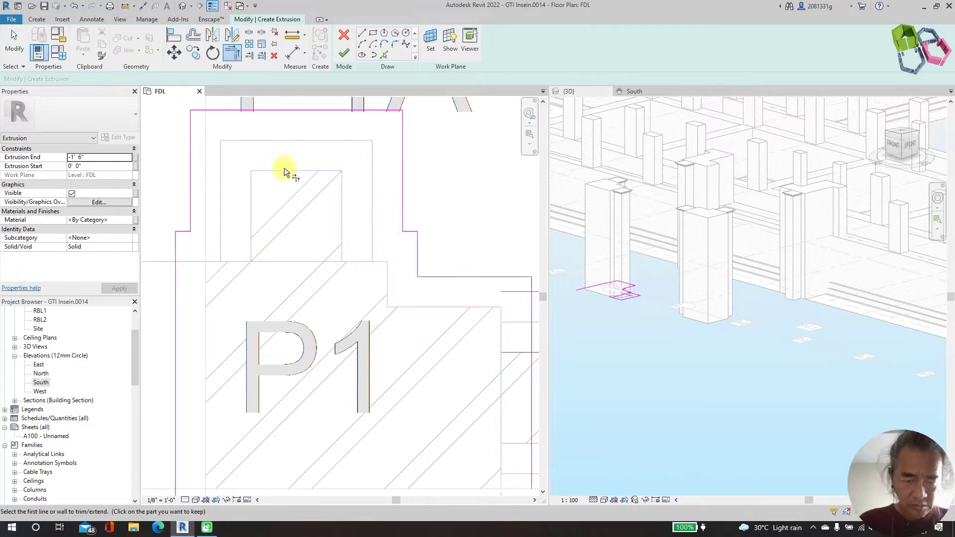
Step: Trim the remaining lines around the inner P1A column and pier front into a closed outline and finish the extrusion
{"action": "scroll", "coordinate": [291, 165], "scroll_direction": "down", "scroll_amount": 2}
{"action": "scroll", "coordinate": [407, 249], "scroll_direction": "up", "scroll_amount": 1}
{"action": "scroll", "coordinate": [407, 222], "scroll_direction": "up", "scroll_amount": 1}
{"action": "left_click", "coordinate": [411, 213]}
{"action": "left_click", "coordinate": [418, 219]}
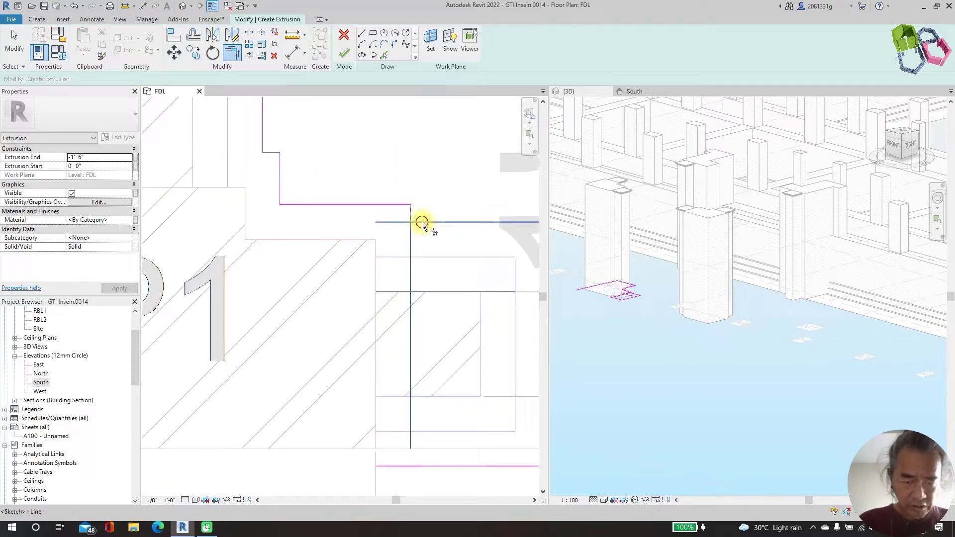
{"action": "scroll", "coordinate": [286, 176], "scroll_direction": "down", "scroll_amount": 1}
{"action": "scroll", "coordinate": [431, 228], "scroll_direction": "up", "scroll_amount": 2}
{"action": "scroll", "coordinate": [396, 206], "scroll_direction": "down", "scroll_amount": 3}
{"action": "scroll", "coordinate": [345, 316], "scroll_direction": "up", "scroll_amount": 2}
{"action": "scroll", "coordinate": [421, 291], "scroll_direction": "down", "scroll_amount": 3}
{"action": "scroll", "coordinate": [433, 299], "scroll_direction": "down", "scroll_amount": 2}
{"action": "left_click", "coordinate": [279, 259]}
{"action": "left_click", "coordinate": [394, 290]}
{"action": "key", "text": "Escape"}
{"action": "scroll", "coordinate": [398, 257], "scroll_direction": "up", "scroll_amount": 2}
{"action": "scroll", "coordinate": [356, 351], "scroll_direction": "down", "scroll_amount": 3}
{"action": "scroll", "coordinate": [368, 237], "scroll_direction": "up", "scroll_amount": 2}
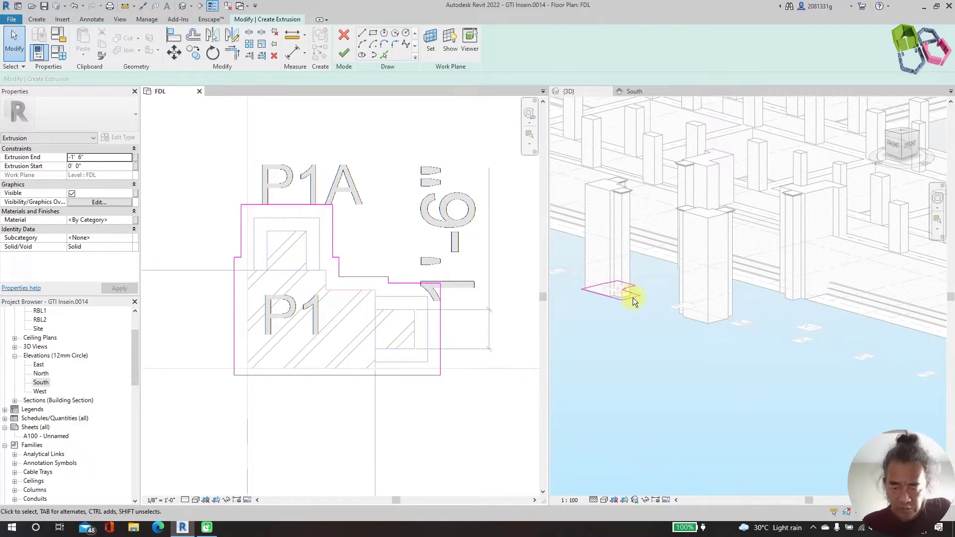
{"action": "scroll", "coordinate": [633, 297], "scroll_direction": "up", "scroll_amount": 5}
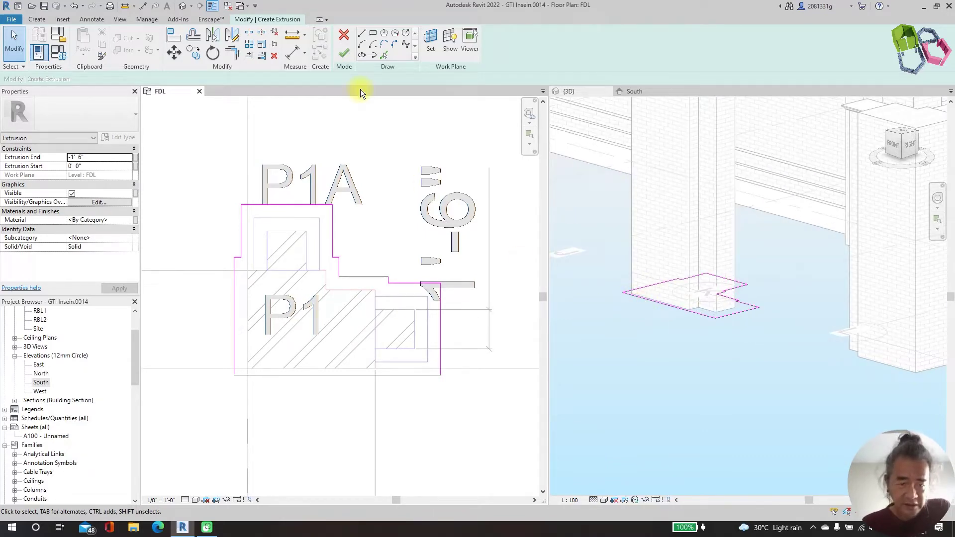
{"action": "left_click", "coordinate": [342, 54]}
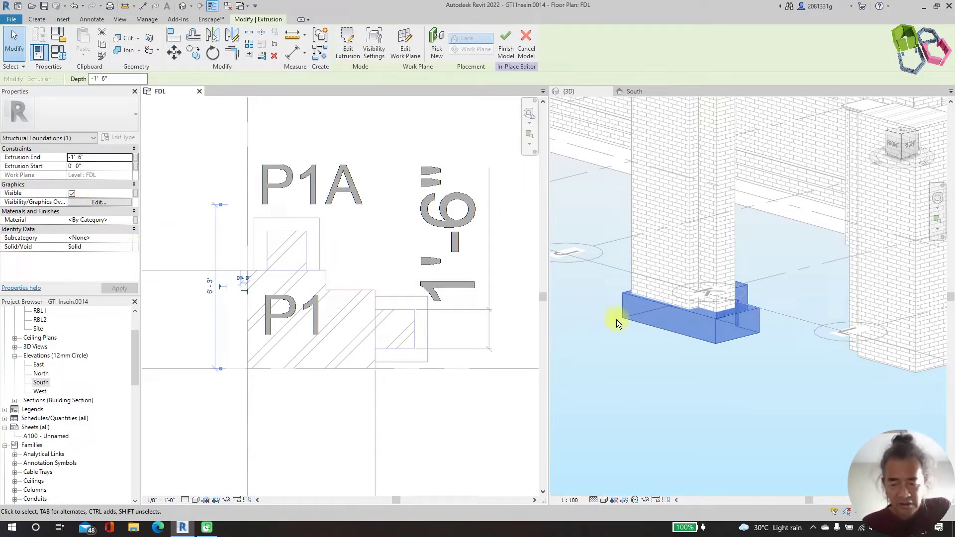
Step: Search the materials for CONCRETE and assign Concrete, Cast In Situ to the foundation extrusion
{"action": "left_click", "coordinate": [130, 221]}
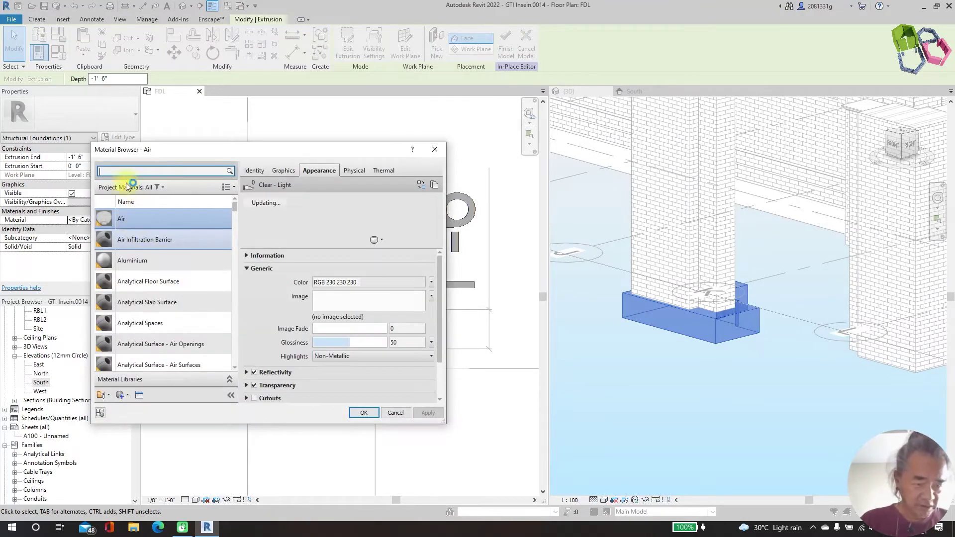
{"action": "left_click", "coordinate": [125, 173]}
{"action": "type", "text": "CONCRETE"}
{"action": "scroll", "coordinate": [201, 253], "scroll_direction": "down", "scroll_amount": 1}
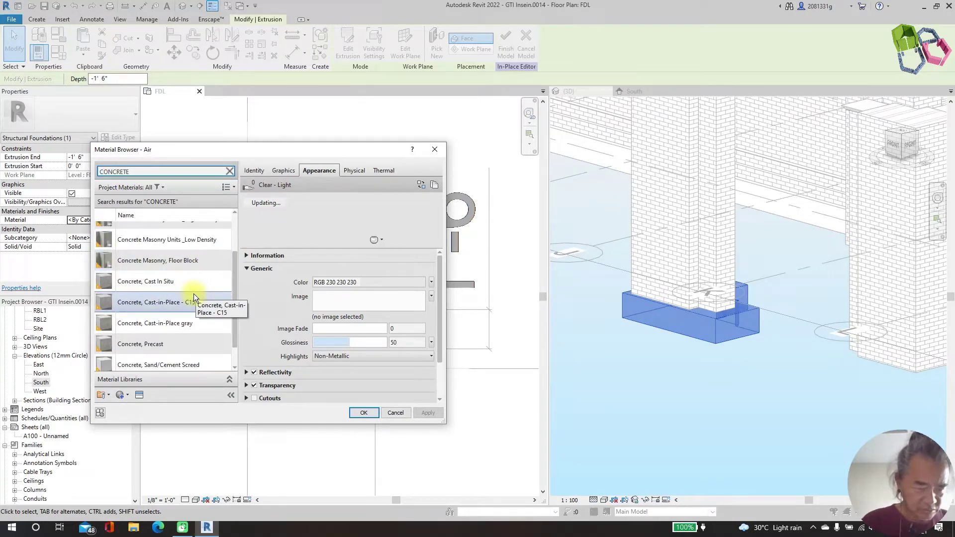
{"action": "left_click", "coordinate": [156, 281]}
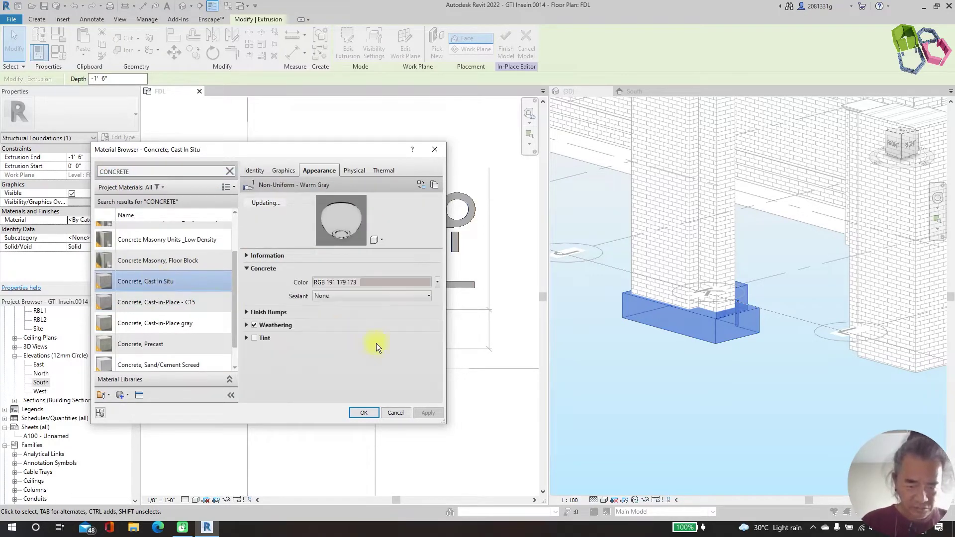
{"action": "left_click", "coordinate": [365, 414]}
{"action": "left_click", "coordinate": [471, 394]}
Step: Finish the in-place model and select the new foundation under the P1 porch pier
{"action": "scroll", "coordinate": [673, 348], "scroll_direction": "down", "scroll_amount": 2}
{"action": "scroll", "coordinate": [709, 351], "scroll_direction": "up", "scroll_amount": 2}
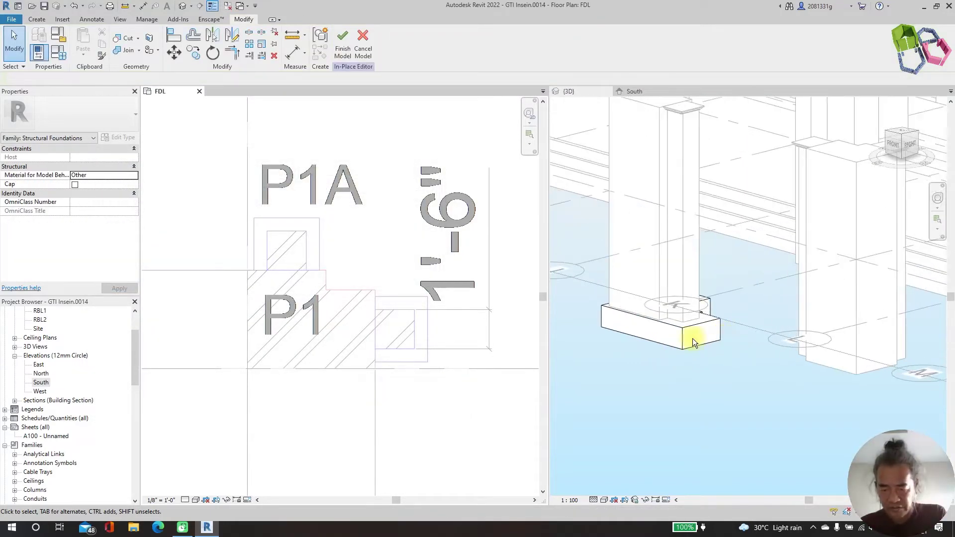
{"action": "scroll", "coordinate": [693, 343], "scroll_direction": "up", "scroll_amount": 2}
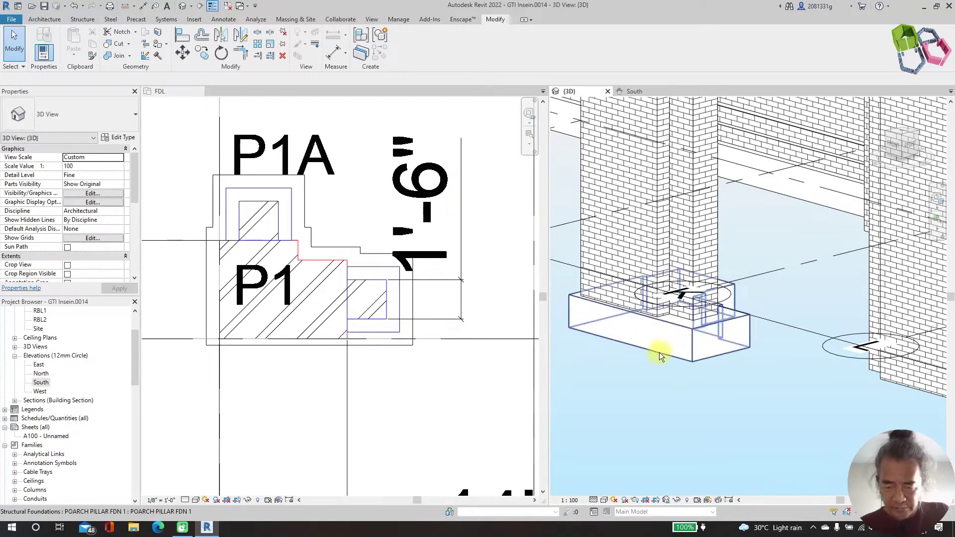
{"action": "left_click", "coordinate": [659, 352]}
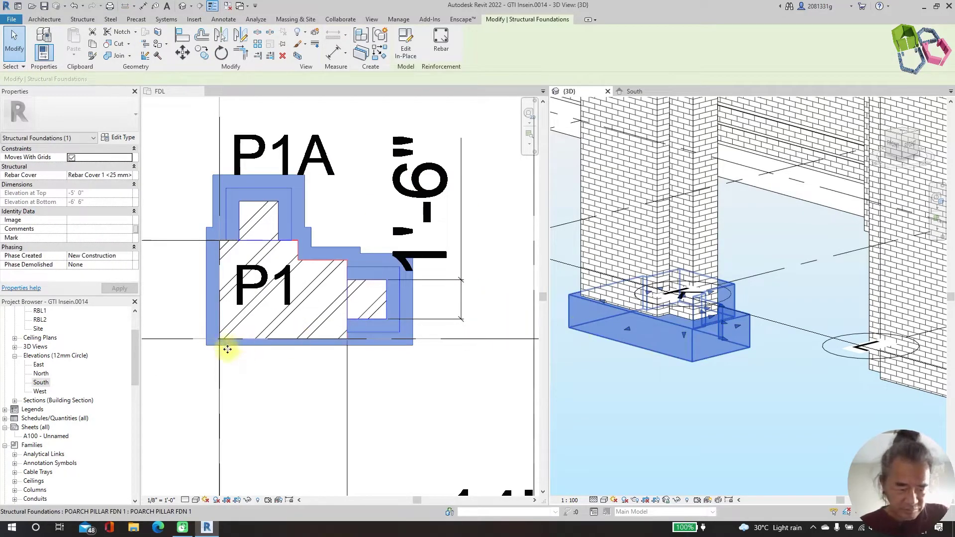
Step: Reopen the P1 porch pier foundation in place and edit the sketch of its extrusion
{"action": "left_click", "coordinate": [406, 44]}
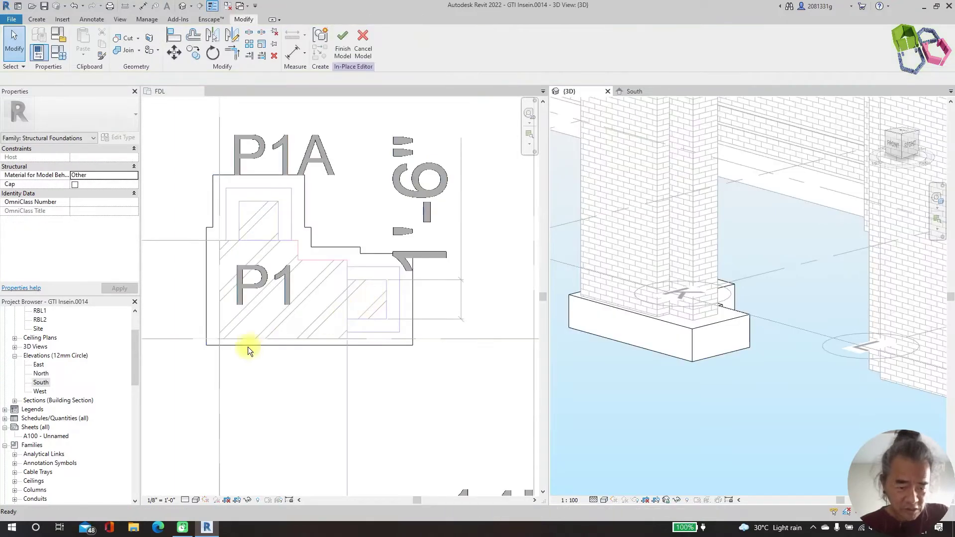
{"action": "left_click", "coordinate": [384, 346]}
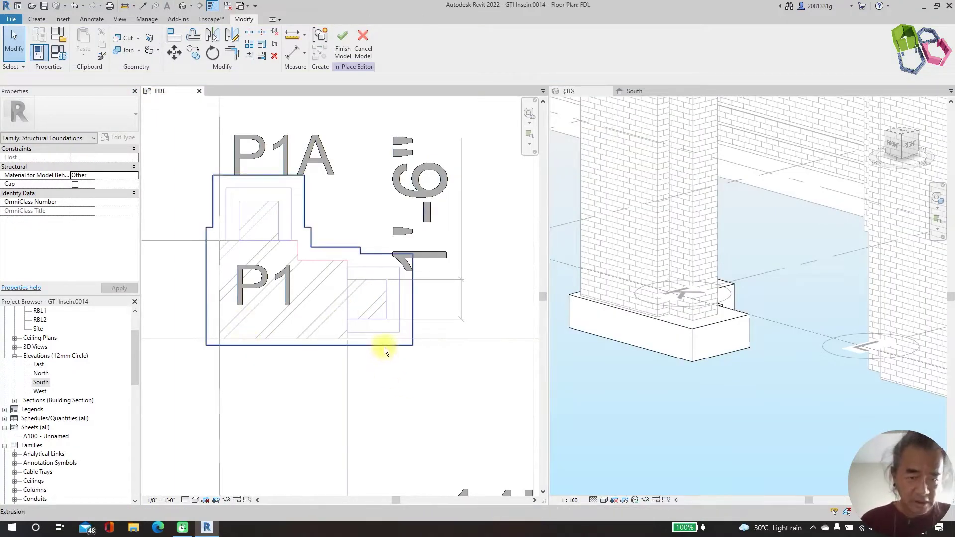
{"action": "left_click", "coordinate": [384, 346]}
{"action": "left_click", "coordinate": [348, 37]}
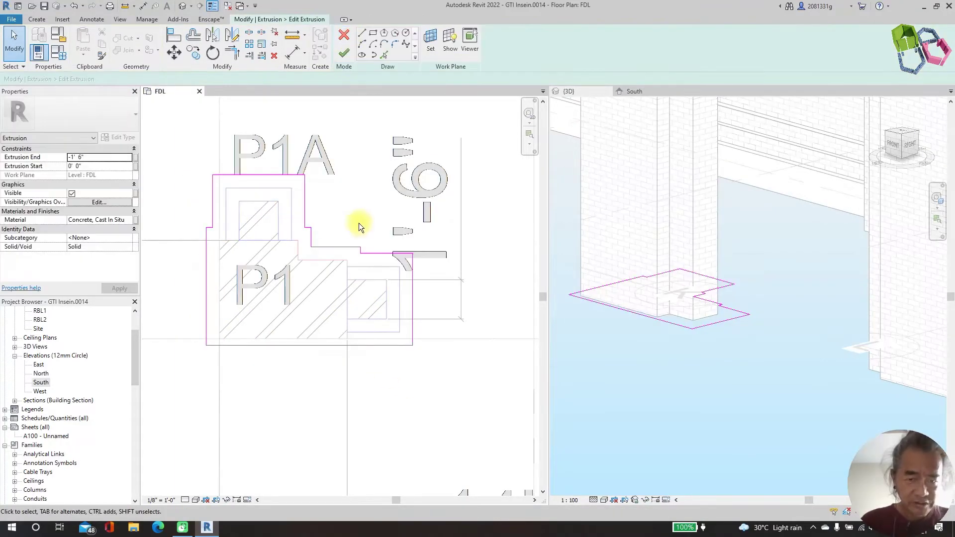
Step: Add sketch lines offset 6" outward from the front face and the inner side face of the P1 pier
{"action": "left_click", "coordinate": [386, 56]}
{"action": "left_click_drag", "start_coordinate": [134, 80], "coordinate": [87, 86]}
{"action": "type", "text": "6"}
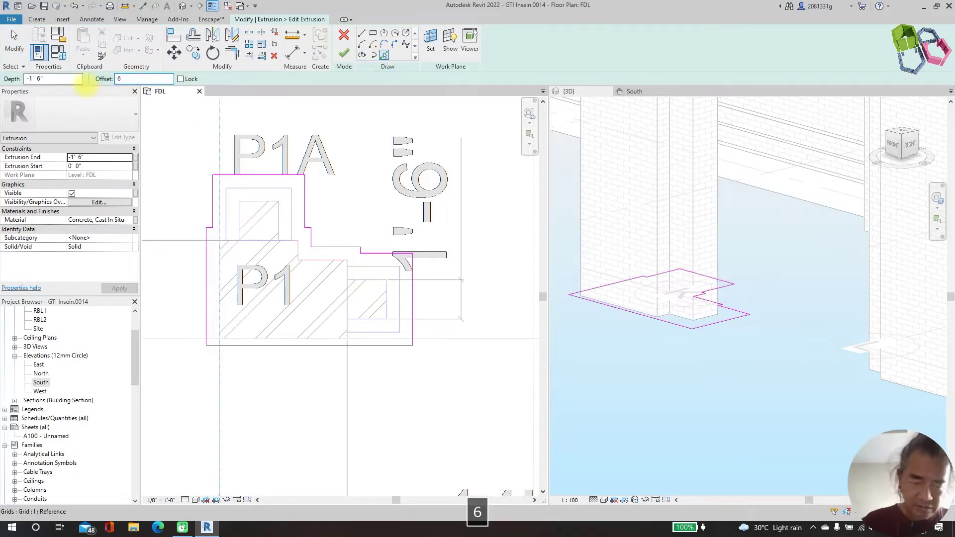
{"action": "type", "text": "\""}
{"action": "scroll", "coordinate": [249, 343], "scroll_direction": "up", "scroll_amount": 2}
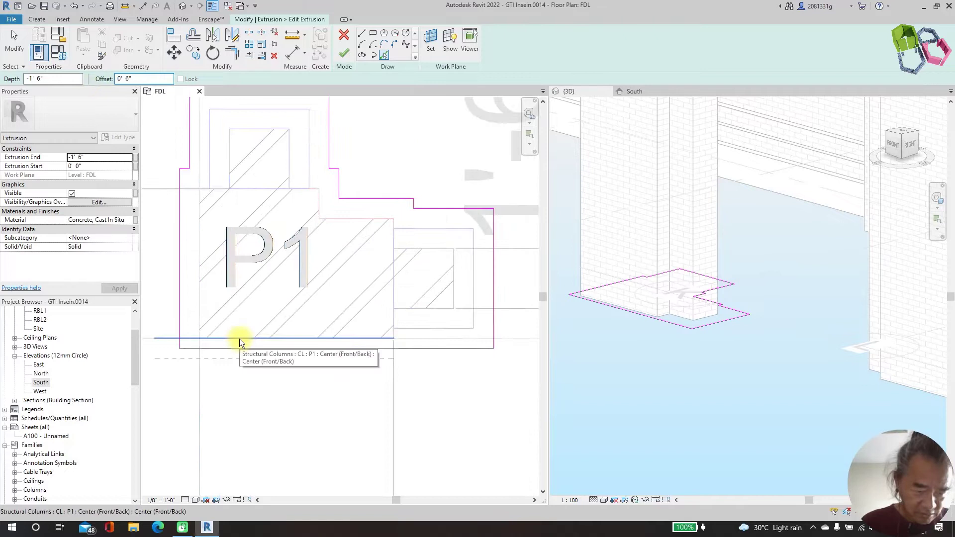
{"action": "left_click", "coordinate": [398, 354]}
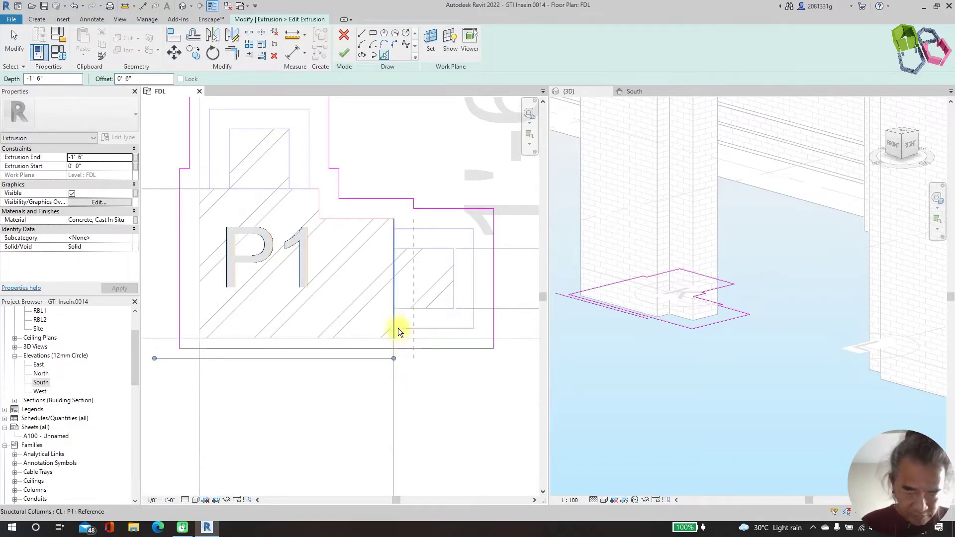
{"action": "left_click", "coordinate": [395, 325]}
{"action": "key", "text": "Escape"}
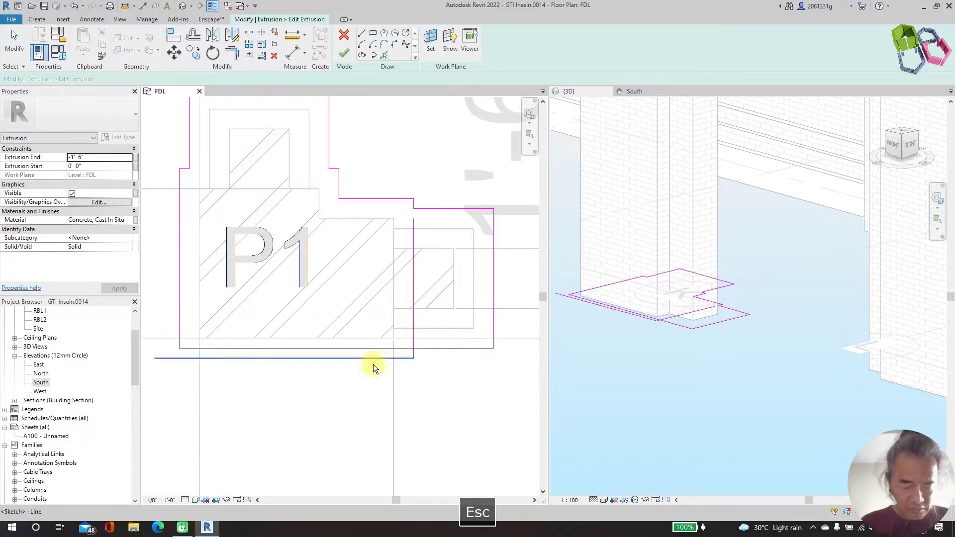
Step: Trim the new offset lines into corners with the existing outline so the foundation front steps out around P1
{"action": "key", "text": "t"}
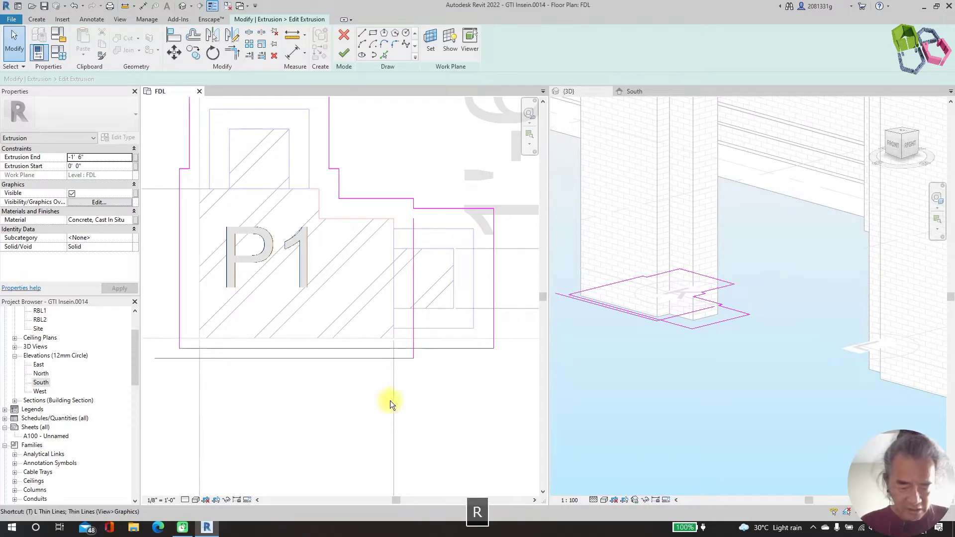
{"action": "key", "text": "r"}
{"action": "scroll", "coordinate": [411, 357], "scroll_direction": "up", "scroll_amount": 4}
{"action": "scroll", "coordinate": [423, 342], "scroll_direction": "down", "scroll_amount": 4}
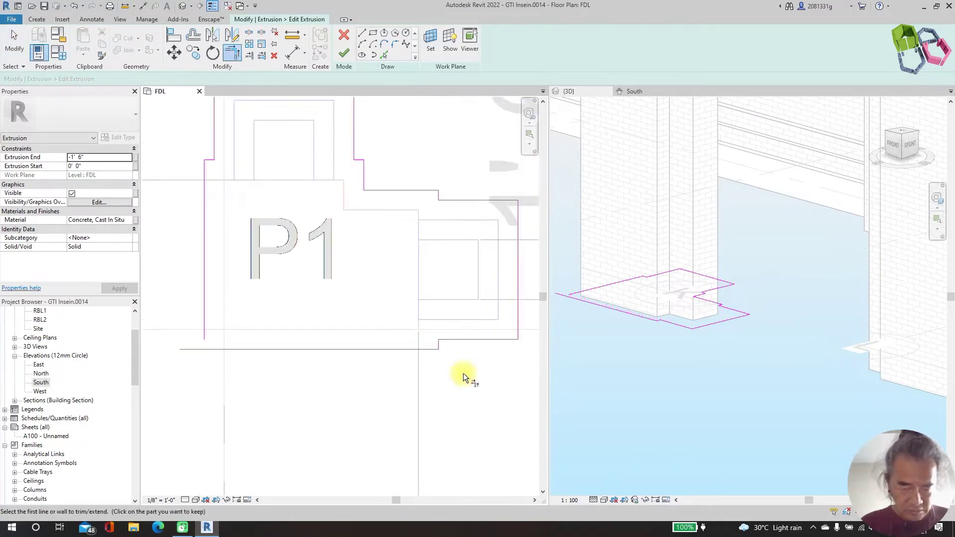
{"action": "left_click", "coordinate": [241, 349]}
{"action": "left_click", "coordinate": [196, 319]}
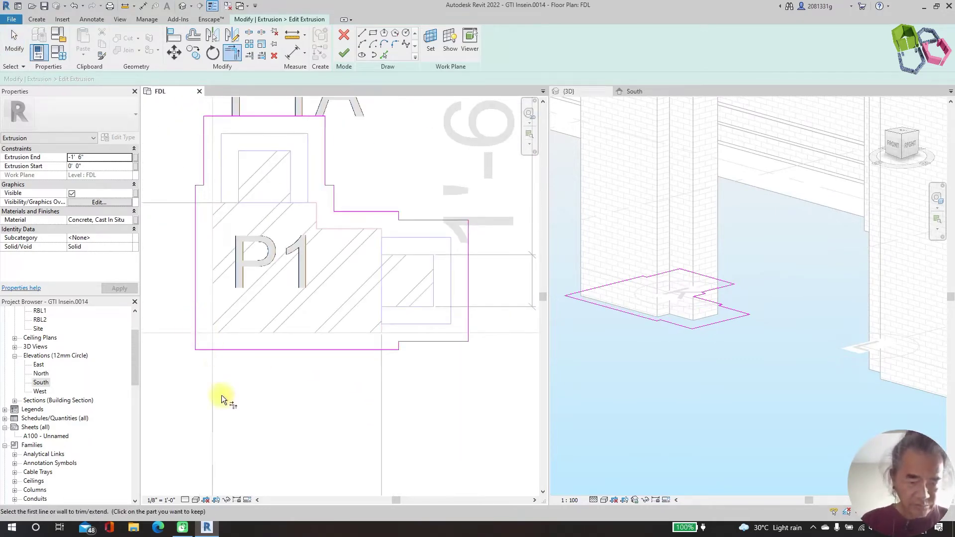
{"action": "scroll", "coordinate": [222, 395], "scroll_direction": "down", "scroll_amount": 3}
Step: Finish the revised P1 foundation extrusion and complete the in-place model
{"action": "left_click", "coordinate": [343, 52]}
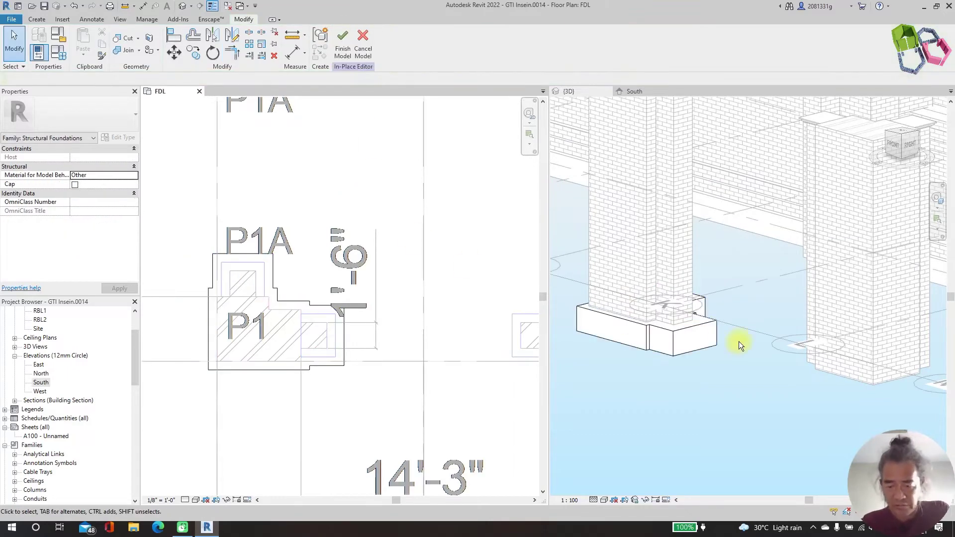
{"action": "scroll", "coordinate": [740, 343], "scroll_direction": "down", "scroll_amount": 3}
{"action": "scroll", "coordinate": [678, 332], "scroll_direction": "down", "scroll_amount": 2}
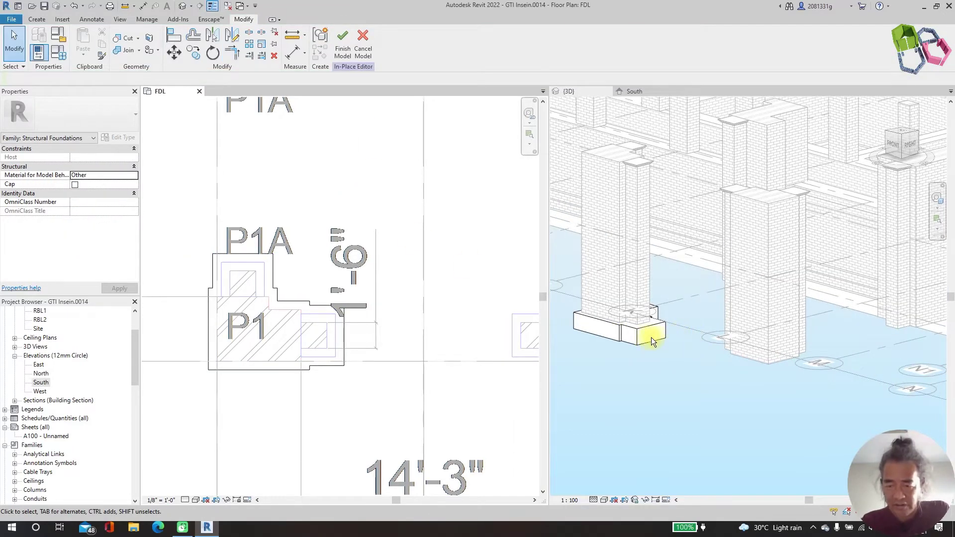
{"action": "scroll", "coordinate": [652, 338], "scroll_direction": "down", "scroll_amount": 2}
{"action": "left_click", "coordinate": [345, 55]}
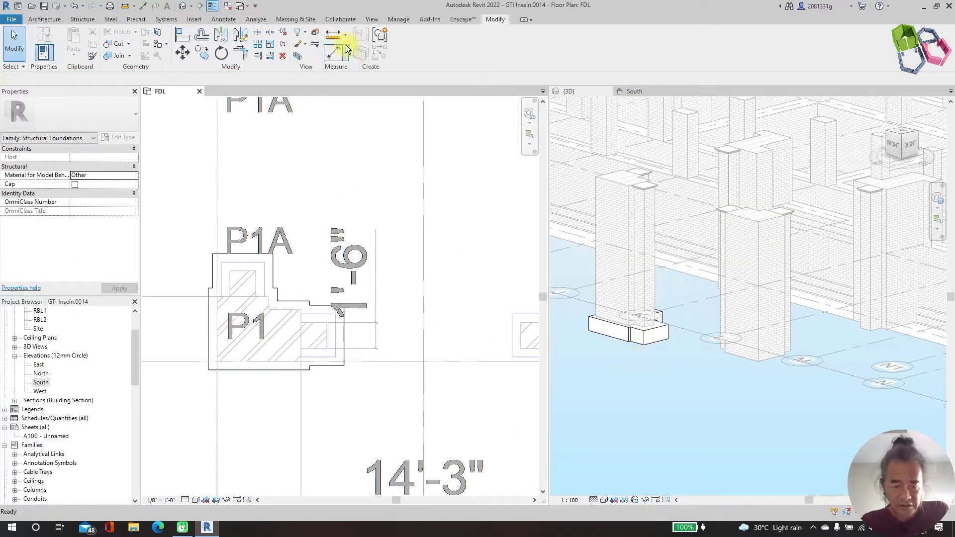
Step: Start a new in-place model in the Structural Foundations category and name it PORCH PILLAR FDN 2
{"action": "scroll", "coordinate": [704, 337], "scroll_direction": "up", "scroll_amount": 2}
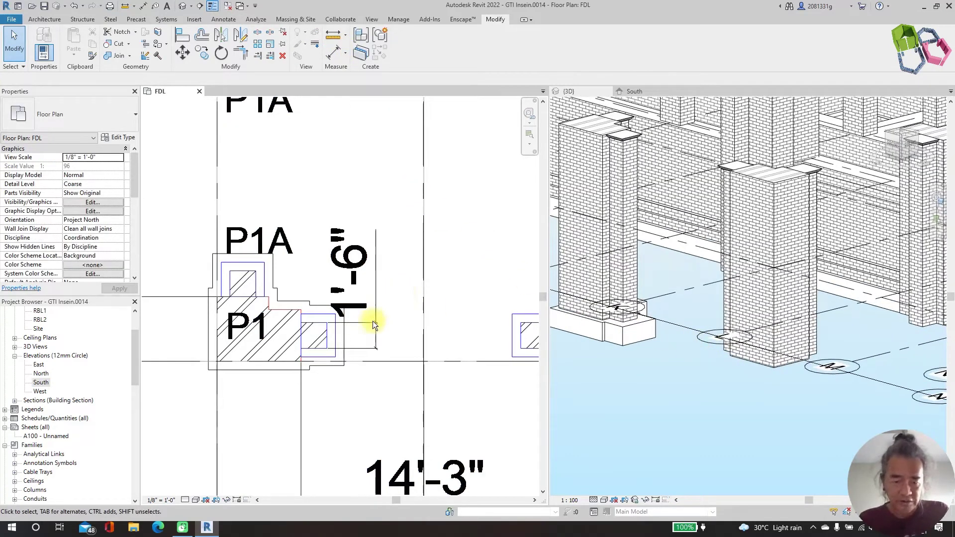
{"action": "scroll", "coordinate": [371, 333], "scroll_direction": "down", "scroll_amount": 3}
{"action": "scroll", "coordinate": [342, 179], "scroll_direction": "up", "scroll_amount": 3}
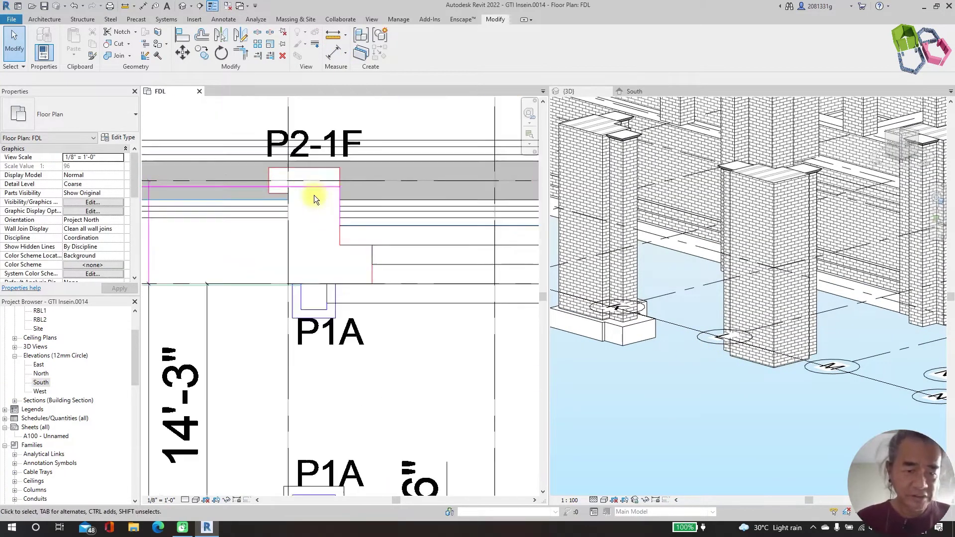
{"action": "left_click", "coordinate": [48, 19]}
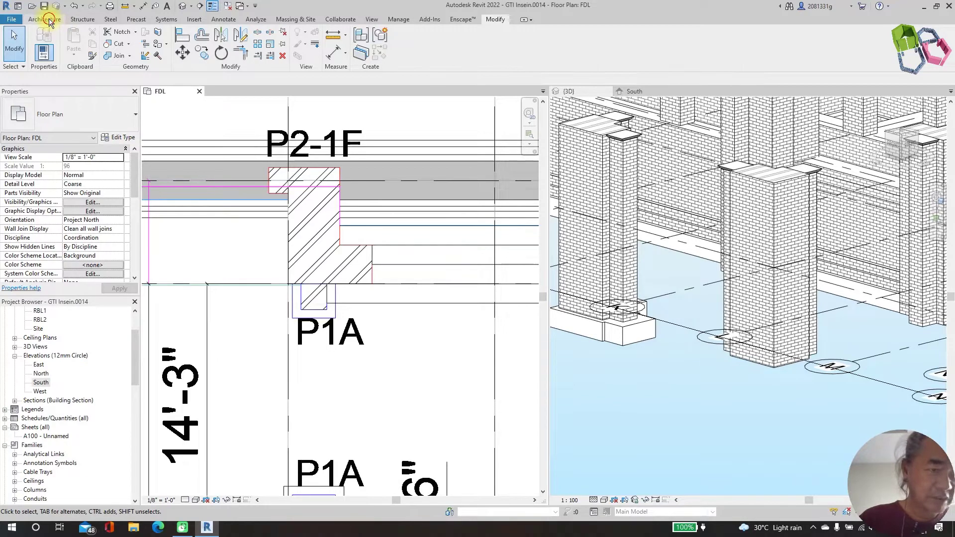
{"action": "left_click", "coordinate": [119, 53]}
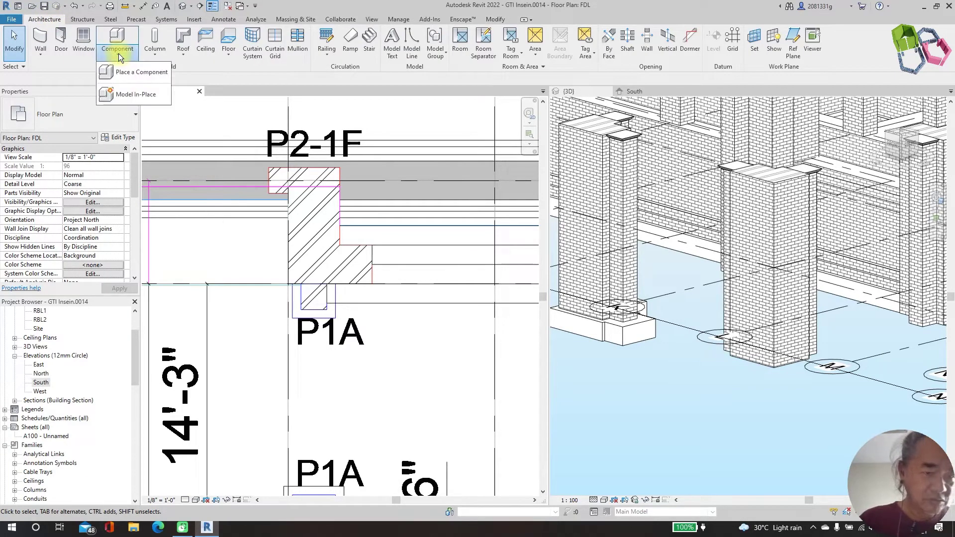
{"action": "left_click", "coordinate": [135, 92]}
{"action": "scroll", "coordinate": [458, 225], "scroll_direction": "down", "scroll_amount": 9}
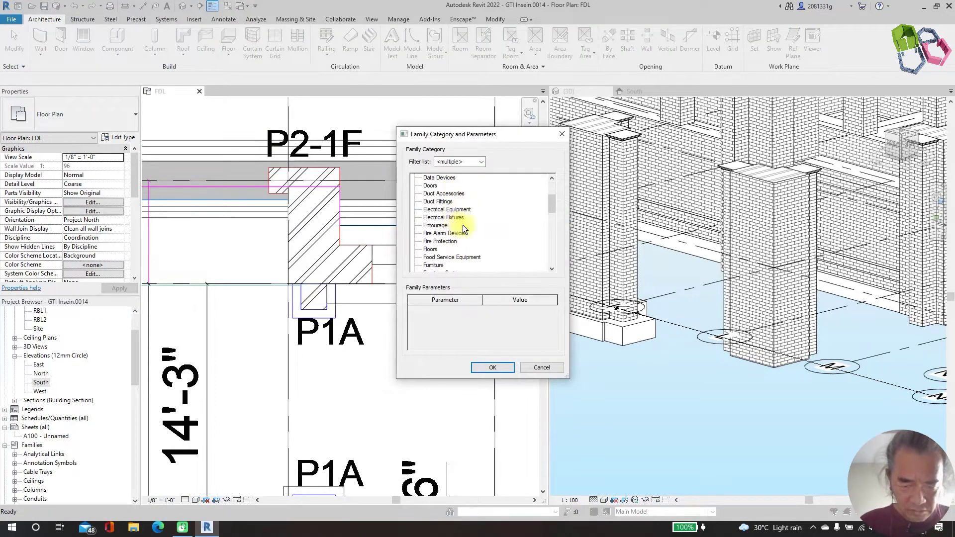
{"action": "scroll", "coordinate": [470, 231], "scroll_direction": "down", "scroll_amount": 3}
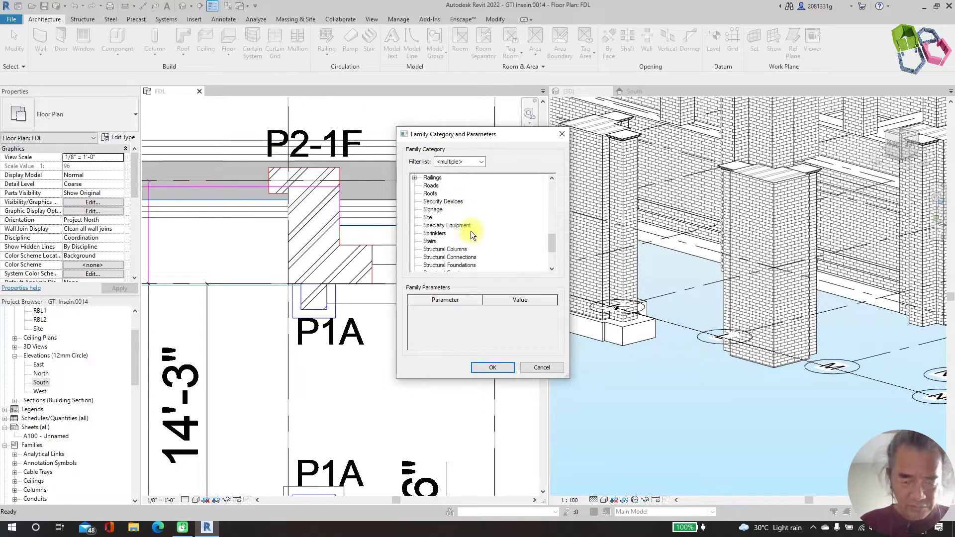
{"action": "left_click", "coordinate": [462, 241]}
{"action": "left_click", "coordinate": [500, 367]}
{"action": "type", "text": "PORCH PILLAR F"}
{"action": "type", "text": "TG"}
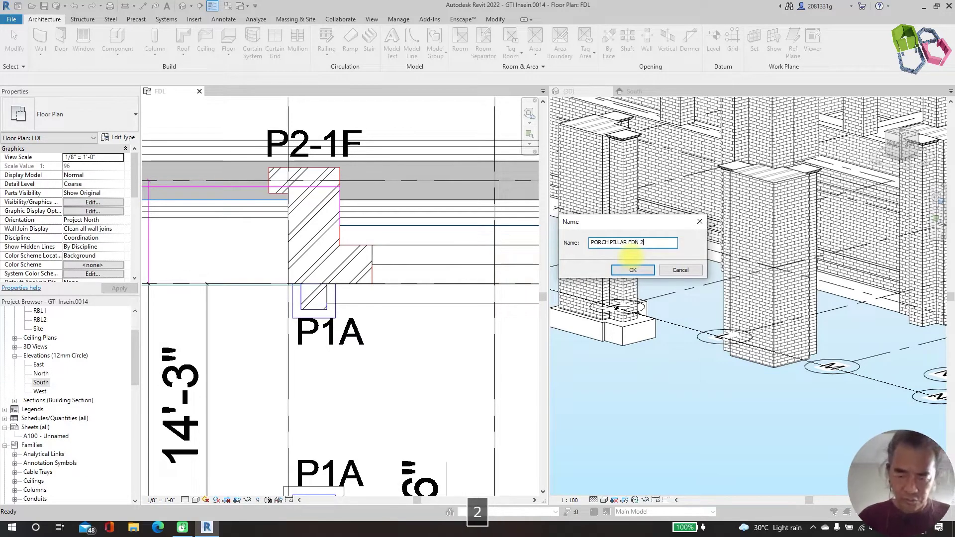
{"action": "left_click", "coordinate": [638, 272]}
Step: Start an extrusion with depth -1' 6" and offset lines 6" outward from both long sides of the P2-1F pillar
{"action": "scroll", "coordinate": [370, 243], "scroll_direction": "up", "scroll_amount": 2}
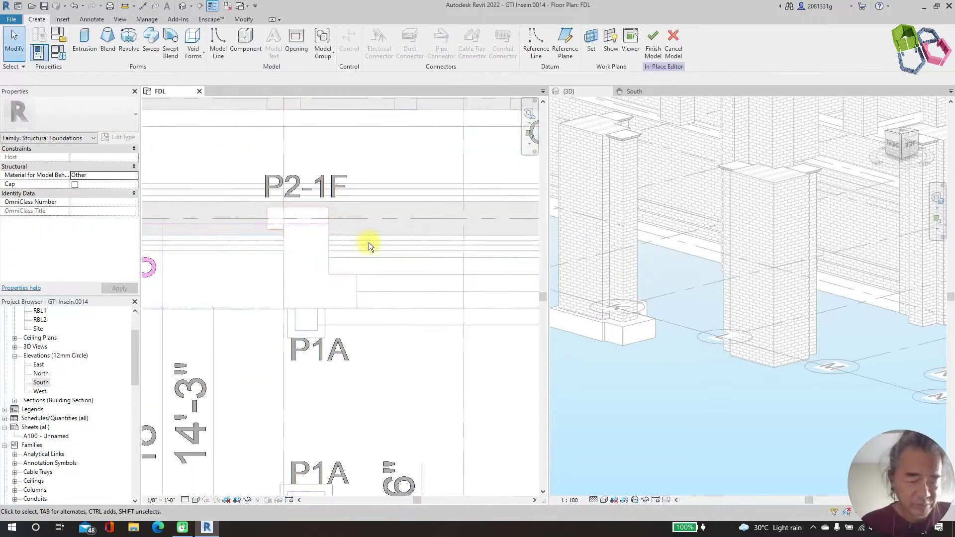
{"action": "left_click", "coordinate": [84, 43]}
{"action": "left_click_drag", "start_coordinate": [47, 78], "coordinate": [18, 80]}
{"action": "left_click_drag", "start_coordinate": [180, 78], "coordinate": [132, 83]}
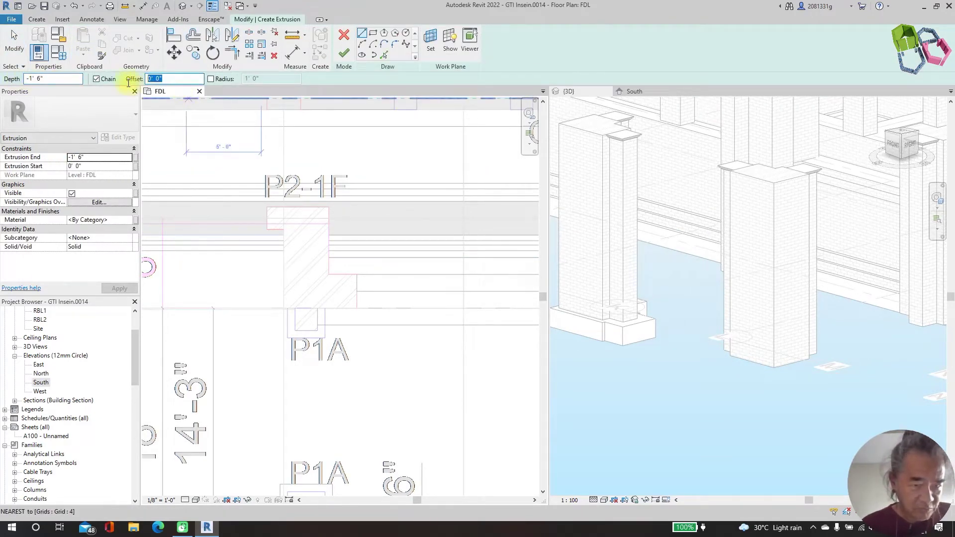
{"action": "type", "text": "6"}
{"action": "key", "text": "Return"}
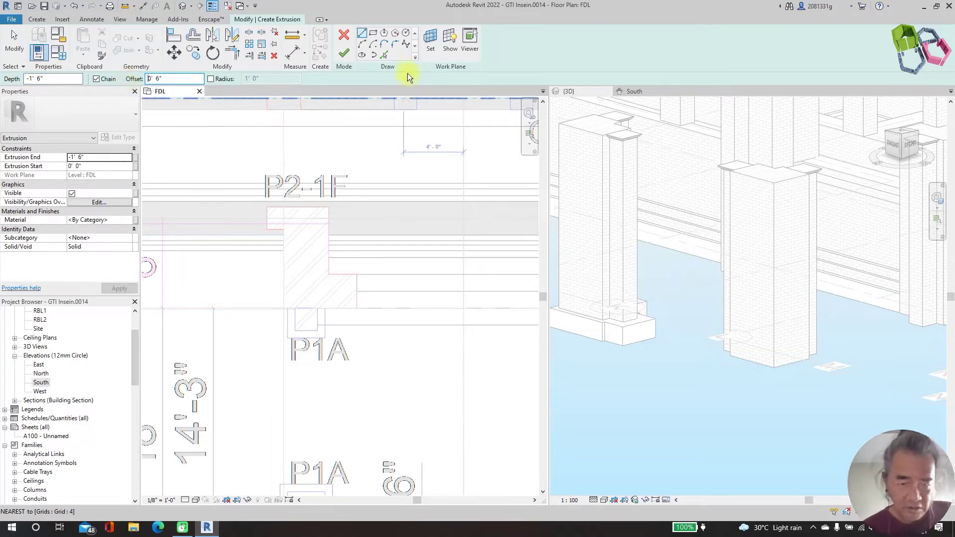
{"action": "left_click", "coordinate": [384, 54]}
{"action": "scroll", "coordinate": [275, 277], "scroll_direction": "up", "scroll_amount": 1}
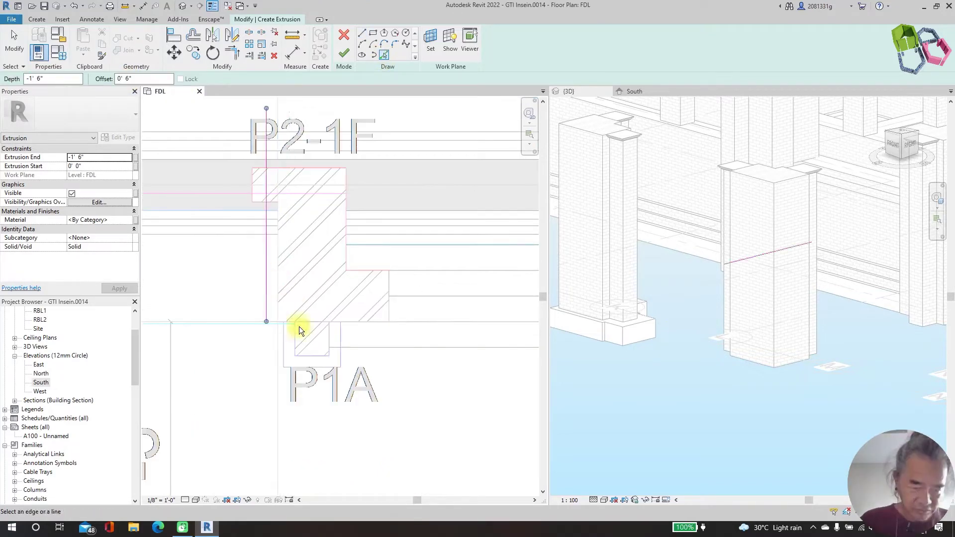
{"action": "scroll", "coordinate": [299, 327], "scroll_direction": "up", "scroll_amount": 3}
{"action": "scroll", "coordinate": [362, 320], "scroll_direction": "down", "scroll_amount": 1}
{"action": "left_click", "coordinate": [375, 278]}
Step: Add lines offset 6" around the projecting leg of P2-1F and along the pillar's front face
{"action": "scroll", "coordinate": [419, 244], "scroll_direction": "up", "scroll_amount": 1}
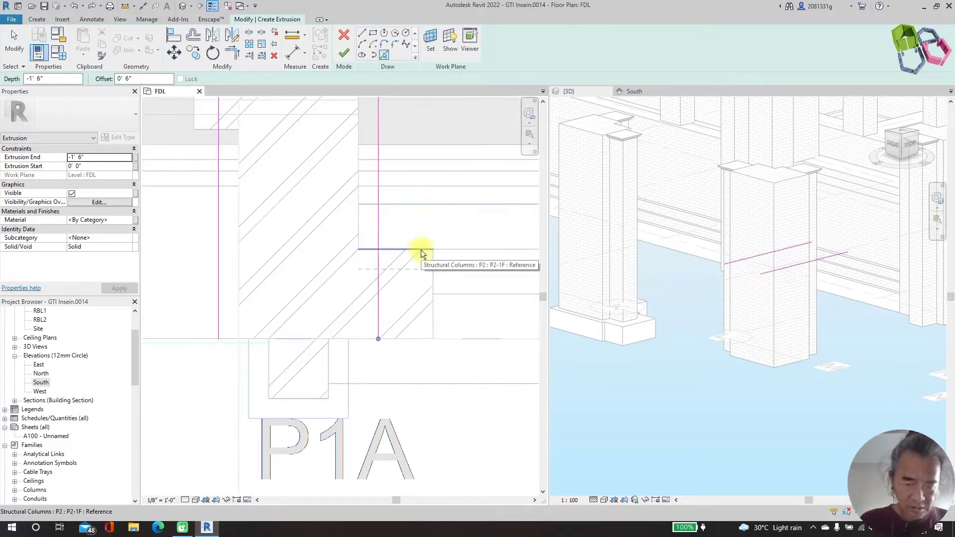
{"action": "left_click", "coordinate": [419, 248]}
{"action": "left_click", "coordinate": [437, 261]}
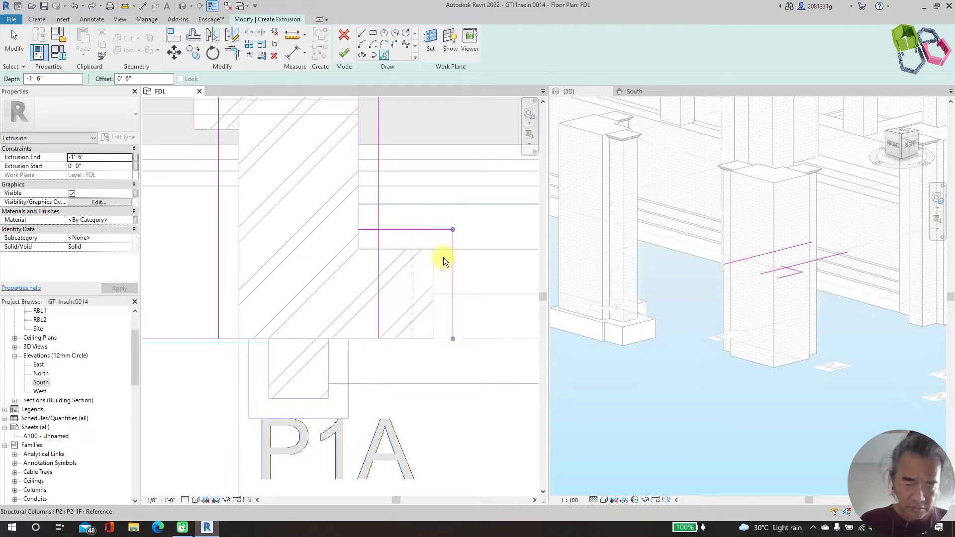
{"action": "scroll", "coordinate": [444, 257], "scroll_direction": "down", "scroll_amount": 1}
{"action": "scroll", "coordinate": [422, 325], "scroll_direction": "up", "scroll_amount": 3}
{"action": "left_click", "coordinate": [423, 319]}
{"action": "scroll", "coordinate": [372, 334], "scroll_direction": "up", "scroll_amount": 2}
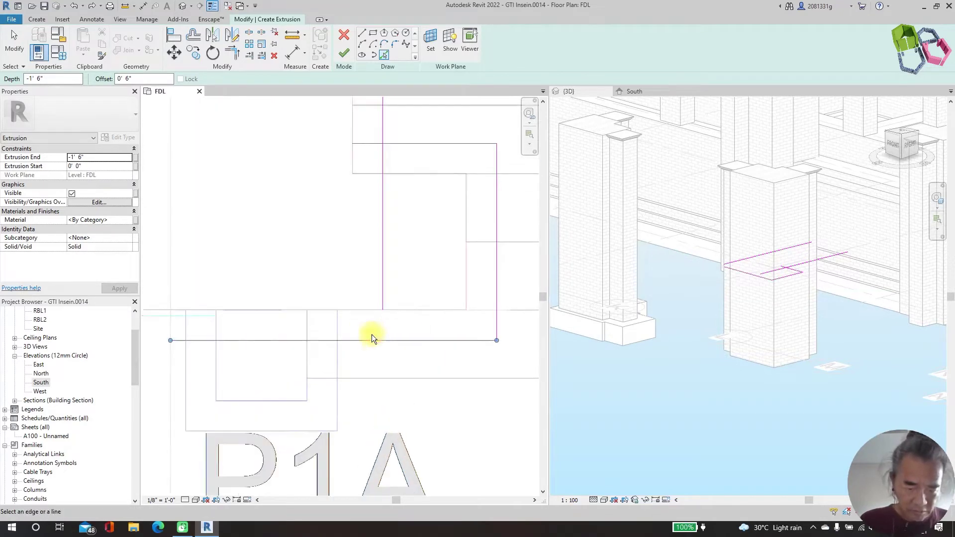
Step: Add lines offset 6" around the P1A column attached to the front of P2-1F
{"action": "left_click", "coordinate": [339, 357]}
{"action": "scroll", "coordinate": [440, 300], "scroll_direction": "down", "scroll_amount": 1}
{"action": "scroll", "coordinate": [336, 388], "scroll_direction": "up", "scroll_amount": 1}
{"action": "left_click", "coordinate": [337, 389]}
{"action": "left_click", "coordinate": [241, 335]}
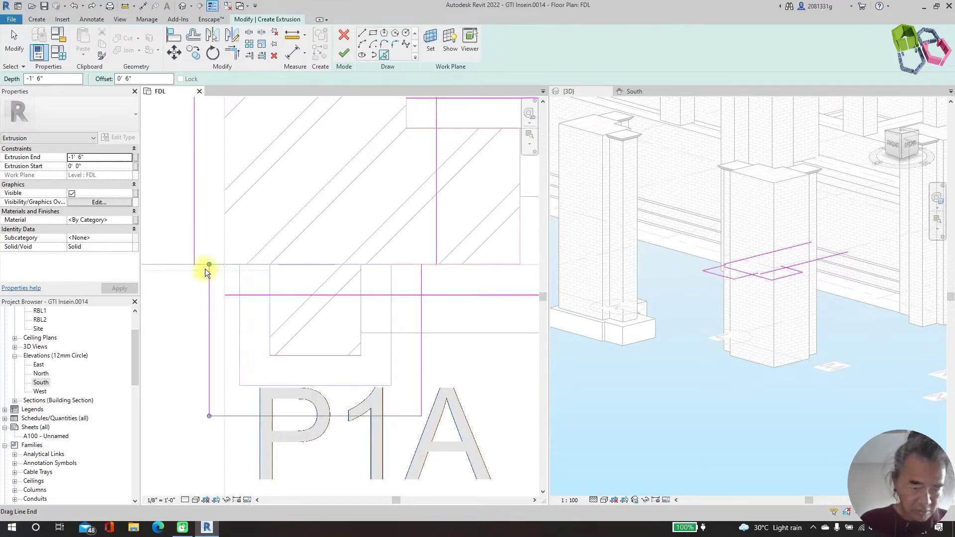
{"action": "left_click", "coordinate": [205, 269]}
{"action": "scroll", "coordinate": [372, 344], "scroll_direction": "down", "scroll_amount": 3}
Step: Set the offset to 0, close the outline along the wall foundation's edge and finish the P2-1F extrusion
{"action": "scroll", "coordinate": [364, 251], "scroll_direction": "up", "scroll_amount": 1}
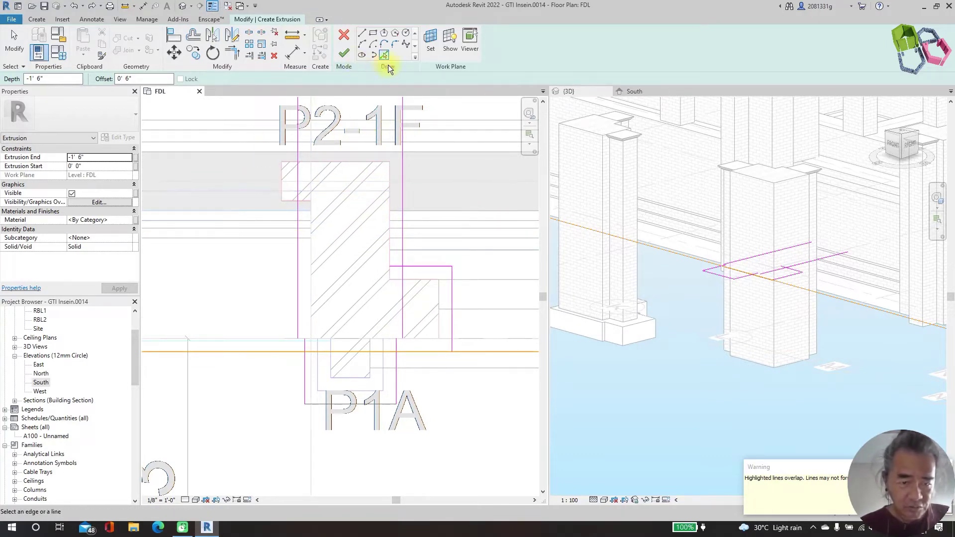
{"action": "left_click_drag", "start_coordinate": [140, 79], "coordinate": [77, 74]}
{"action": "type", "text": "0"}
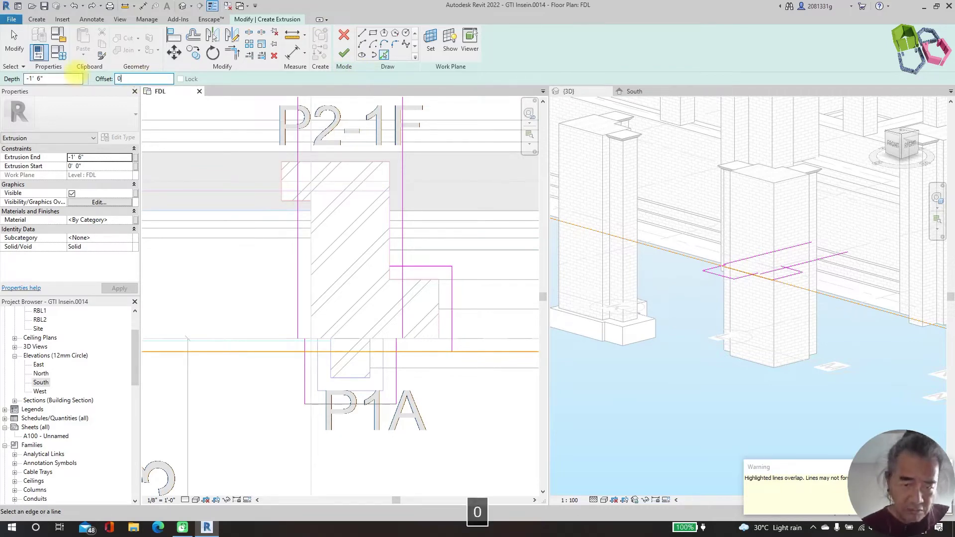
{"action": "left_click", "coordinate": [385, 55]}
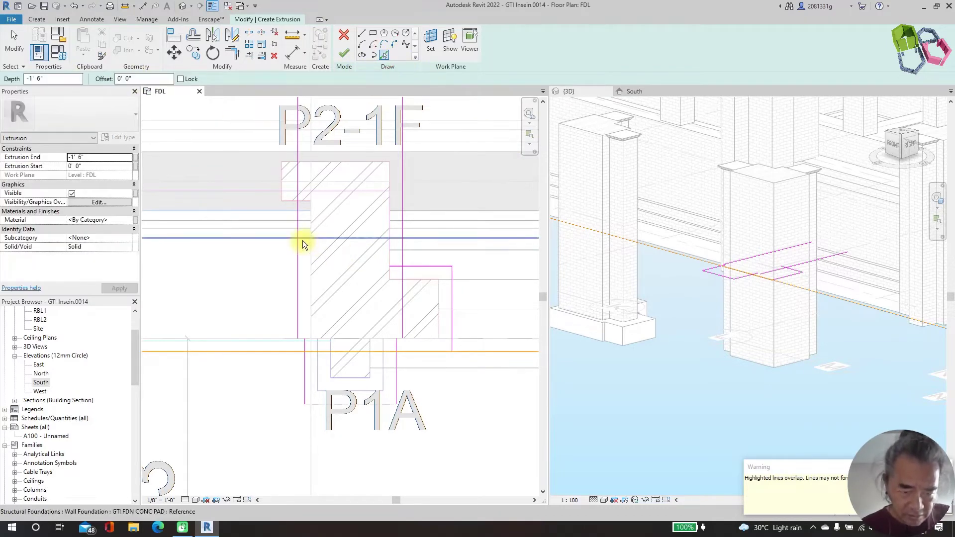
{"action": "scroll", "coordinate": [243, 204], "scroll_direction": "down", "scroll_amount": 3}
{"action": "key", "text": "Escape"}
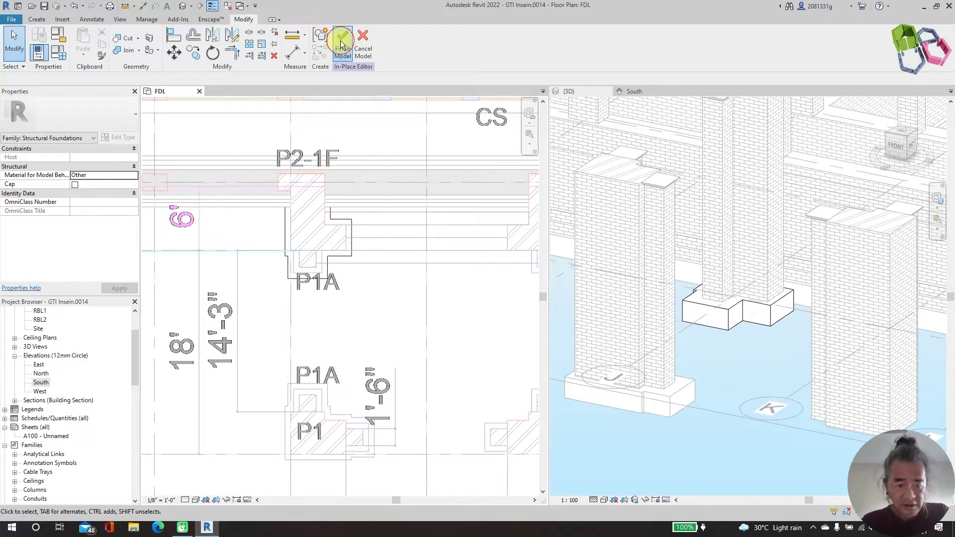
Step: Assign the Concrete, Cast In Situ material to the P2-1F foundation extrusion and finish the in-place model
{"action": "left_click", "coordinate": [340, 49]}
{"action": "key", "text": "ctrl+z"}
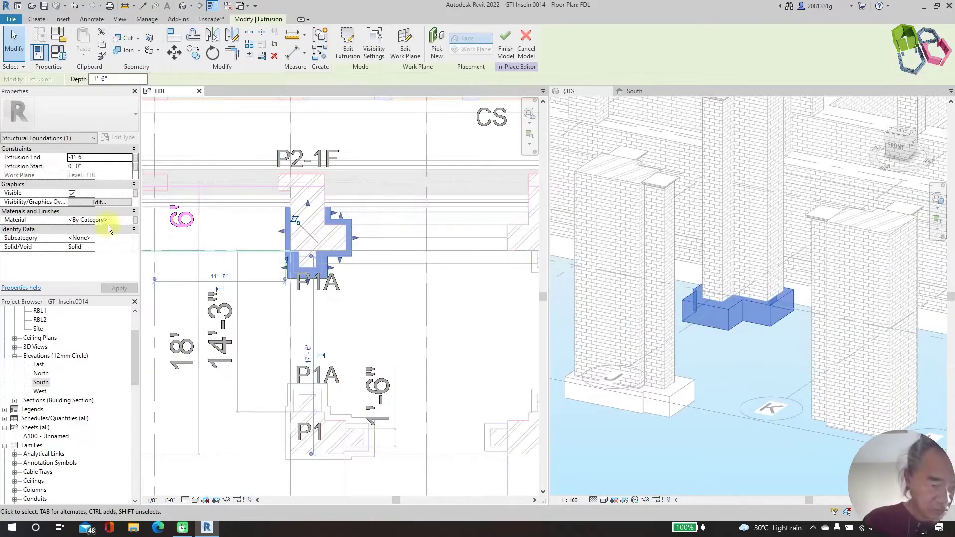
{"action": "left_click", "coordinate": [131, 222]}
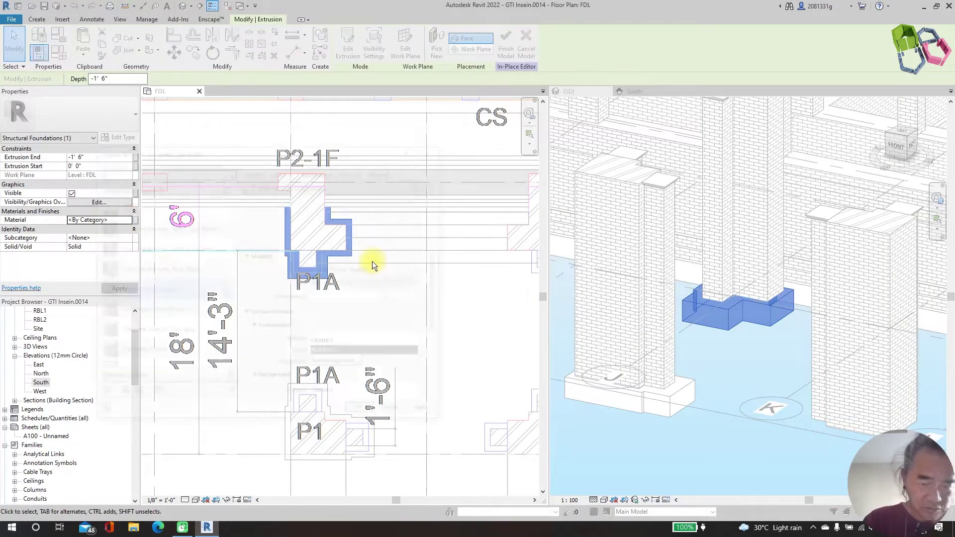
{"action": "left_click", "coordinate": [155, 170]}
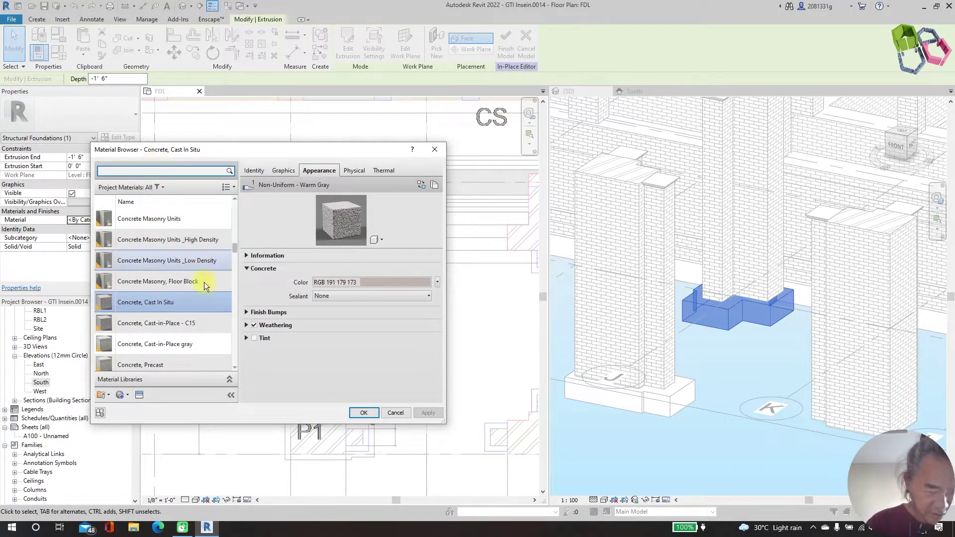
{"action": "left_click", "coordinate": [175, 303]}
{"action": "left_click", "coordinate": [365, 413]}
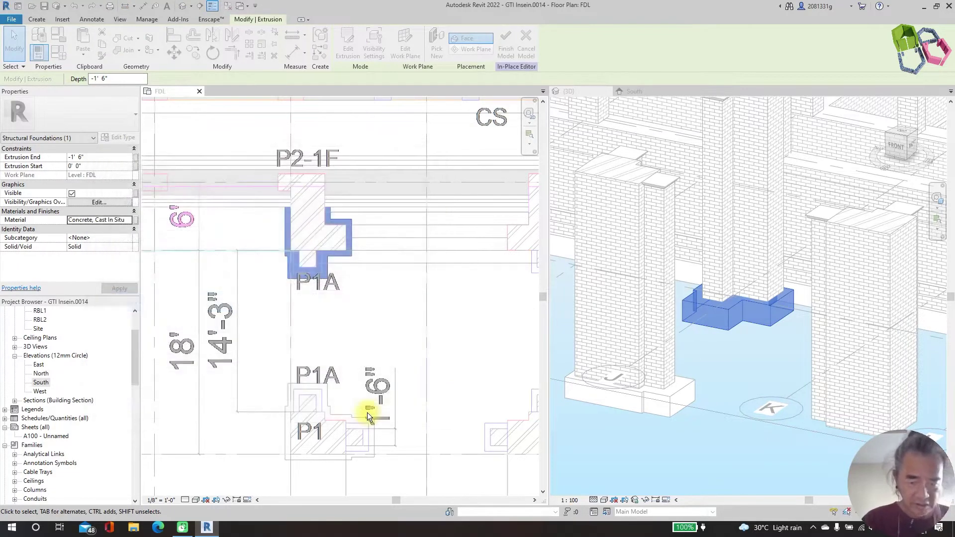
{"action": "left_click", "coordinate": [502, 43]}
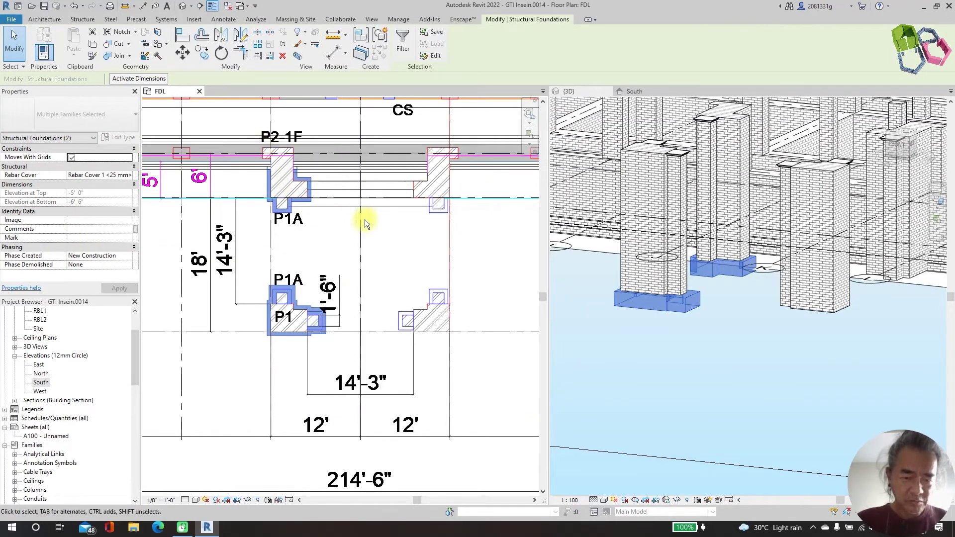
Step: Mirror the P1 and P2-1F foundations about the porch's central gridline to the pillars on the opposite side
{"action": "left_click", "coordinate": [220, 37]}
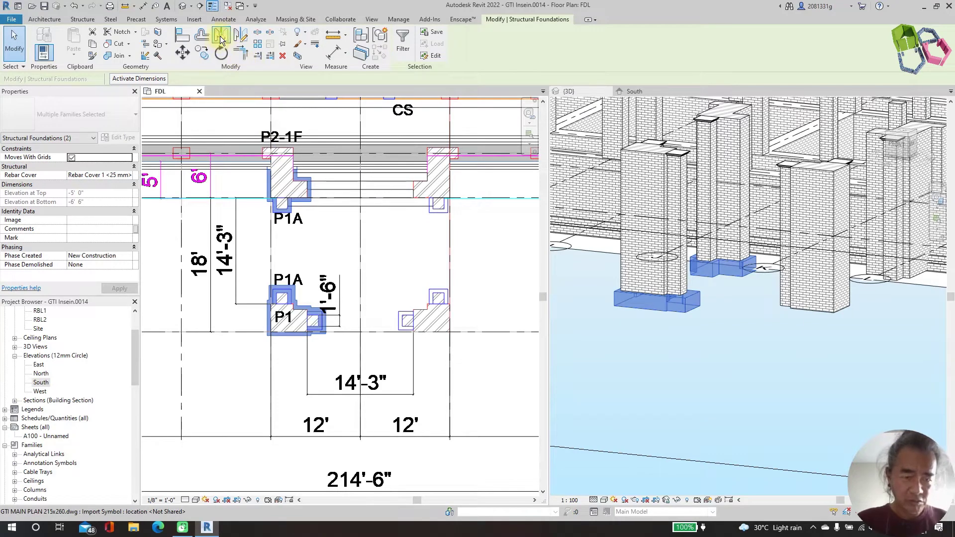
{"action": "left_click", "coordinate": [363, 233]}
{"action": "middle_click_drag", "start_coordinate": [826, 314], "coordinate": [717, 339], "text": "shift"}
{"action": "key", "text": "Escape"}
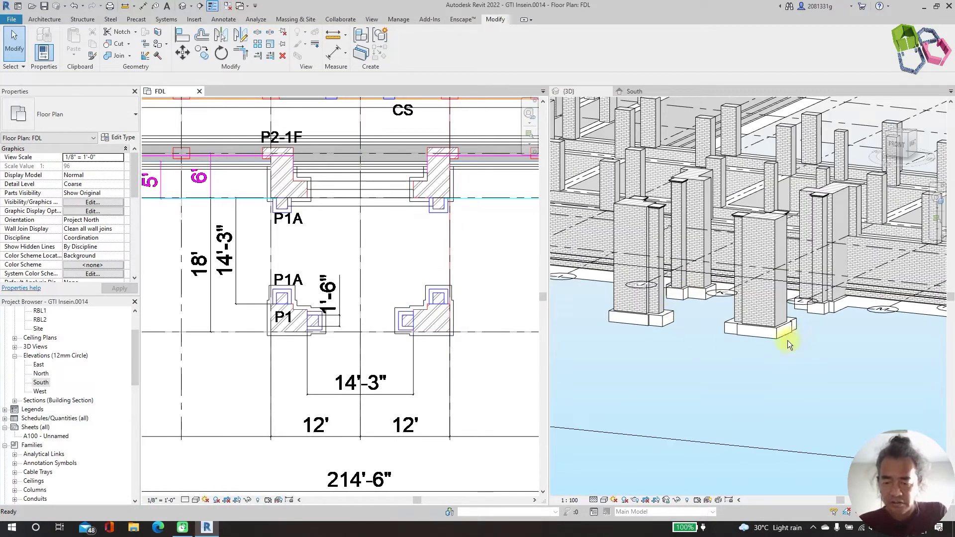
Step: Examine the porch pillar foundations and the underside of the whole foundation layout in the 3D view
{"action": "scroll", "coordinate": [760, 274], "scroll_direction": "up", "scroll_amount": 3}
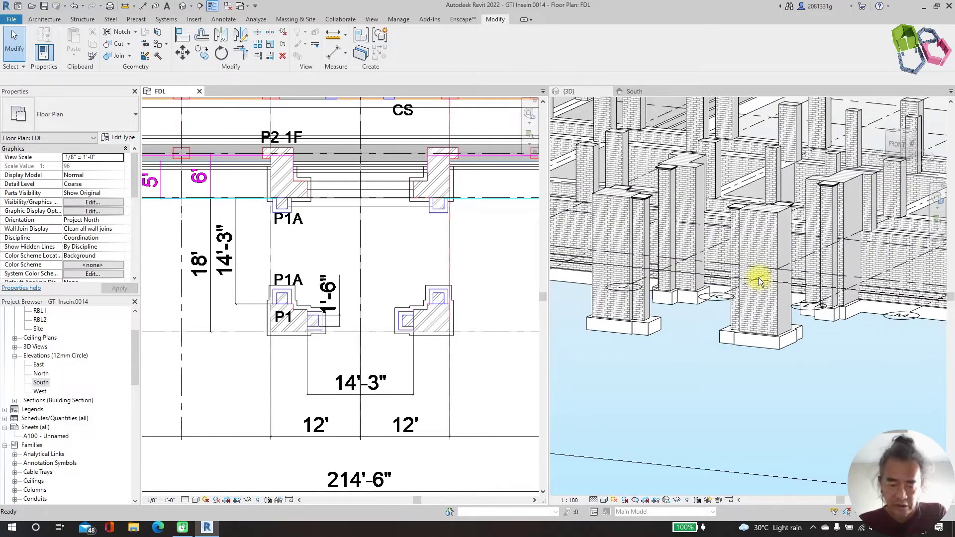
{"action": "scroll", "coordinate": [413, 272], "scroll_direction": "down", "scroll_amount": 5}
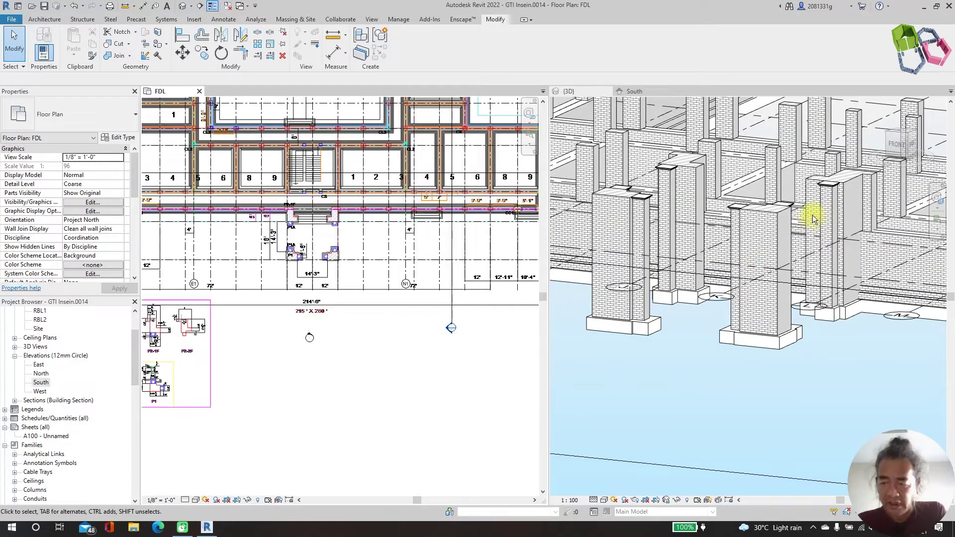
{"action": "left_click", "coordinate": [904, 149]}
{"action": "left_click_drag", "start_coordinate": [904, 138], "coordinate": [820, 213]}
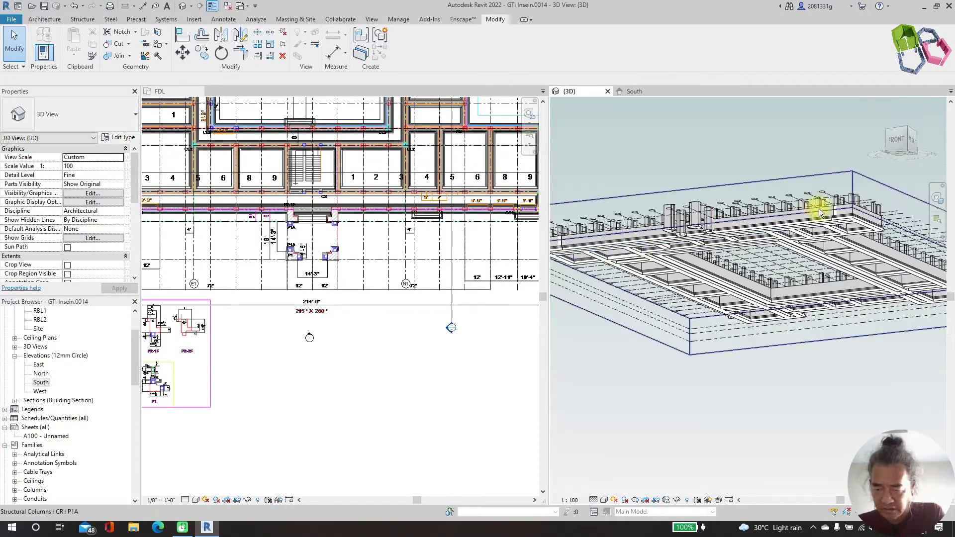
{"action": "scroll", "coordinate": [745, 239], "scroll_direction": "down", "scroll_amount": 2}
{"action": "scroll", "coordinate": [759, 250], "scroll_direction": "up", "scroll_amount": 2}
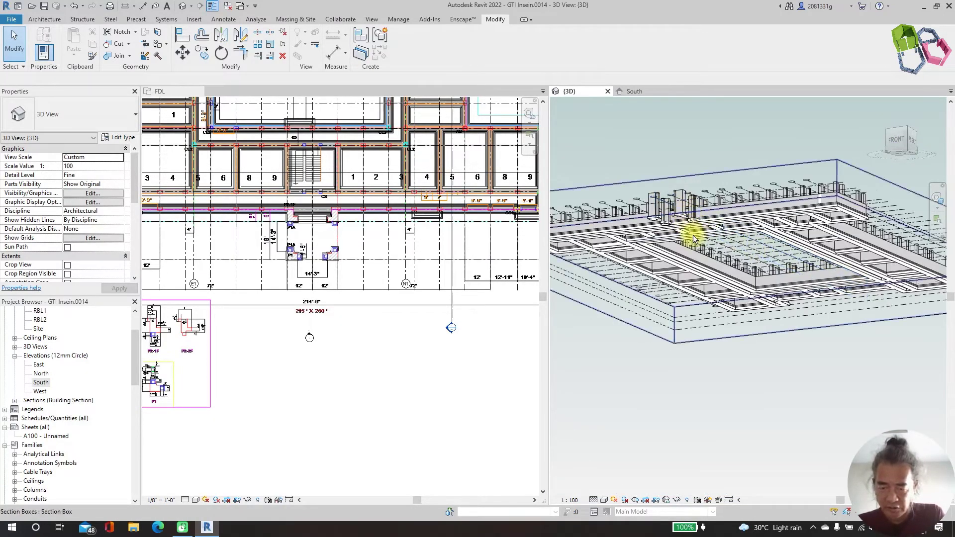
{"action": "scroll", "coordinate": [691, 234], "scroll_direction": "up", "scroll_amount": 4}
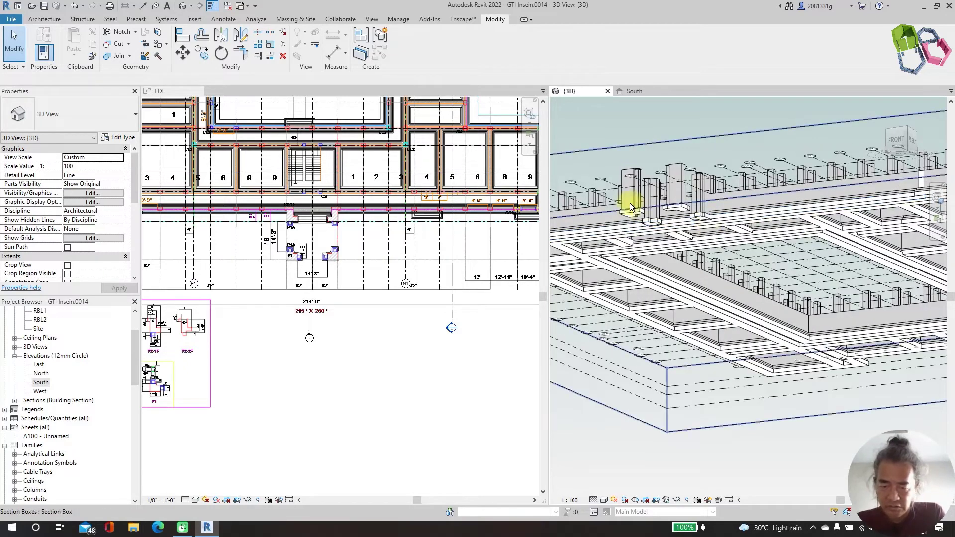
{"action": "scroll", "coordinate": [631, 207], "scroll_direction": "up", "scroll_amount": 3}
{"action": "scroll", "coordinate": [707, 222], "scroll_direction": "down", "scroll_amount": 6}
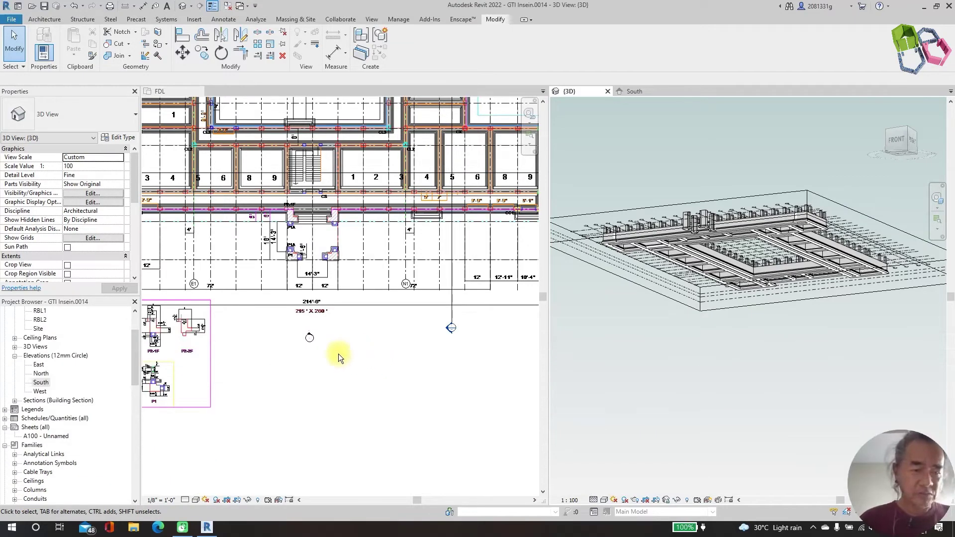
Step: Close the FDL plan, open the GFL floor plan and tile it beside the 3D view
{"action": "left_click", "coordinate": [176, 91]}
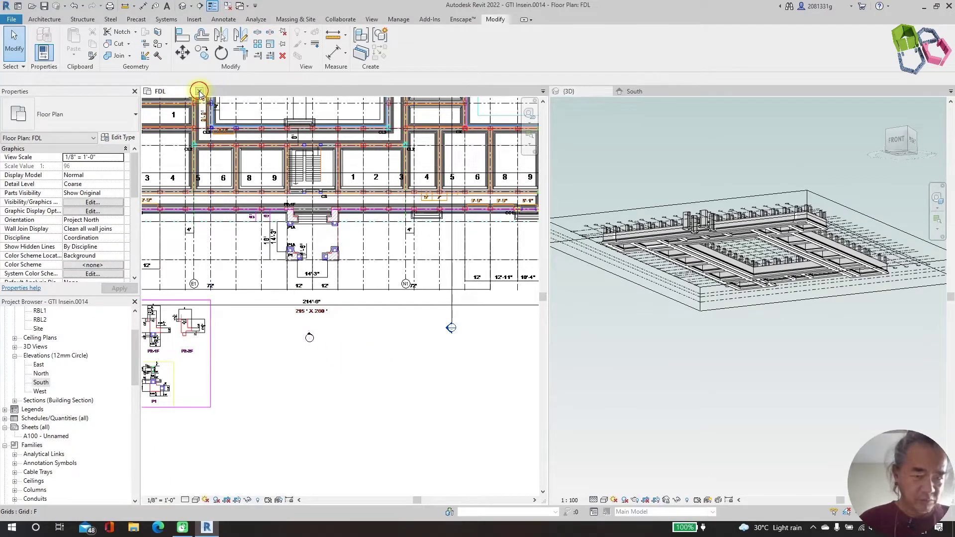
{"action": "left_click", "coordinate": [199, 91]}
{"action": "scroll", "coordinate": [55, 326], "scroll_direction": "up", "scroll_amount": 1}
{"action": "double_click", "coordinate": [44, 330]}
{"action": "scroll", "coordinate": [560, 357], "scroll_direction": "up", "scroll_amount": 4}
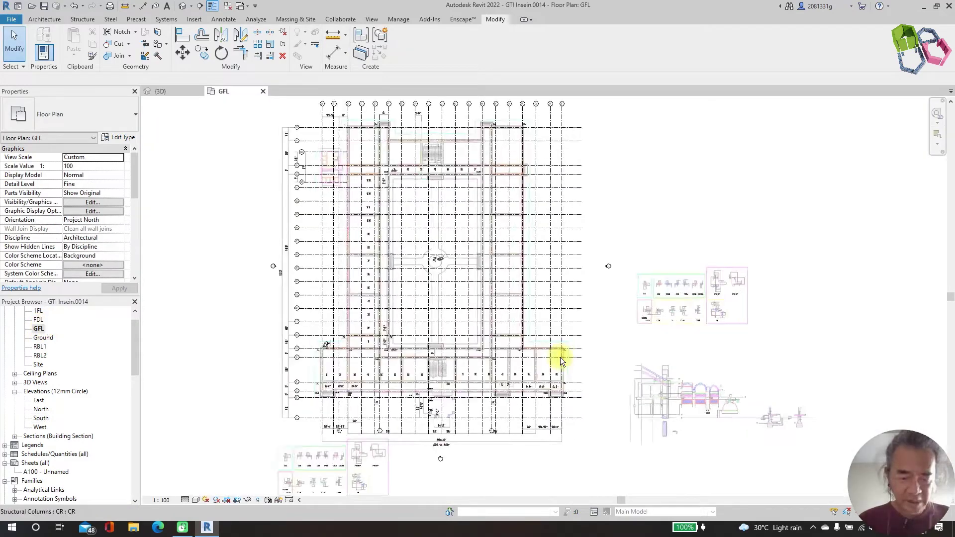
{"action": "scroll", "coordinate": [413, 377], "scroll_direction": "down", "scroll_amount": 5}
{"action": "key", "text": "w"}
{"action": "key", "text": "t"}
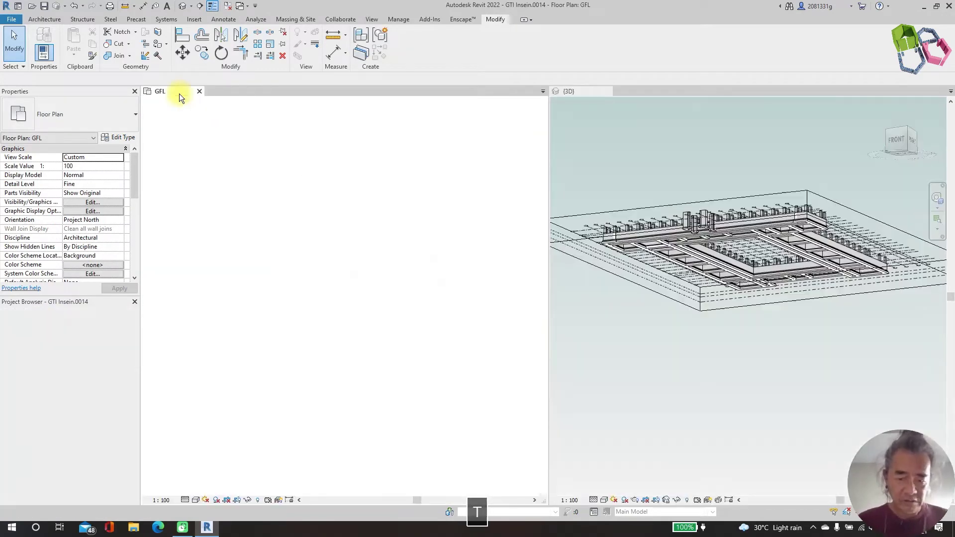
{"action": "scroll", "coordinate": [707, 285], "scroll_direction": "down", "scroll_amount": 2}
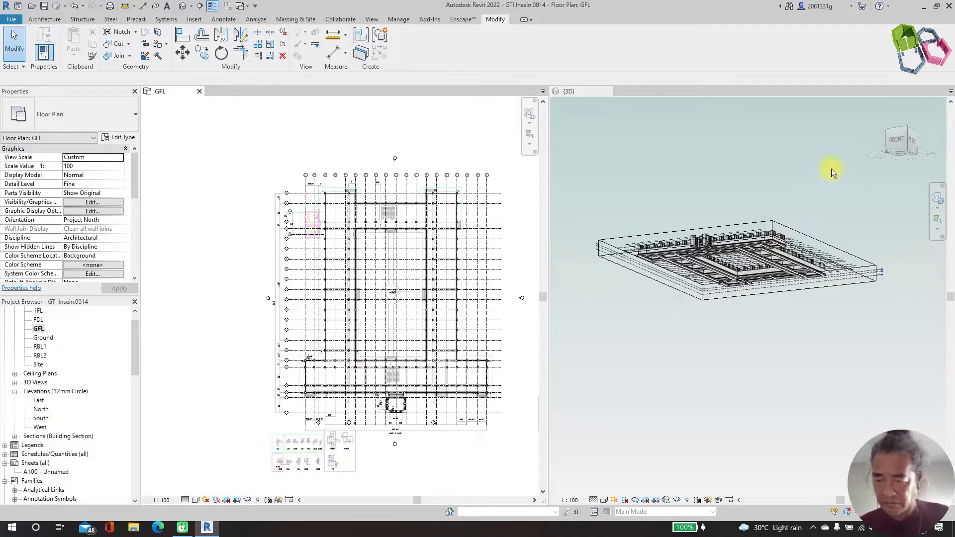
Step: Examine the whole foundation model from a raised front angle in 3D and the wall section details on the GFL plan
{"action": "left_click", "coordinate": [898, 137]}
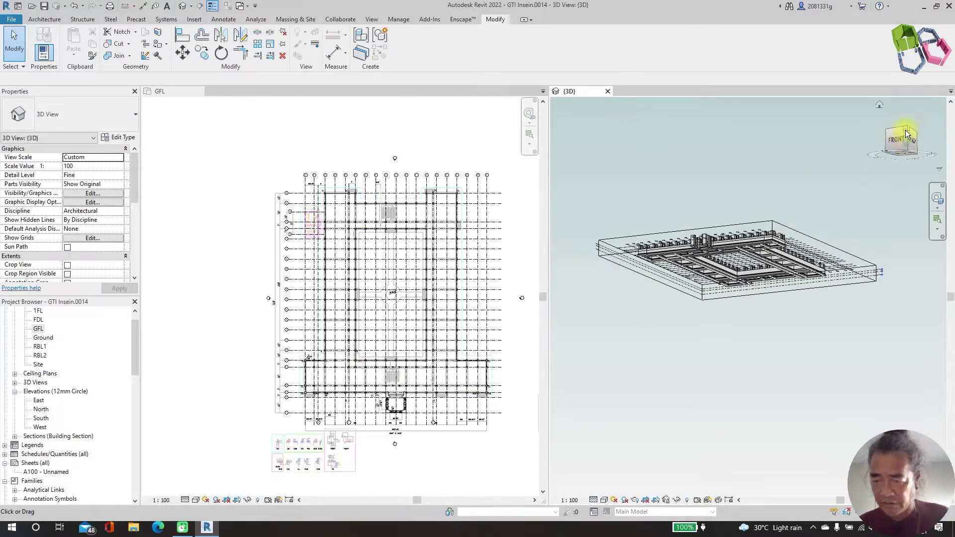
{"action": "left_click", "coordinate": [906, 143]}
{"action": "left_click_drag", "start_coordinate": [906, 143], "coordinate": [903, 165]}
{"action": "scroll", "coordinate": [725, 234], "scroll_direction": "up", "scroll_amount": 3}
{"action": "scroll", "coordinate": [752, 229], "scroll_direction": "down", "scroll_amount": 1}
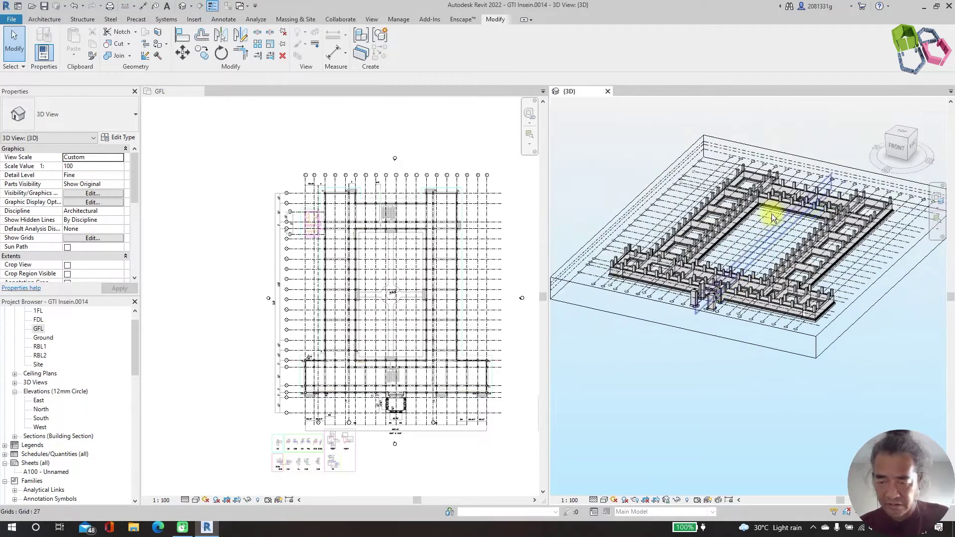
{"action": "scroll", "coordinate": [723, 177], "scroll_direction": "up", "scroll_amount": 2}
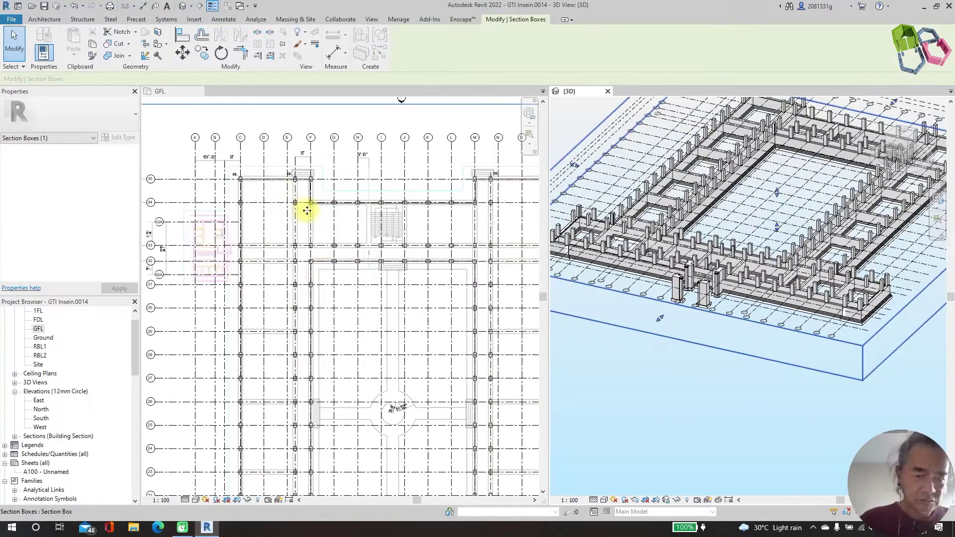
{"action": "scroll", "coordinate": [217, 164], "scroll_direction": "down", "scroll_amount": 2}
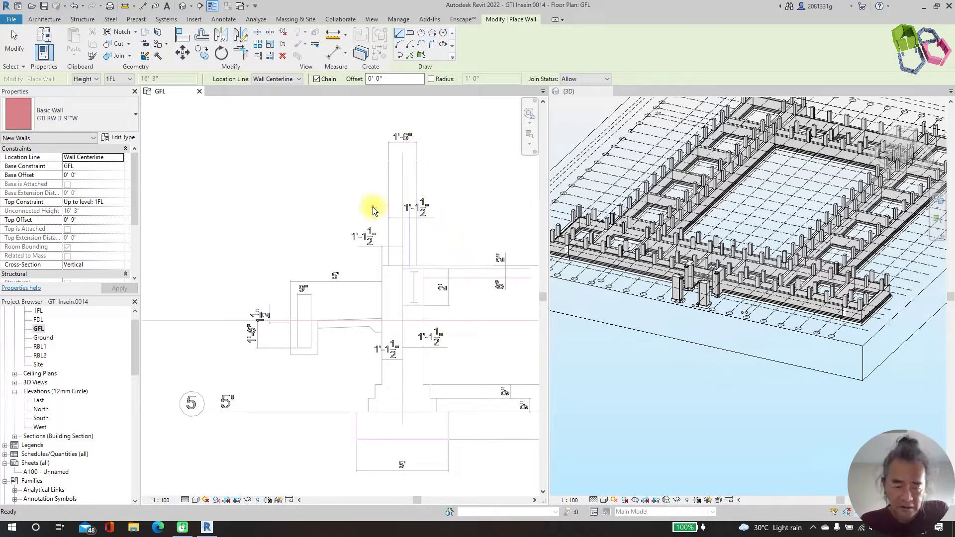
{"action": "scroll", "coordinate": [473, 333], "scroll_direction": "down", "scroll_amount": 10}
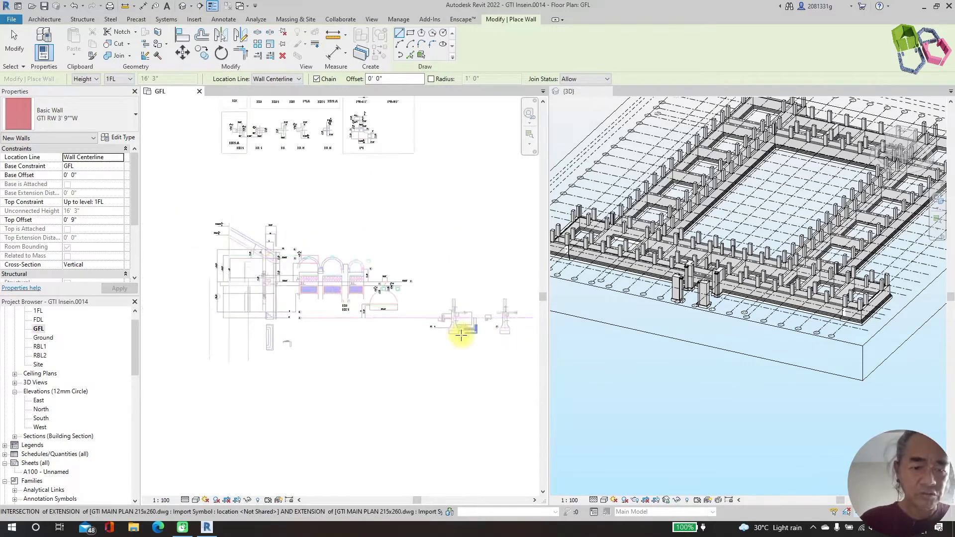
{"action": "scroll", "coordinate": [309, 243], "scroll_direction": "up", "scroll_amount": 6}
Step: Start an architectural wall with the type GTI RW 2' 3"W, dismissing the save reminder
{"action": "key", "text": "Escape"}
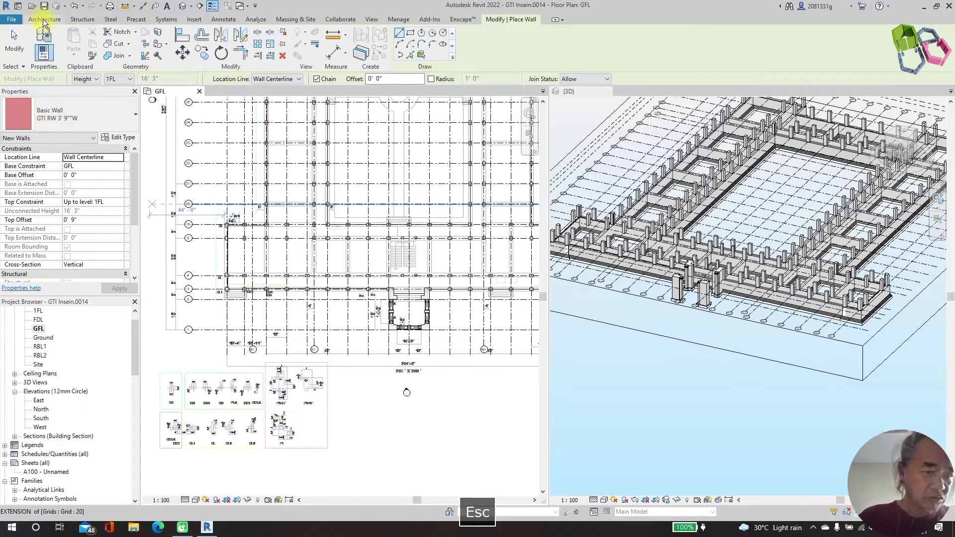
{"action": "left_click", "coordinate": [44, 19]}
{"action": "left_click", "coordinate": [43, 51]}
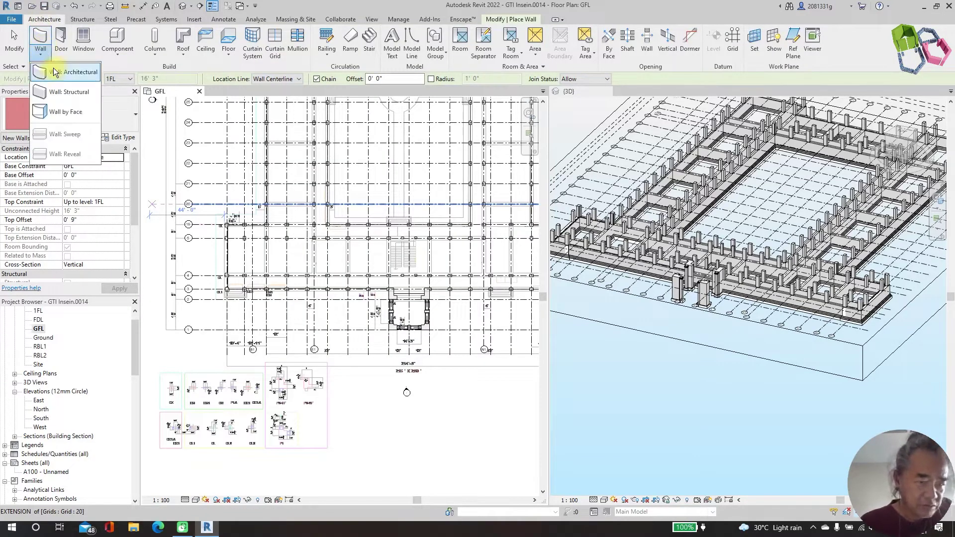
{"action": "left_click", "coordinate": [47, 71]}
{"action": "left_click", "coordinate": [542, 302]}
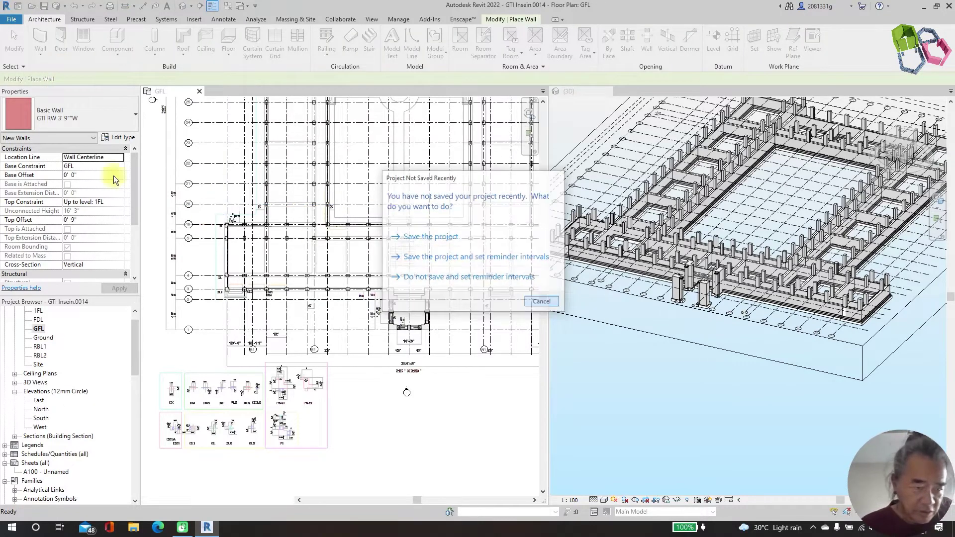
{"action": "left_click", "coordinate": [94, 125]}
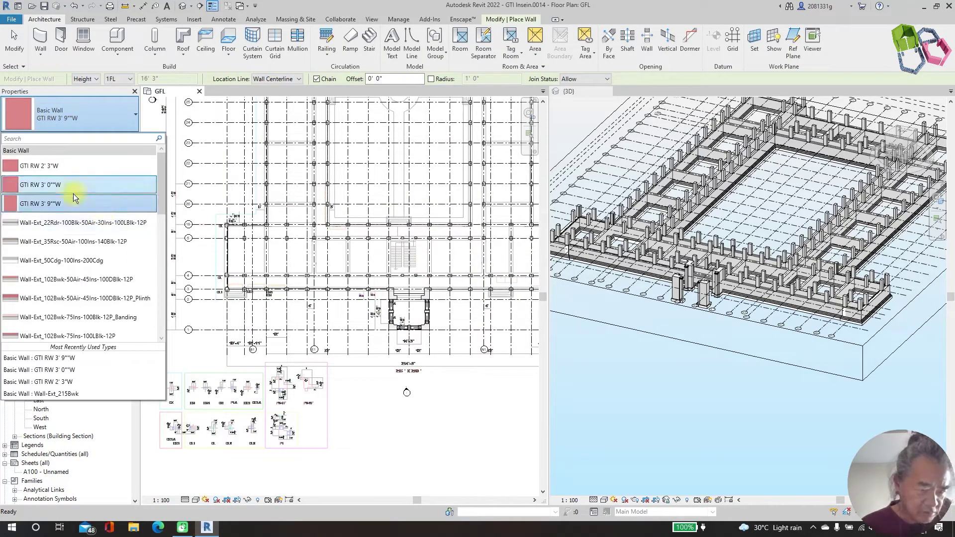
{"action": "left_click", "coordinate": [54, 167]}
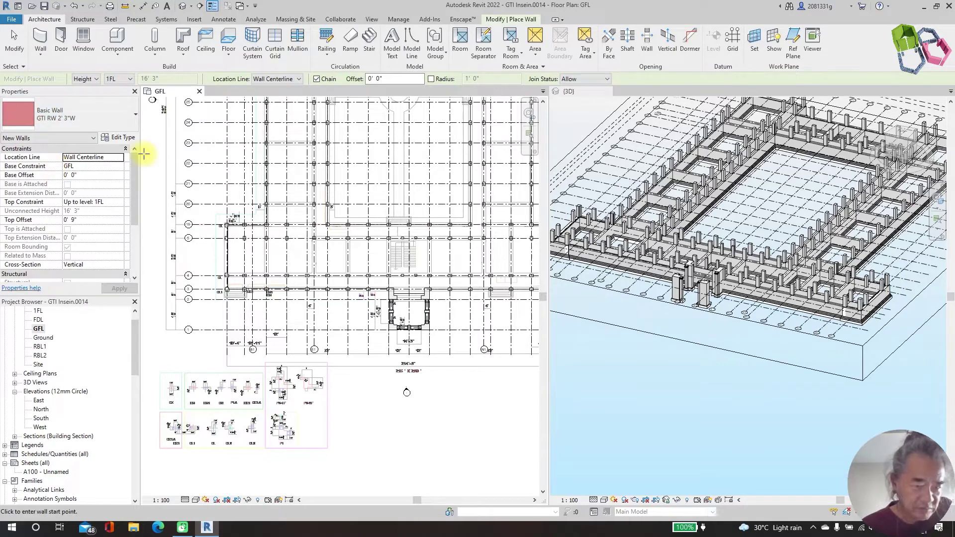
Step: Duplicate the GTI RW 2' 3"W wall type under the name GTI WALL 13.5"W
{"action": "left_click", "coordinate": [122, 138]}
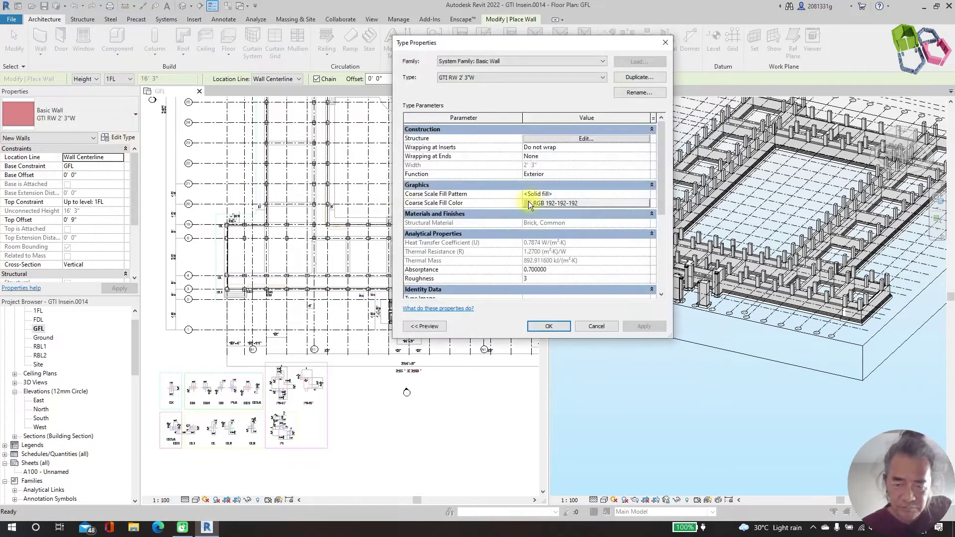
{"action": "left_click", "coordinate": [640, 77]}
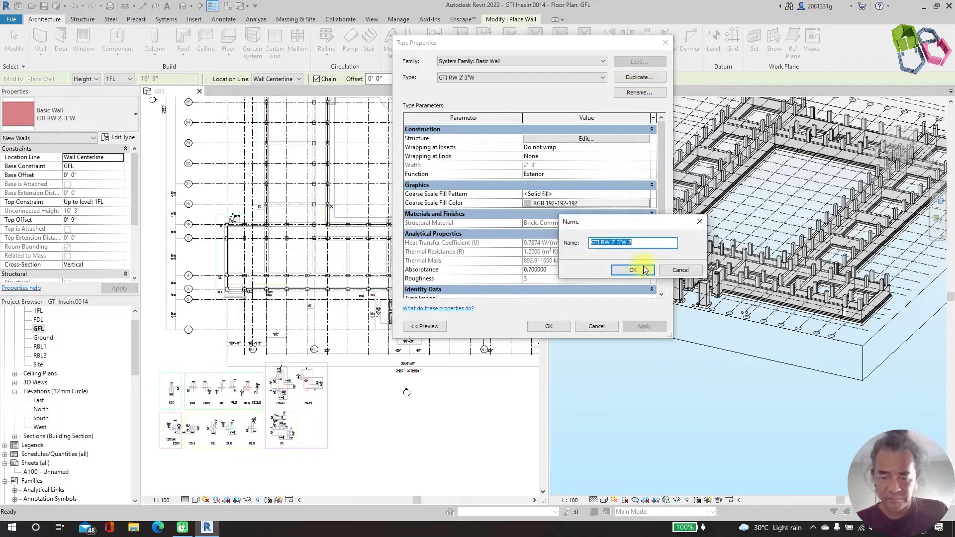
{"action": "key", "text": "BackSpace"}
{"action": "type", "text": "GT"}
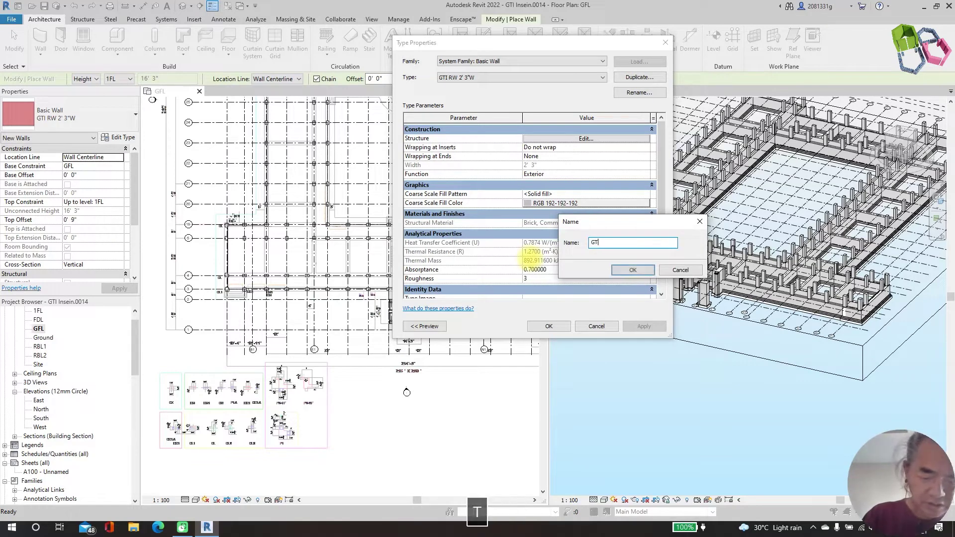
{"action": "type", "text": "I WALL"}
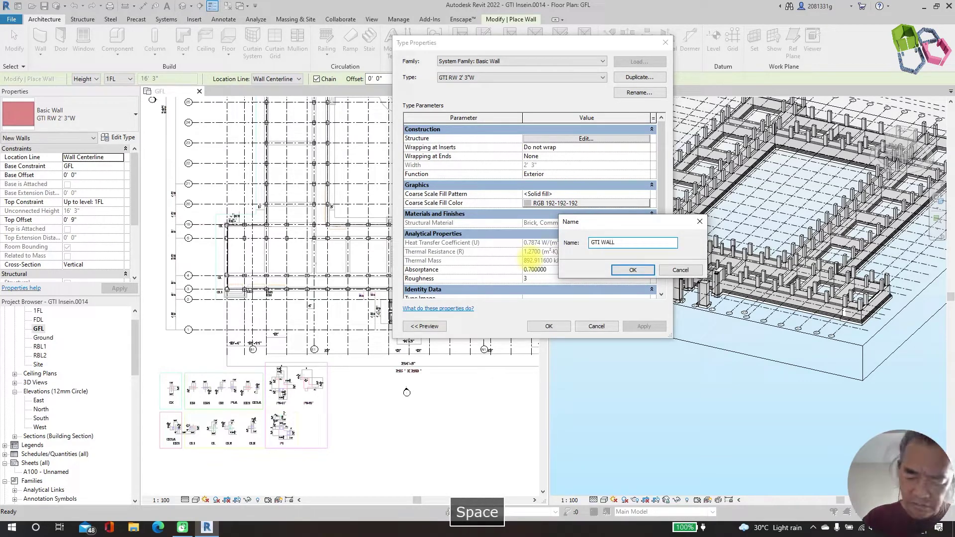
{"action": "type", "text": " 13.5\"W"}
{"action": "left_click", "coordinate": [641, 270]}
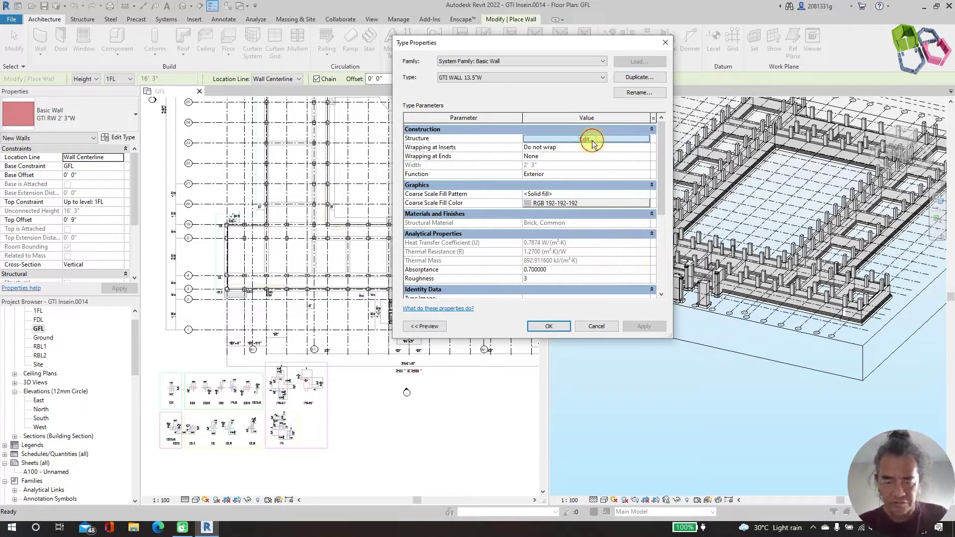
Step: Set the brick structure layer of the GTI WALL 13.5"W type to 13.5" thick and show the type preview
{"action": "left_click", "coordinate": [587, 139]}
{"action": "left_click", "coordinate": [535, 145]}
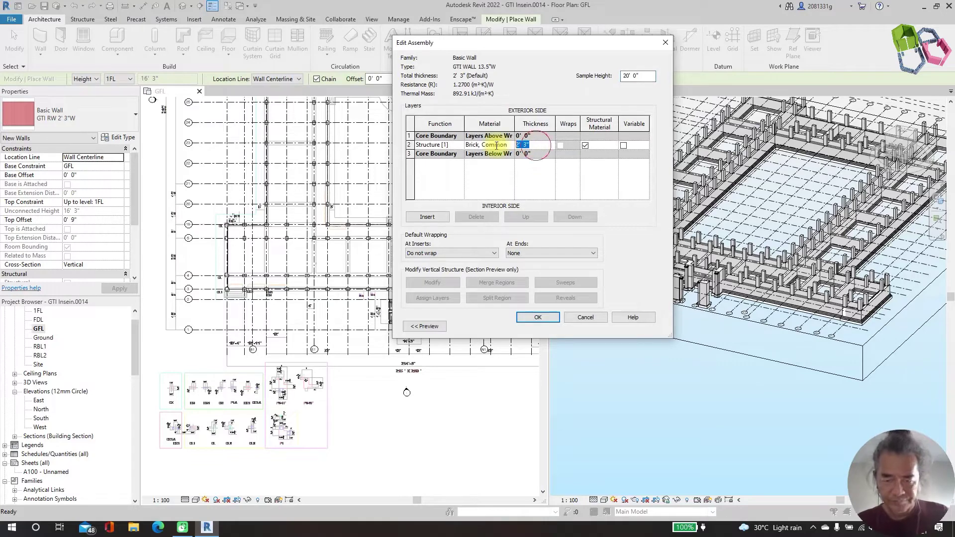
{"action": "type", "text": "13.5"}
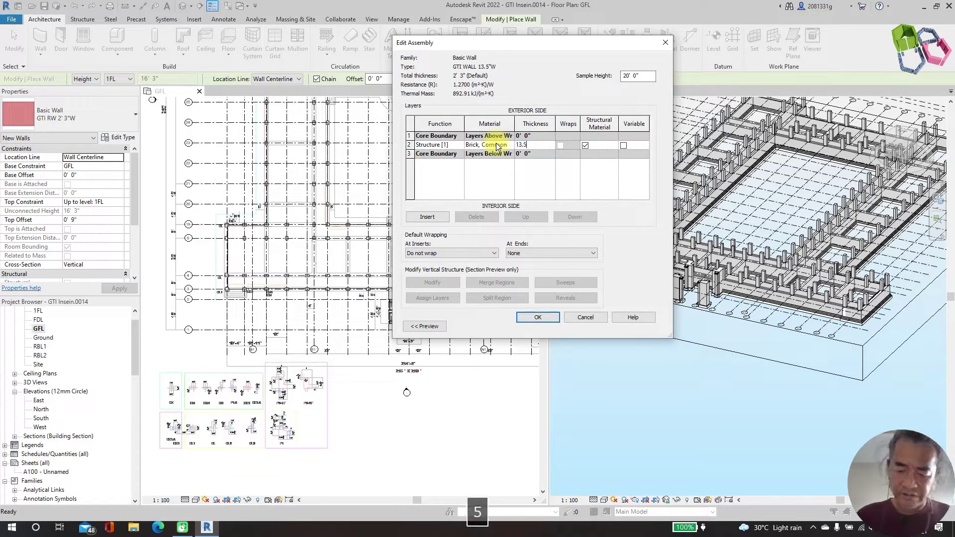
{"action": "type", "text": "\""}
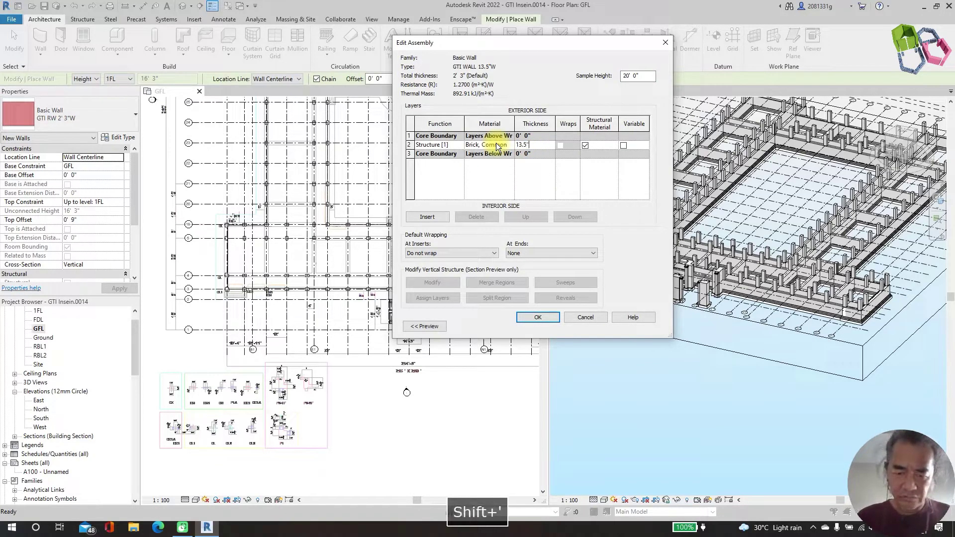
{"action": "left_click", "coordinate": [427, 327]}
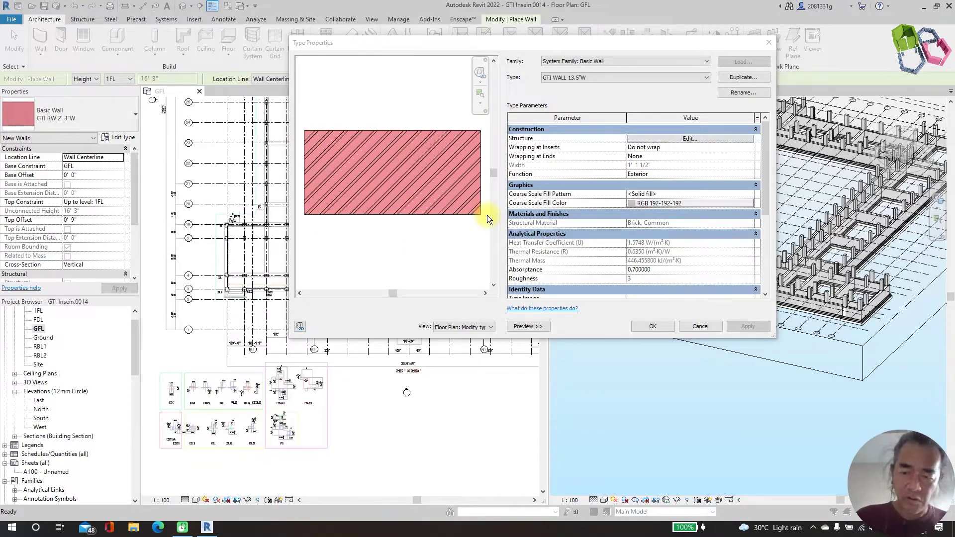
Step: Insert an additional structure layer into the GTI WALL 13.5"W assembly and set its thickness to 0.75"
{"action": "left_click", "coordinate": [697, 139]}
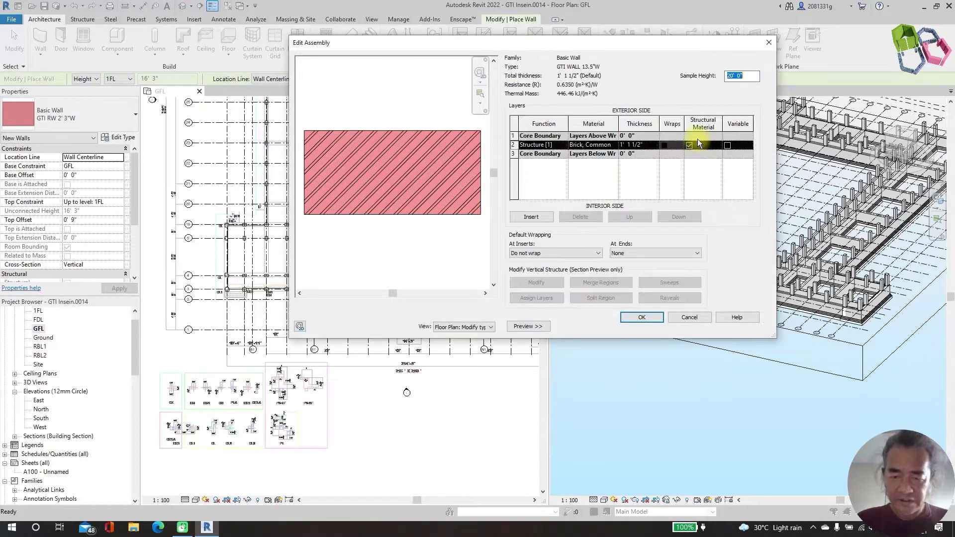
{"action": "left_click", "coordinate": [535, 219]}
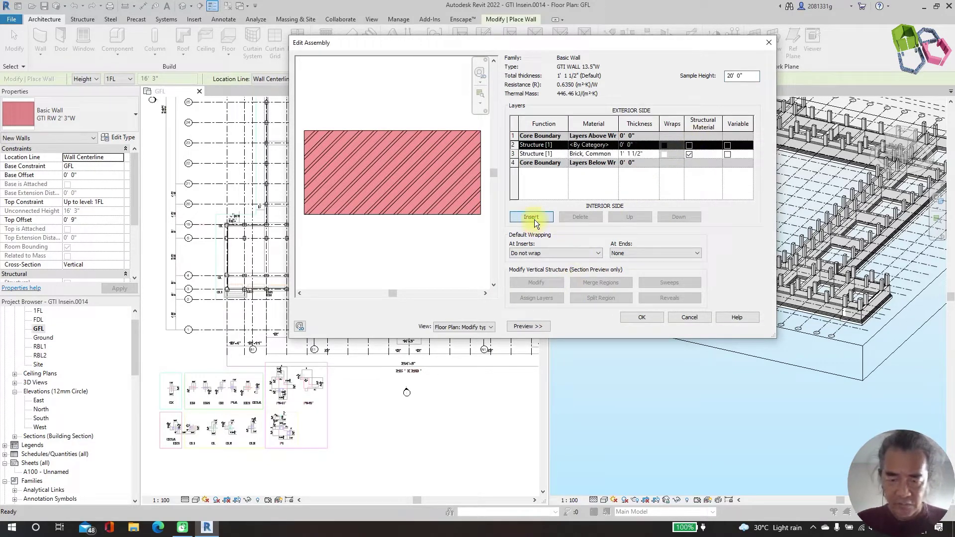
{"action": "left_click", "coordinate": [639, 146]}
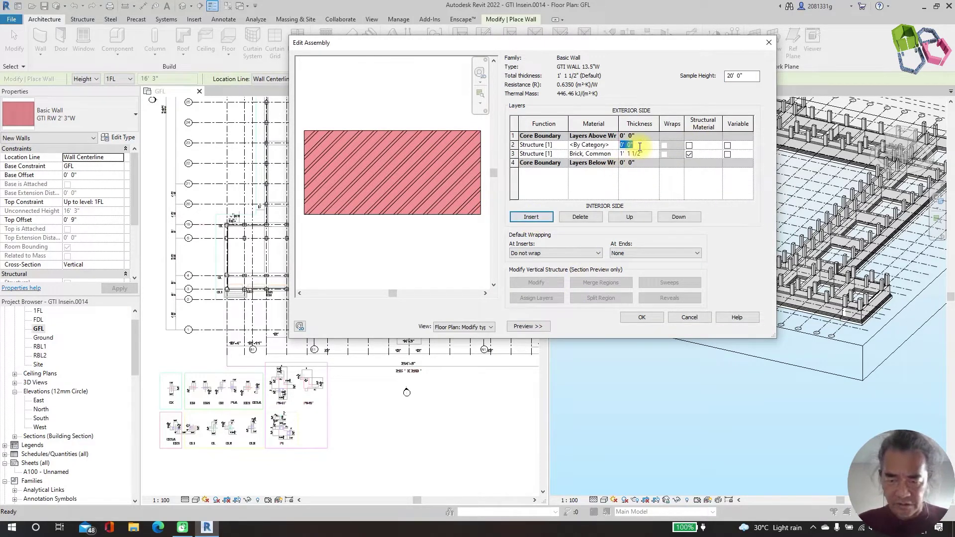
{"action": "type", "text": ".75\""}
Step: Assign the Plaster material to the new layer, place it on the interior side of the brick and accept the wall type
{"action": "left_click", "coordinate": [592, 144]}
{"action": "left_click", "coordinate": [616, 145]}
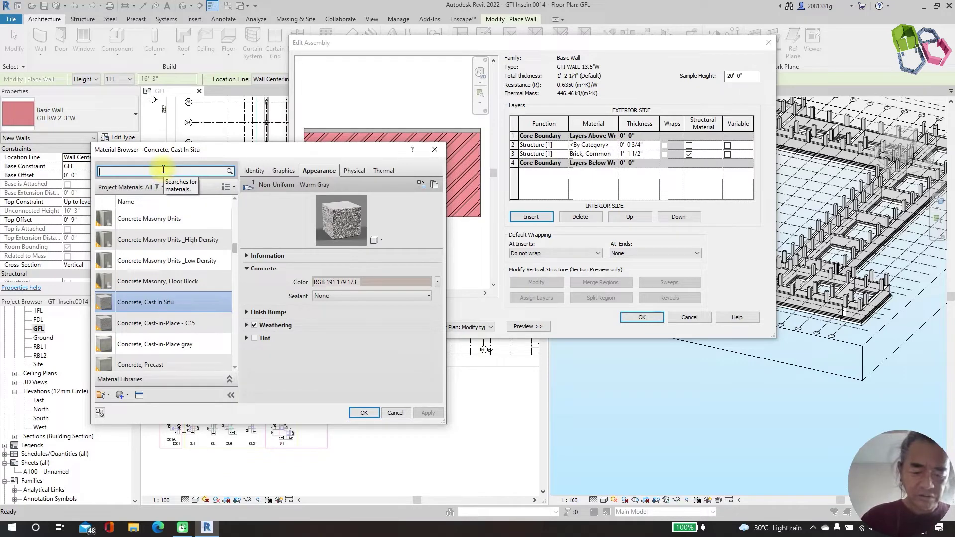
{"action": "type", "text": "PLAS"}
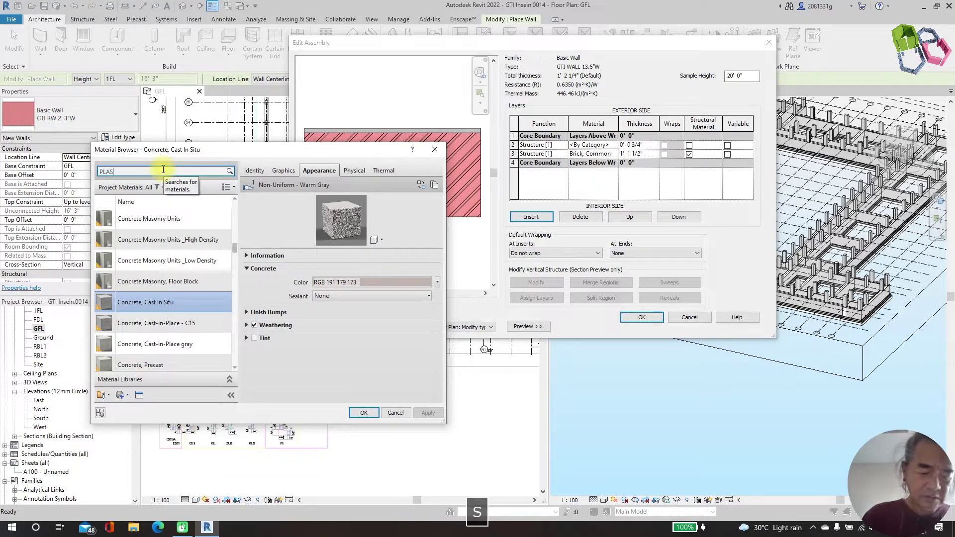
{"action": "type", "text": "TER"}
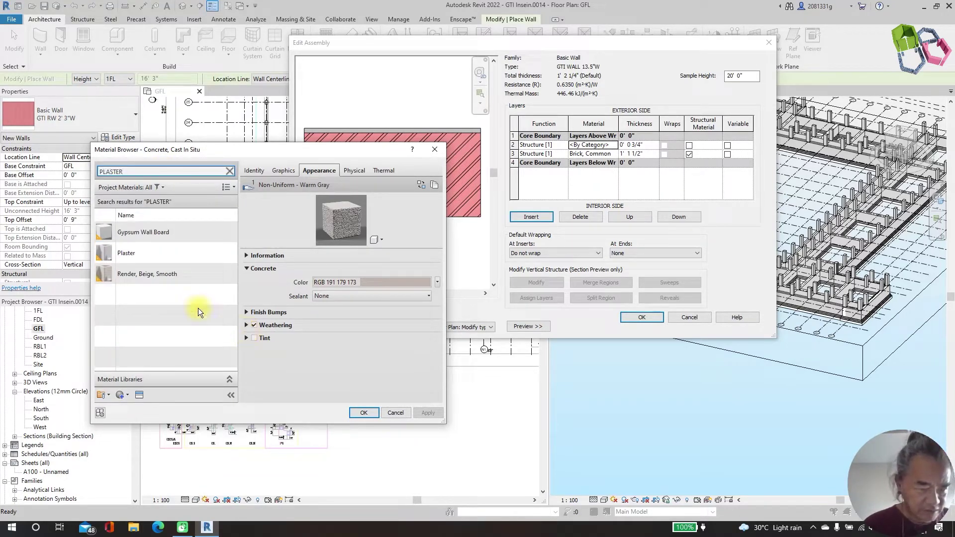
{"action": "left_click", "coordinate": [128, 254]}
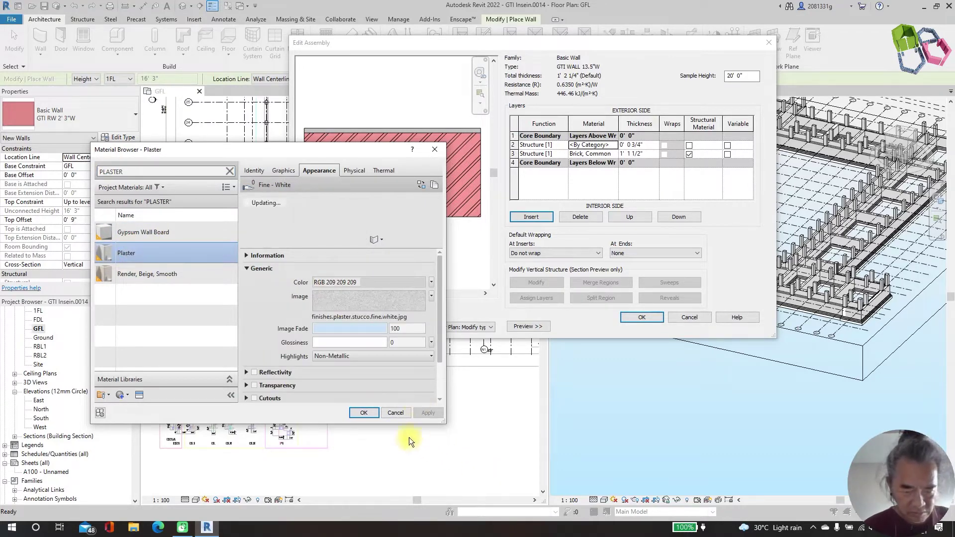
{"action": "left_click", "coordinate": [365, 413]}
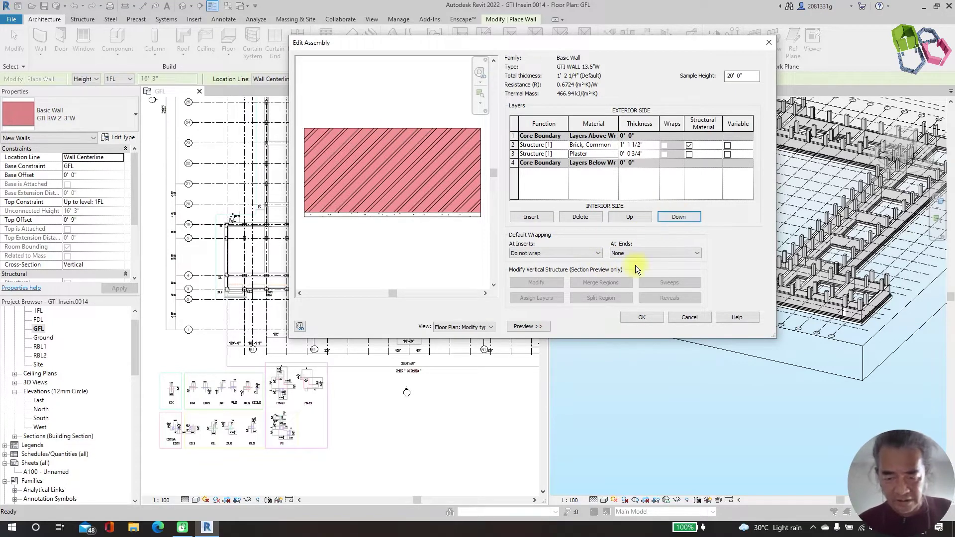
{"action": "left_click", "coordinate": [653, 320]}
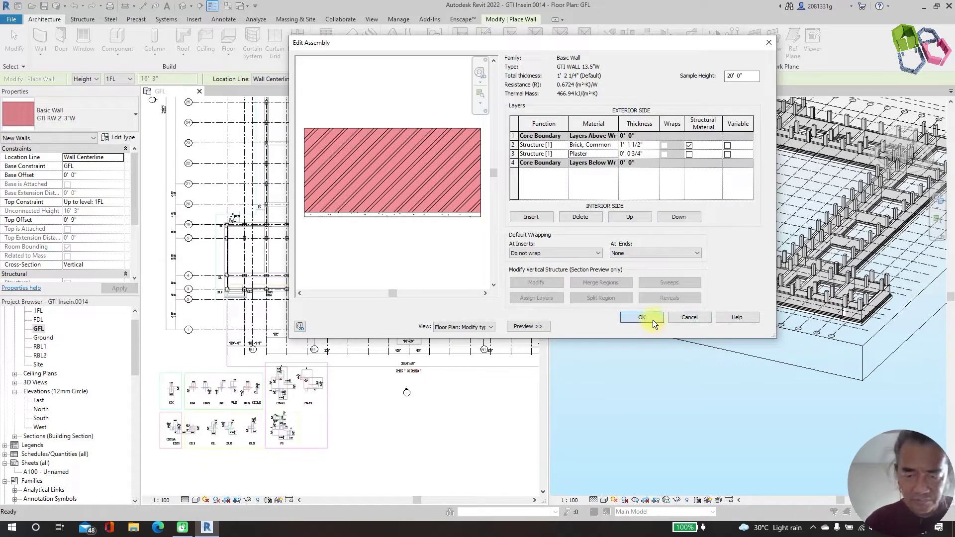
{"action": "left_click", "coordinate": [654, 328]}
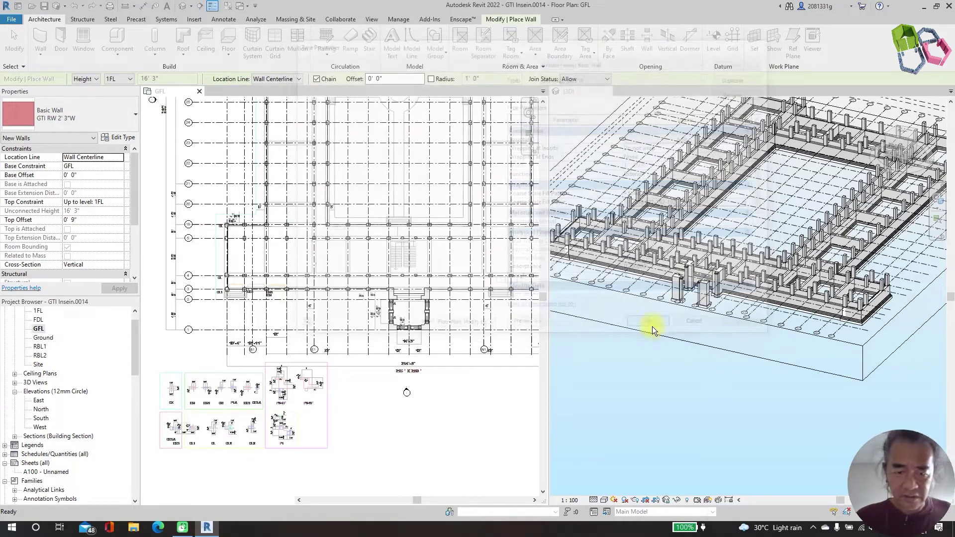
Step: Start a wall of type GTI WALL 13.5"W on the GFL plan with its location line at Finish Face: Exterior
{"action": "scroll", "coordinate": [393, 252], "scroll_direction": "down", "scroll_amount": 3}
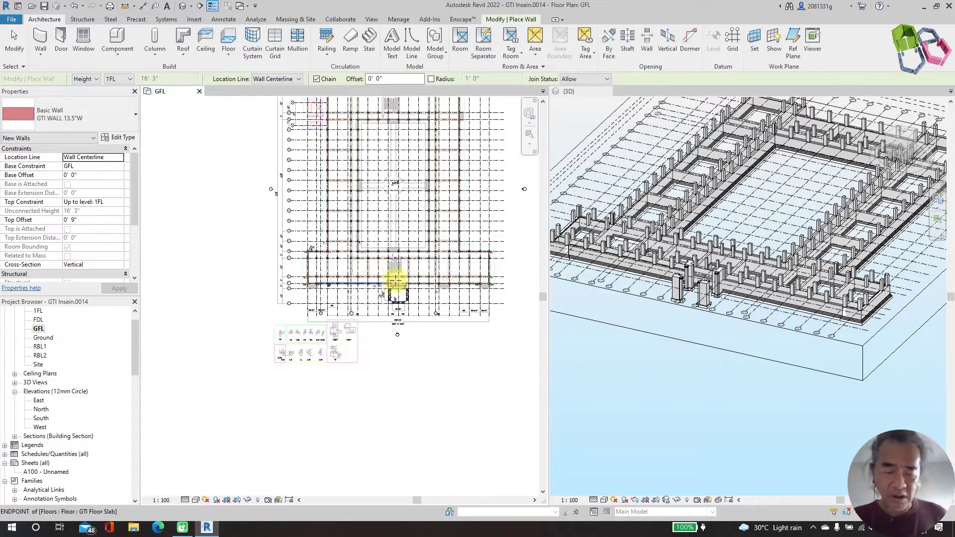
{"action": "scroll", "coordinate": [368, 199], "scroll_direction": "up", "scroll_amount": 2}
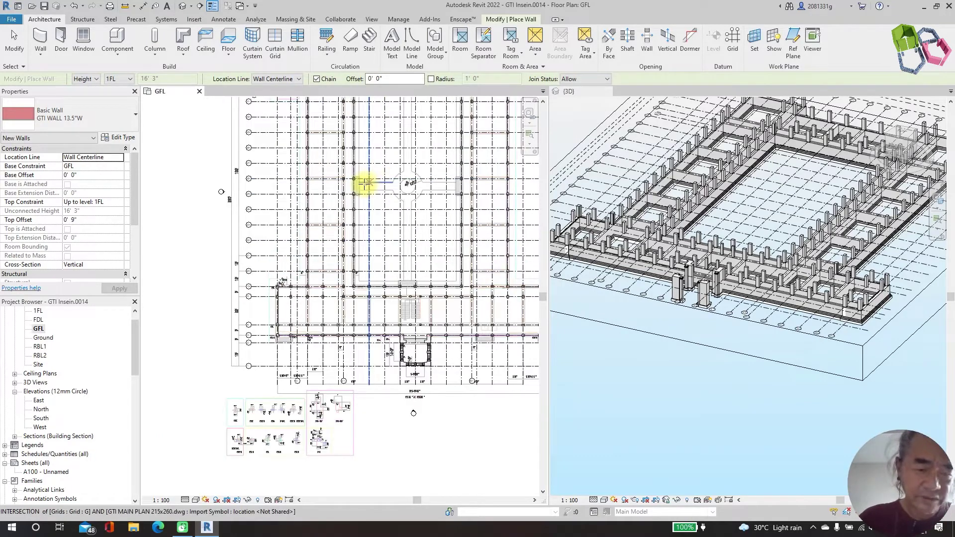
{"action": "scroll", "coordinate": [340, 247], "scroll_direction": "up", "scroll_amount": 5}
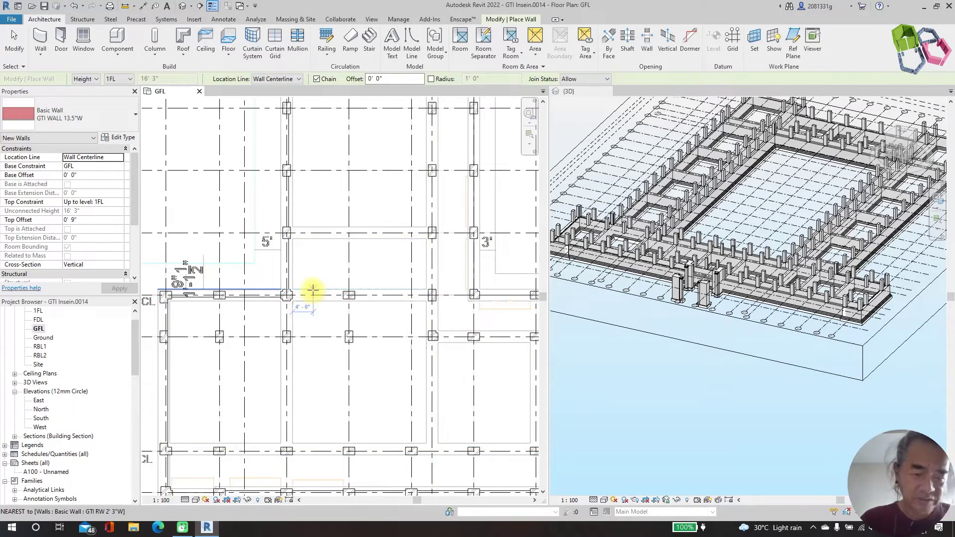
{"action": "scroll", "coordinate": [311, 305], "scroll_direction": "down", "scroll_amount": 3}
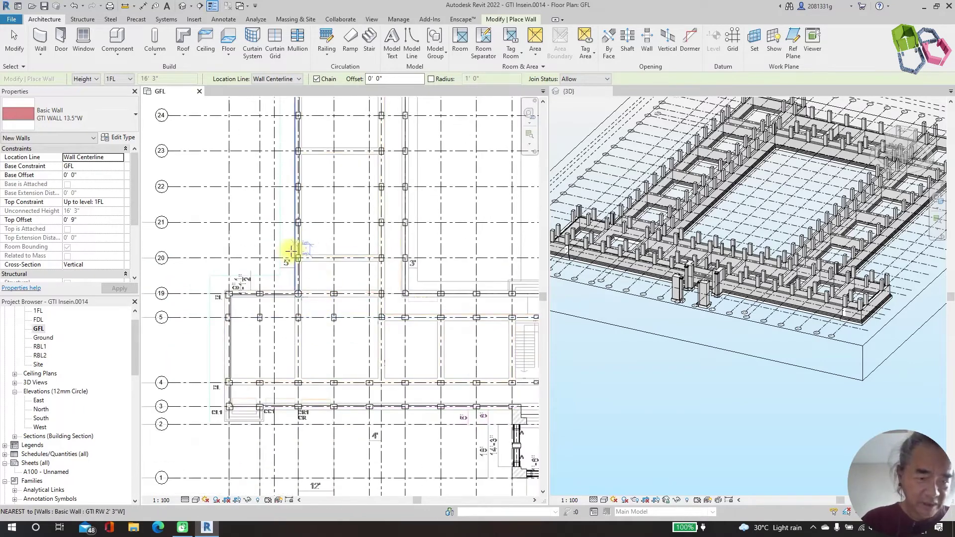
{"action": "scroll", "coordinate": [261, 292], "scroll_direction": "up", "scroll_amount": 5}
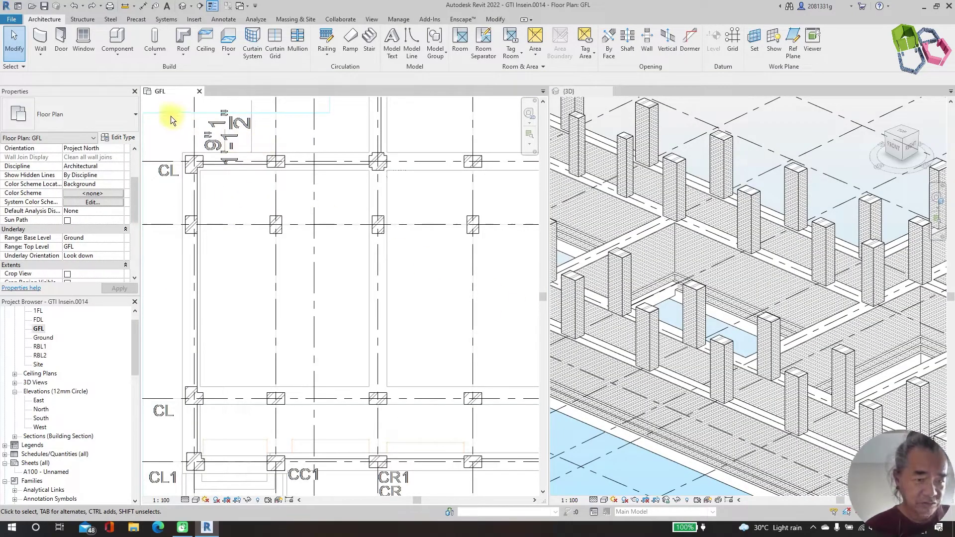
{"action": "left_click", "coordinate": [40, 42]}
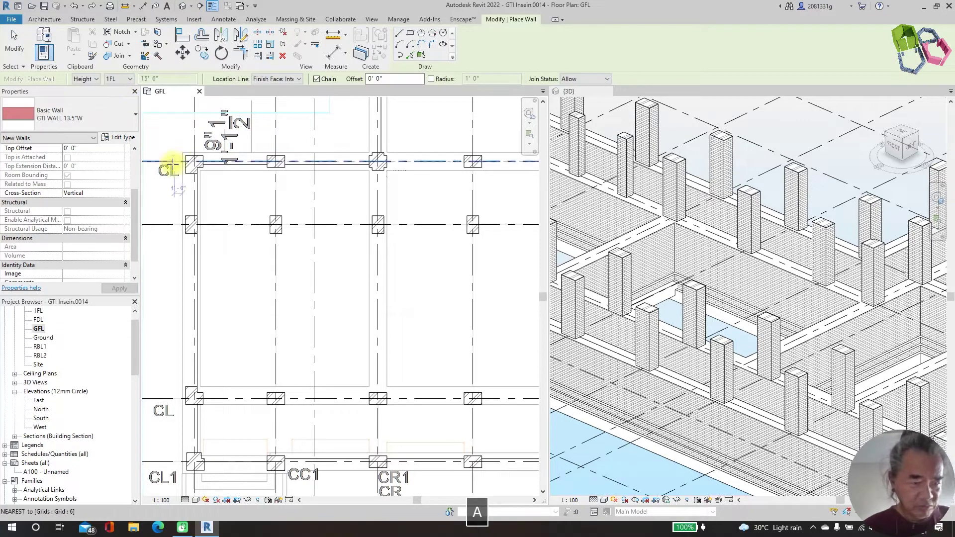
{"action": "scroll", "coordinate": [178, 167], "scroll_direction": "up", "scroll_amount": 3}
{"action": "left_click", "coordinate": [286, 82]}
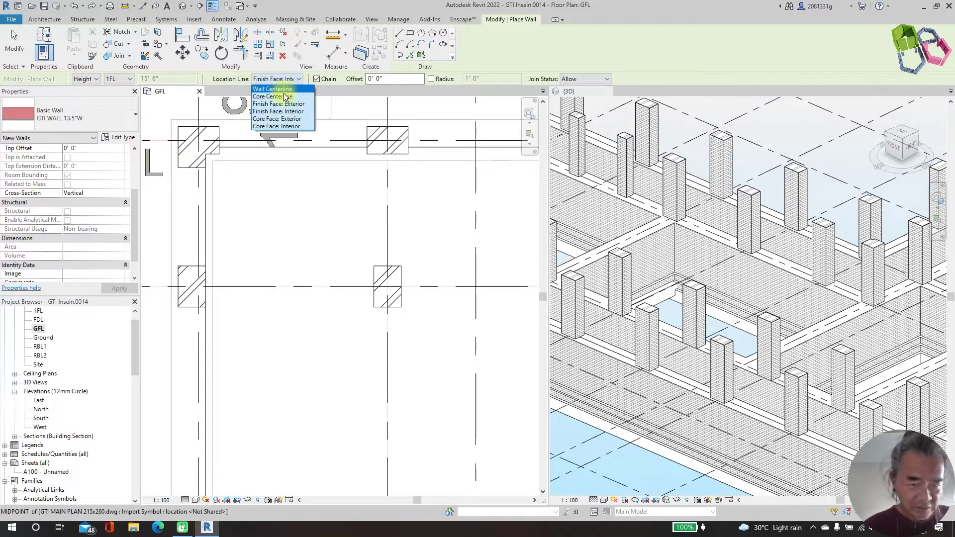
{"action": "left_click", "coordinate": [288, 104]}
{"action": "key", "text": "Escape"}
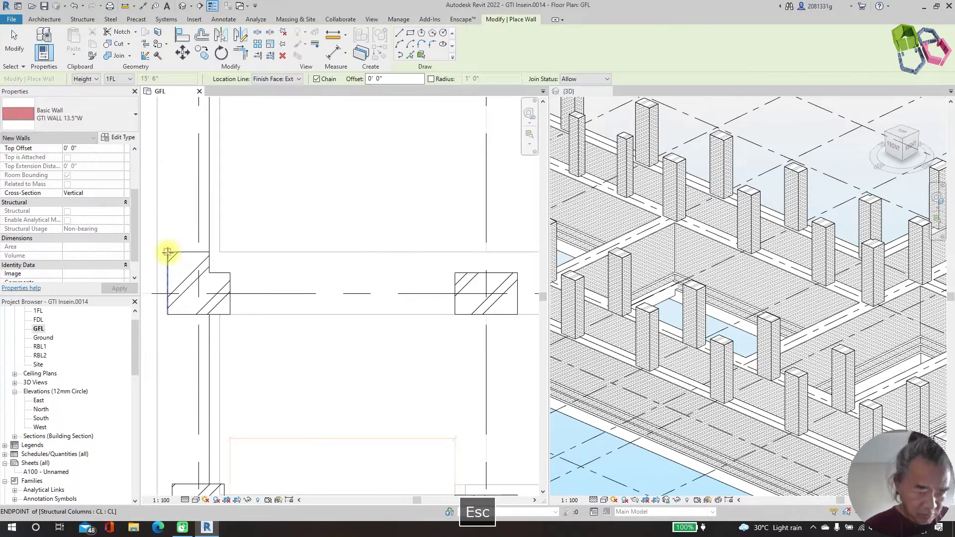
Step: Draw the outer wall along the CL column line from the grid 4 column to the grid 5 column, about 19' 4 1/2" long
{"action": "left_click", "coordinate": [169, 253]}
{"action": "scroll", "coordinate": [226, 297], "scroll_direction": "down", "scroll_amount": 5}
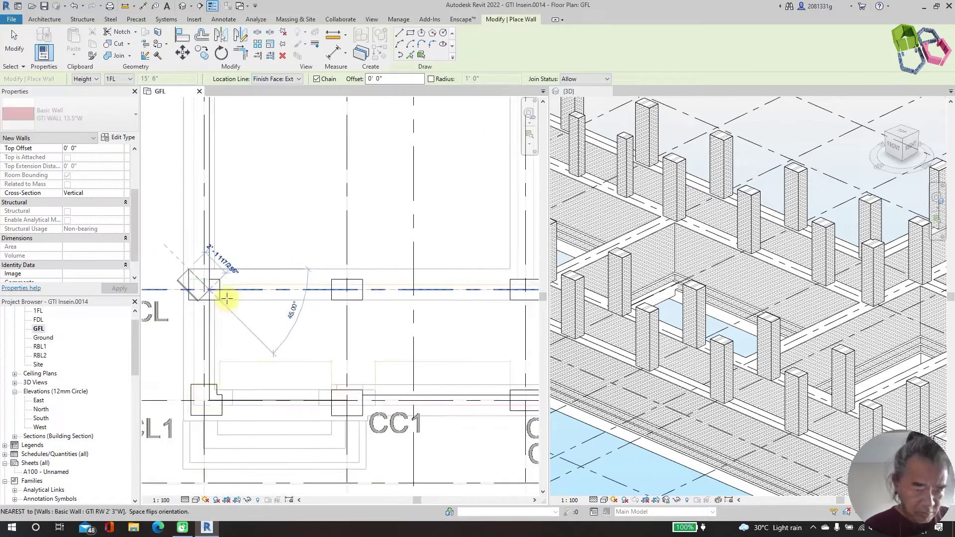
{"action": "scroll", "coordinate": [213, 173], "scroll_direction": "up", "scroll_amount": 4}
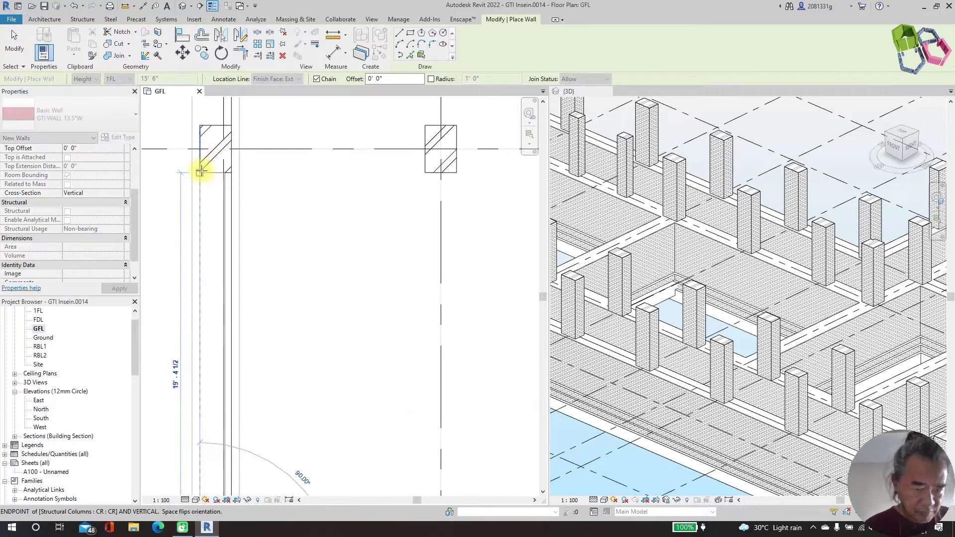
{"action": "left_click", "coordinate": [214, 172]}
{"action": "scroll", "coordinate": [233, 175], "scroll_direction": "down", "scroll_amount": 3}
{"action": "key", "text": "Escape"}
Step: Draw the short outer wall from the grid 5 column up to the upper CL corner column
{"action": "scroll", "coordinate": [234, 181], "scroll_direction": "up", "scroll_amount": 3}
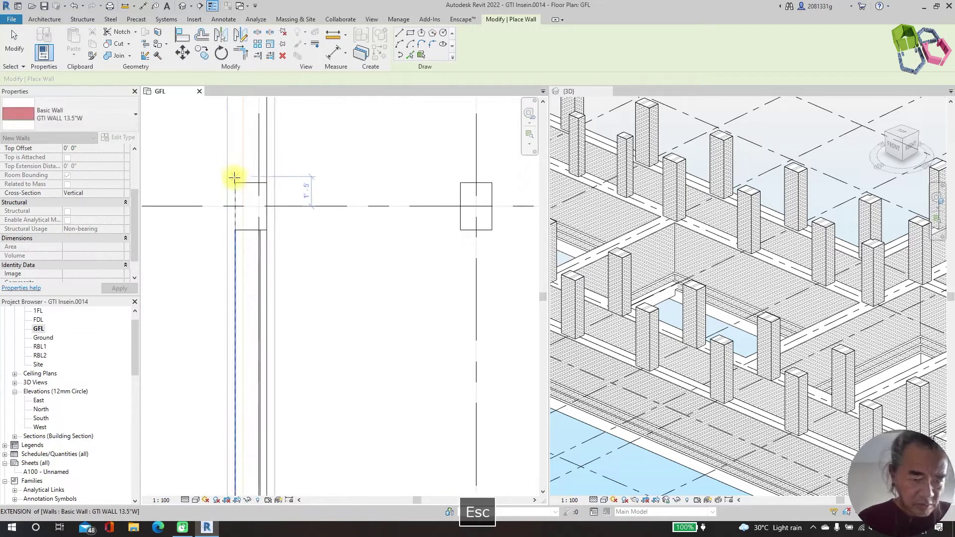
{"action": "left_click", "coordinate": [234, 183]}
{"action": "scroll", "coordinate": [248, 191], "scroll_direction": "down", "scroll_amount": 3}
{"action": "scroll", "coordinate": [251, 145], "scroll_direction": "up", "scroll_amount": 4}
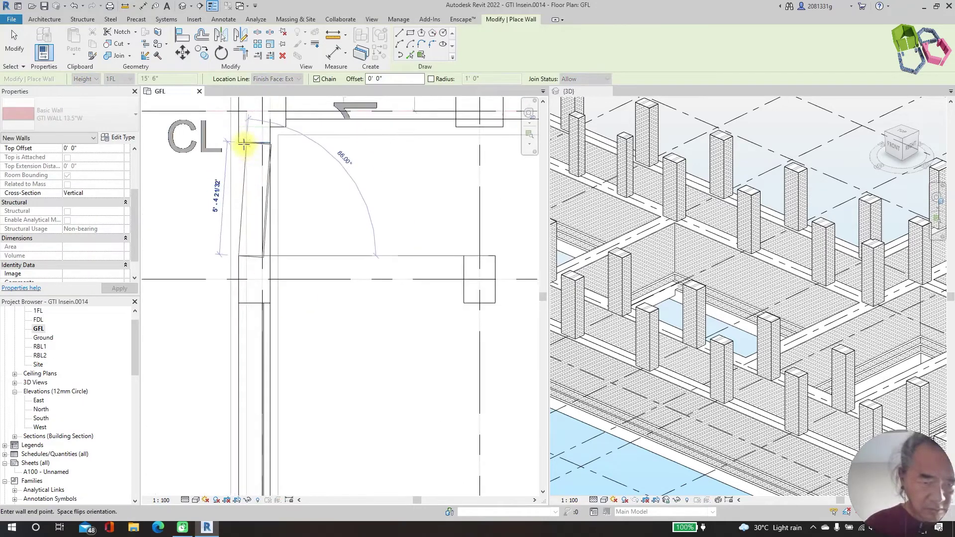
{"action": "left_click", "coordinate": [241, 142]}
{"action": "key", "text": "Escape"}
Step: Draw the outer wall between the CL1 column and the CL column on grid 4, about 6' 0" long
{"action": "scroll", "coordinate": [234, 121], "scroll_direction": "down", "scroll_amount": 3}
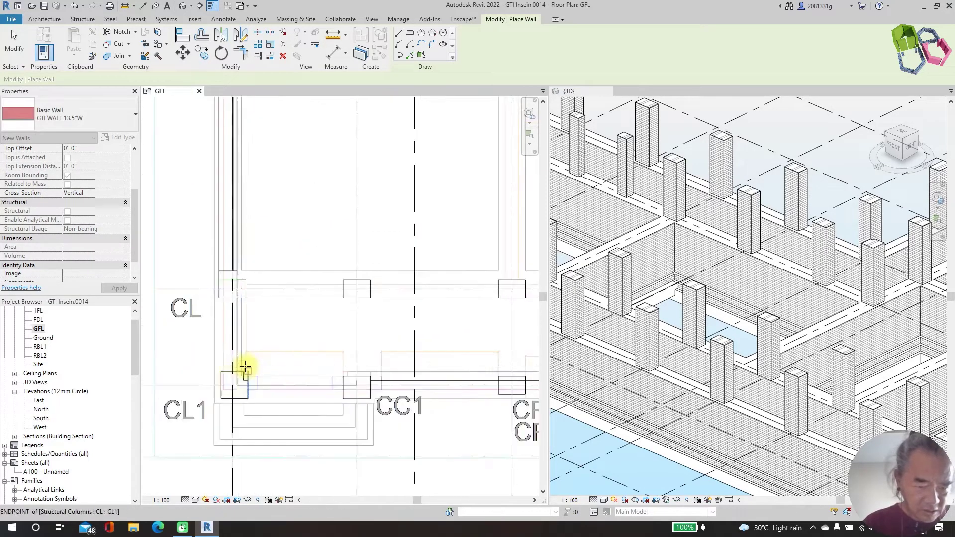
{"action": "scroll", "coordinate": [213, 374], "scroll_direction": "up", "scroll_amount": 4}
{"action": "left_click", "coordinate": [213, 374]}
{"action": "scroll", "coordinate": [230, 378], "scroll_direction": "down", "scroll_amount": 3}
{"action": "scroll", "coordinate": [235, 277], "scroll_direction": "up", "scroll_amount": 3}
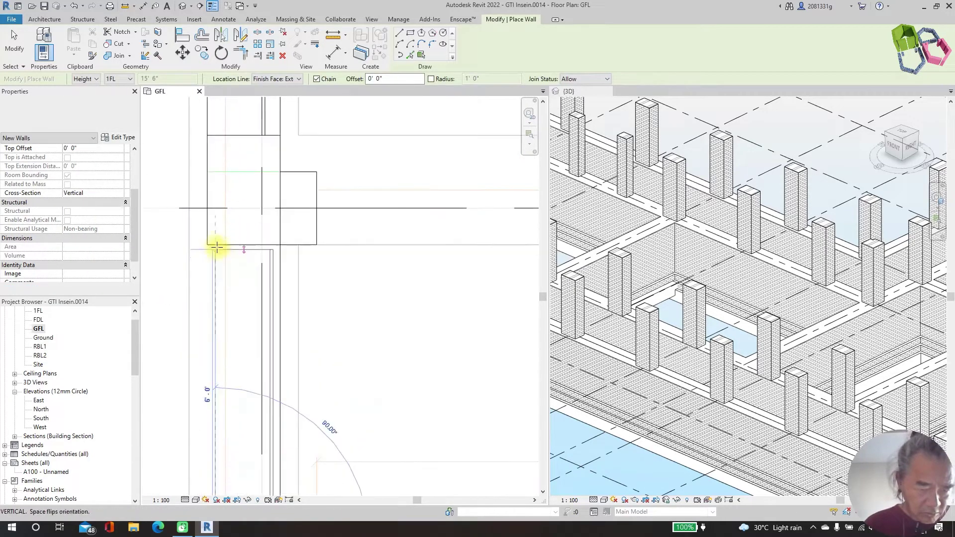
{"action": "left_click", "coordinate": [211, 244]}
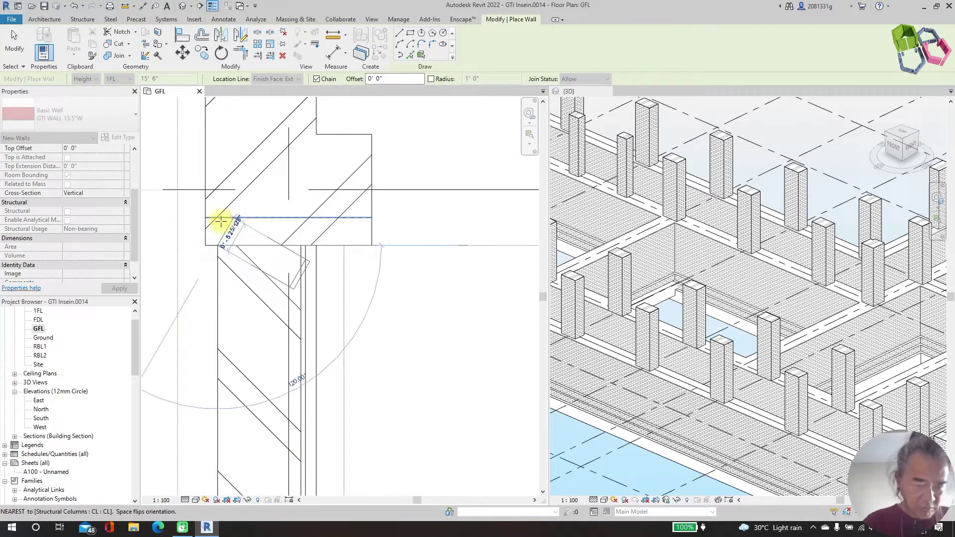
{"action": "key", "text": "Escape"}
Step: Draw a wall along grid 4 from the CL column to the next column, flipping it to the inner side of the column face
{"action": "scroll", "coordinate": [276, 237], "scroll_direction": "down", "scroll_amount": 2}
{"action": "scroll", "coordinate": [274, 238], "scroll_direction": "down", "scroll_amount": 2}
{"action": "middle_click_drag", "start_coordinate": [286, 231], "coordinate": [241, 252]}
{"action": "key", "text": "w"}
{"action": "key", "text": "a"}
{"action": "scroll", "coordinate": [241, 253], "scroll_direction": "up", "scroll_amount": 1}
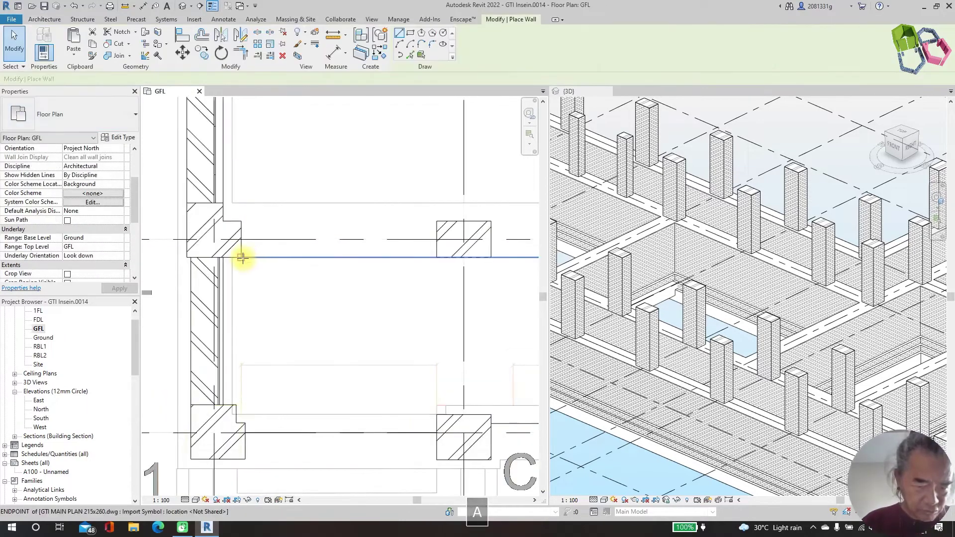
{"action": "left_click", "coordinate": [241, 257]}
{"action": "key", "text": "space"}
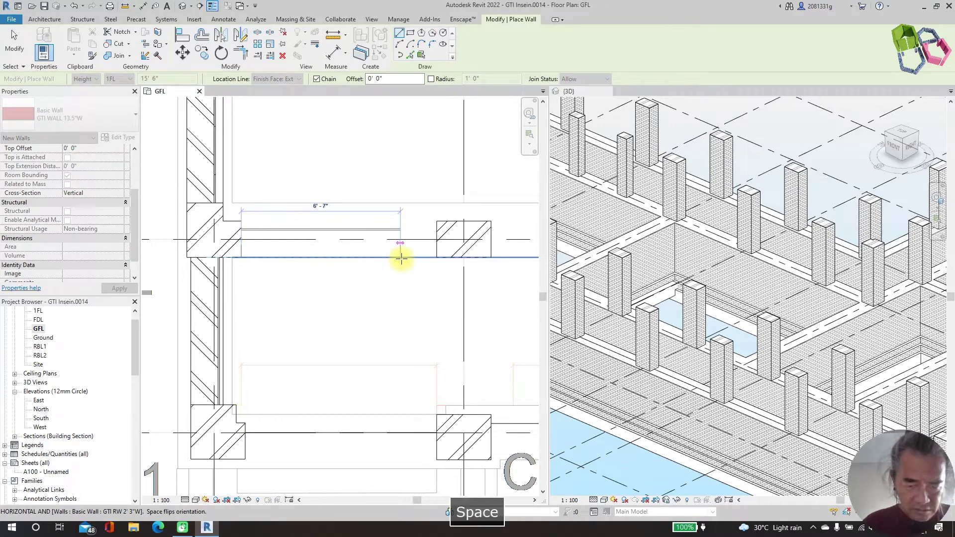
{"action": "left_click", "coordinate": [438, 257]}
Step: Draw the next grid 4 wall between the columns above CC1 and CR1, about 10' 8" long, flipped to the inner side
{"action": "scroll", "coordinate": [267, 228], "scroll_direction": "down", "scroll_amount": 3}
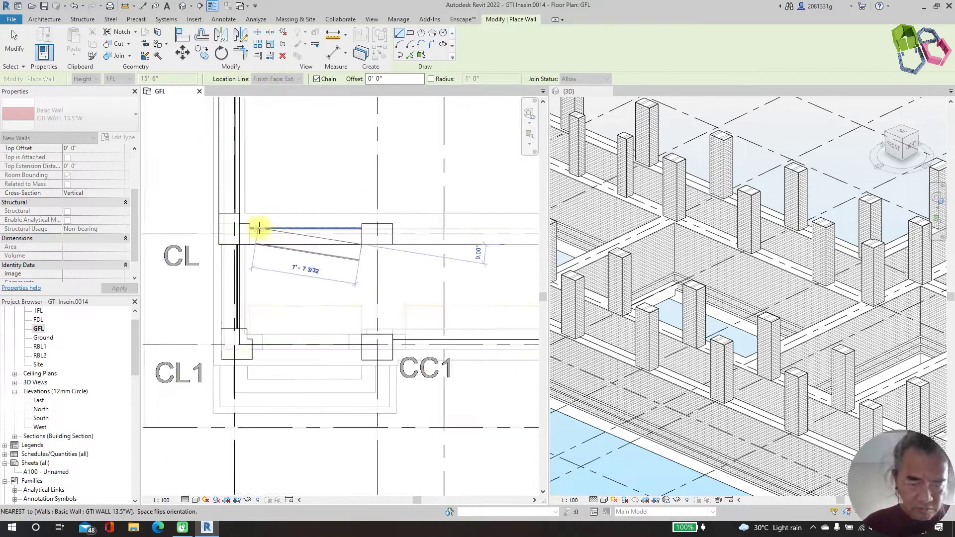
{"action": "scroll", "coordinate": [356, 241], "scroll_direction": "up", "scroll_amount": 3}
{"action": "middle_click_drag", "start_coordinate": [360, 241], "coordinate": [316, 235]}
{"action": "key", "text": "w"}
{"action": "key", "text": "a"}
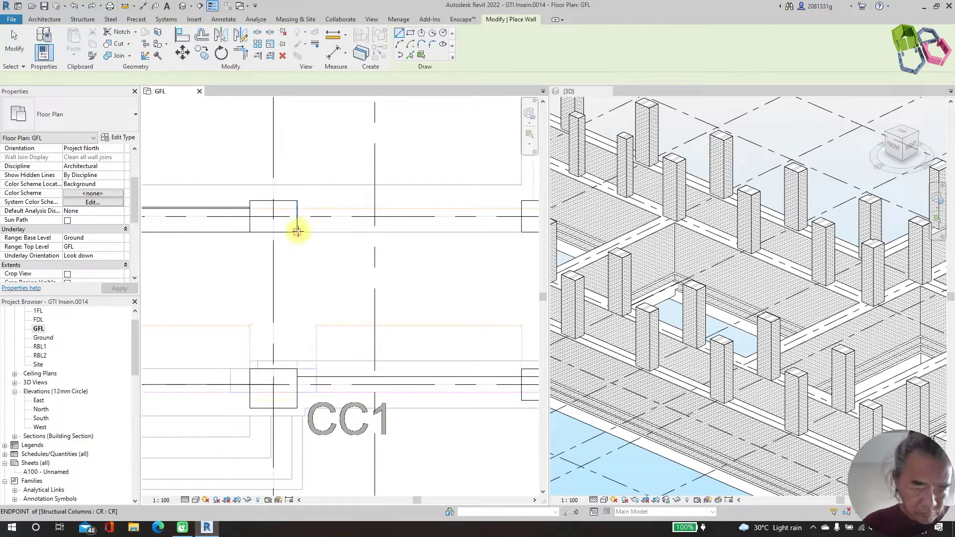
{"action": "left_click", "coordinate": [297, 232]}
{"action": "left_click", "coordinate": [514, 232]}
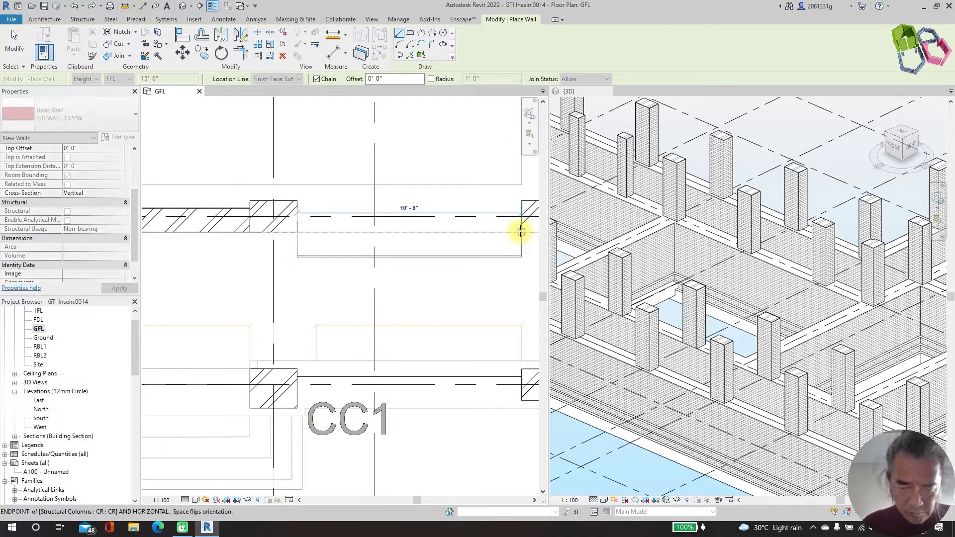
{"action": "key", "text": "space"}
{"action": "scroll", "coordinate": [266, 217], "scroll_direction": "down", "scroll_amount": 3}
{"action": "scroll", "coordinate": [377, 223], "scroll_direction": "up", "scroll_amount": 4}
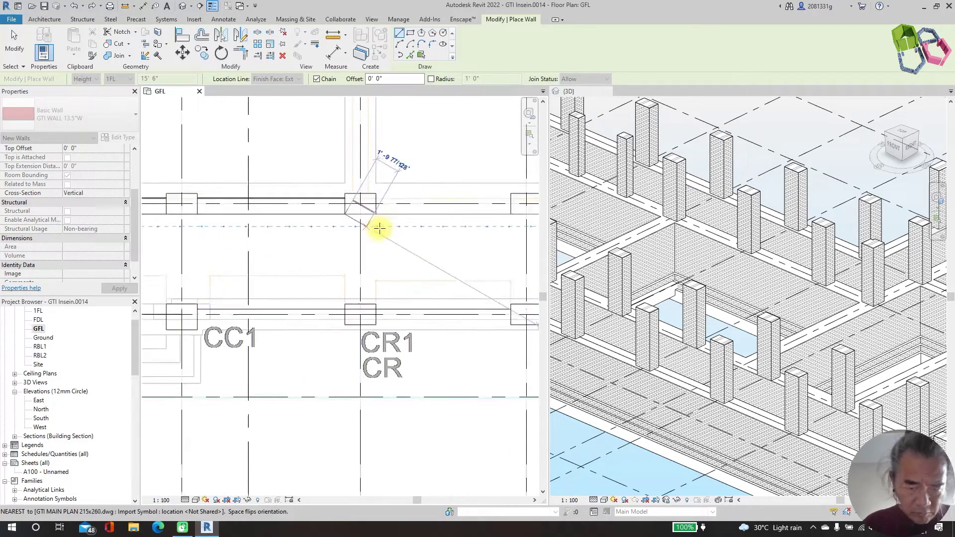
{"action": "key", "text": "Escape"}
Step: Draw the grid 4 wall from the column above CR1 to the next column, 9' 9" long, flipped to the inner side
{"action": "left_click", "coordinate": [375, 205]}
{"action": "scroll", "coordinate": [375, 205], "scroll_direction": "down", "scroll_amount": 3}
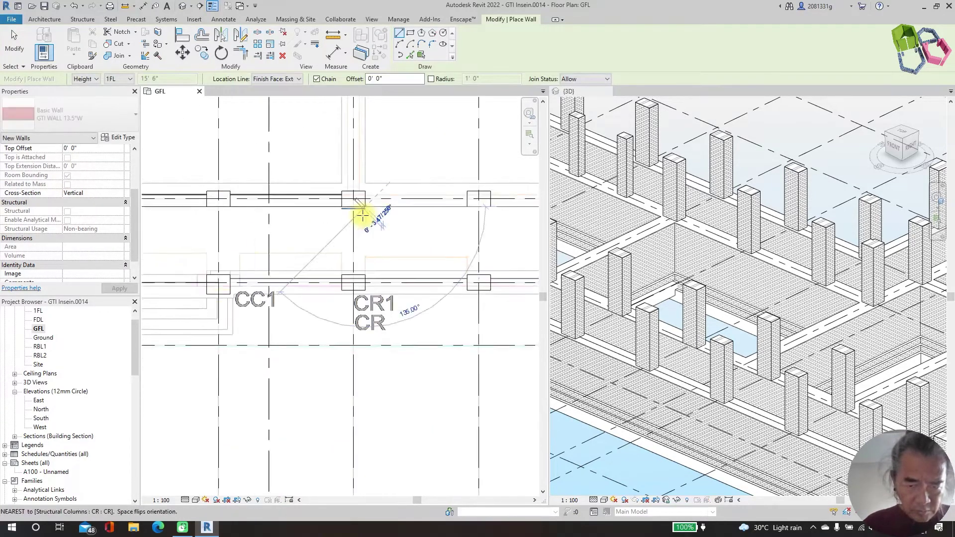
{"action": "left_click", "coordinate": [450, 204]}
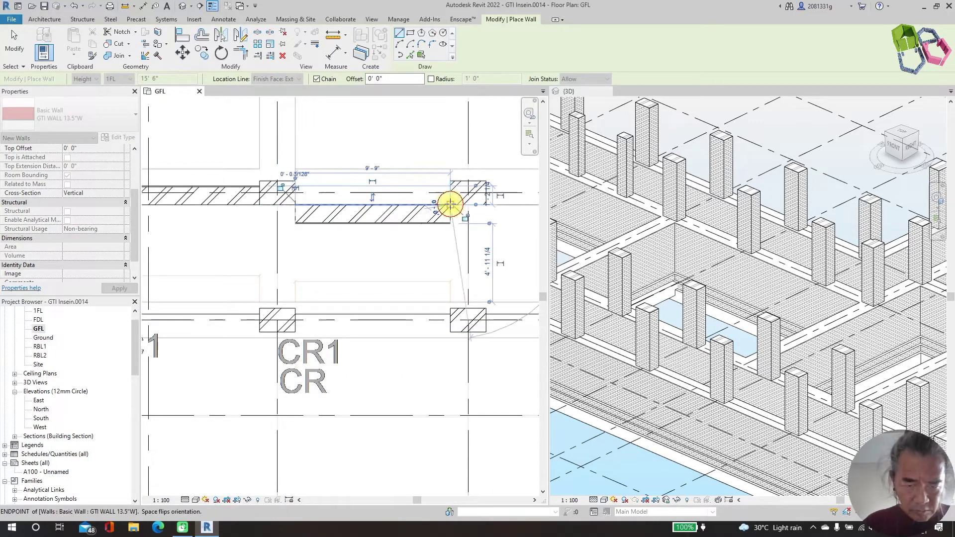
{"action": "key", "text": "Escape"}
{"action": "key", "text": "Escape"}
{"action": "key", "text": "space"}
{"action": "left_click", "coordinate": [398, 222]}
{"action": "scroll", "coordinate": [331, 211], "scroll_direction": "down", "scroll_amount": 5}
{"action": "scroll", "coordinate": [319, 213], "scroll_direction": "up", "scroll_amount": 5}
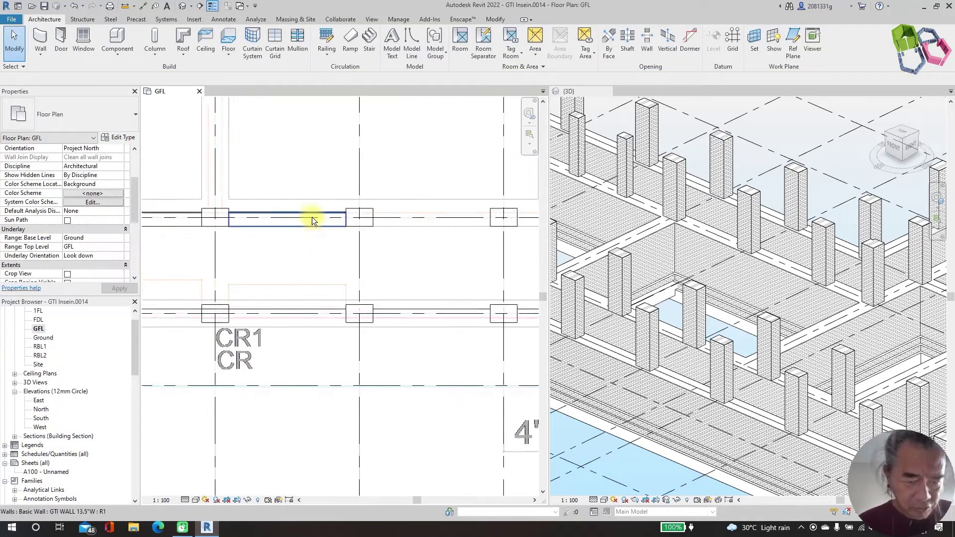
Step: Array the 9' 9" wall horizontally as a grouped array of 2, placing the last item 156' 0" away at grid Q
{"action": "left_click", "coordinate": [286, 214]}
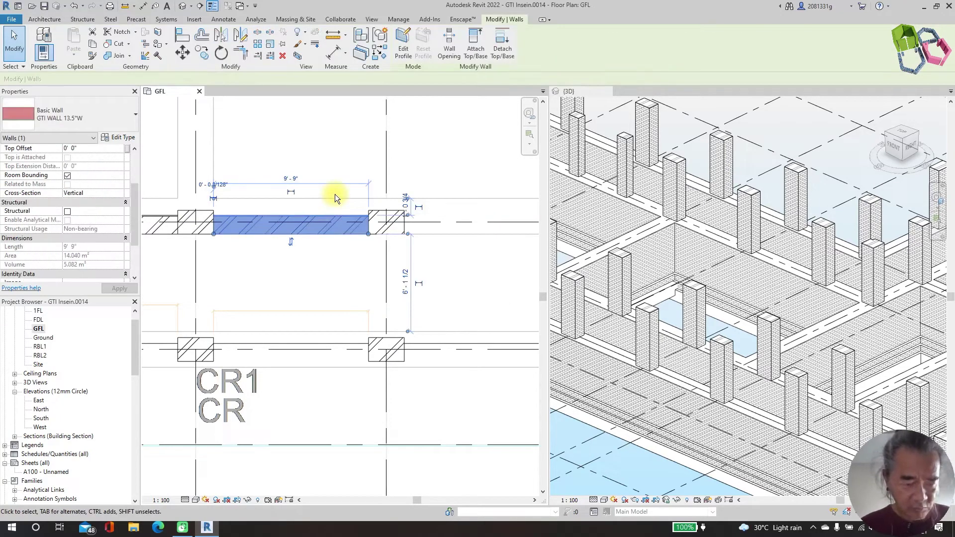
{"action": "key", "text": "r"}
{"action": "scroll", "coordinate": [294, 271], "scroll_direction": "down", "scroll_amount": 4}
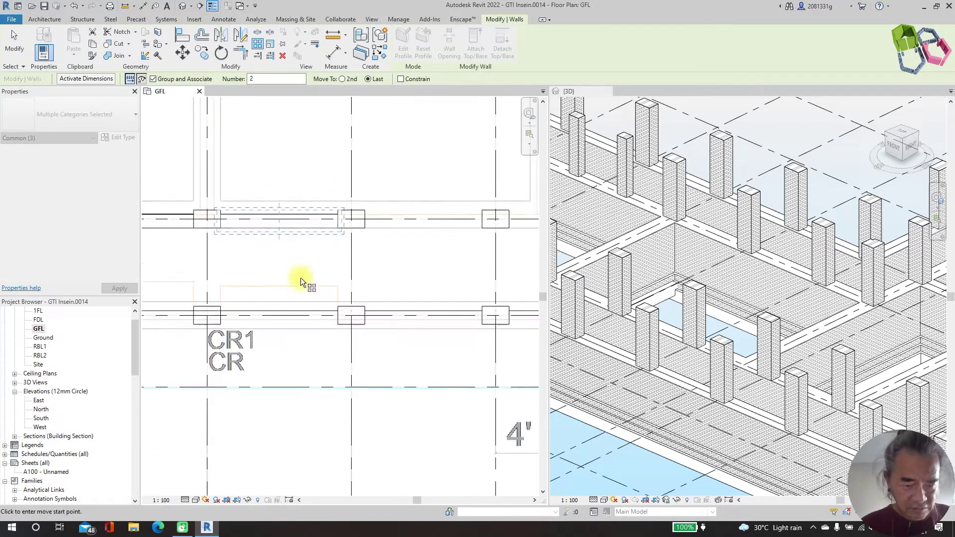
{"action": "left_click", "coordinate": [291, 380]}
{"action": "scroll", "coordinate": [214, 326], "scroll_direction": "down", "scroll_amount": 3}
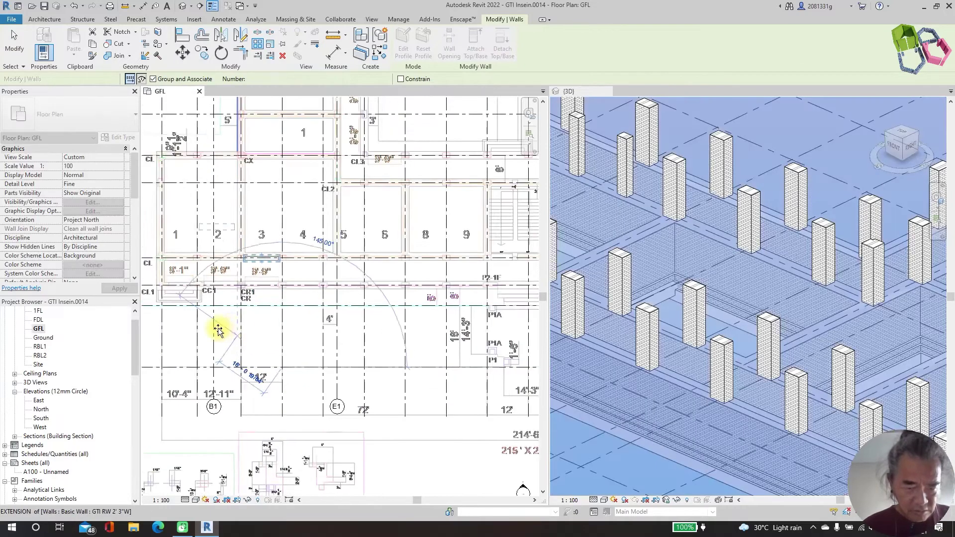
{"action": "scroll", "coordinate": [313, 335], "scroll_direction": "down", "scroll_amount": 3}
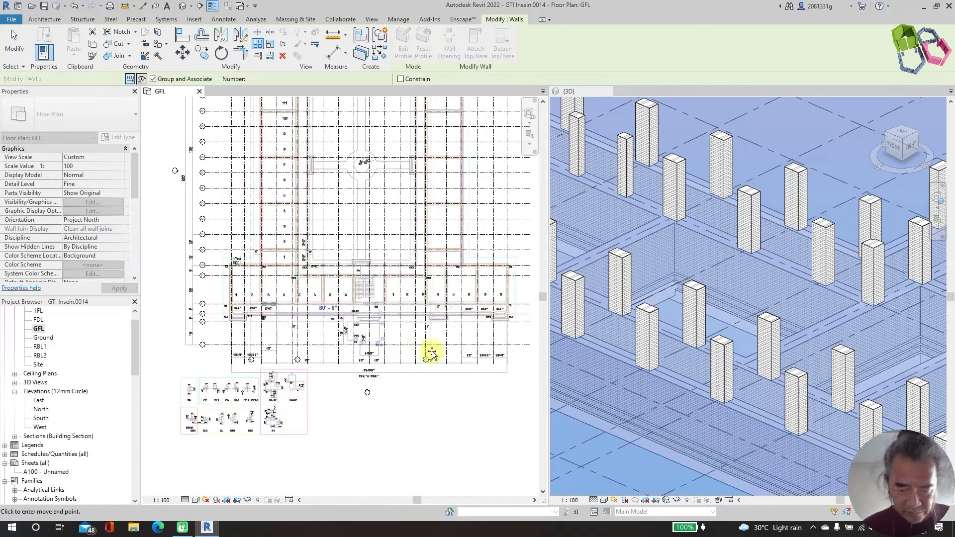
{"action": "scroll", "coordinate": [480, 354], "scroll_direction": "up", "scroll_amount": 1}
{"action": "scroll", "coordinate": [484, 354], "scroll_direction": "up", "scroll_amount": 4}
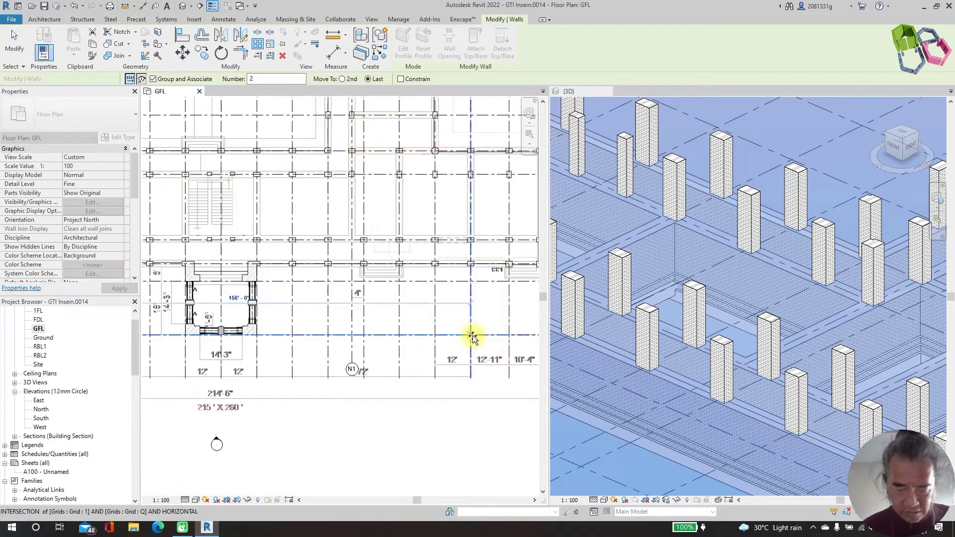
{"action": "left_click", "coordinate": [472, 337]}
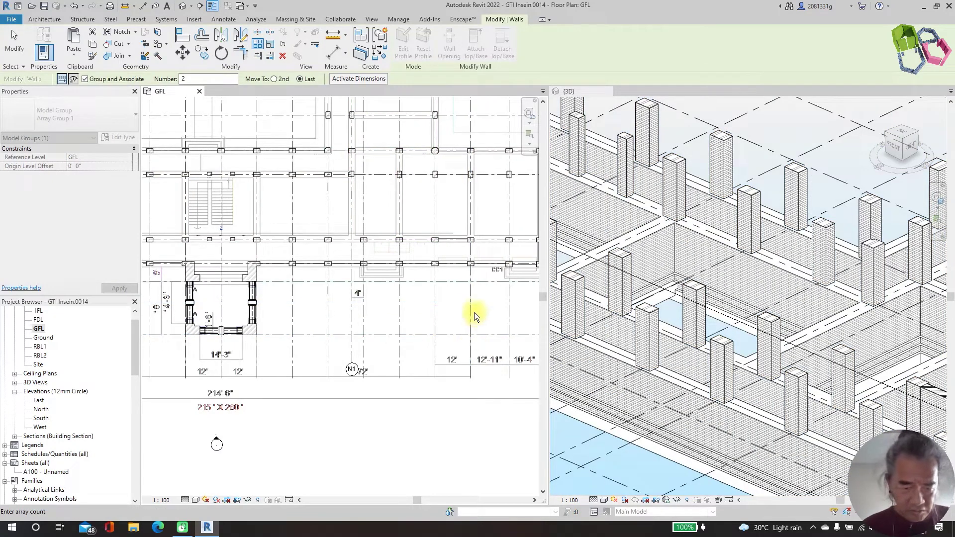
{"action": "key", "text": "Escape"}
Step: Select the new wall array and open its item count for editing
{"action": "scroll", "coordinate": [223, 229], "scroll_direction": "up", "scroll_amount": 5}
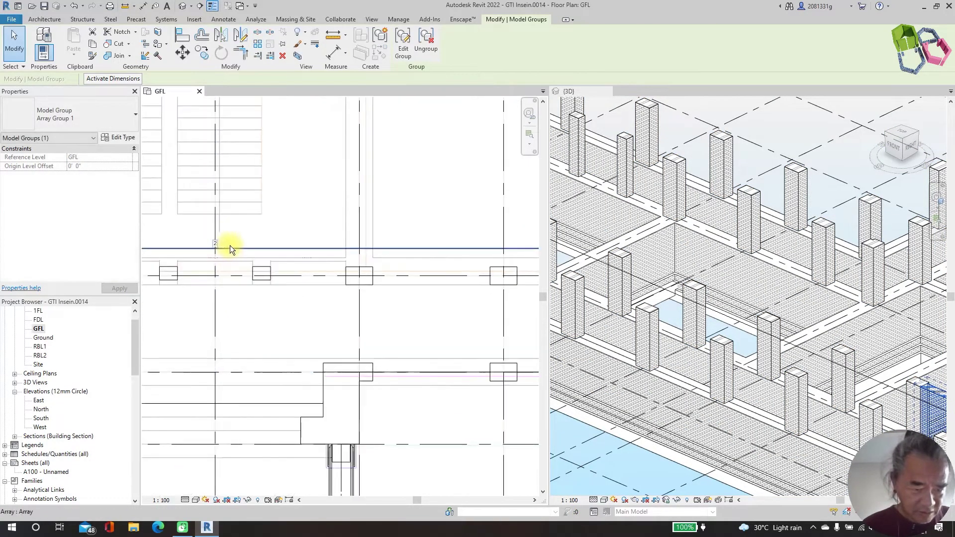
{"action": "left_click", "coordinate": [229, 248]}
{"action": "scroll", "coordinate": [271, 239], "scroll_direction": "up", "scroll_amount": 5}
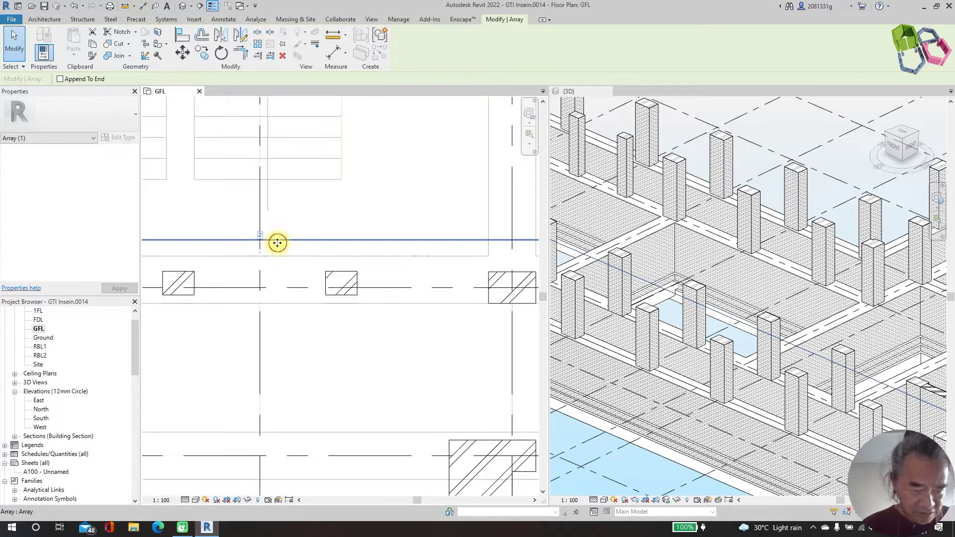
{"action": "scroll", "coordinate": [260, 238], "scroll_direction": "up", "scroll_amount": 1}
{"action": "left_click", "coordinate": [259, 235]}
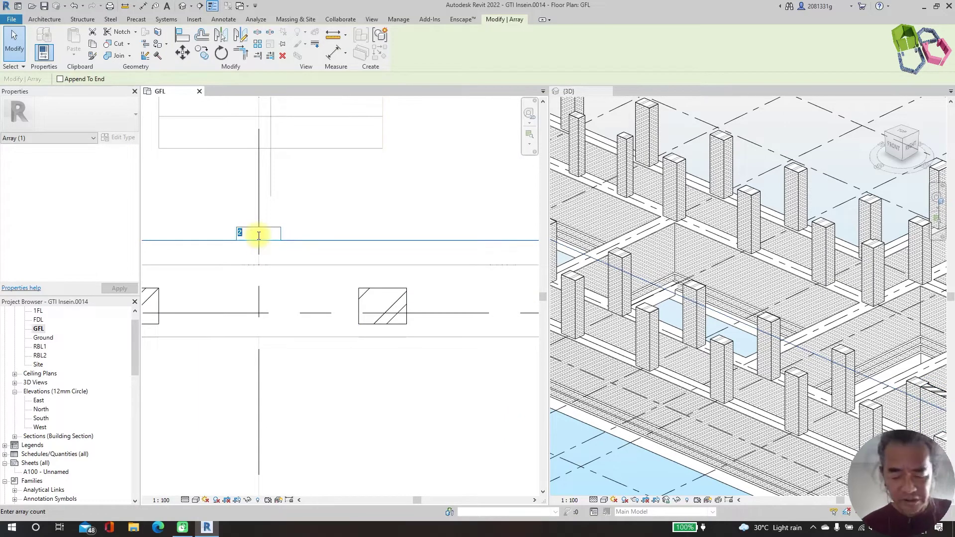
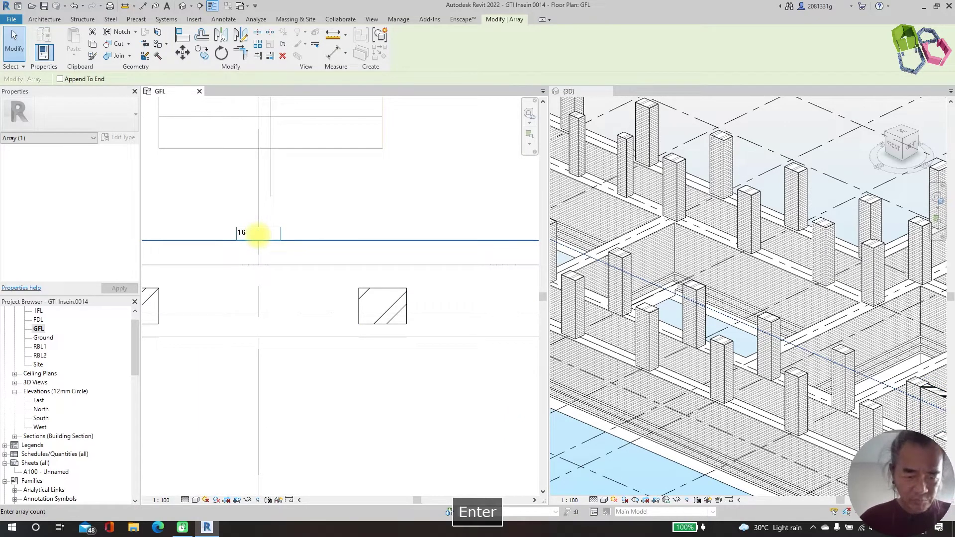
Step: Adjust the grid 4 wall array's item count, trying 16 and 17, until one wall fits each bay between the columns
{"action": "left_click", "coordinate": [258, 235]}
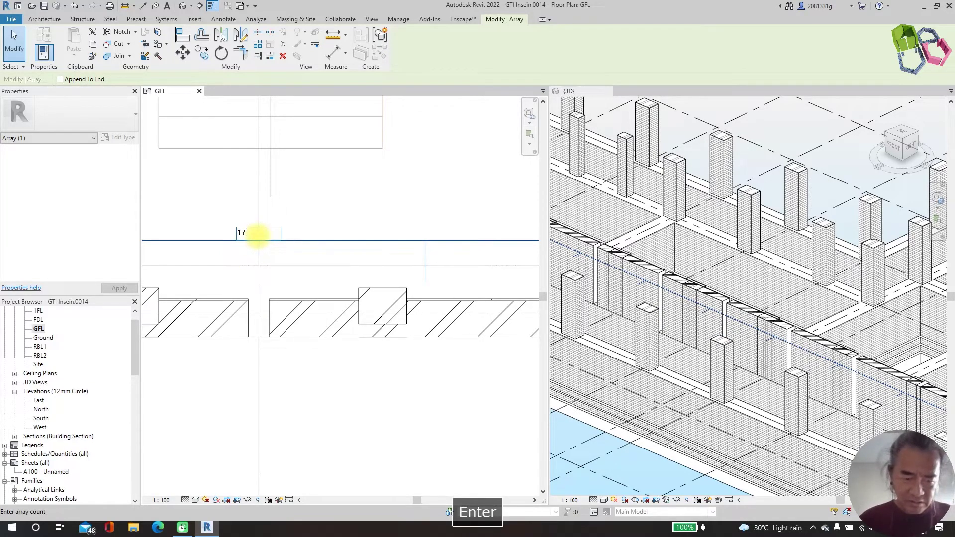
{"action": "scroll", "coordinate": [258, 236], "scroll_direction": "down", "scroll_amount": 5}
{"action": "key", "text": "Escape"}
{"action": "scroll", "coordinate": [336, 282], "scroll_direction": "up", "scroll_amount": 4}
Step: Ungroup one grouped wall of the grid 4 array and clear the selection
{"action": "left_click", "coordinate": [326, 265]}
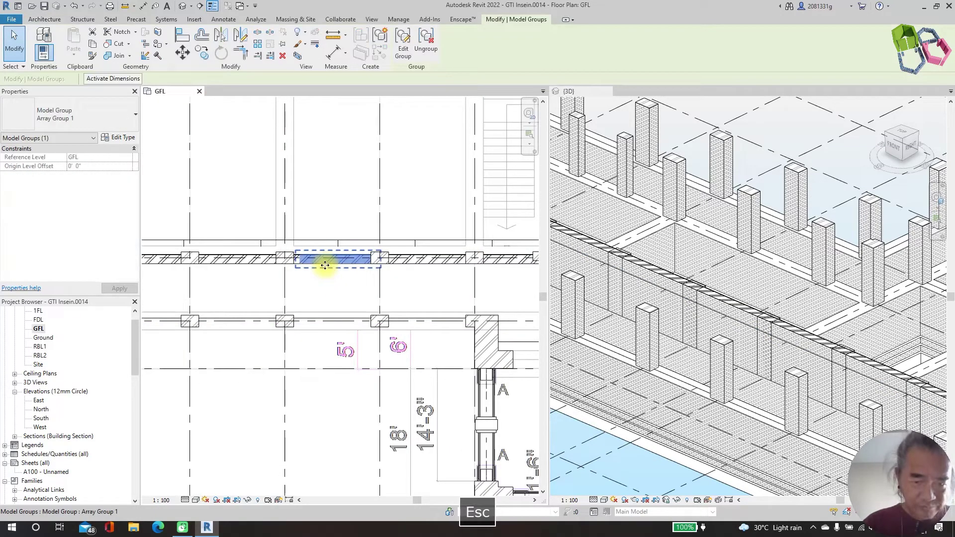
{"action": "left_click", "coordinate": [426, 46]}
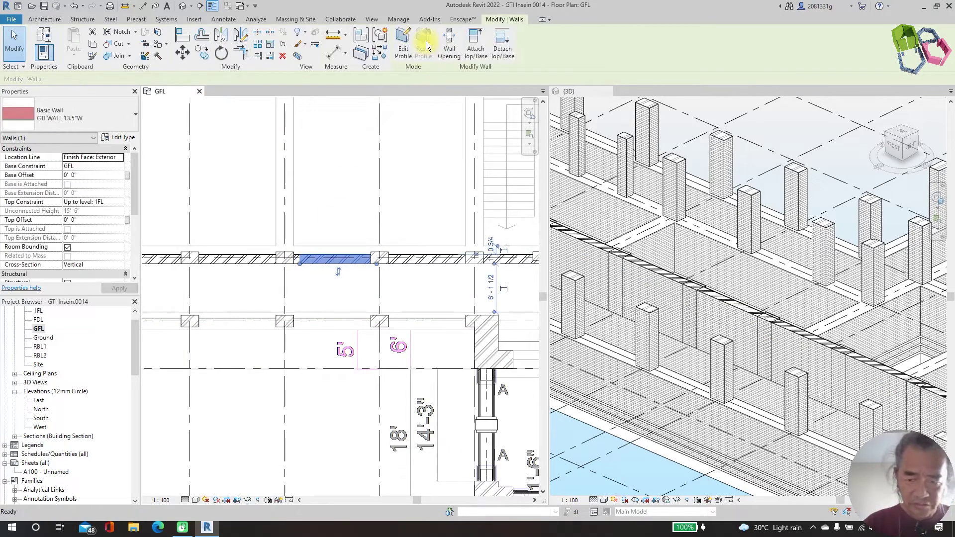
{"action": "key", "text": "Escape"}
{"action": "left_click", "coordinate": [671, 291]}
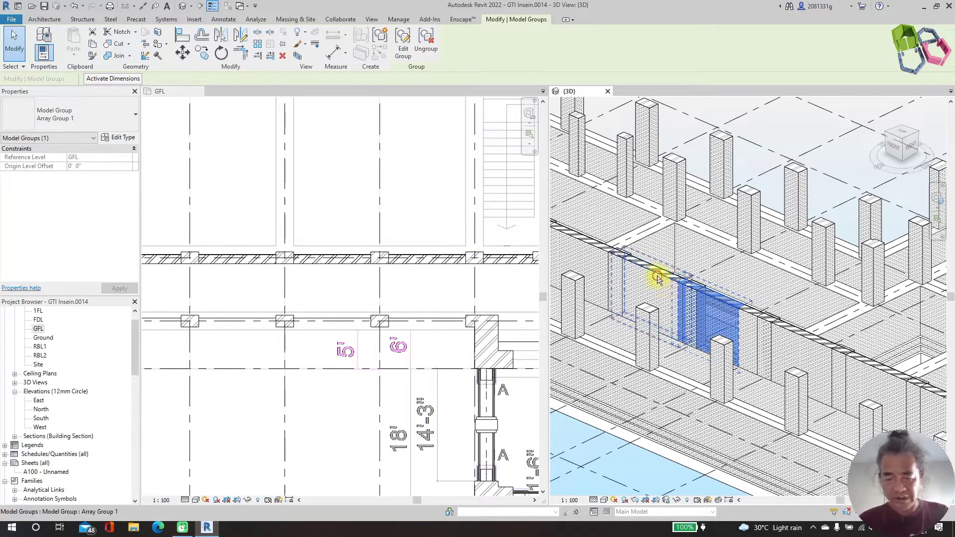
{"action": "scroll", "coordinate": [613, 237], "scroll_direction": "down", "scroll_amount": 2}
{"action": "key", "text": "Escape"}
Step: Draw a GTI WALL 13.5"W wall along grid 19 from the CL corner column to the next column, 8' 1" long
{"action": "scroll", "coordinate": [266, 224], "scroll_direction": "up", "scroll_amount": 5}
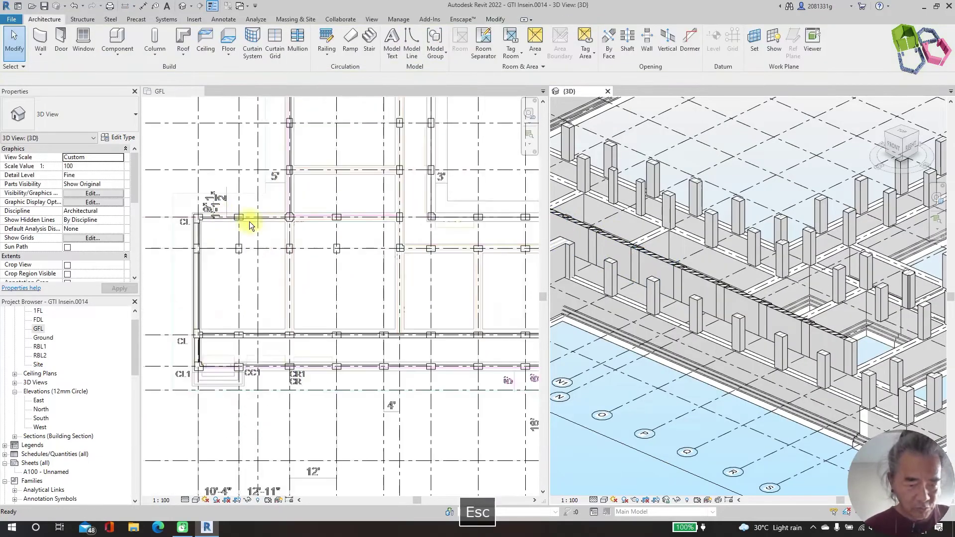
{"action": "scroll", "coordinate": [232, 206], "scroll_direction": "down", "scroll_amount": 3}
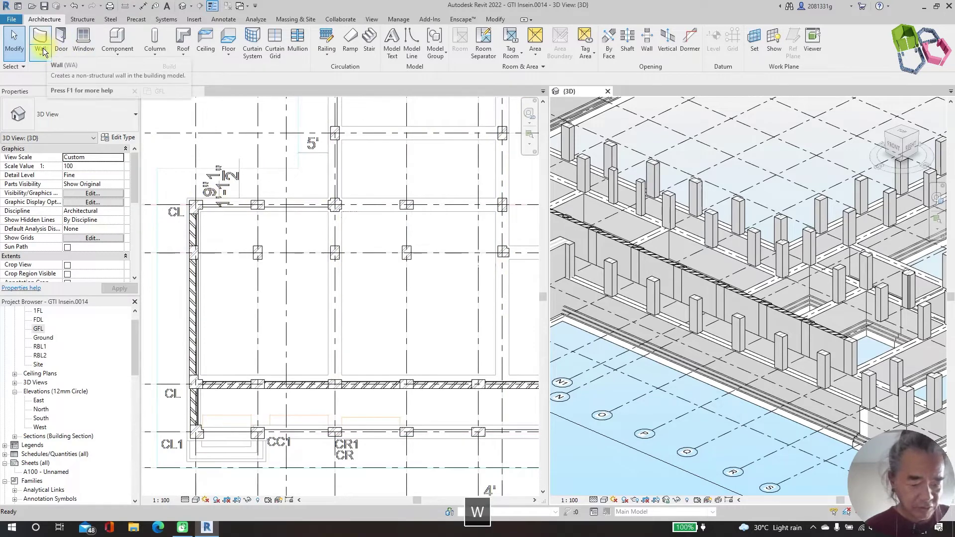
{"action": "key", "text": "w"}
{"action": "key", "text": "a"}
{"action": "scroll", "coordinate": [210, 204], "scroll_direction": "up", "scroll_amount": 4}
{"action": "left_click", "coordinate": [210, 203]}
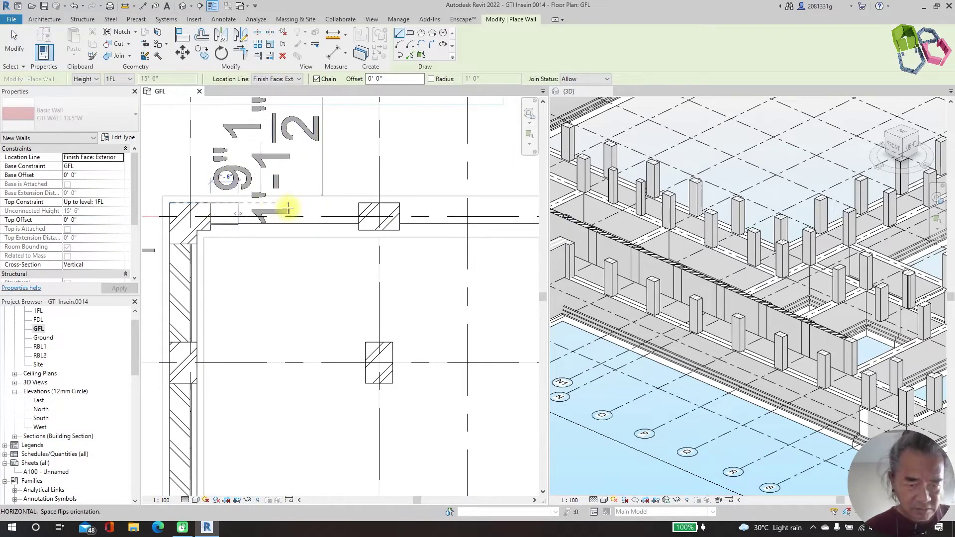
{"action": "scroll", "coordinate": [346, 208], "scroll_direction": "up", "scroll_amount": 2}
{"action": "left_click", "coordinate": [364, 202]}
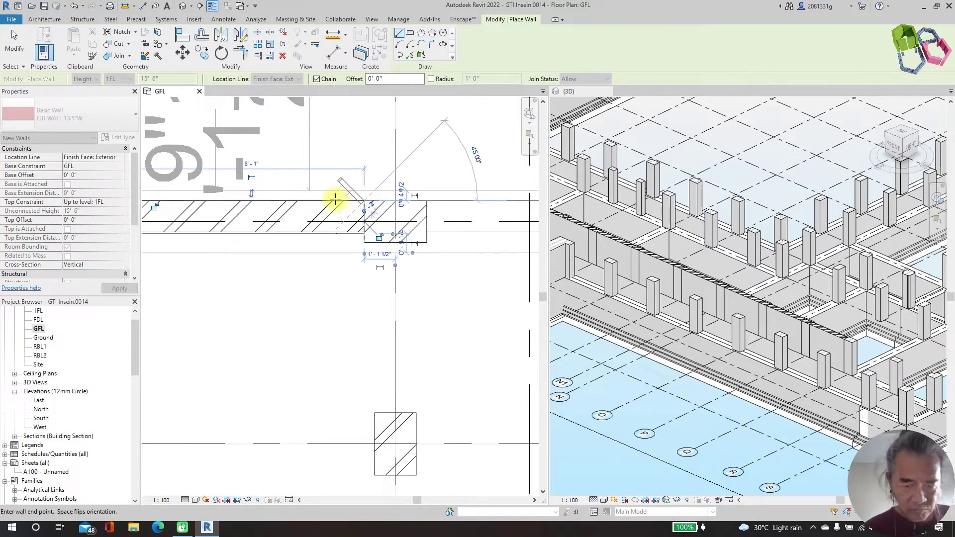
Step: Draw the next grid 19 wall between the columns, ending at the column on grid C
{"action": "scroll", "coordinate": [337, 202], "scroll_direction": "down", "scroll_amount": 2}
{"action": "scroll", "coordinate": [425, 201], "scroll_direction": "down", "scroll_amount": 2}
{"action": "scroll", "coordinate": [433, 199], "scroll_direction": "up", "scroll_amount": 2}
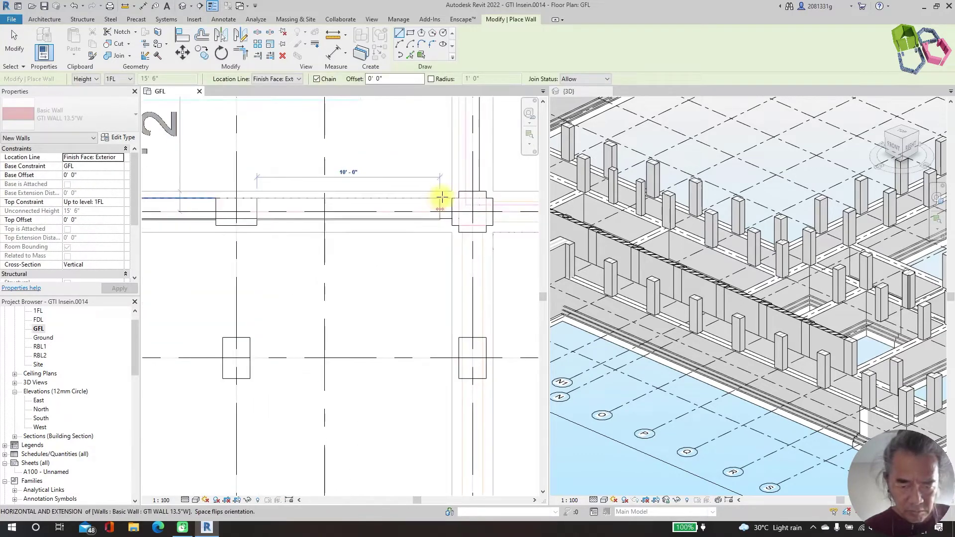
{"action": "left_click", "coordinate": [450, 198]}
{"action": "scroll", "coordinate": [305, 188], "scroll_direction": "down", "scroll_amount": 2}
{"action": "scroll", "coordinate": [383, 224], "scroll_direction": "down", "scroll_amount": 2}
{"action": "key", "text": "Escape"}
Step: Draw a 9' 9" wall along grid C between the columns at grids 19 and 20
{"action": "scroll", "coordinate": [335, 234], "scroll_direction": "up", "scroll_amount": 4}
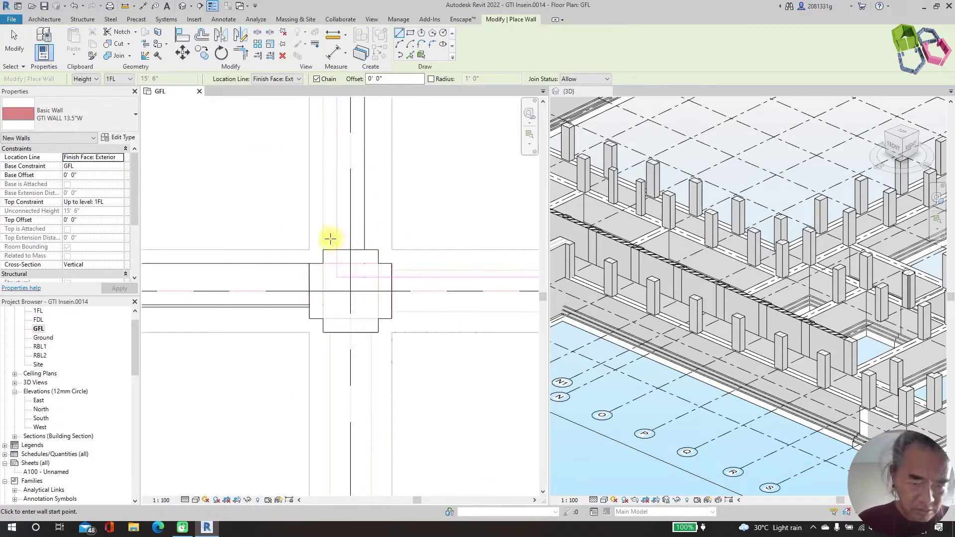
{"action": "scroll", "coordinate": [346, 278], "scroll_direction": "down", "scroll_amount": 4}
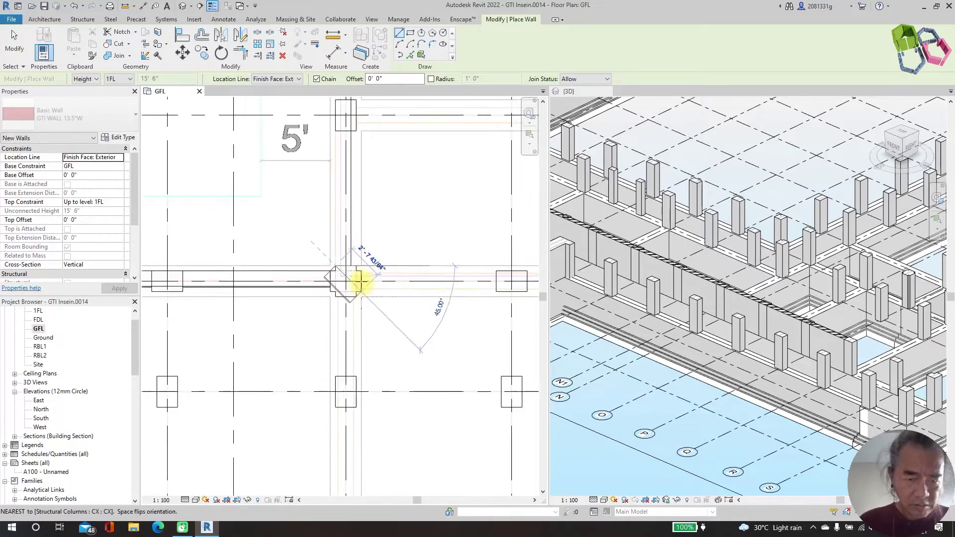
{"action": "scroll", "coordinate": [348, 174], "scroll_direction": "up", "scroll_amount": 2}
{"action": "left_click", "coordinate": [332, 136]}
{"action": "scroll", "coordinate": [379, 292], "scroll_direction": "down", "scroll_amount": 3}
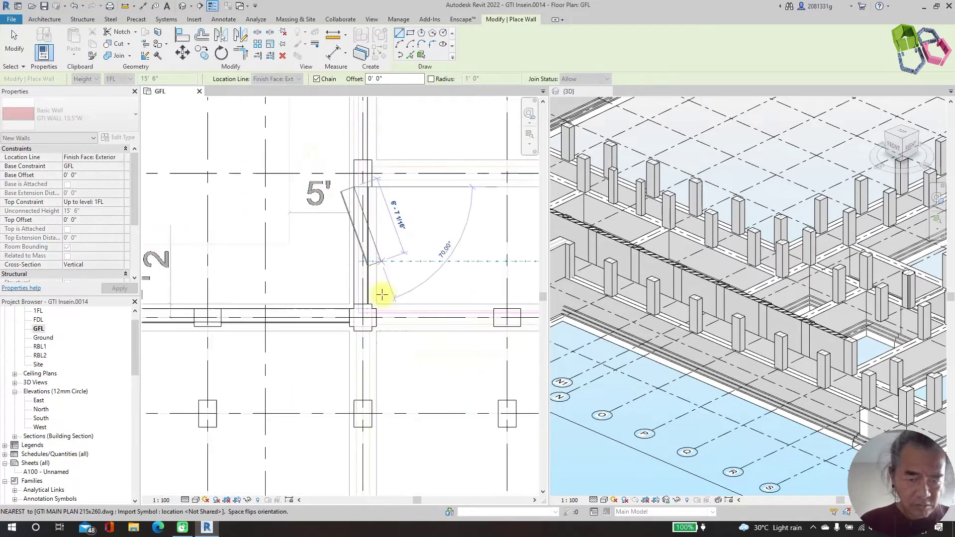
{"action": "scroll", "coordinate": [378, 234], "scroll_direction": "up", "scroll_amount": 5}
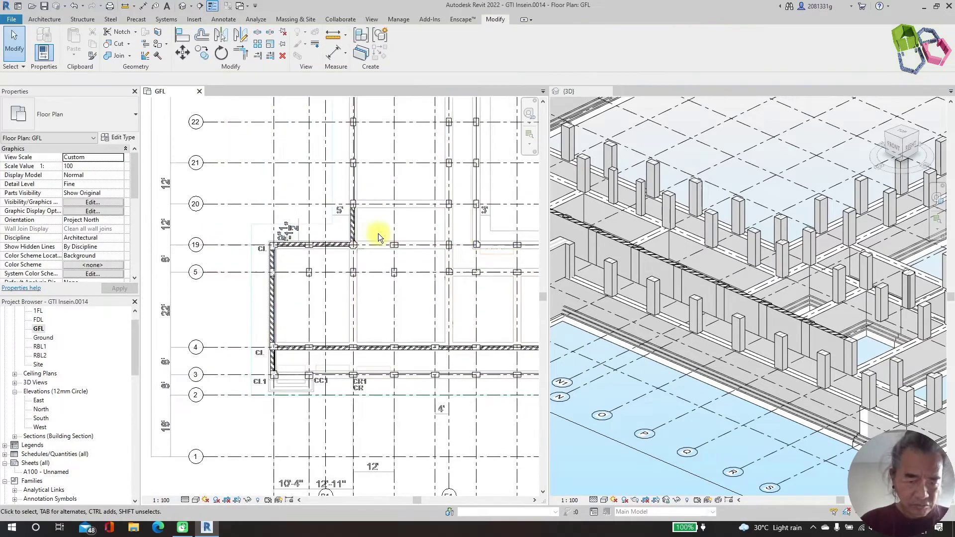
{"action": "key", "text": "Escape"}
{"action": "key", "text": "Escape"}
Step: Array the 9' 9" grid C wall vertically as a grouped array of 2, placing the last item 144' 0" away at grid 32
{"action": "scroll", "coordinate": [333, 355], "scroll_direction": "down", "scroll_amount": 8}
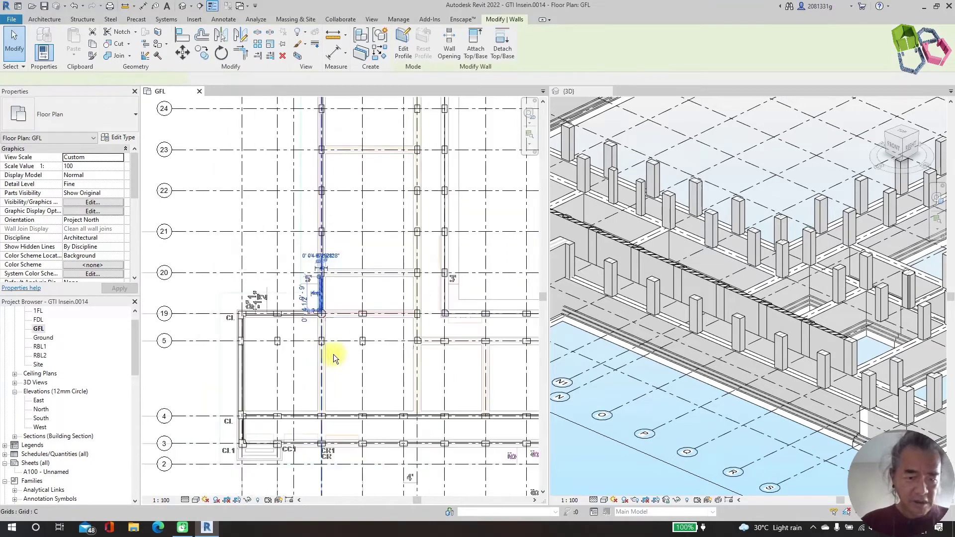
{"action": "scroll", "coordinate": [339, 206], "scroll_direction": "down", "scroll_amount": 3}
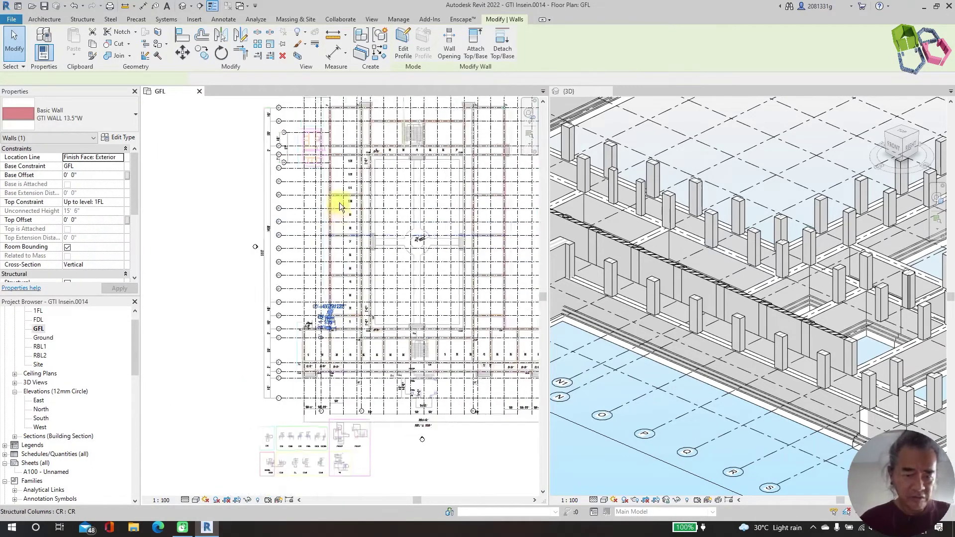
{"action": "key", "text": "a"}
{"action": "key", "text": "r"}
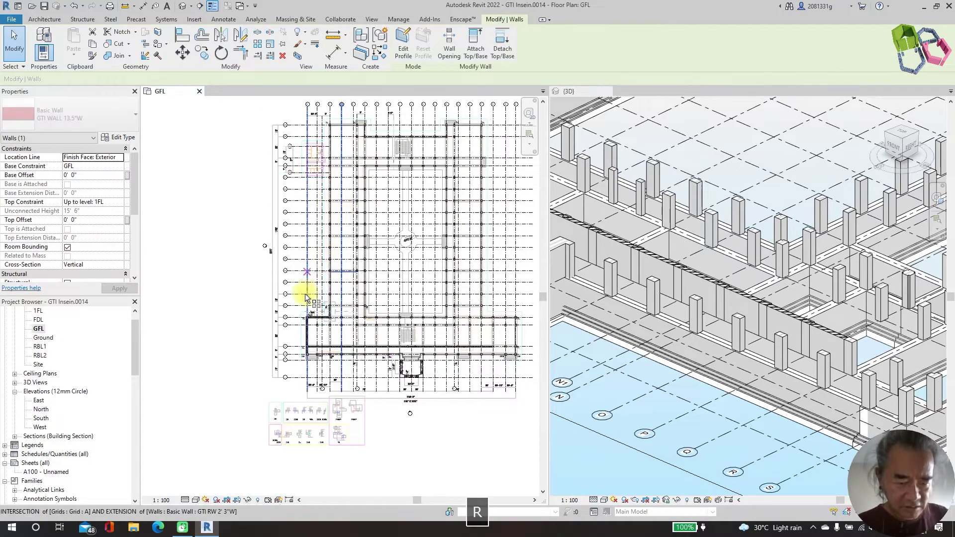
{"action": "scroll", "coordinate": [306, 298], "scroll_direction": "up", "scroll_amount": 4}
{"action": "left_click", "coordinate": [290, 313]}
{"action": "scroll", "coordinate": [324, 293], "scroll_direction": "up", "scroll_amount": 1}
{"action": "scroll", "coordinate": [326, 297], "scroll_direction": "down", "scroll_amount": 4}
{"action": "scroll", "coordinate": [309, 209], "scroll_direction": "up", "scroll_amount": 3}
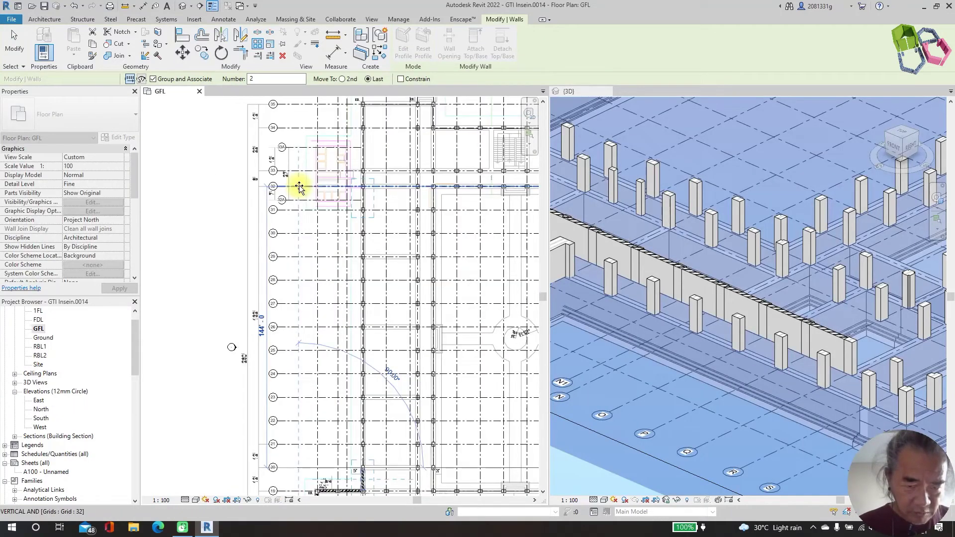
{"action": "left_click", "coordinate": [300, 186]}
{"action": "key", "text": "Escape"}
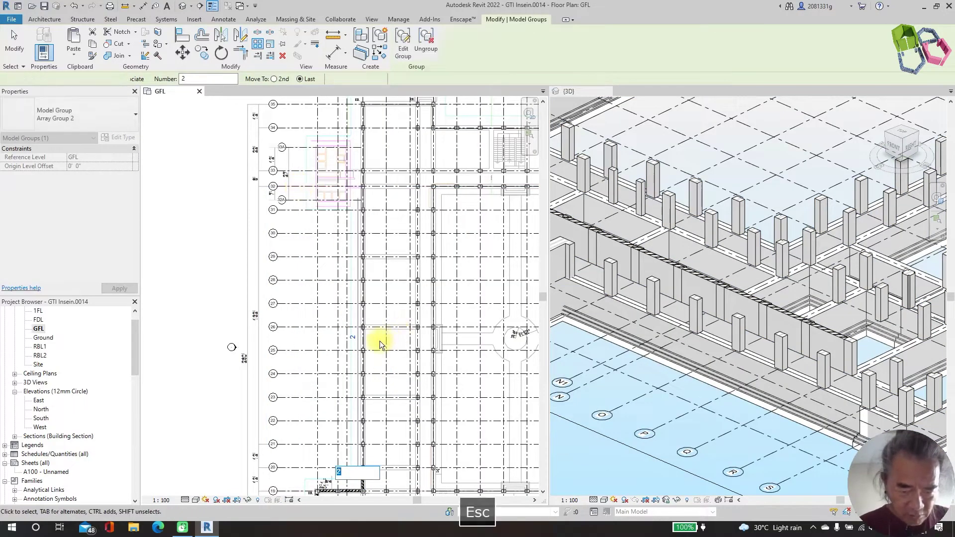
Step: Adjust the grid C wall array's item count, trying 15, until one wall fits each bay between the columns
{"action": "scroll", "coordinate": [301, 289], "scroll_direction": "up", "scroll_amount": 6}
{"action": "scroll", "coordinate": [300, 282], "scroll_direction": "up", "scroll_amount": 1}
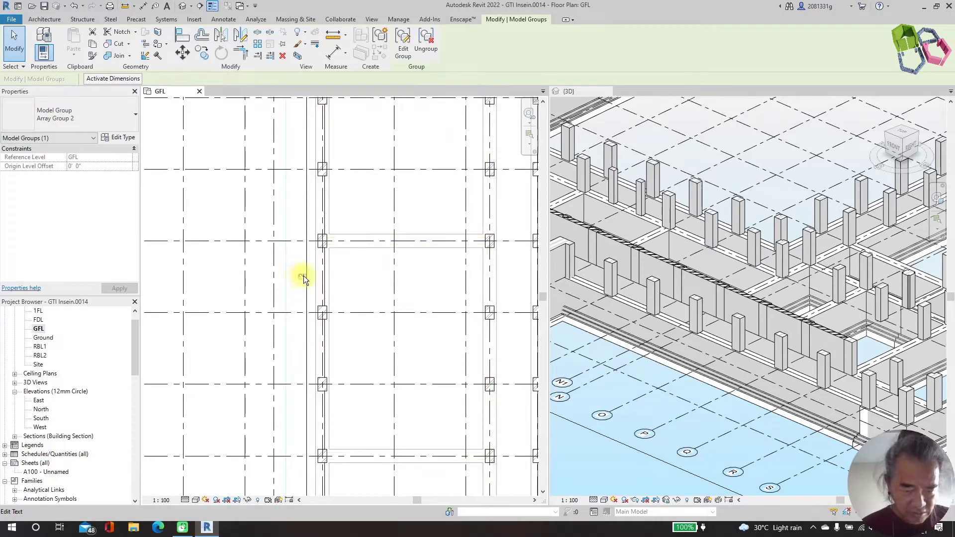
{"action": "type", "text": "15"}
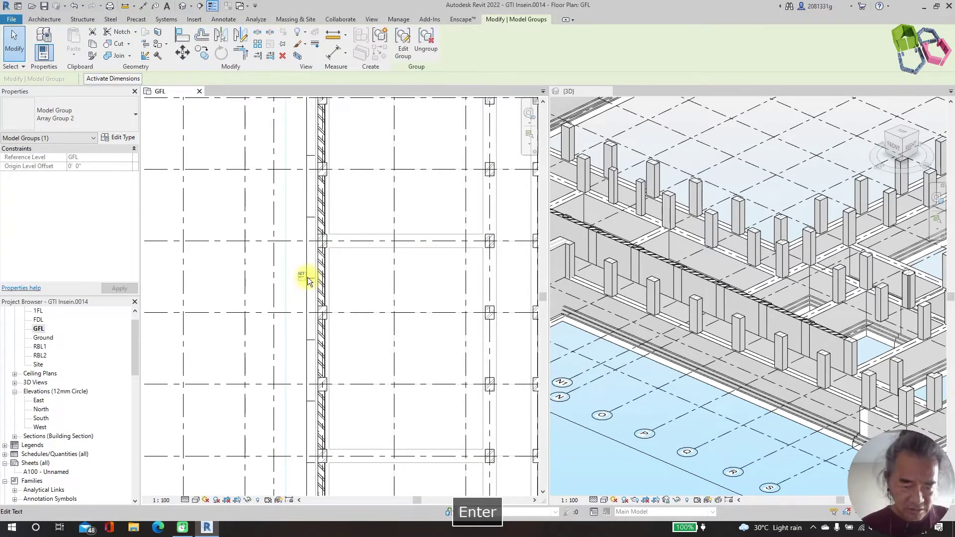
{"action": "key", "text": "Escape"}
{"action": "scroll", "coordinate": [345, 311], "scroll_direction": "down", "scroll_amount": 5}
Step: Draw a 5' 9" wall along grid C between the columns at grids 32 and 33
{"action": "scroll", "coordinate": [761, 330], "scroll_direction": "down", "scroll_amount": 4}
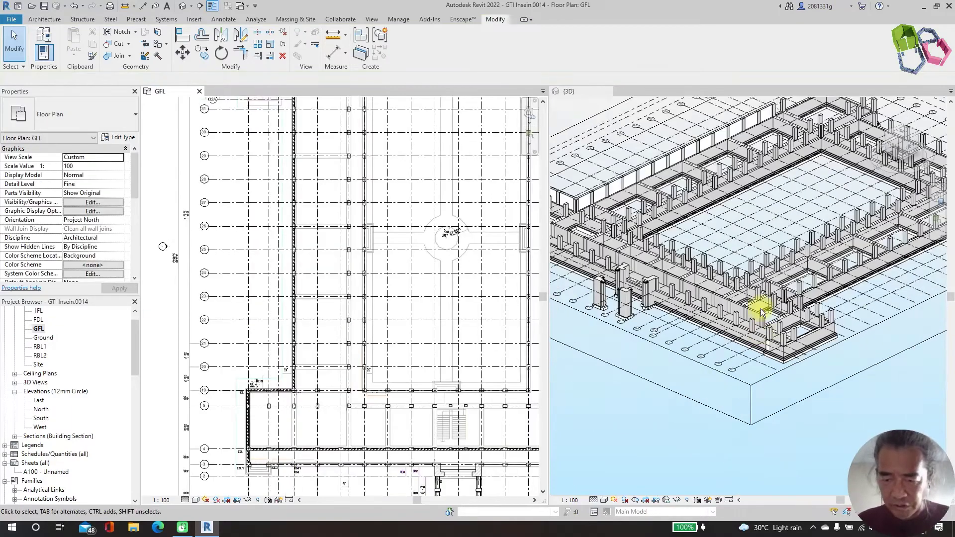
{"action": "scroll", "coordinate": [766, 147], "scroll_direction": "up", "scroll_amount": 5}
{"action": "scroll", "coordinate": [691, 150], "scroll_direction": "up", "scroll_amount": 2}
{"action": "scroll", "coordinate": [712, 178], "scroll_direction": "down", "scroll_amount": 3}
{"action": "scroll", "coordinate": [291, 291], "scroll_direction": "up", "scroll_amount": 6}
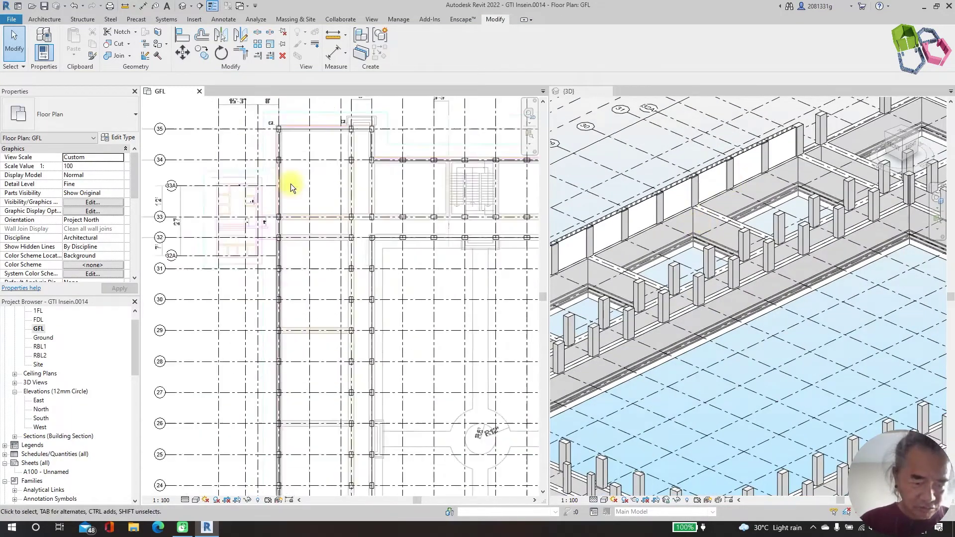
{"action": "key", "text": "Escape"}
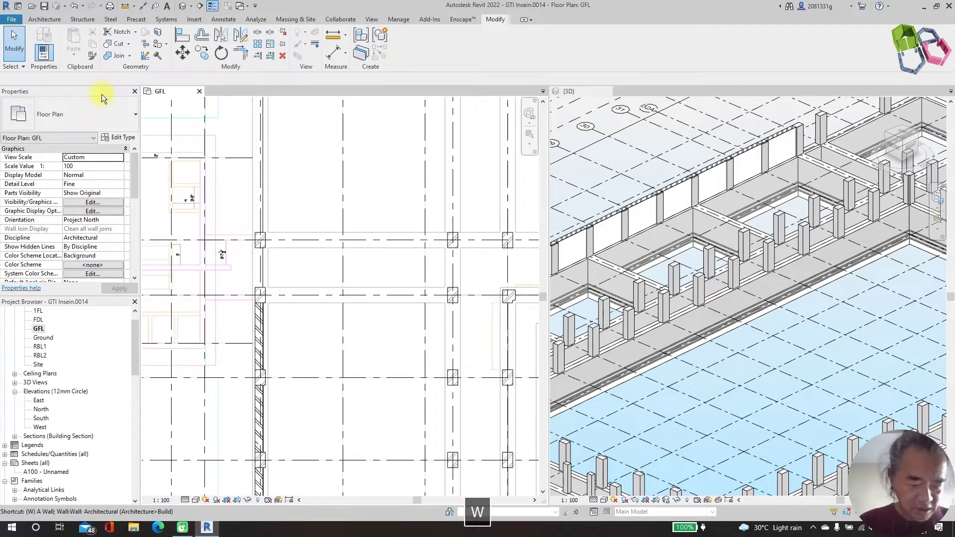
{"action": "scroll", "coordinate": [244, 221], "scroll_direction": "up", "scroll_amount": 5}
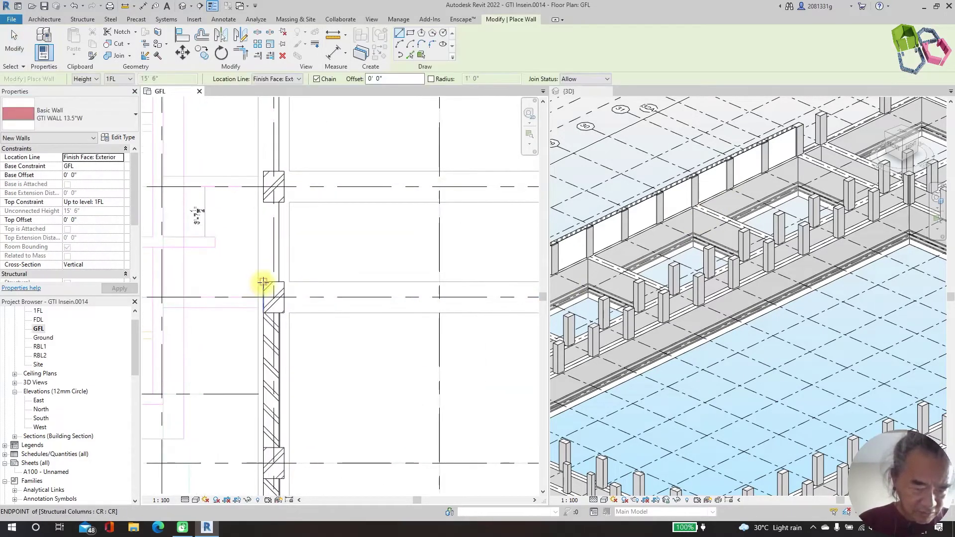
{"action": "left_click", "coordinate": [267, 281]}
{"action": "left_click", "coordinate": [256, 141]}
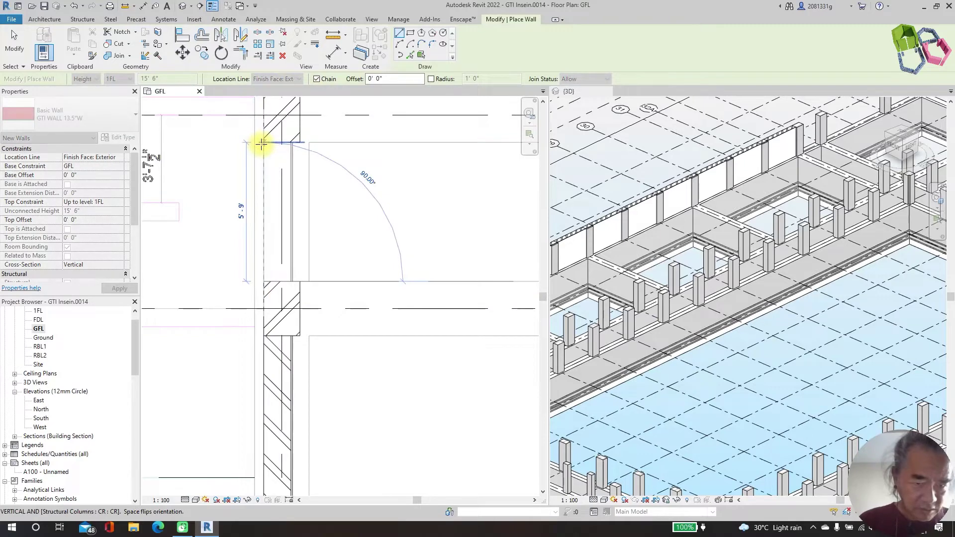
{"action": "scroll", "coordinate": [311, 229], "scroll_direction": "down", "scroll_amount": 3}
{"action": "key", "text": "Escape"}
Step: Draw the next grid C wall from the grid 33 column to the grid 34 column
{"action": "scroll", "coordinate": [307, 182], "scroll_direction": "up", "scroll_amount": 3}
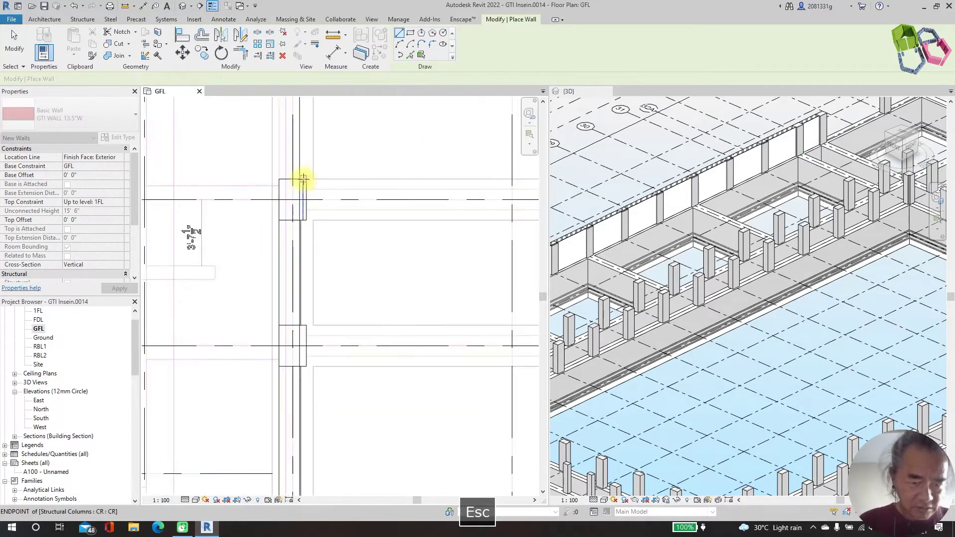
{"action": "left_click", "coordinate": [272, 179]}
{"action": "scroll", "coordinate": [337, 244], "scroll_direction": "down", "scroll_amount": 4}
{"action": "scroll", "coordinate": [331, 174], "scroll_direction": "up", "scroll_amount": 3}
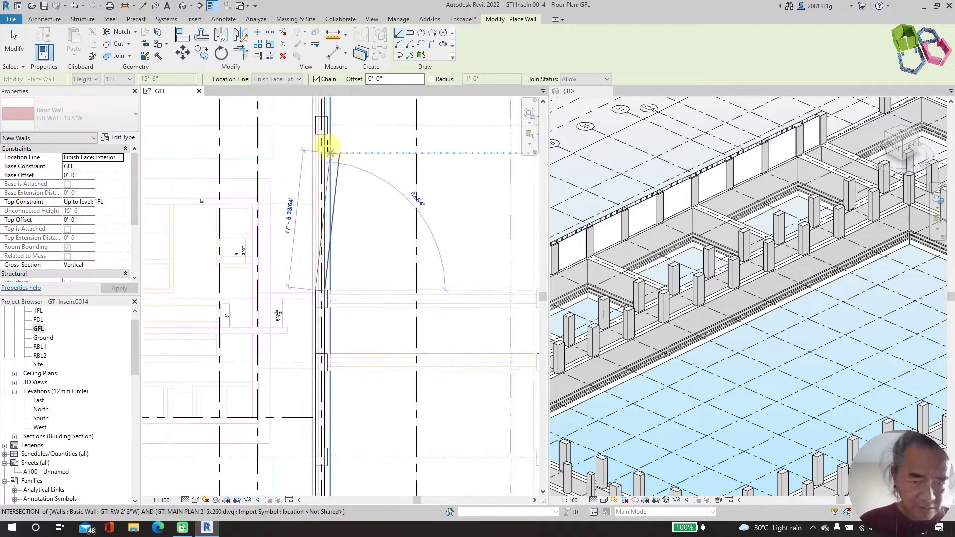
{"action": "left_click", "coordinate": [305, 124]}
{"action": "key", "text": "Escape"}
Step: Draw the wall from the corner column on grid 35 to the column on grid 34, along the wing's inner side
{"action": "scroll", "coordinate": [305, 122], "scroll_direction": "down", "scroll_amount": 3}
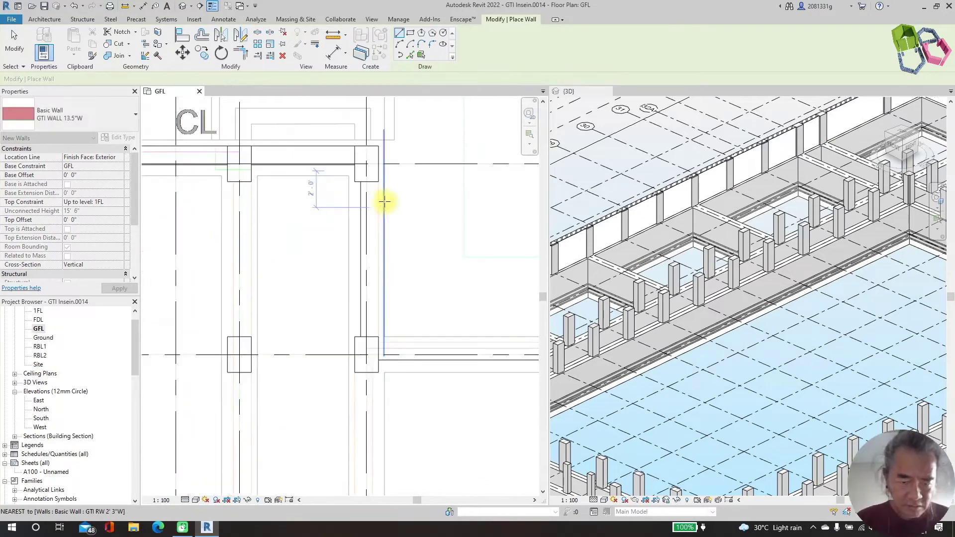
{"action": "scroll", "coordinate": [370, 173], "scroll_direction": "up", "scroll_amount": 3}
{"action": "left_click", "coordinate": [373, 170]}
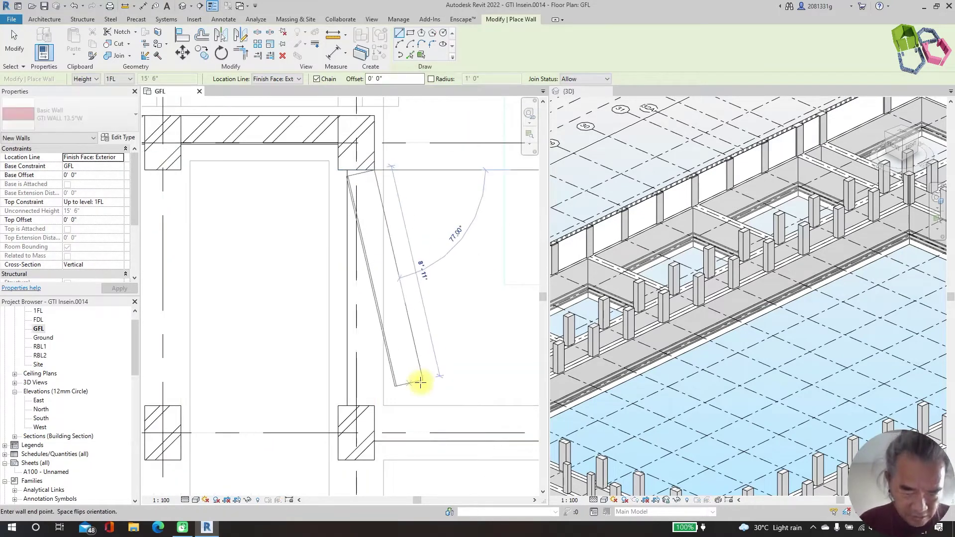
{"action": "left_click", "coordinate": [374, 407]}
{"action": "scroll", "coordinate": [273, 239], "scroll_direction": "down", "scroll_amount": 4}
{"action": "key", "text": "Escape"}
Step: Continue the walls from grid 34 round to the opposite side, ending with a 9' 9" wall between the grid 32 and 31 columns
{"action": "scroll", "coordinate": [300, 274], "scroll_direction": "up", "scroll_amount": 4}
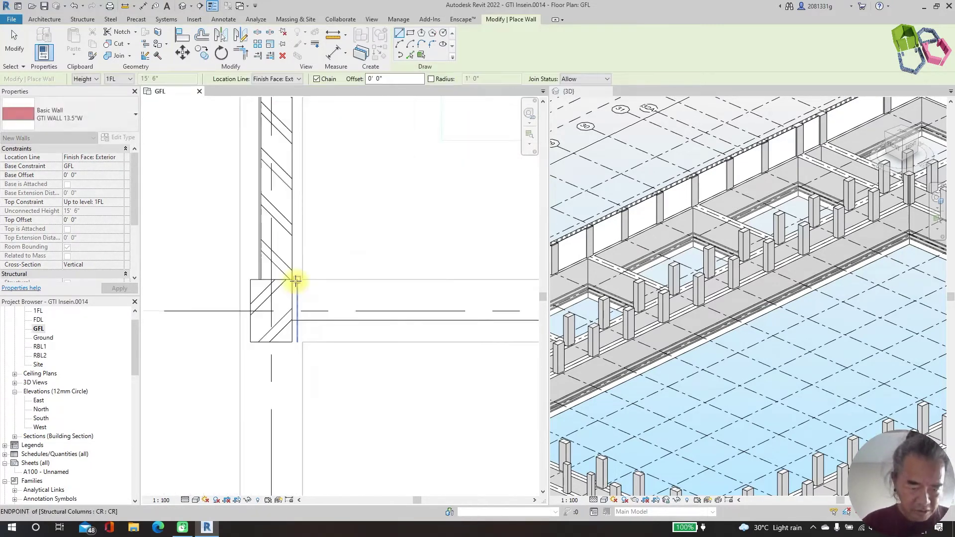
{"action": "left_click", "coordinate": [292, 281]}
{"action": "scroll", "coordinate": [369, 255], "scroll_direction": "down", "scroll_amount": 3}
{"action": "scroll", "coordinate": [368, 277], "scroll_direction": "up", "scroll_amount": 3}
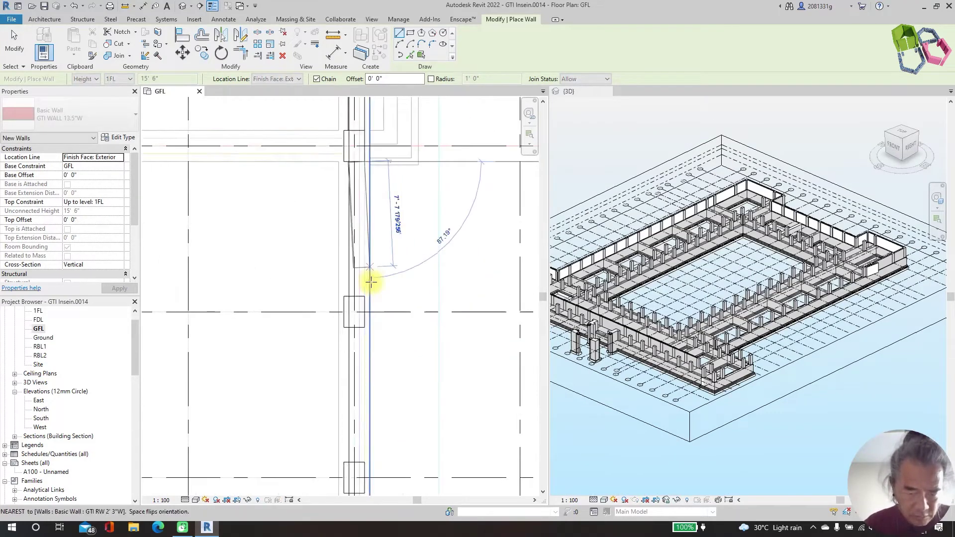
{"action": "key", "text": "Escape"}
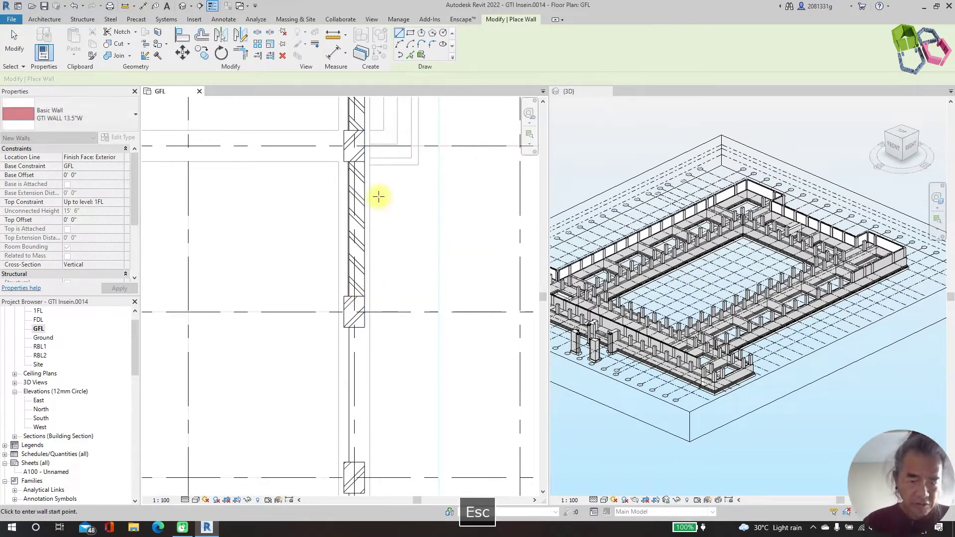
Step: Array the 9' 9" wall between grids 32 and 31 on the opposite side, from grid 32 to the last copy at grid 20
{"action": "scroll", "coordinate": [378, 196], "scroll_direction": "down", "scroll_amount": 4}
{"action": "scroll", "coordinate": [381, 232], "scroll_direction": "up", "scroll_amount": 3}
{"action": "key", "text": "Escape"}
{"action": "left_click", "coordinate": [367, 217]}
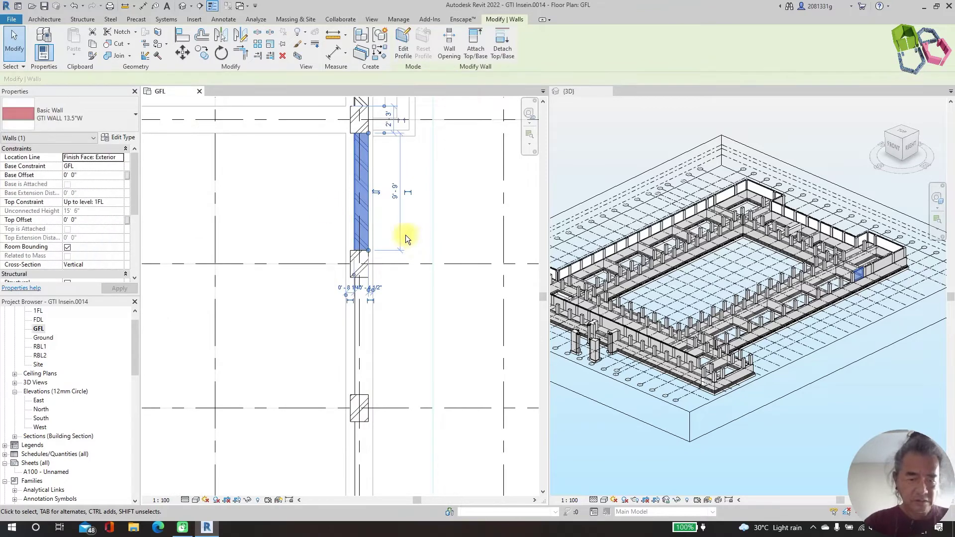
{"action": "scroll", "coordinate": [405, 235], "scroll_direction": "down", "scroll_amount": 4}
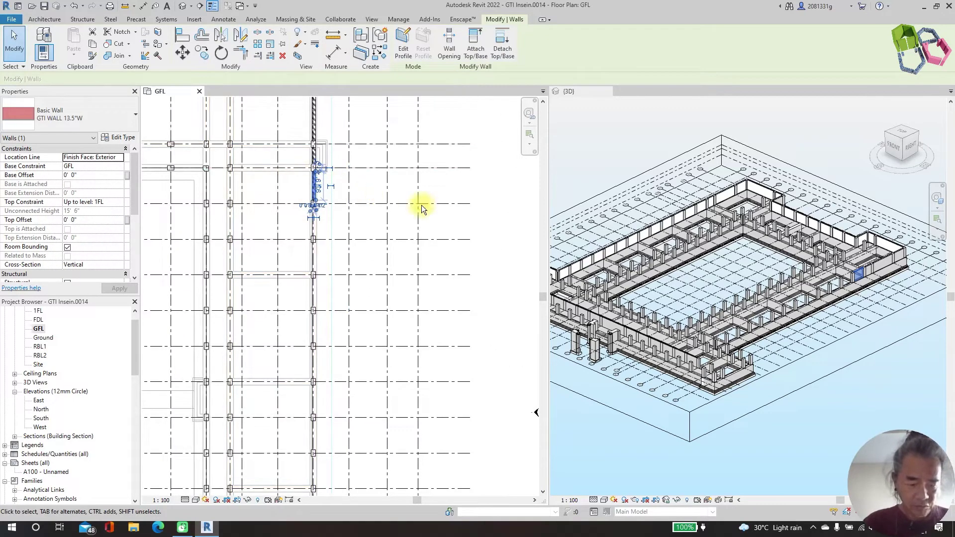
{"action": "key", "text": "r"}
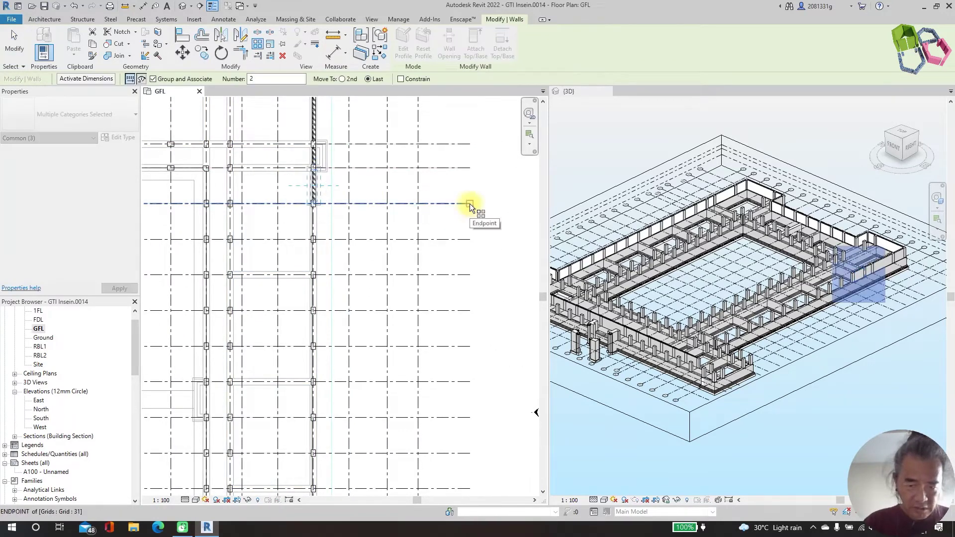
{"action": "left_click", "coordinate": [470, 172]}
{"action": "scroll", "coordinate": [413, 131], "scroll_direction": "down", "scroll_amount": 2}
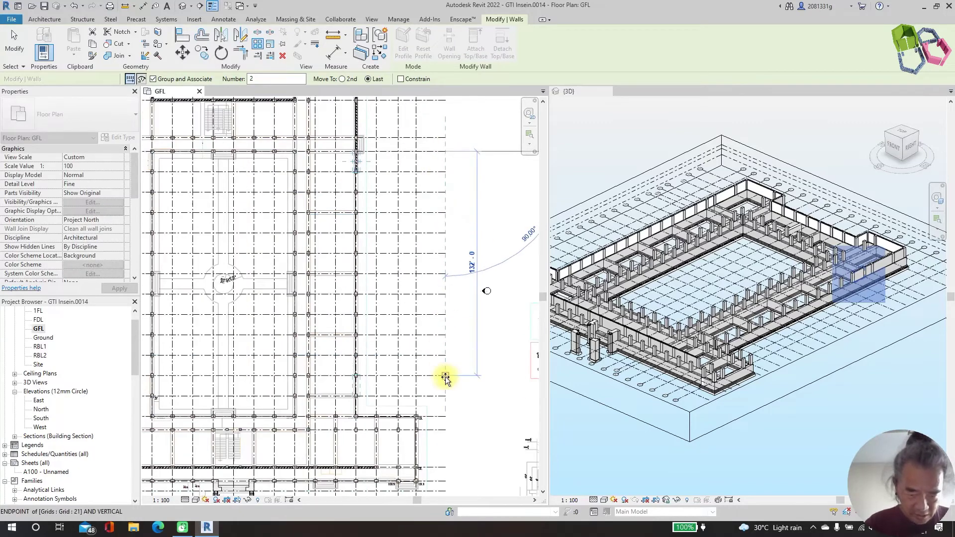
{"action": "left_click", "coordinate": [444, 398]}
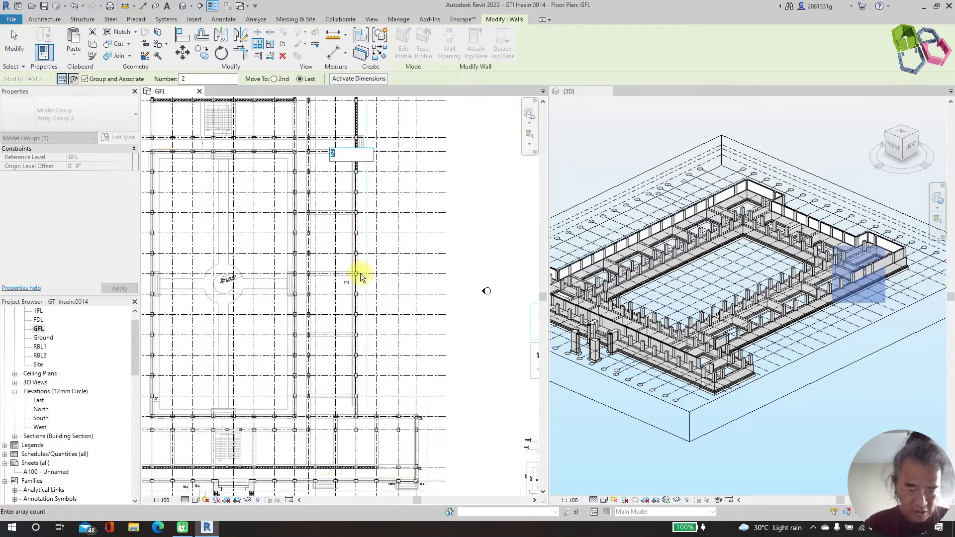
Step: Set the number of walls in the new array to 13 so each bay down to grid 19 has one
{"action": "scroll", "coordinate": [358, 283], "scroll_direction": "up", "scroll_amount": 3}
{"action": "left_click", "coordinate": [350, 295]}
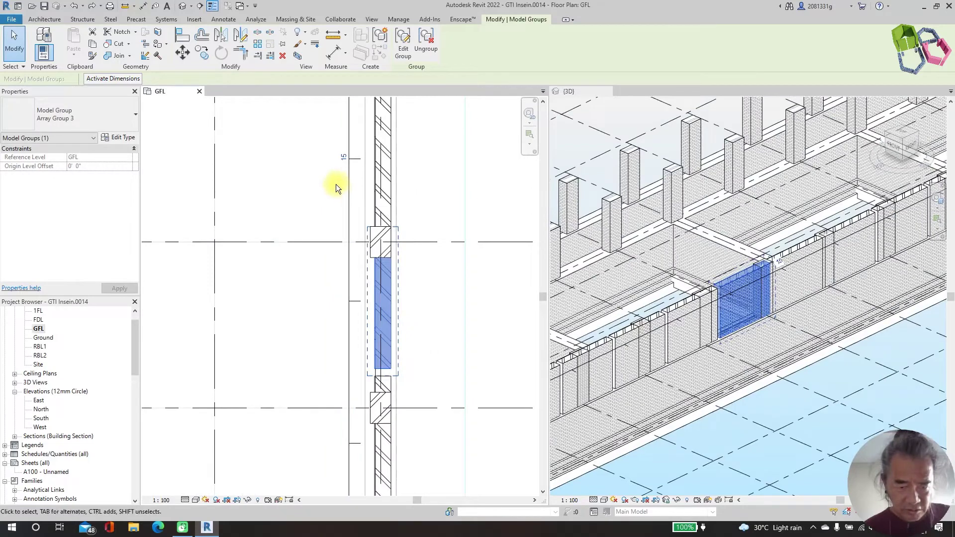
{"action": "left_click", "coordinate": [344, 156]}
{"action": "type", "text": "12"}
{"action": "key", "text": "Return"}
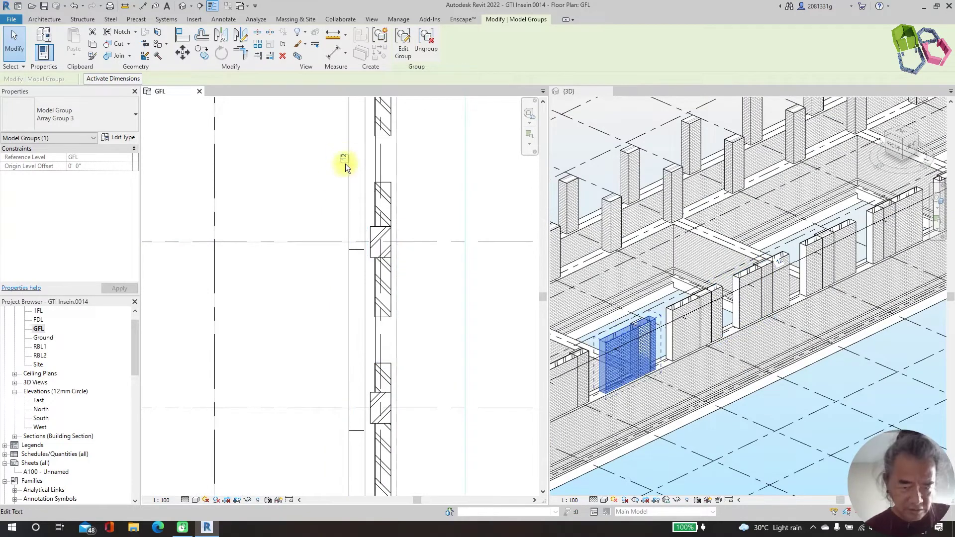
{"action": "type", "text": "13"}
{"action": "key", "text": "Return"}
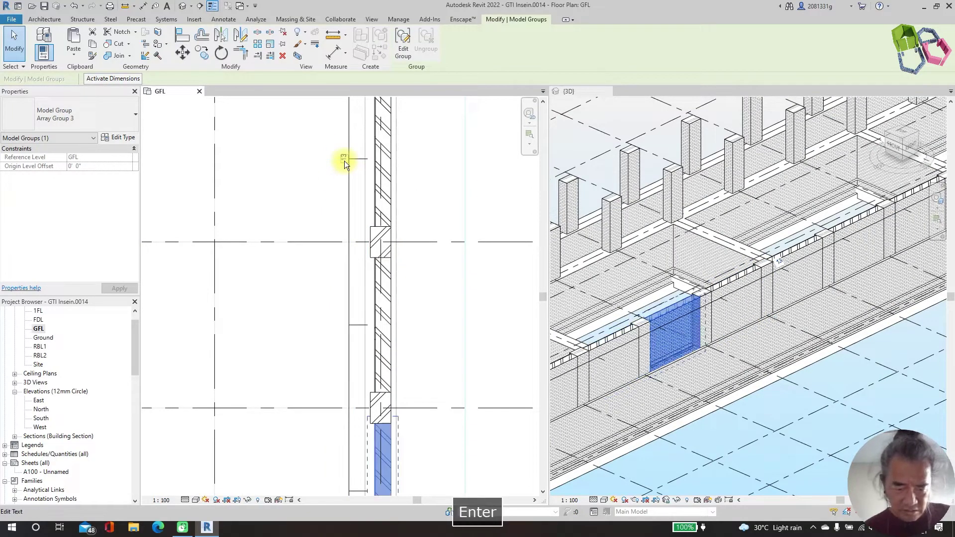
{"action": "key", "text": "Escape"}
Step: Inspect the arrayed walls between the columns in the floor plan and the 3D view
{"action": "scroll", "coordinate": [395, 249], "scroll_direction": "down", "scroll_amount": 3}
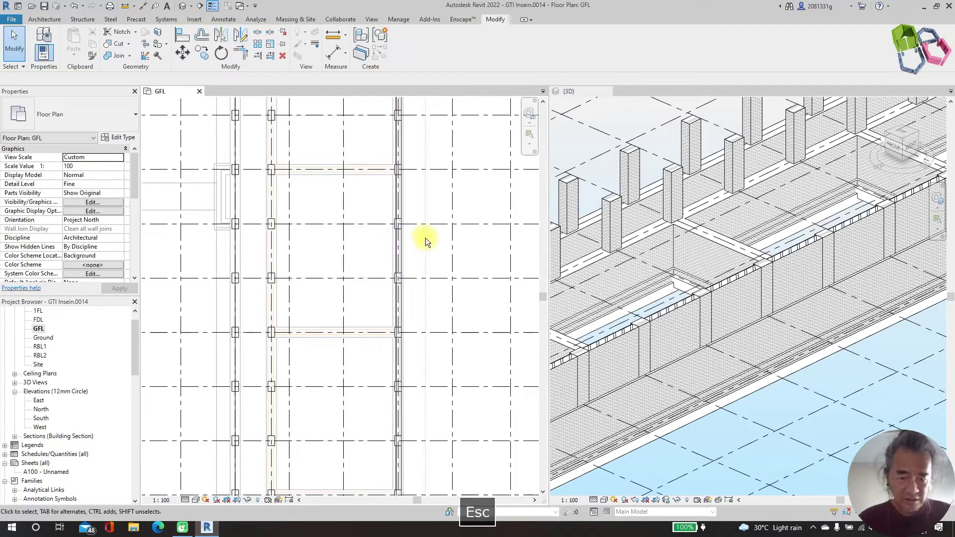
{"action": "left_click", "coordinate": [398, 269]}
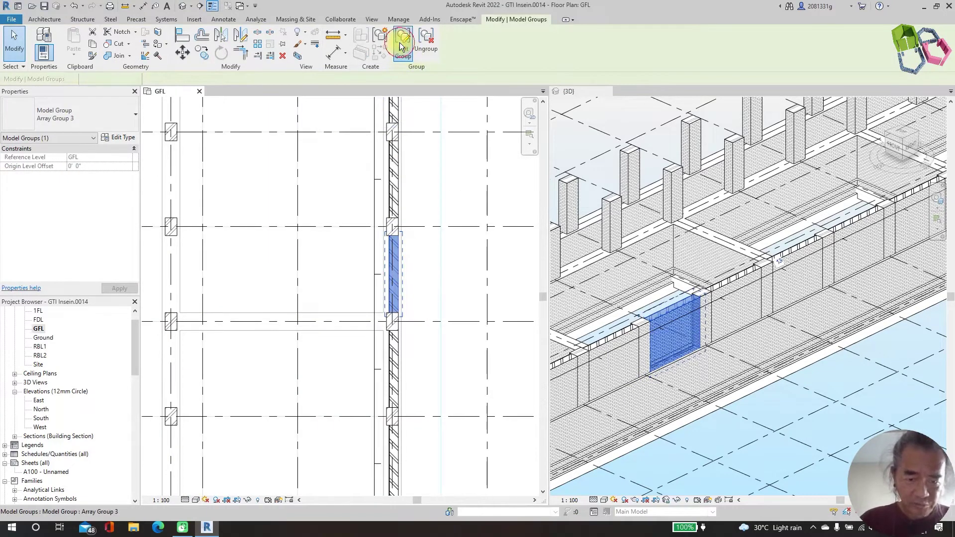
{"action": "left_click", "coordinate": [399, 42]}
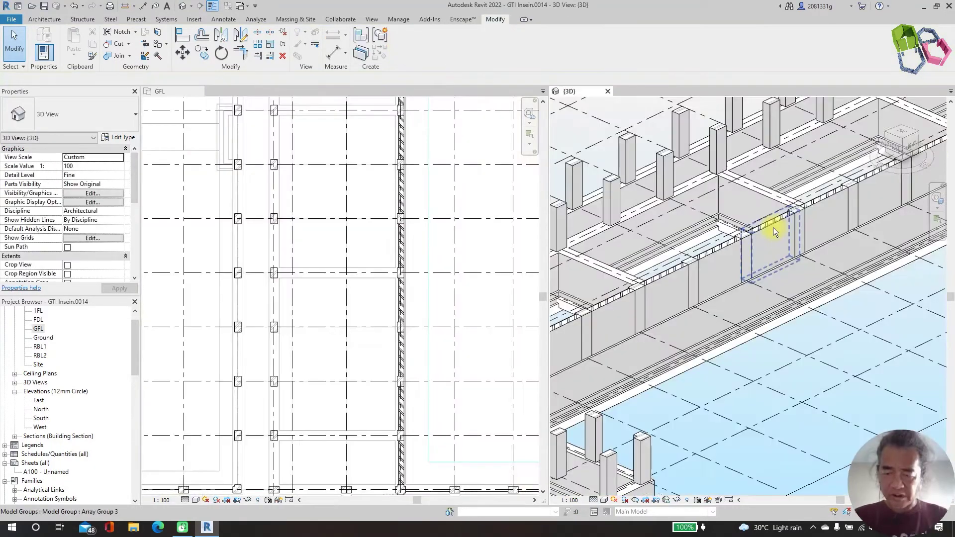
{"action": "scroll", "coordinate": [776, 222], "scroll_direction": "down", "scroll_amount": 5}
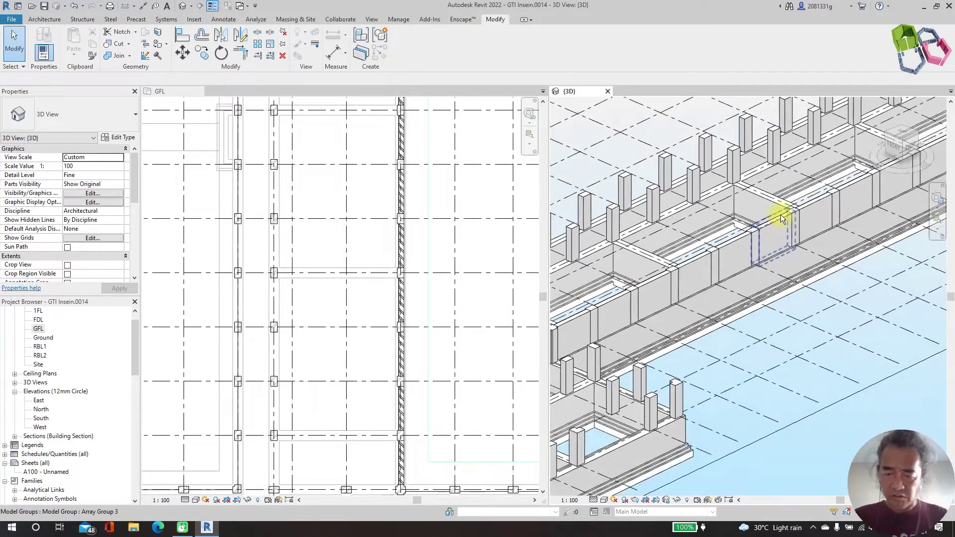
{"action": "scroll", "coordinate": [333, 315], "scroll_direction": "up", "scroll_amount": 2}
{"action": "scroll", "coordinate": [324, 347], "scroll_direction": "down", "scroll_amount": 3}
{"action": "scroll", "coordinate": [384, 292], "scroll_direction": "up", "scroll_amount": 6}
{"action": "scroll", "coordinate": [468, 306], "scroll_direction": "up", "scroll_amount": 1}
{"action": "scroll", "coordinate": [373, 305], "scroll_direction": "down", "scroll_amount": 1}
Step: Draw the short connecting wall along grid E1 between the columns at grids 19 and 5, using the finish face exterior location line
{"action": "key", "text": "Escape"}
{"action": "key", "text": "w"}
{"action": "key", "text": "a"}
{"action": "scroll", "coordinate": [298, 259], "scroll_direction": "down", "scroll_amount": 2}
{"action": "scroll", "coordinate": [367, 238], "scroll_direction": "up", "scroll_amount": 6}
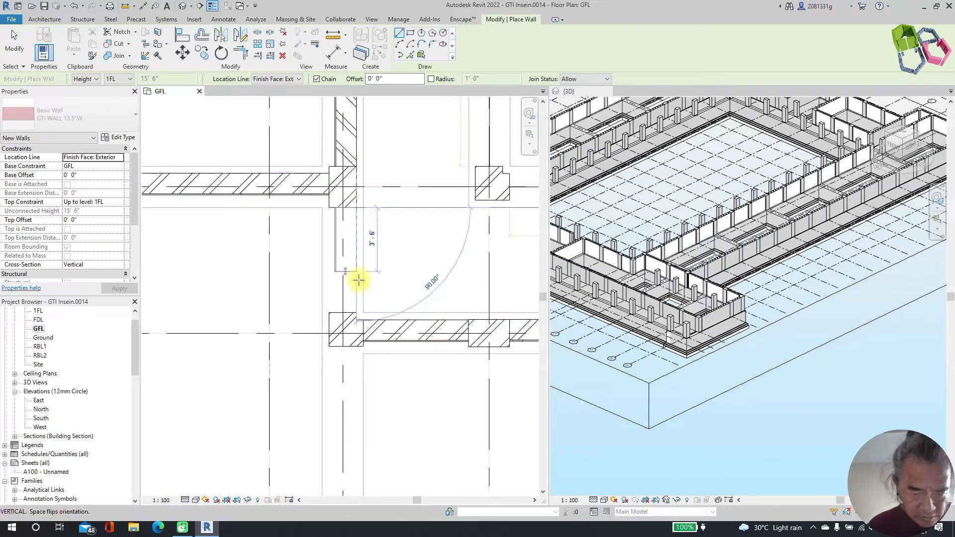
{"action": "scroll", "coordinate": [369, 258], "scroll_direction": "down", "scroll_amount": 4}
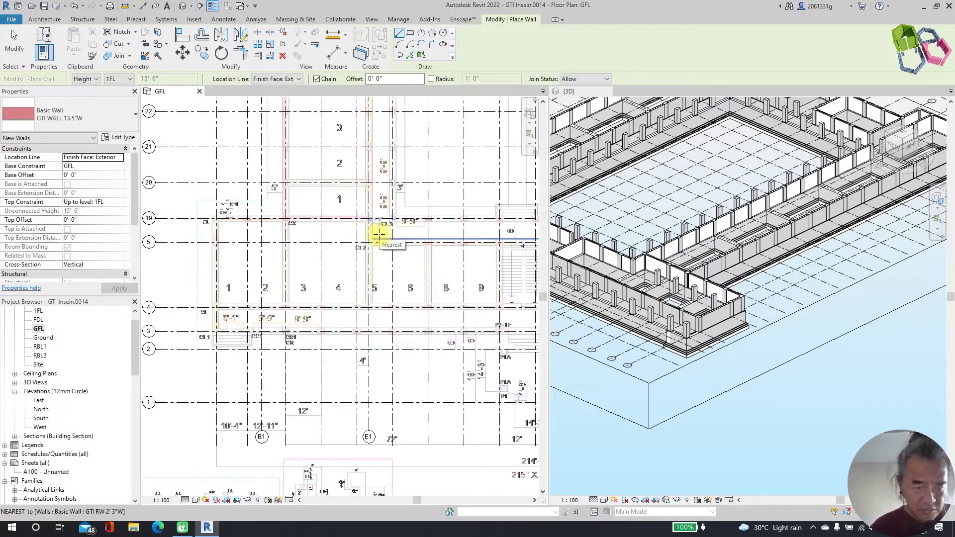
{"action": "scroll", "coordinate": [204, 231], "scroll_direction": "down", "scroll_amount": 2}
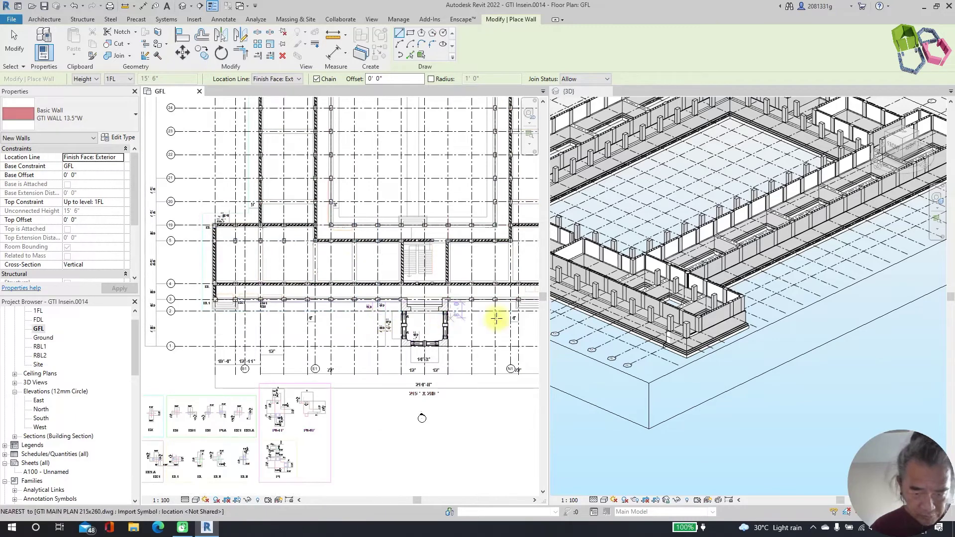
{"action": "scroll", "coordinate": [412, 284], "scroll_direction": "down", "scroll_amount": 5}
{"action": "key", "text": "Escape"}
{"action": "key", "text": "Escape"}
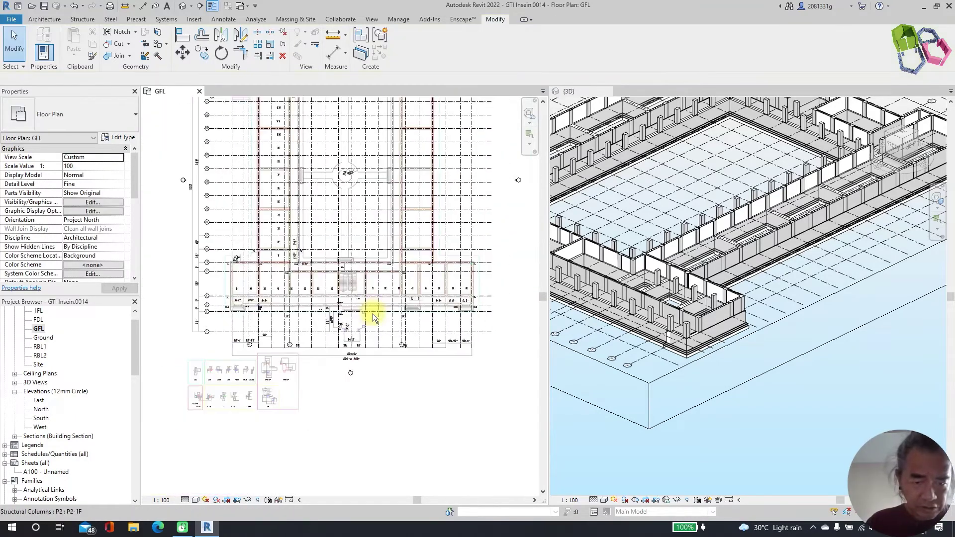
{"action": "key", "text": "Escape"}
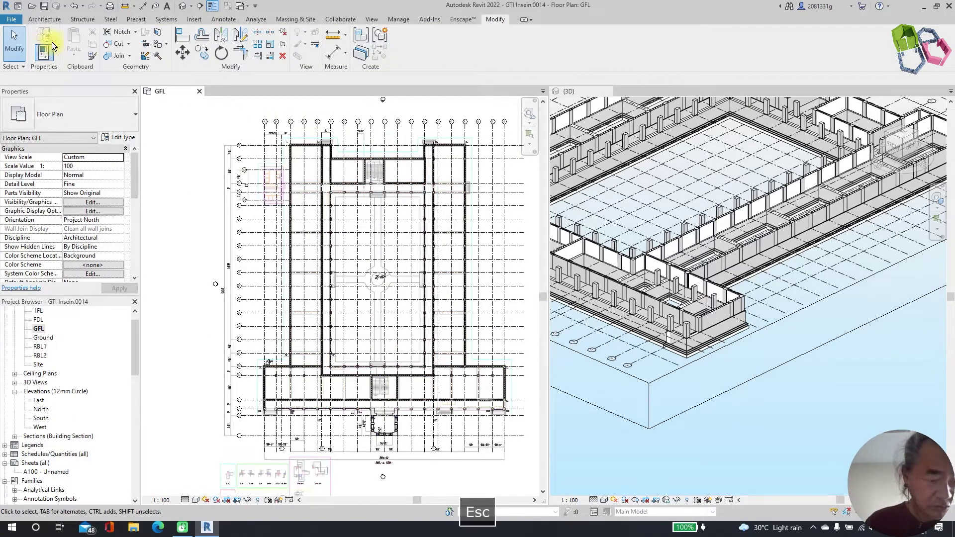
Step: Draw a cross wall about 26' 3 3/4" long on grid 33 between the wing's outer and inner columns, using the Wall Centerline location line
{"action": "key", "text": "a"}
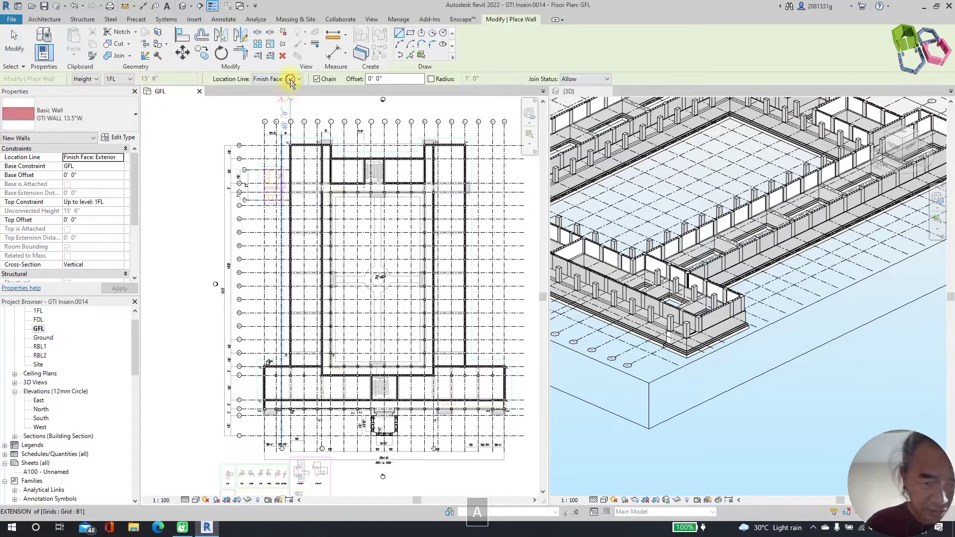
{"action": "left_click", "coordinate": [288, 80]}
{"action": "left_click", "coordinate": [284, 89]}
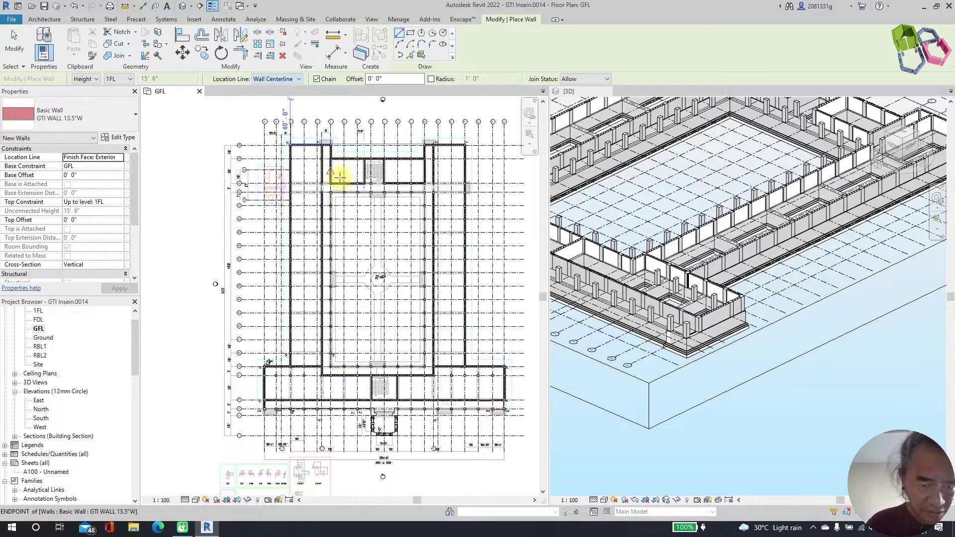
{"action": "scroll", "coordinate": [324, 170], "scroll_direction": "up", "scroll_amount": 6}
{"action": "left_click", "coordinate": [197, 225]}
{"action": "scroll", "coordinate": [440, 224], "scroll_direction": "up", "scroll_amount": 3}
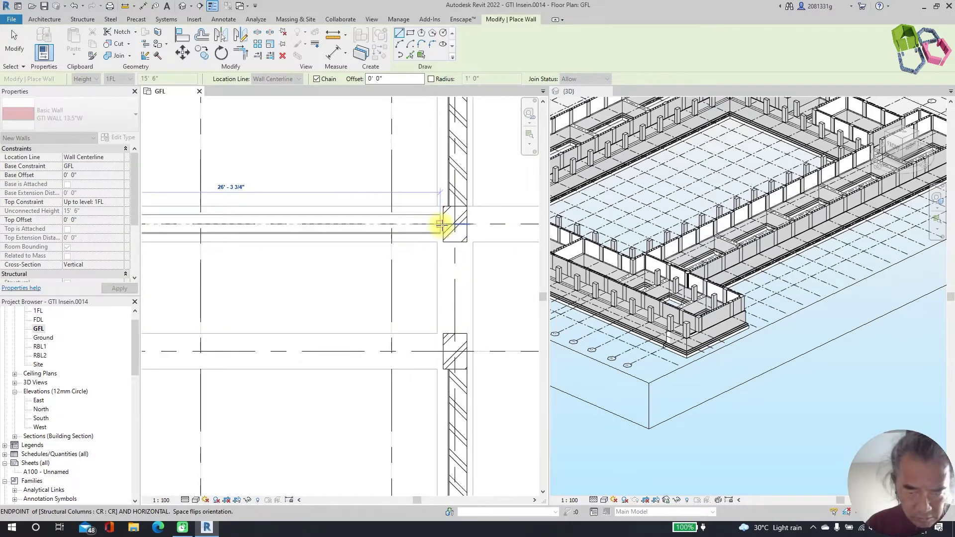
{"action": "left_click", "coordinate": [440, 225]}
{"action": "scroll", "coordinate": [373, 196], "scroll_direction": "down", "scroll_amount": 2}
{"action": "key", "text": "Escape"}
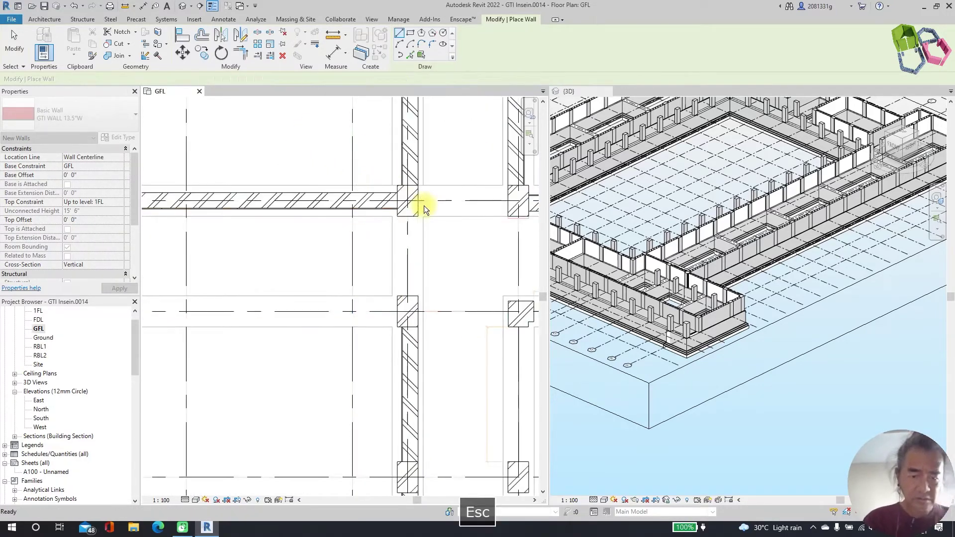
Step: Duplicate the grid 33 cross wall's type as "GTI WALL 13.5"W pLASTERING BOTH"
{"action": "scroll", "coordinate": [424, 209], "scroll_direction": "down", "scroll_amount": 1}
{"action": "left_click", "coordinate": [330, 204]}
{"action": "left_click", "coordinate": [122, 138]}
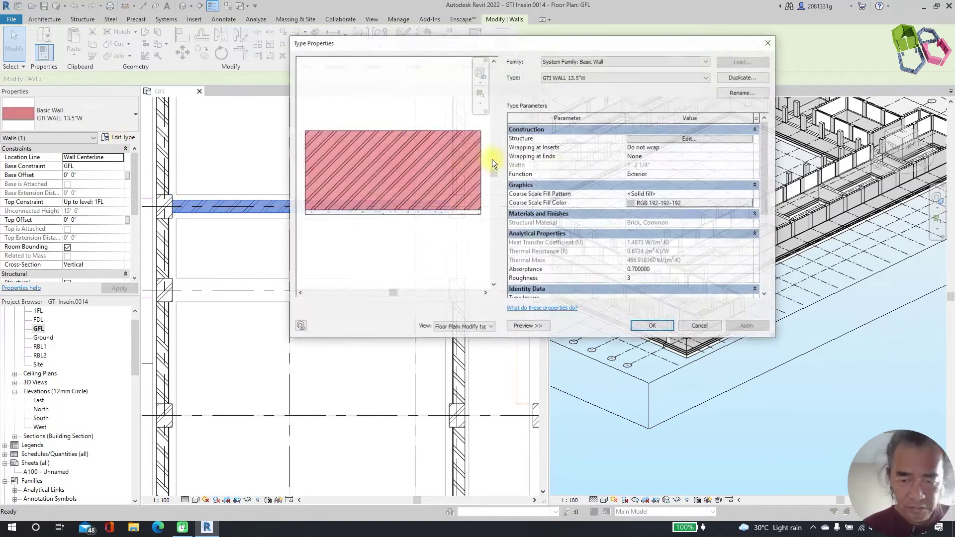
{"action": "left_click", "coordinate": [740, 77]}
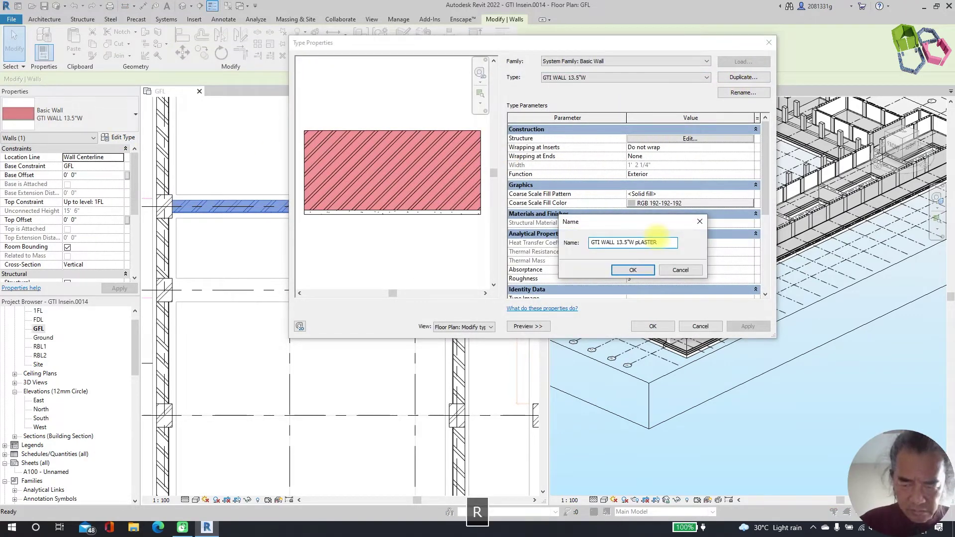
{"action": "type", "text": "pLASTERING BOTH"}
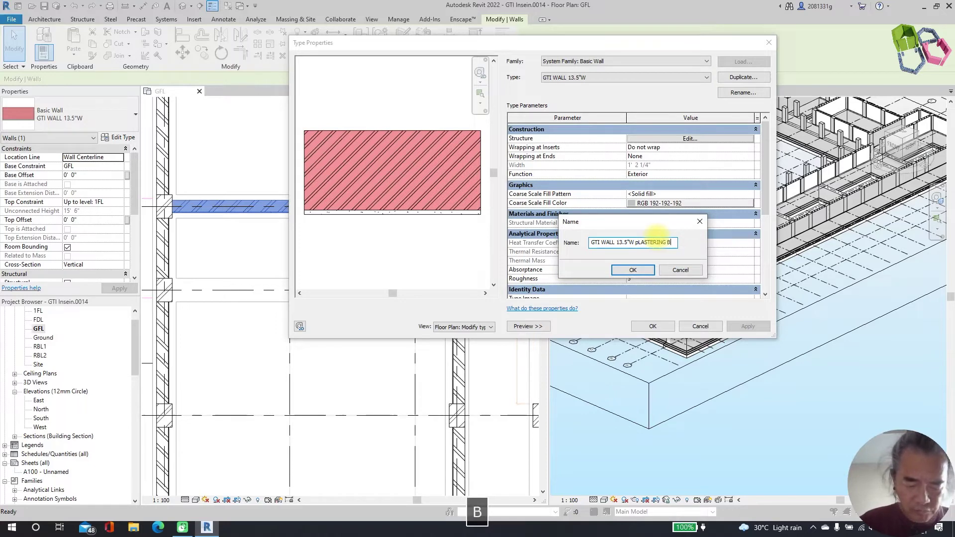
{"action": "left_click", "coordinate": [632, 269]}
Step: Add a 0.75" Plaster layer on the exterior side of the new wall type's structure and apply the type
{"action": "left_click", "coordinate": [656, 139]}
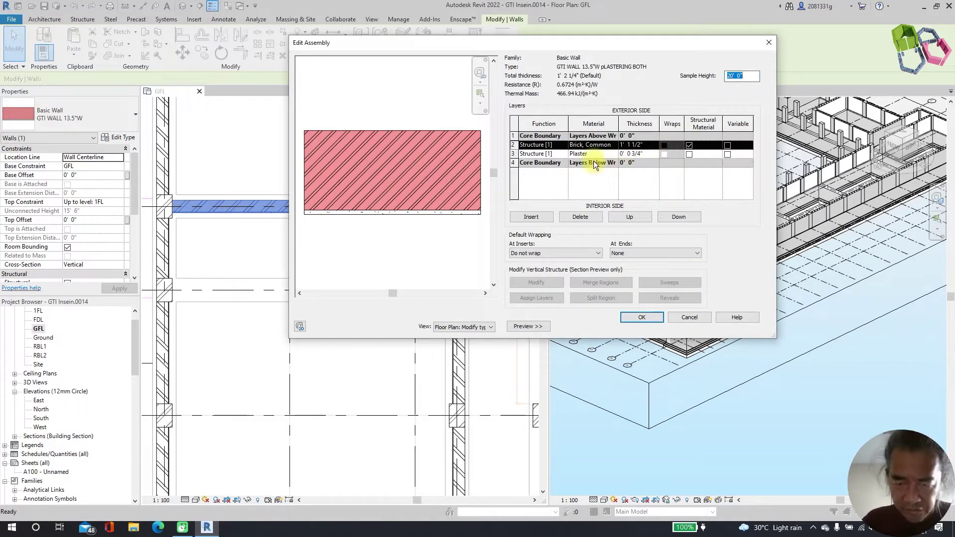
{"action": "left_click", "coordinate": [531, 217]}
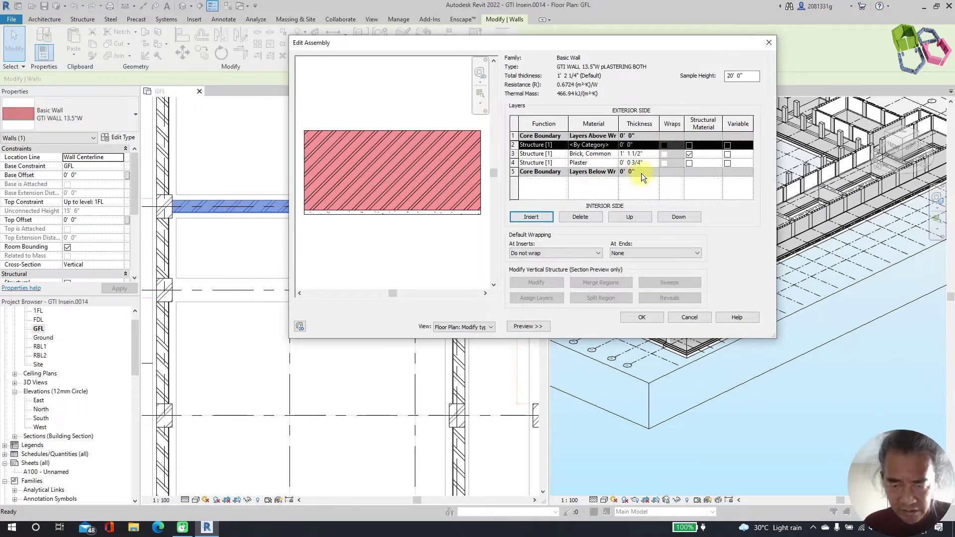
{"action": "left_click", "coordinate": [602, 143]}
{"action": "type", "text": ".75\""}
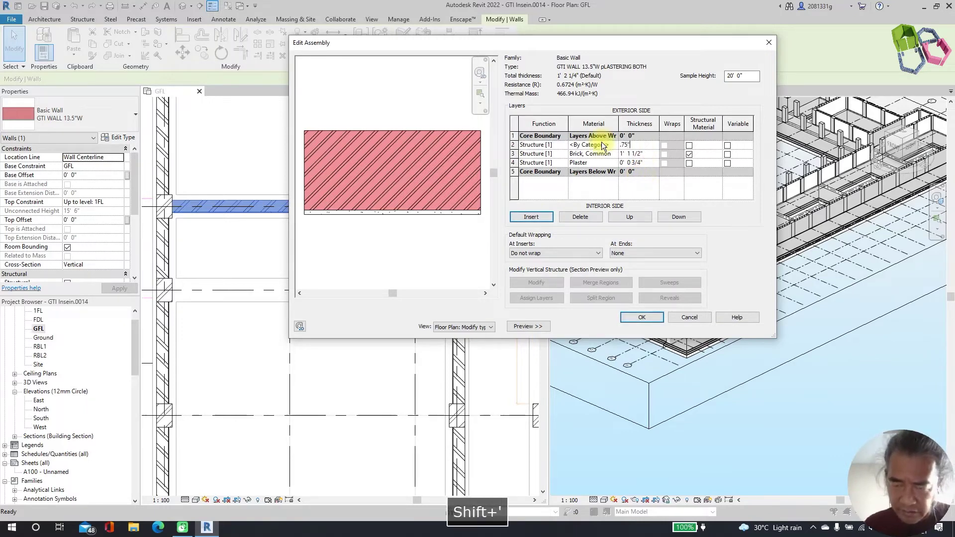
{"action": "left_click", "coordinate": [614, 149]}
{"action": "left_click", "coordinate": [615, 148]}
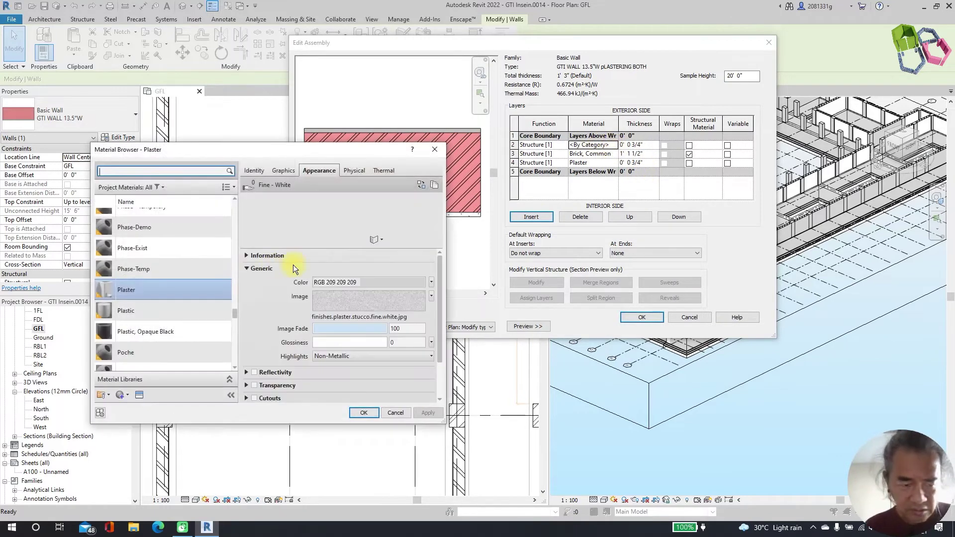
{"action": "double_click", "coordinate": [131, 290]}
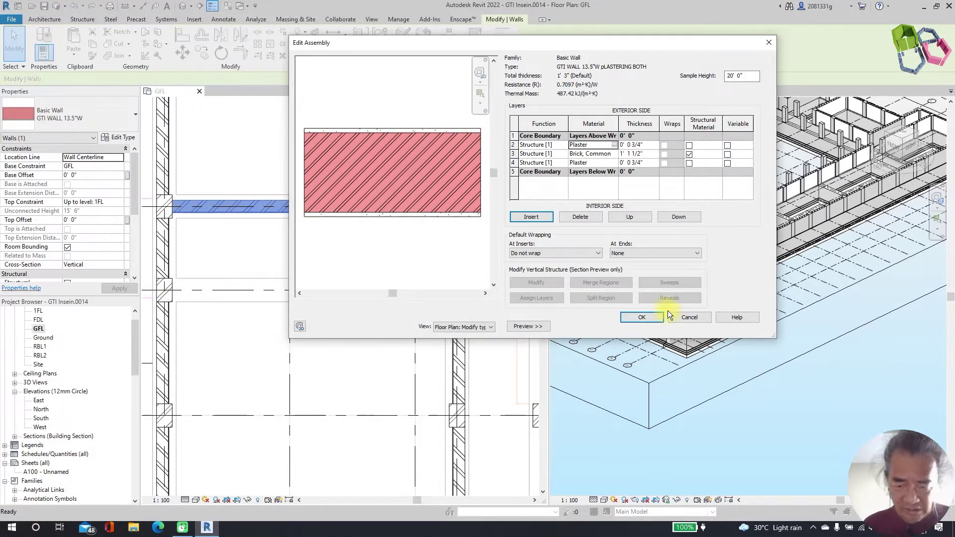
{"action": "left_click", "coordinate": [642, 319]}
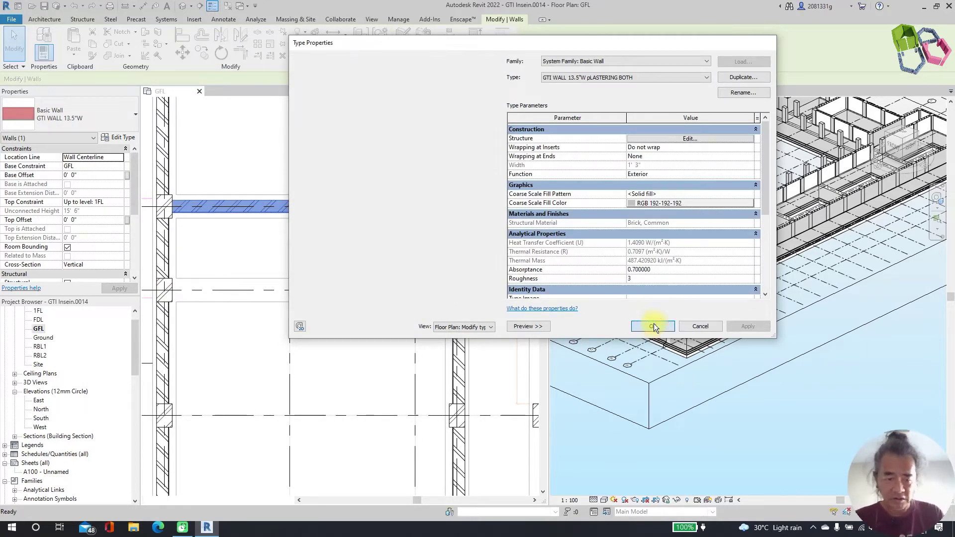
{"action": "left_click", "coordinate": [654, 323]}
{"action": "left_click", "coordinate": [392, 224]}
Step: Draw a centred GTI WALL 13.5"W cross wall on grid 32 between the wing's outer and inner columns
{"action": "scroll", "coordinate": [379, 124], "scroll_direction": "down", "scroll_amount": 2}
{"action": "key", "text": "w"}
{"action": "key", "text": "a"}
{"action": "scroll", "coordinate": [268, 248], "scroll_direction": "up", "scroll_amount": 8}
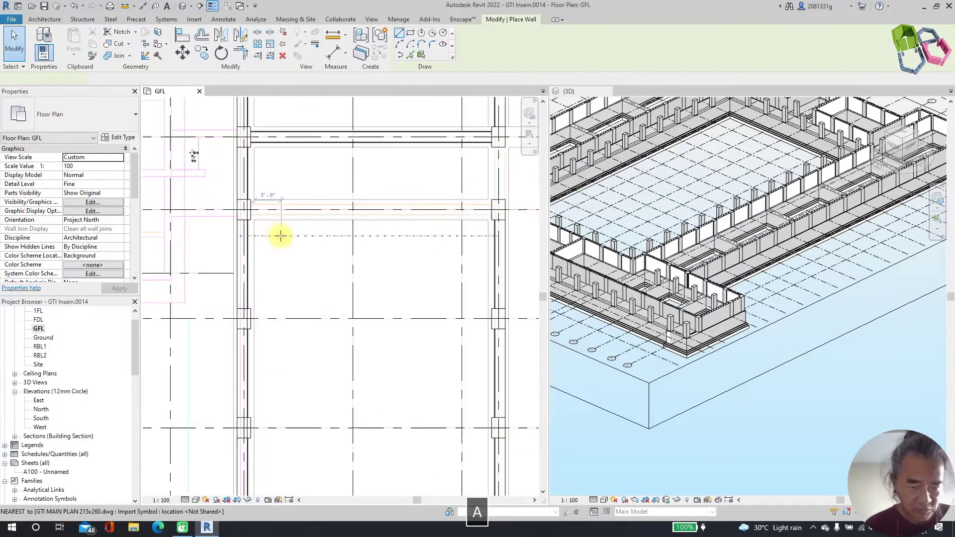
{"action": "left_click", "coordinate": [240, 201]}
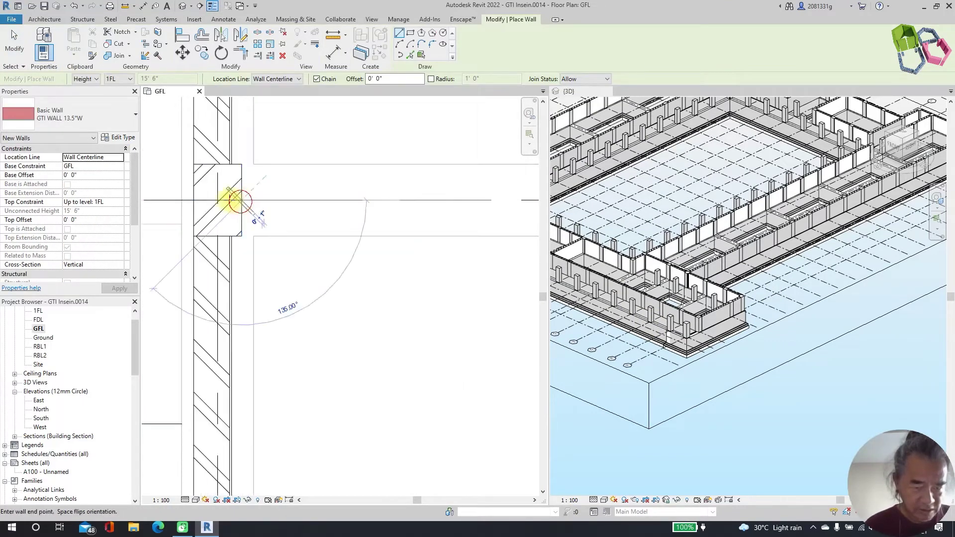
{"action": "scroll", "coordinate": [214, 219], "scroll_direction": "down", "scroll_amount": 5}
{"action": "left_click", "coordinate": [435, 212]}
{"action": "scroll", "coordinate": [434, 213], "scroll_direction": "up", "scroll_amount": 3}
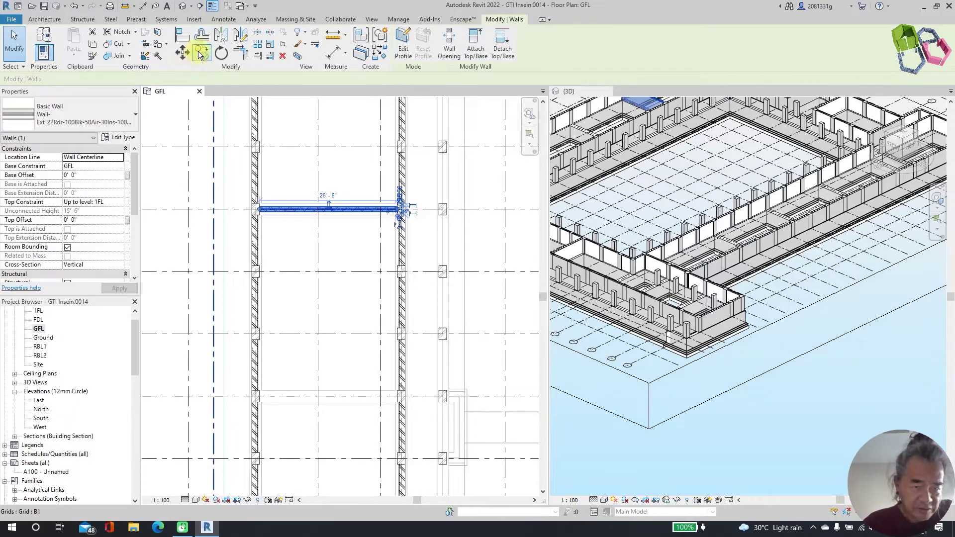
Step: Copy the grid 32 cross wall down the west wing to grids 29, 26, 23 and 20, using multiple copies
{"action": "left_click", "coordinate": [198, 51]}
{"action": "left_click", "coordinate": [201, 52]}
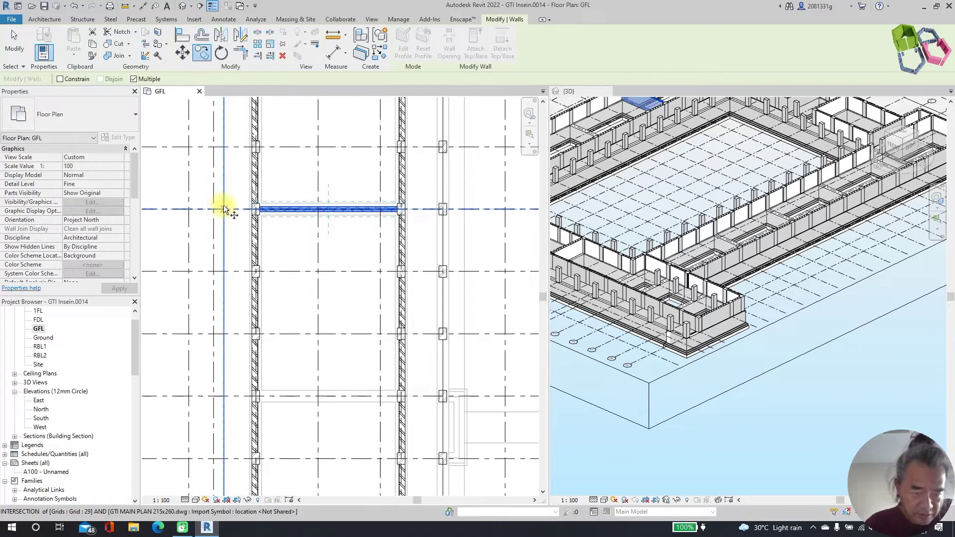
{"action": "left_click", "coordinate": [232, 209]}
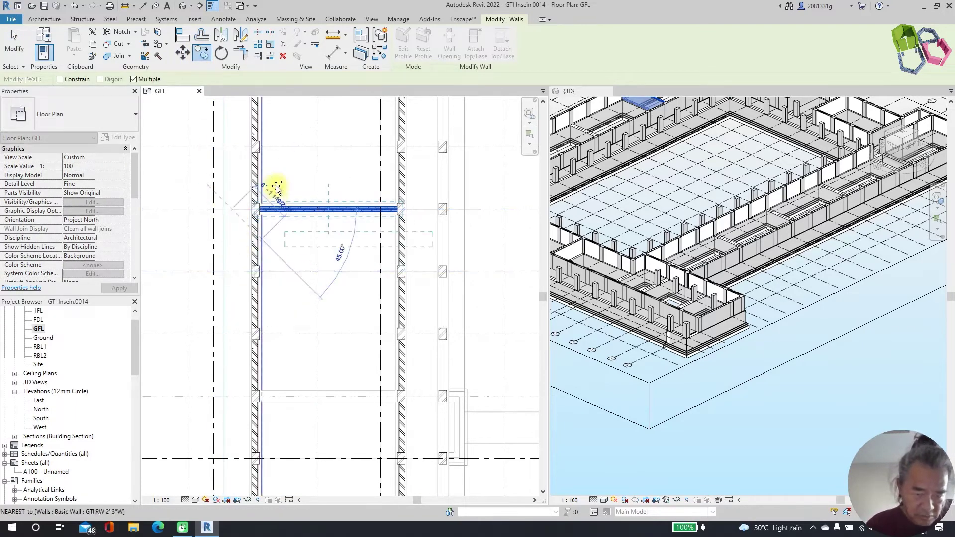
{"action": "scroll", "coordinate": [260, 260], "scroll_direction": "down", "scroll_amount": 3}
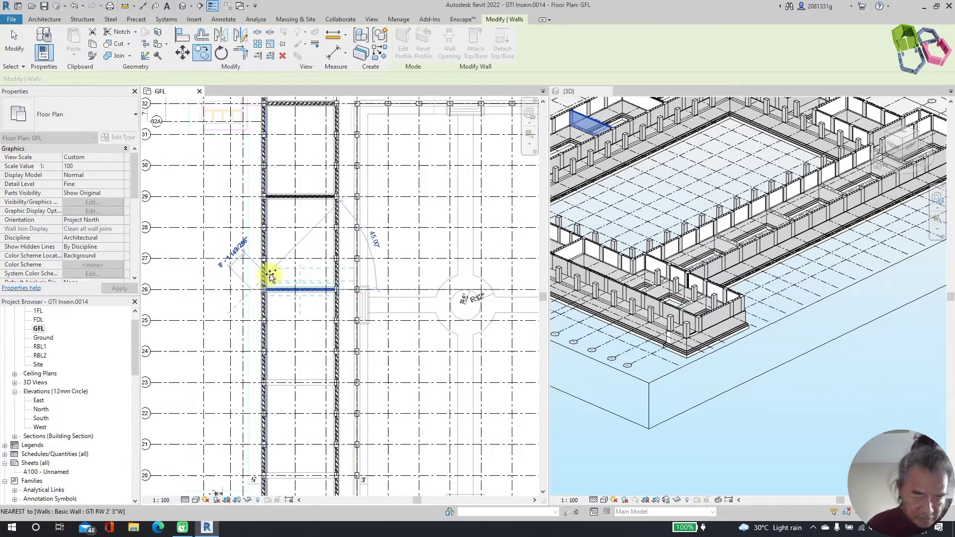
{"action": "scroll", "coordinate": [260, 375], "scroll_direction": "up", "scroll_amount": 2}
{"action": "left_click", "coordinate": [262, 373]}
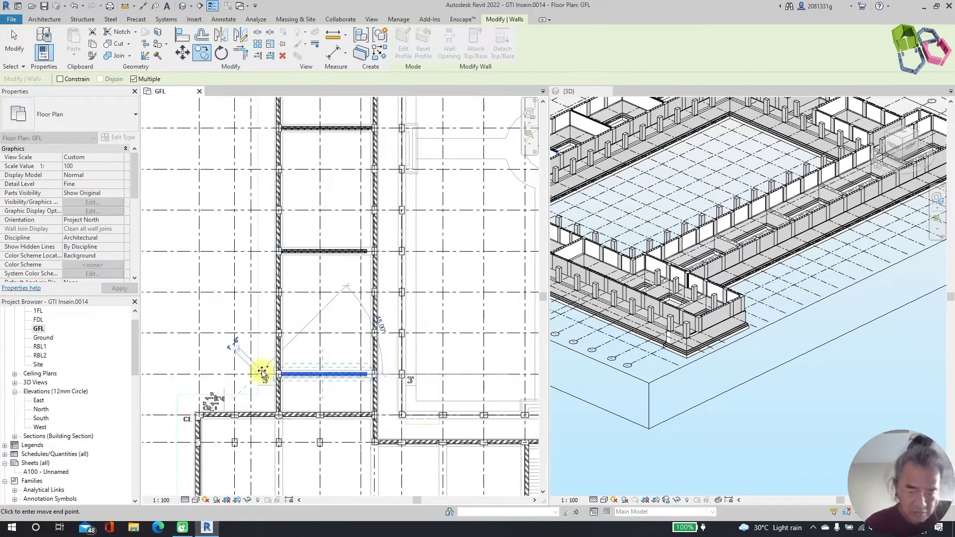
{"action": "scroll", "coordinate": [251, 341], "scroll_direction": "down", "scroll_amount": 4}
{"action": "key", "text": "Escape"}
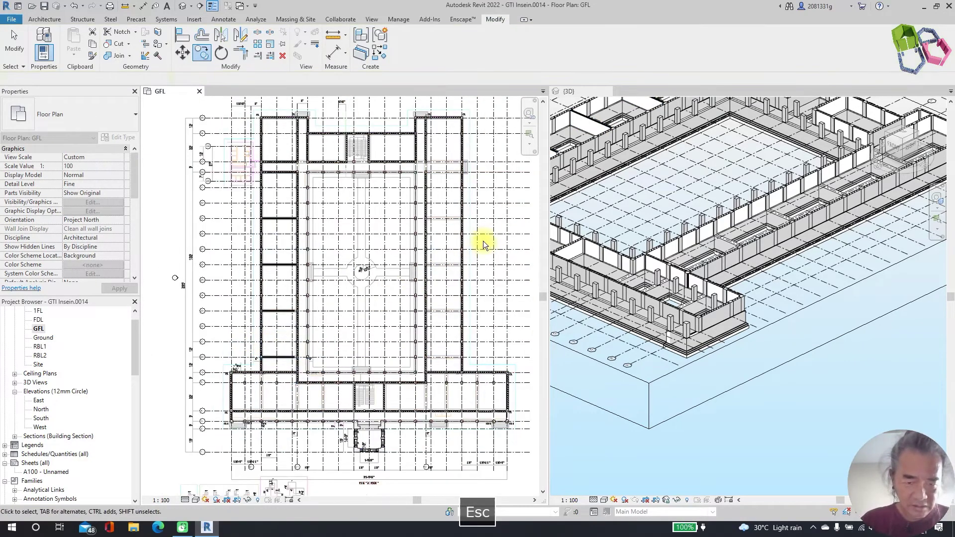
Step: Copy the west wing's cross walls on grids 29, 26, 23 and 20 across to the matching columns of the east wing
{"action": "scroll", "coordinate": [282, 215], "scroll_direction": "up", "scroll_amount": 3}
{"action": "left_click", "coordinate": [279, 297]}
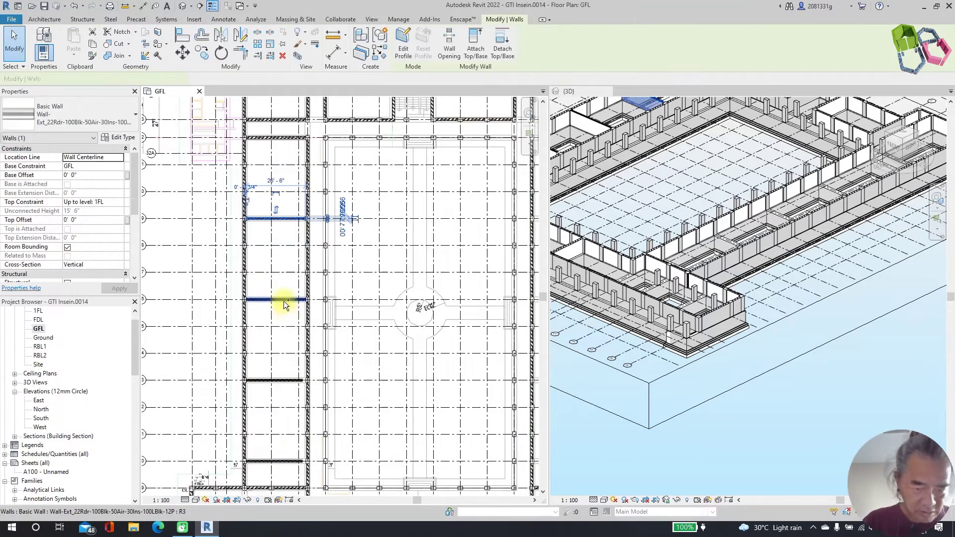
{"action": "left_click", "coordinate": [284, 381], "text": "ctrl"}
{"action": "scroll", "coordinate": [269, 373], "scroll_direction": "up", "scroll_amount": 5}
{"action": "left_click", "coordinate": [217, 162]}
{"action": "scroll", "coordinate": [217, 162], "scroll_direction": "down", "scroll_amount": 5}
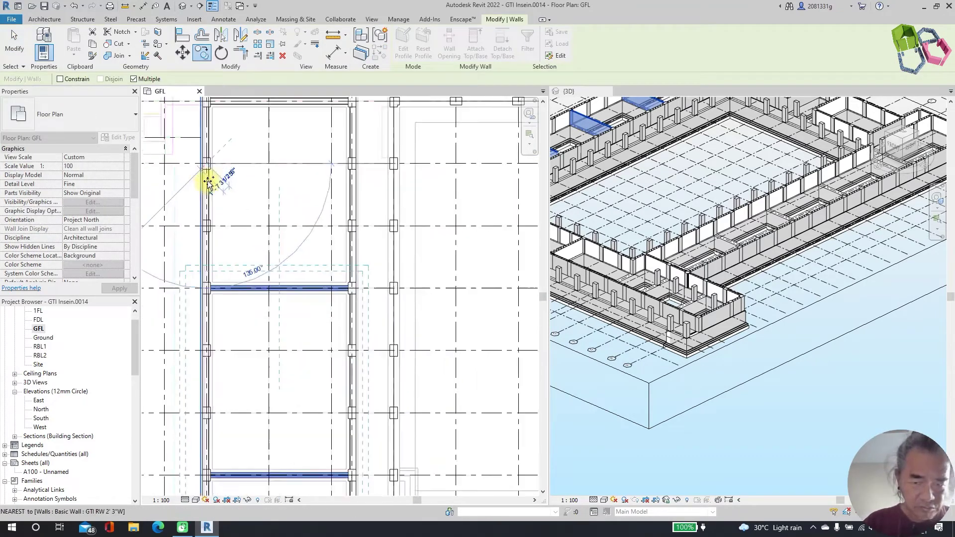
{"action": "scroll", "coordinate": [521, 172], "scroll_direction": "up", "scroll_amount": 2}
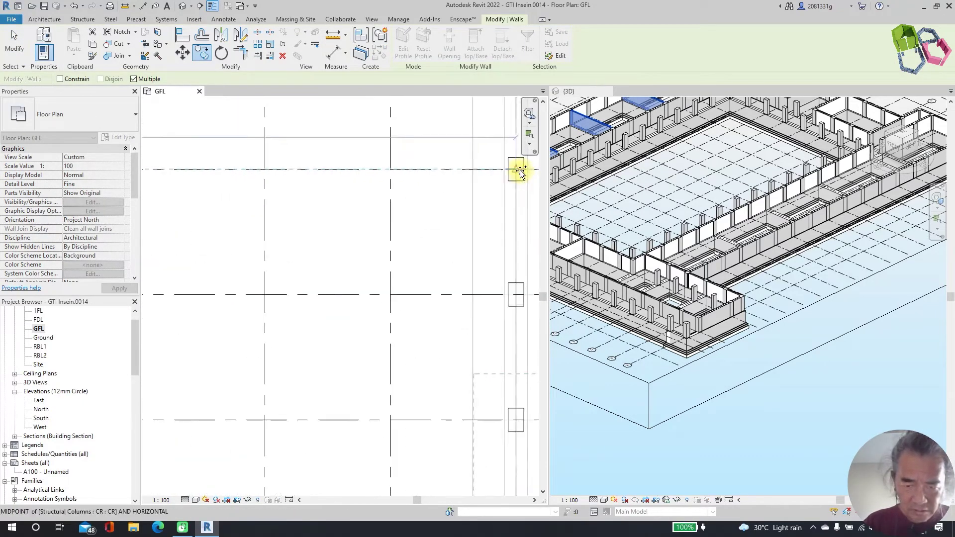
{"action": "left_click", "coordinate": [520, 170]}
{"action": "scroll", "coordinate": [440, 181], "scroll_direction": "down", "scroll_amount": 4}
{"action": "key", "text": "Escape"}
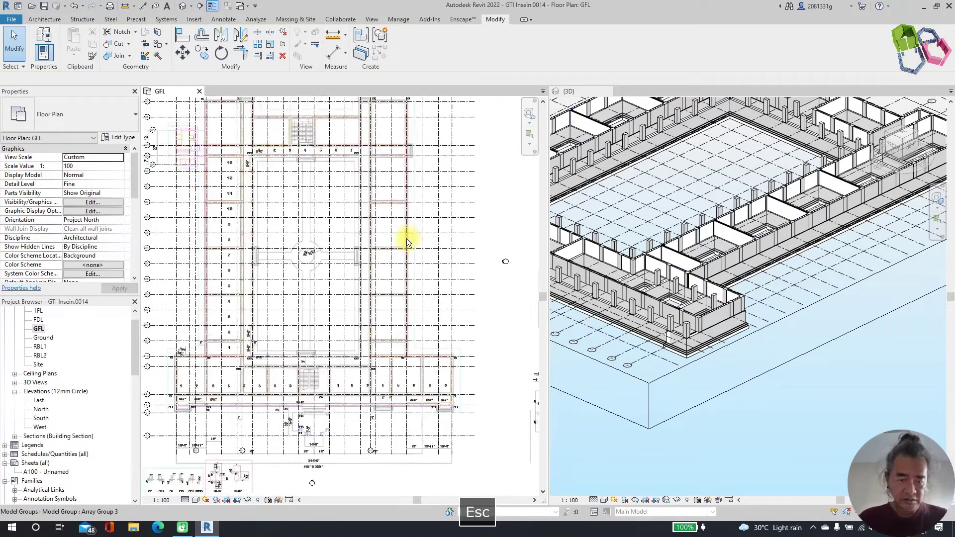
Step: Copy the east wing's grid 29 cross wall to grids 32 and 33
{"action": "scroll", "coordinate": [395, 153], "scroll_direction": "down", "scroll_amount": 2}
{"action": "scroll", "coordinate": [440, 182], "scroll_direction": "up", "scroll_amount": 5}
{"action": "scroll", "coordinate": [407, 187], "scroll_direction": "up", "scroll_amount": 2}
{"action": "middle_click_drag", "start_coordinate": [407, 187], "coordinate": [411, 152]}
{"action": "left_click", "coordinate": [373, 294]}
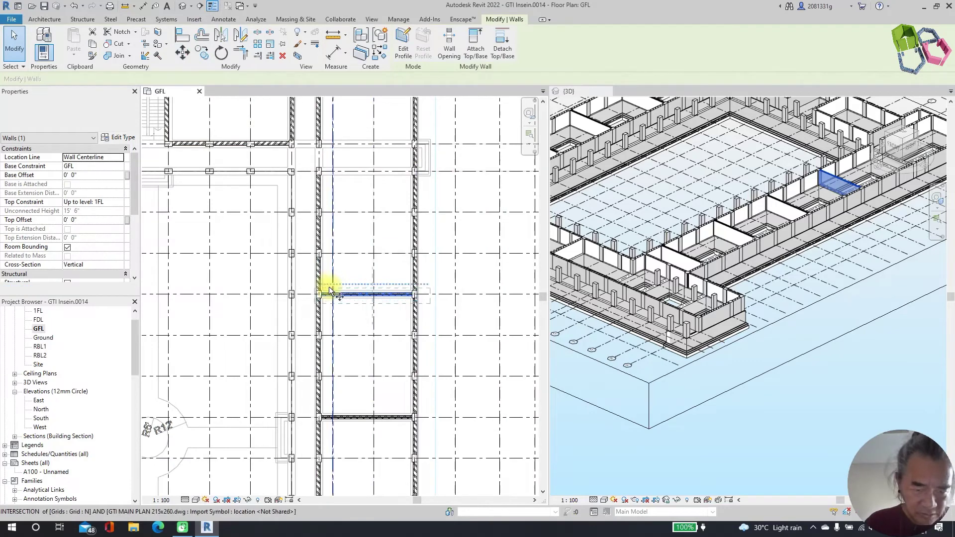
{"action": "scroll", "coordinate": [330, 287], "scroll_direction": "up", "scroll_amount": 3}
{"action": "key", "text": "c"}
{"action": "key", "text": "o"}
{"action": "left_click", "coordinate": [286, 300]}
{"action": "scroll", "coordinate": [293, 268], "scroll_direction": "down", "scroll_amount": 4}
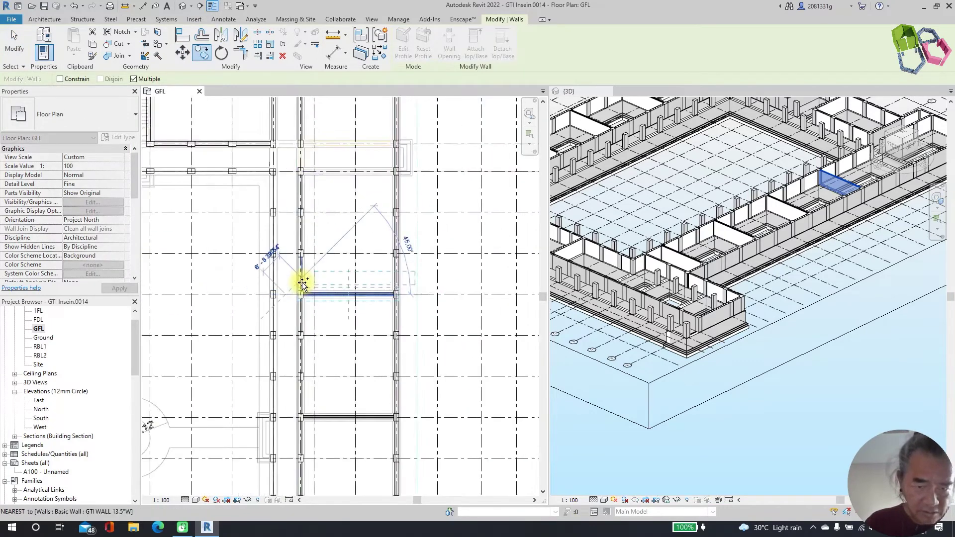
{"action": "scroll", "coordinate": [293, 219], "scroll_direction": "up", "scroll_amount": 2}
{"action": "left_click", "coordinate": [292, 192]}
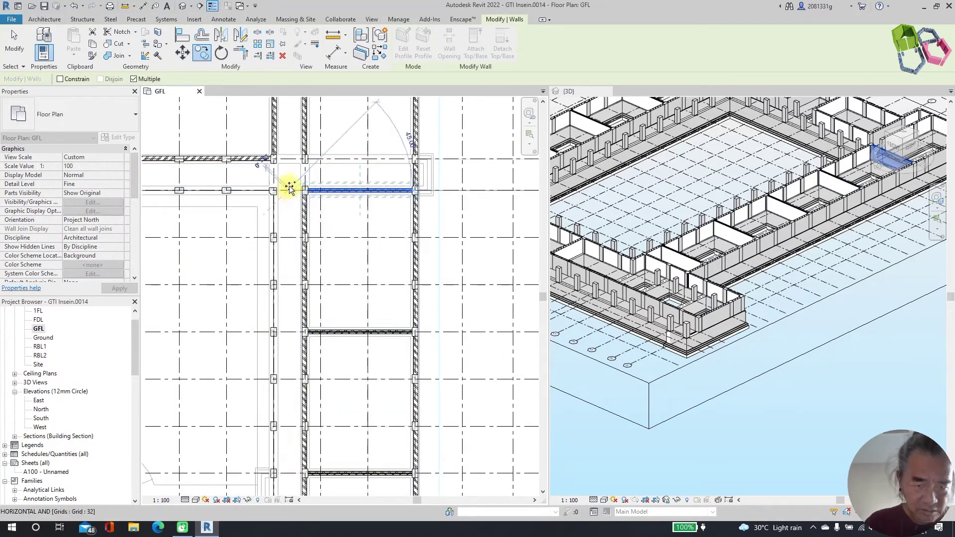
{"action": "left_click", "coordinate": [287, 160]}
{"action": "key", "text": "Escape"}
{"action": "key", "text": "Escape"}
Step: Draw a centred cross wall about 6' long in the front wing, from the west wing's outer corner column to the intermediate column
{"action": "scroll", "coordinate": [332, 303], "scroll_direction": "down", "scroll_amount": 4}
{"action": "scroll", "coordinate": [332, 303], "scroll_direction": "down", "scroll_amount": 2}
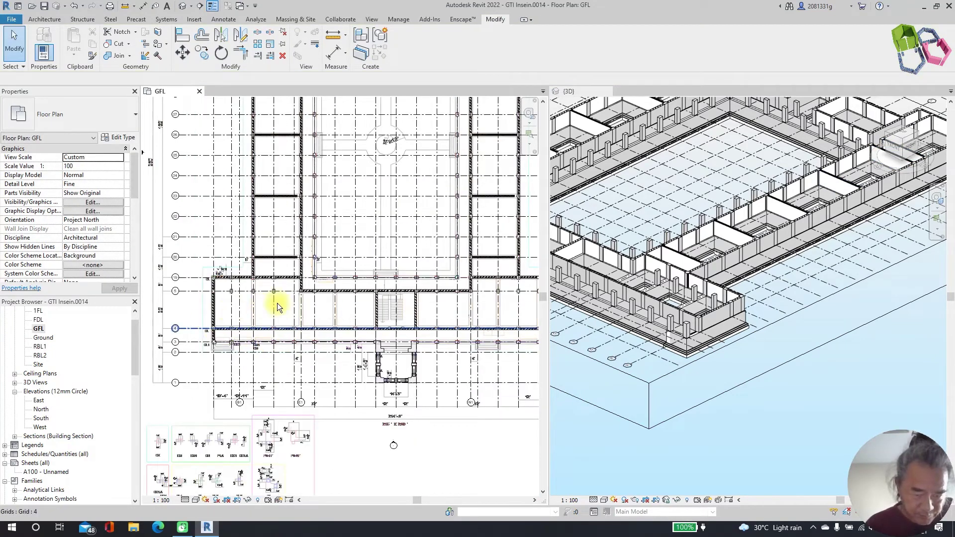
{"action": "scroll", "coordinate": [233, 310], "scroll_direction": "up", "scroll_amount": 2}
{"action": "scroll", "coordinate": [277, 286], "scroll_direction": "up", "scroll_amount": 1}
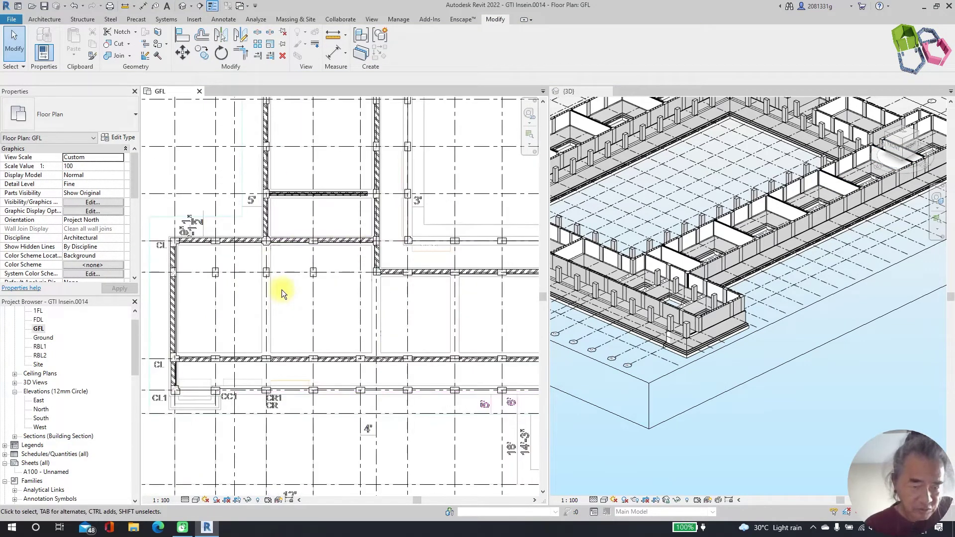
{"action": "scroll", "coordinate": [299, 283], "scroll_direction": "up", "scroll_amount": 4}
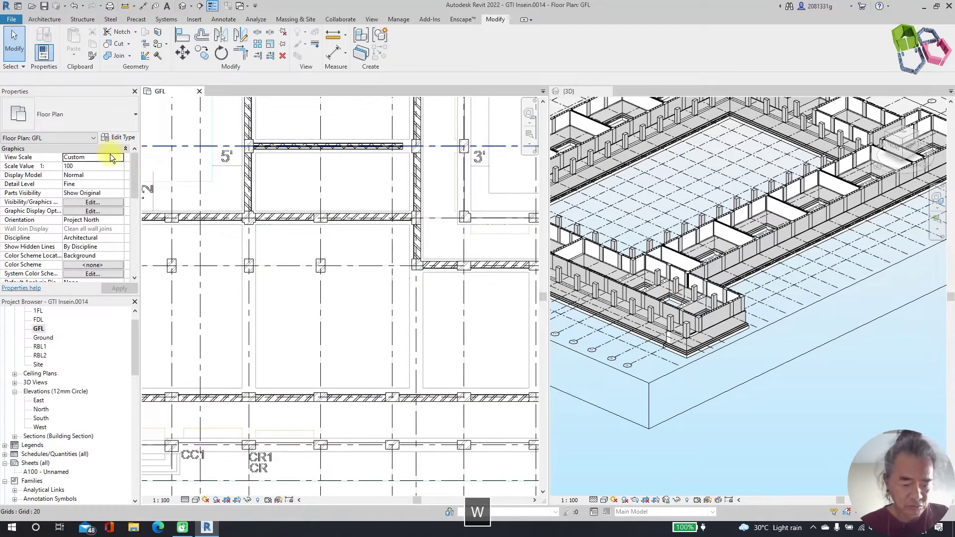
{"action": "key", "text": "w"}
{"action": "key", "text": "a"}
{"action": "scroll", "coordinate": [249, 228], "scroll_direction": "up", "scroll_amount": 3}
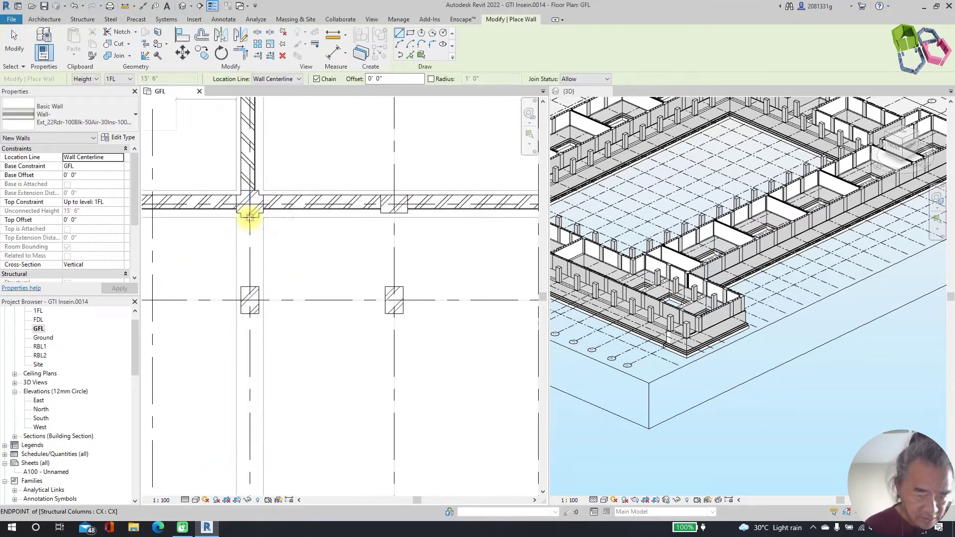
{"action": "scroll", "coordinate": [250, 221], "scroll_direction": "up", "scroll_amount": 1}
{"action": "left_click", "coordinate": [251, 218]}
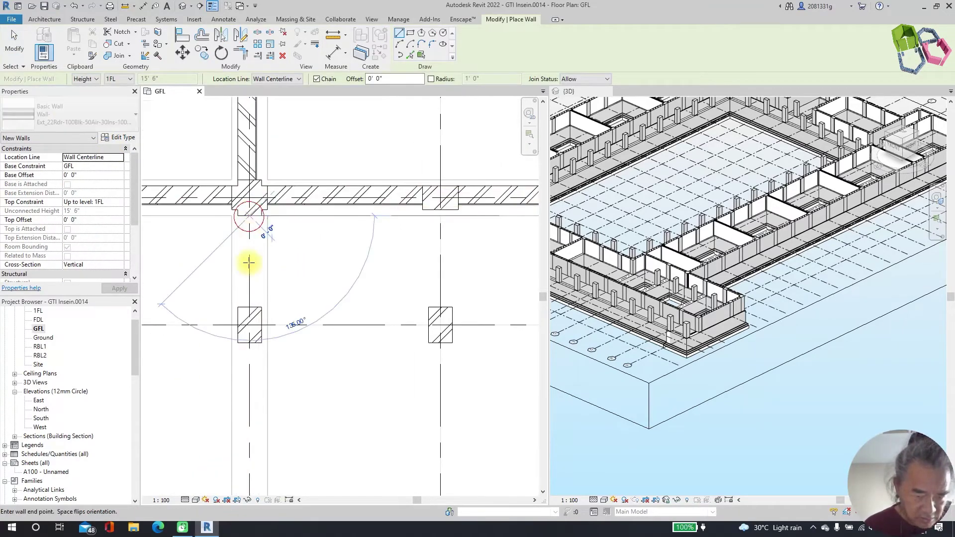
{"action": "scroll", "coordinate": [252, 309], "scroll_direction": "up", "scroll_amount": 2}
{"action": "left_click", "coordinate": [249, 308]}
{"action": "scroll", "coordinate": [281, 192], "scroll_direction": "down", "scroll_amount": 4}
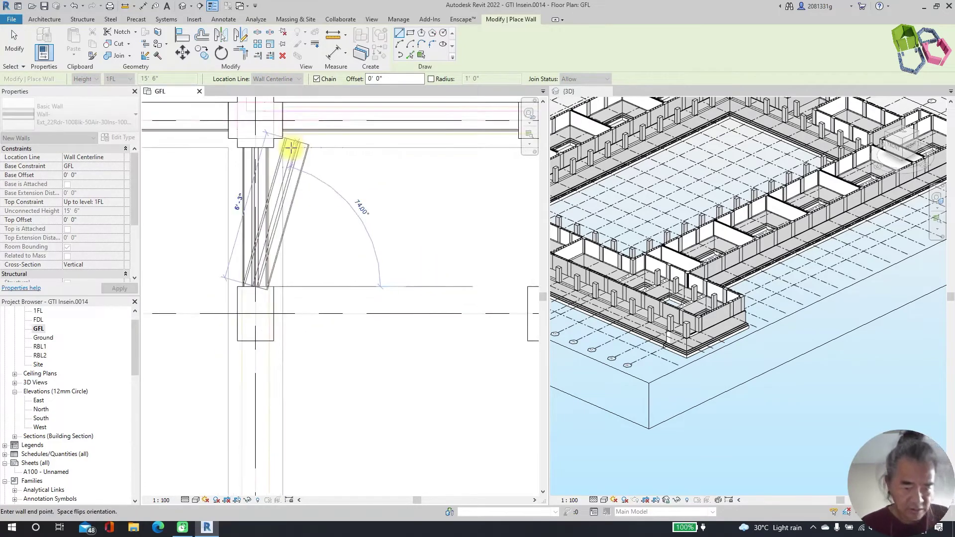
{"action": "key", "text": "Escape"}
Step: Continue that cross wall from the intermediate column's far face to the column on the front wing's front wall
{"action": "scroll", "coordinate": [288, 235], "scroll_direction": "up", "scroll_amount": 4}
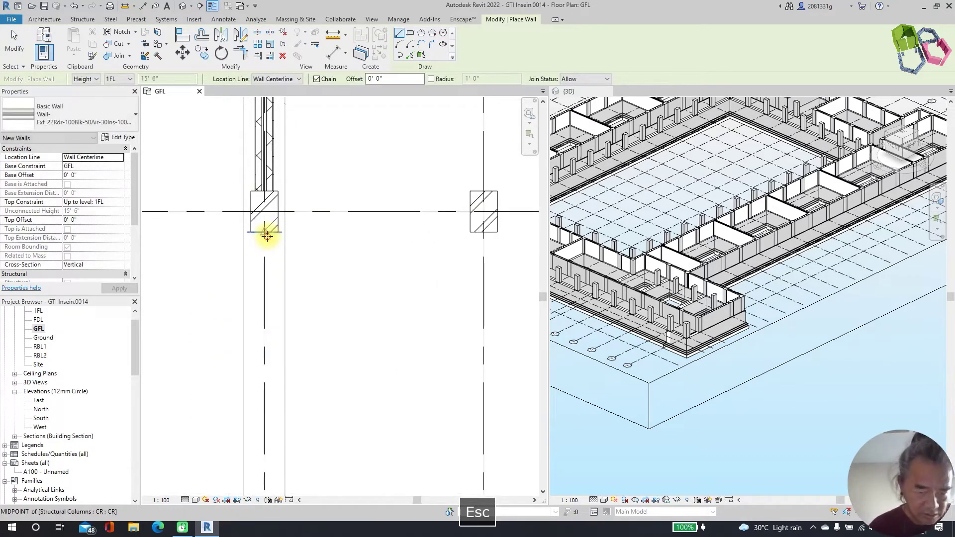
{"action": "left_click", "coordinate": [265, 232]}
{"action": "scroll", "coordinate": [282, 196], "scroll_direction": "down", "scroll_amount": 5}
{"action": "scroll", "coordinate": [272, 370], "scroll_direction": "up", "scroll_amount": 2}
{"action": "left_click", "coordinate": [274, 411]}
{"action": "key", "text": "Escape"}
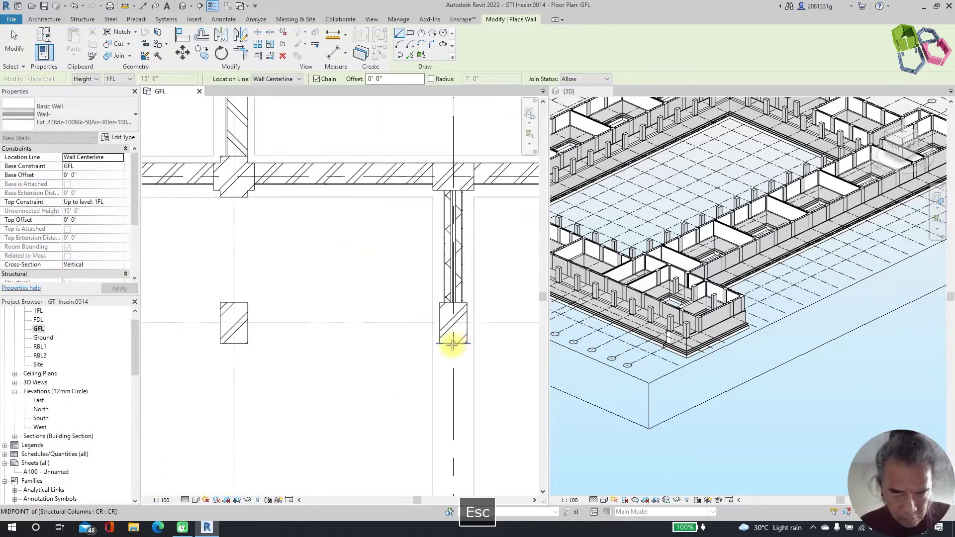
Step: Draw a centred cross wall about 20' 1 1/2" long one grid outside the east wing's outer wall, between the intermediate and front columns
{"action": "left_click", "coordinate": [452, 346]}
{"action": "scroll", "coordinate": [459, 390], "scroll_direction": "down", "scroll_amount": 2}
{"action": "scroll", "coordinate": [433, 474], "scroll_direction": "up", "scroll_amount": 1}
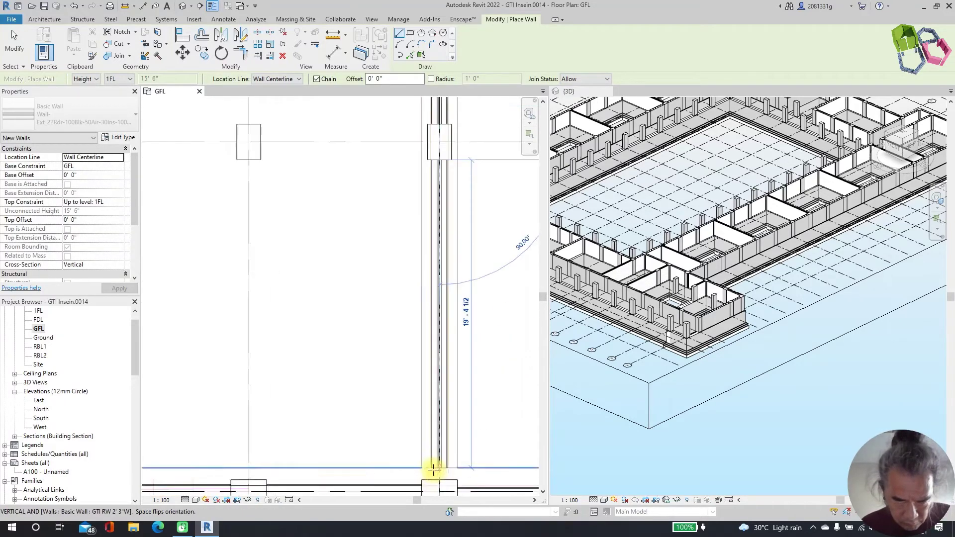
{"action": "scroll", "coordinate": [436, 481], "scroll_direction": "up", "scroll_amount": 1}
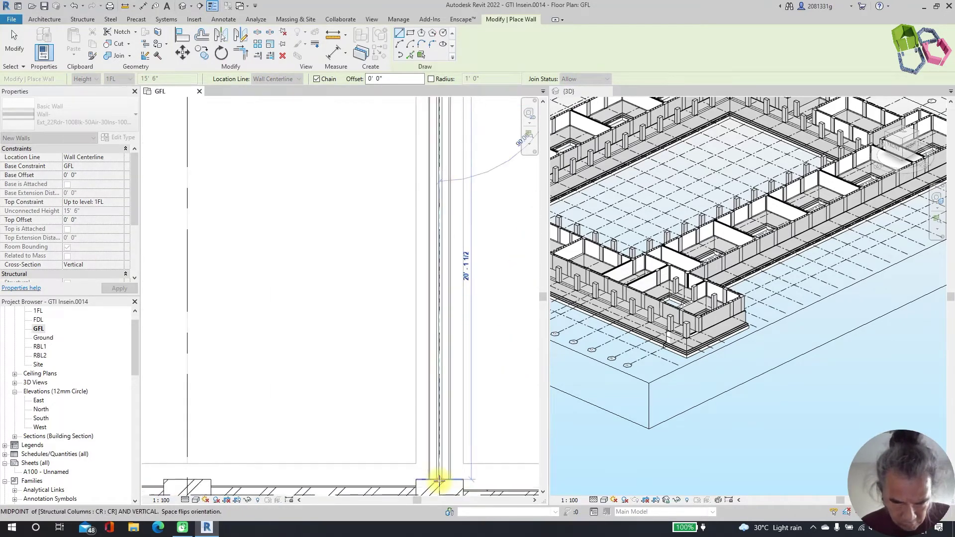
{"action": "left_click", "coordinate": [412, 469]}
{"action": "key", "text": "Escape"}
{"action": "scroll", "coordinate": [412, 469], "scroll_direction": "down", "scroll_amount": 5}
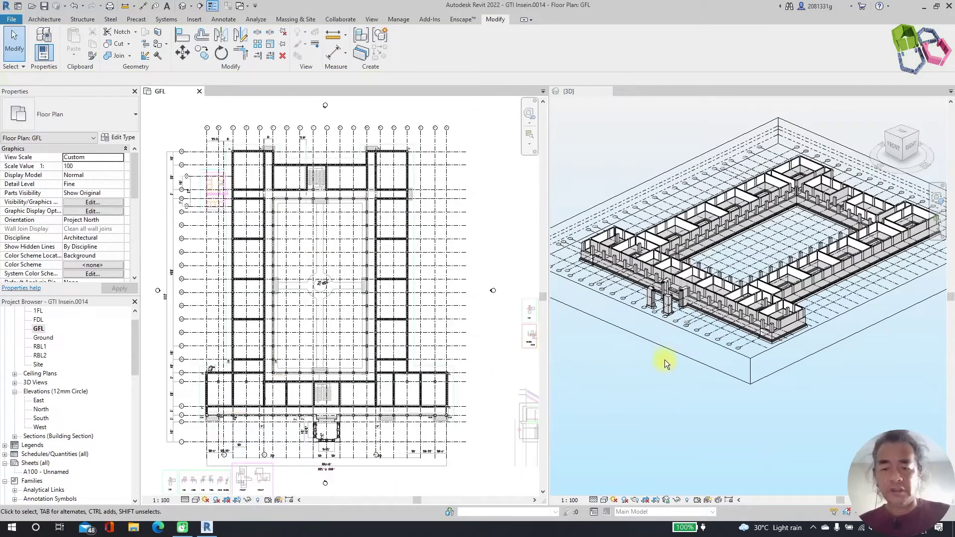
Step: Raise the top of the 3D view's section box to expose the upper-floor columns, arches and framing
{"action": "scroll", "coordinate": [690, 268], "scroll_direction": "up", "scroll_amount": 3}
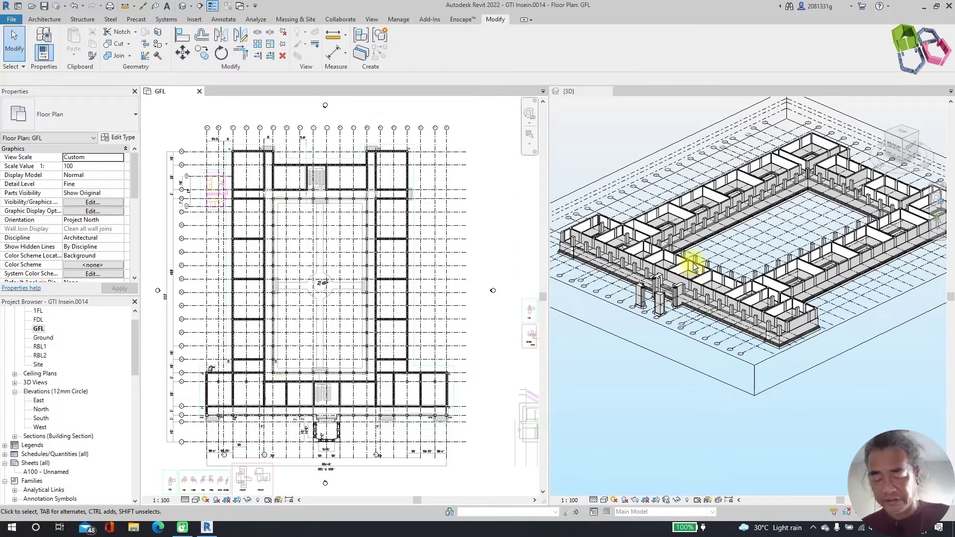
{"action": "scroll", "coordinate": [641, 260], "scroll_direction": "down", "scroll_amount": 1}
{"action": "key", "text": "Escape"}
{"action": "left_click", "coordinate": [676, 166]}
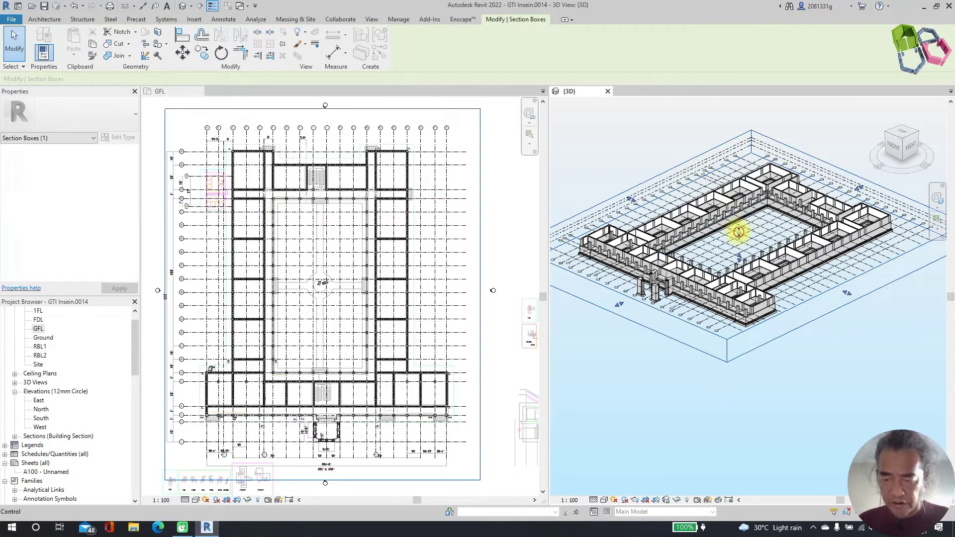
{"action": "scroll", "coordinate": [732, 207], "scroll_direction": "up", "scroll_amount": 5}
{"action": "scroll", "coordinate": [305, 207], "scroll_direction": "down", "scroll_amount": 3}
{"action": "key", "text": "Escape"}
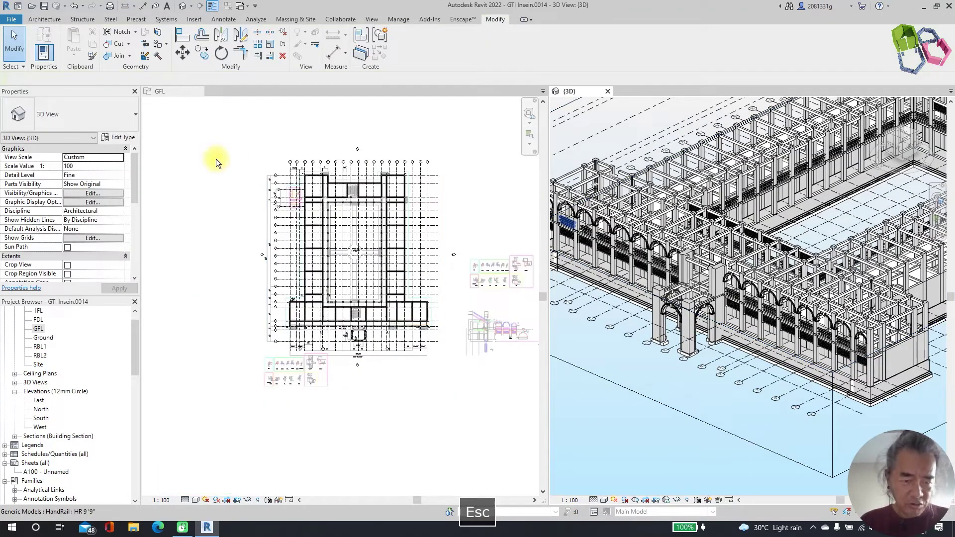
{"action": "left_click", "coordinate": [216, 160]}
{"action": "left_click_drag", "start_coordinate": [217, 161], "coordinate": [444, 343]}
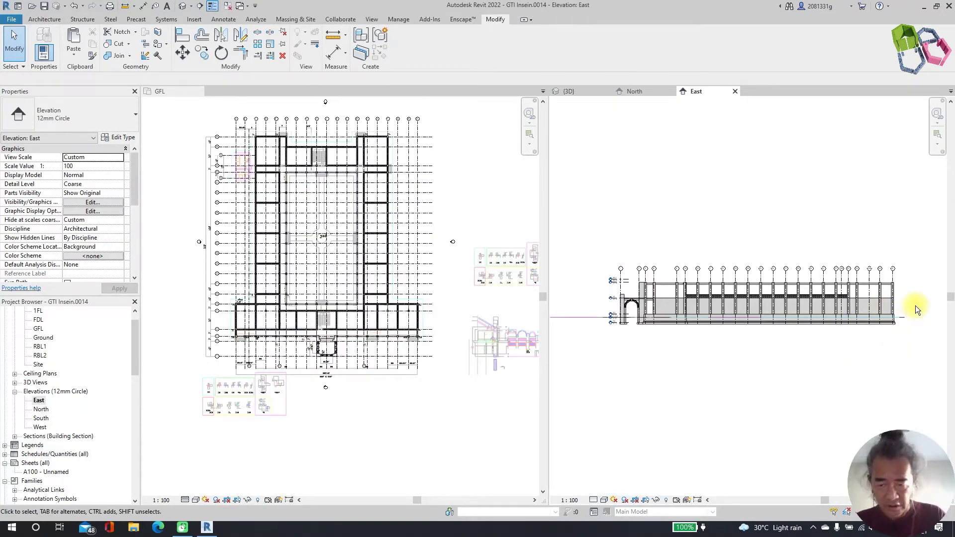
{"action": "key", "text": "Escape"}
Step: Select the ground-floor elements across the East elevation and filter the selection to Walls only
{"action": "left_click_drag", "start_coordinate": [928, 309], "coordinate": [604, 310]}
{"action": "key", "text": "f"}
{"action": "key", "text": "i"}
{"action": "left_click", "coordinate": [545, 214]}
{"action": "left_click", "coordinate": [389, 223]}
{"action": "left_click", "coordinate": [549, 337]}
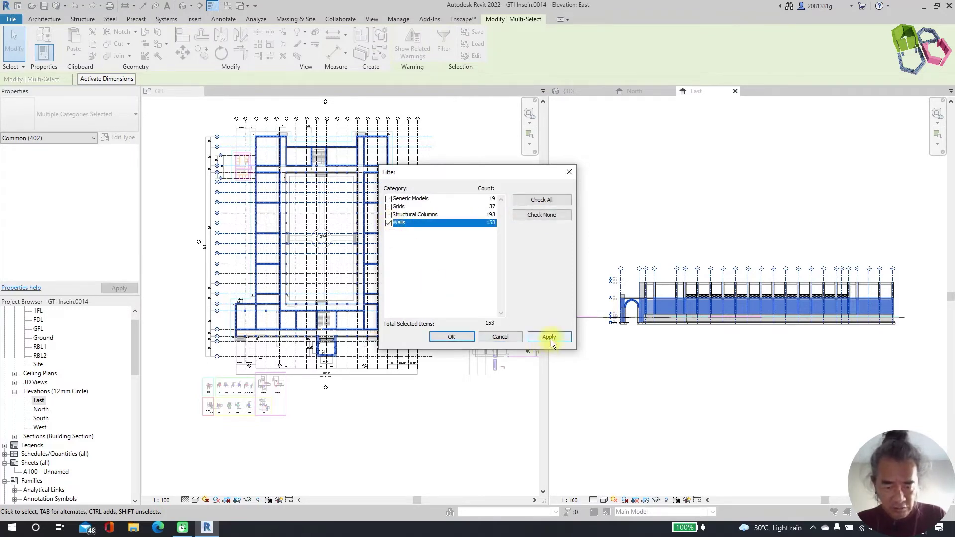
{"action": "left_click", "coordinate": [466, 340]}
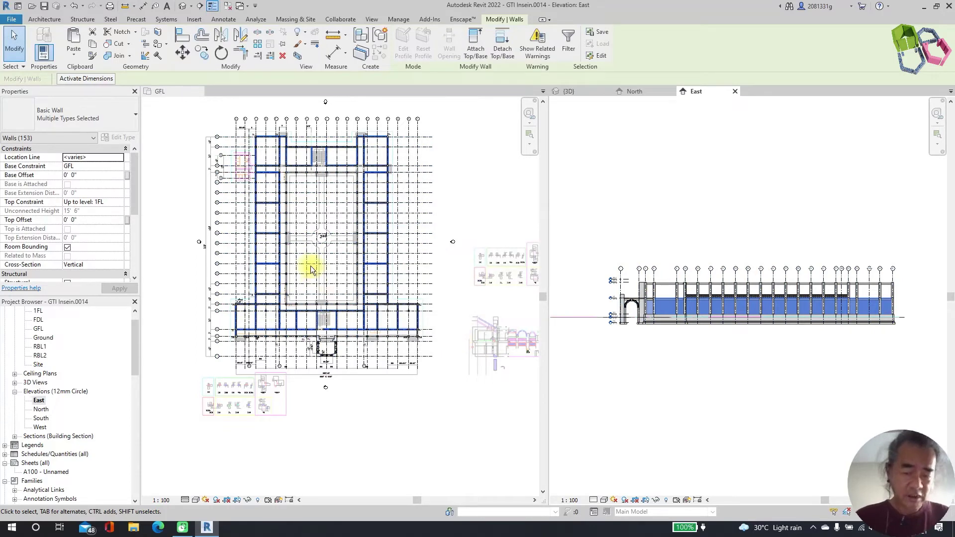
Step: Copy the selected ground-floor walls to the clipboard and paste them aligned to level 1FL
{"action": "left_click", "coordinate": [94, 48]}
{"action": "left_click", "coordinate": [73, 55]}
{"action": "left_click", "coordinate": [98, 93]}
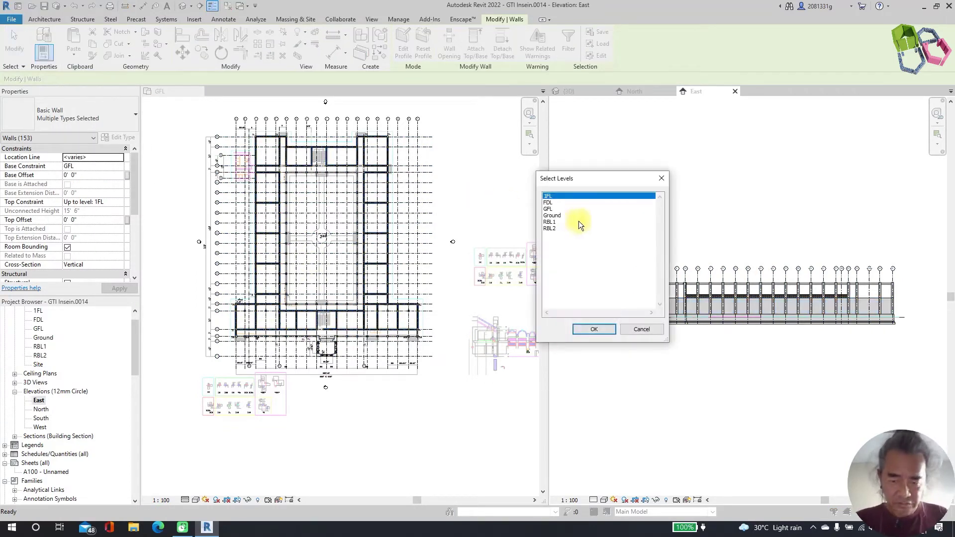
{"action": "left_click", "coordinate": [549, 203]}
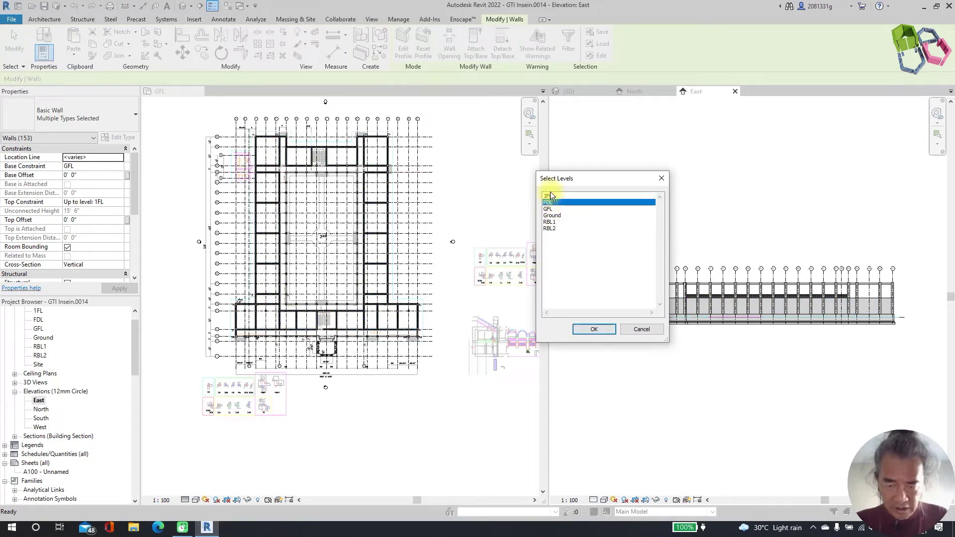
{"action": "left_click", "coordinate": [550, 196]}
{"action": "left_click", "coordinate": [597, 329]}
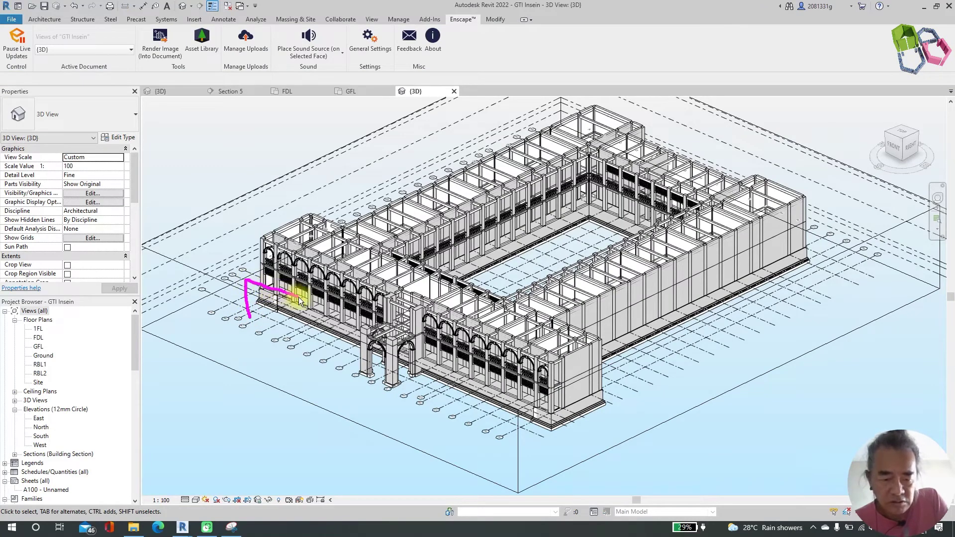
{"action": "left_click_drag", "start_coordinate": [374, 332], "coordinate": [424, 350]}
{"action": "left_click_drag", "start_coordinate": [474, 371], "coordinate": [543, 399]}
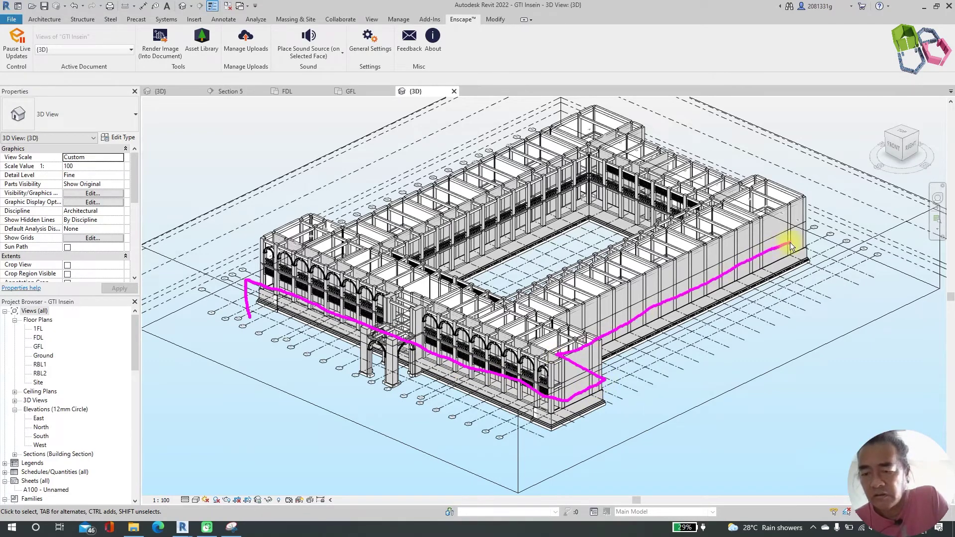
{"action": "key", "text": "Escape"}
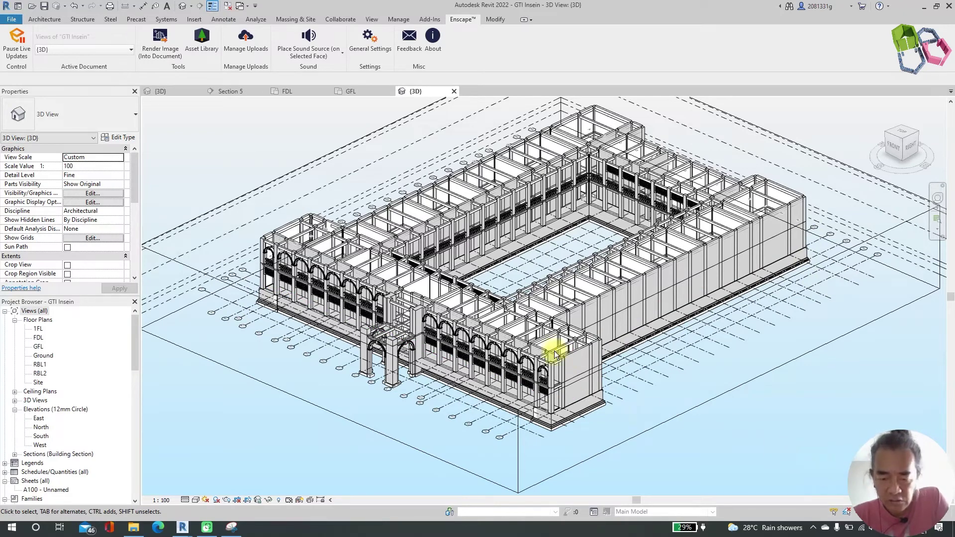
{"action": "left_click_drag", "start_coordinate": [535, 323], "coordinate": [599, 288]}
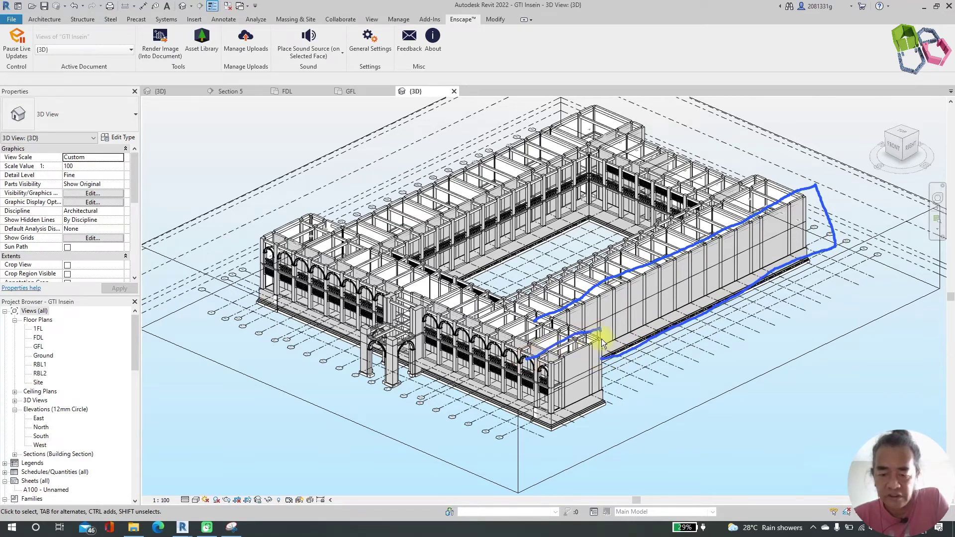
{"action": "left_click_drag", "start_coordinate": [537, 360], "coordinate": [535, 420]}
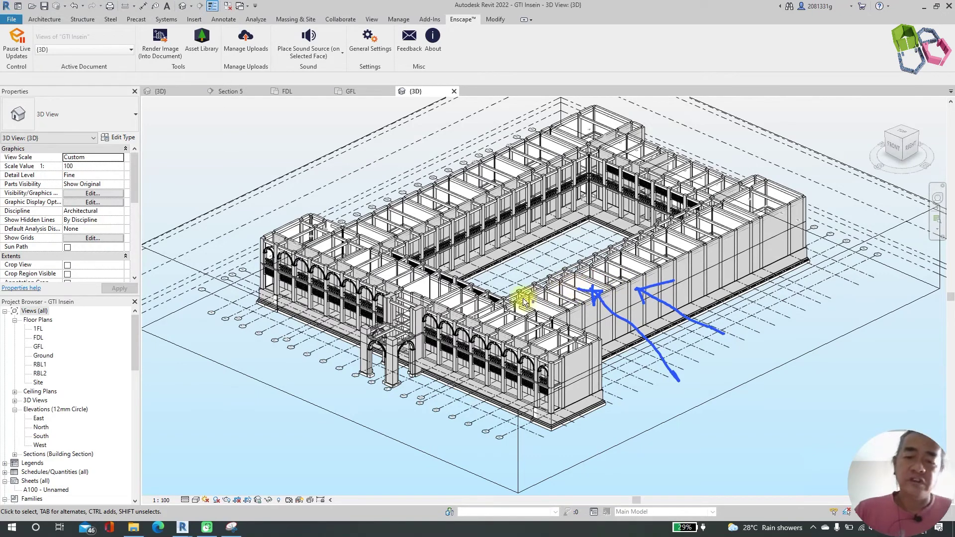
{"action": "left_click_drag", "start_coordinate": [367, 136], "coordinate": [430, 284]}
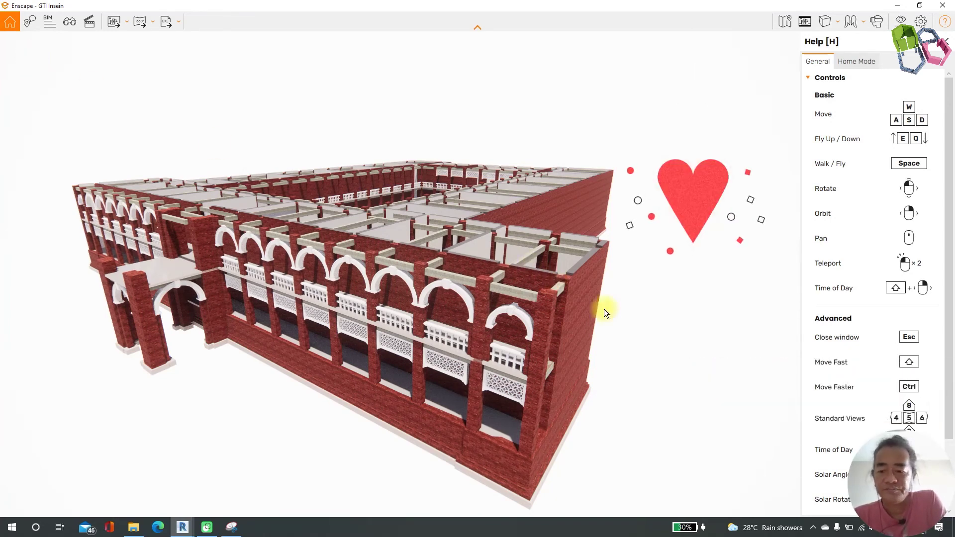
{"action": "left_click", "coordinate": [919, 507]}
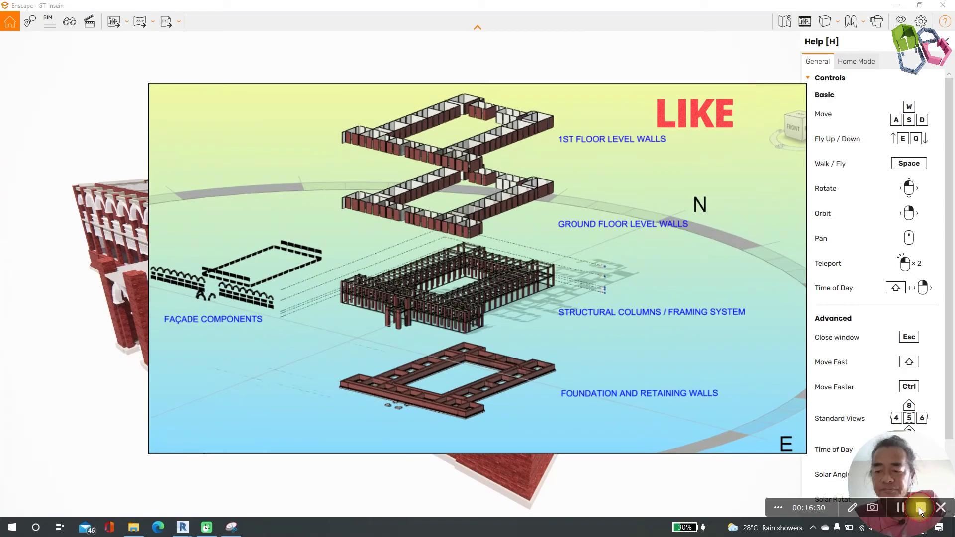